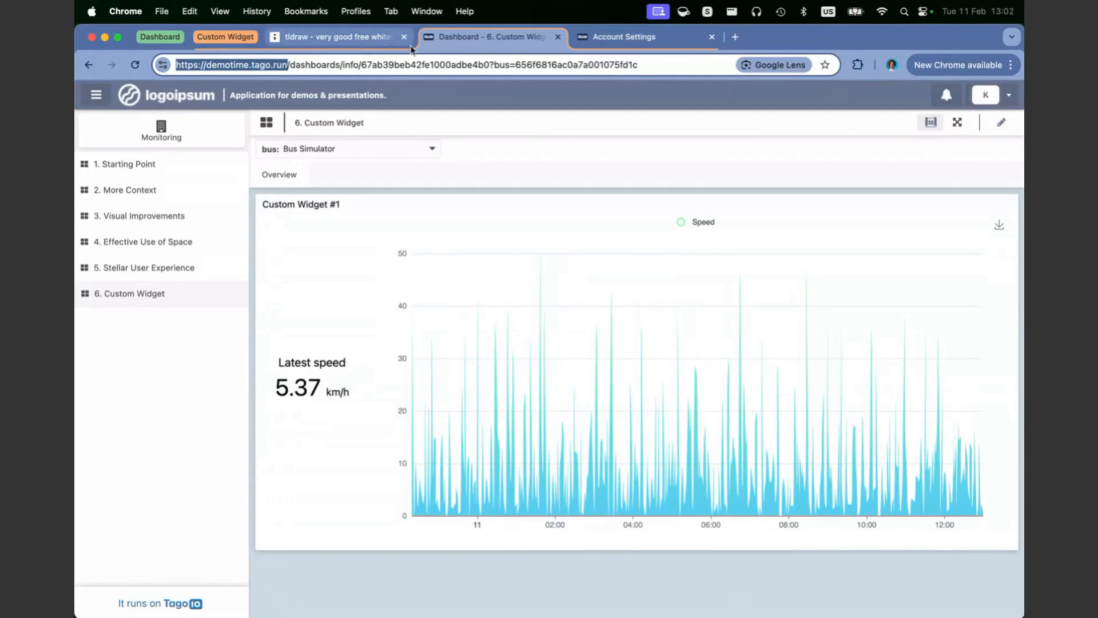
Step: Open the GitHub repository github.com/tago-io/custom-widget in a new browser tab
left_click(728, 41)
type("github.com/tago-io/ad")
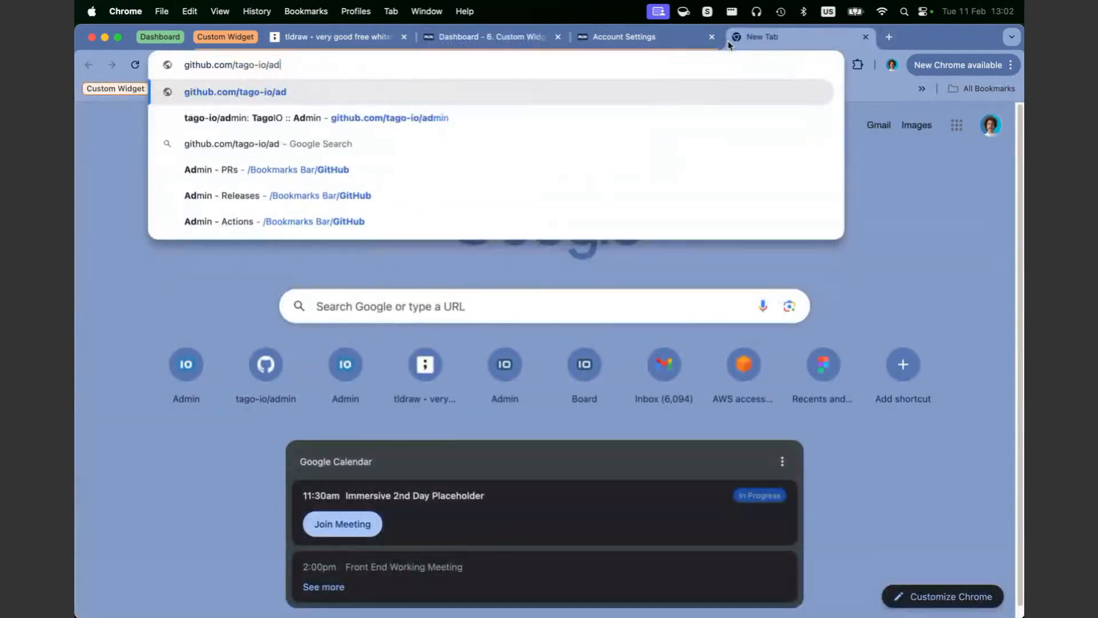
key("BackSpace")
key("BackSpace")
type("cu")
key("Return")
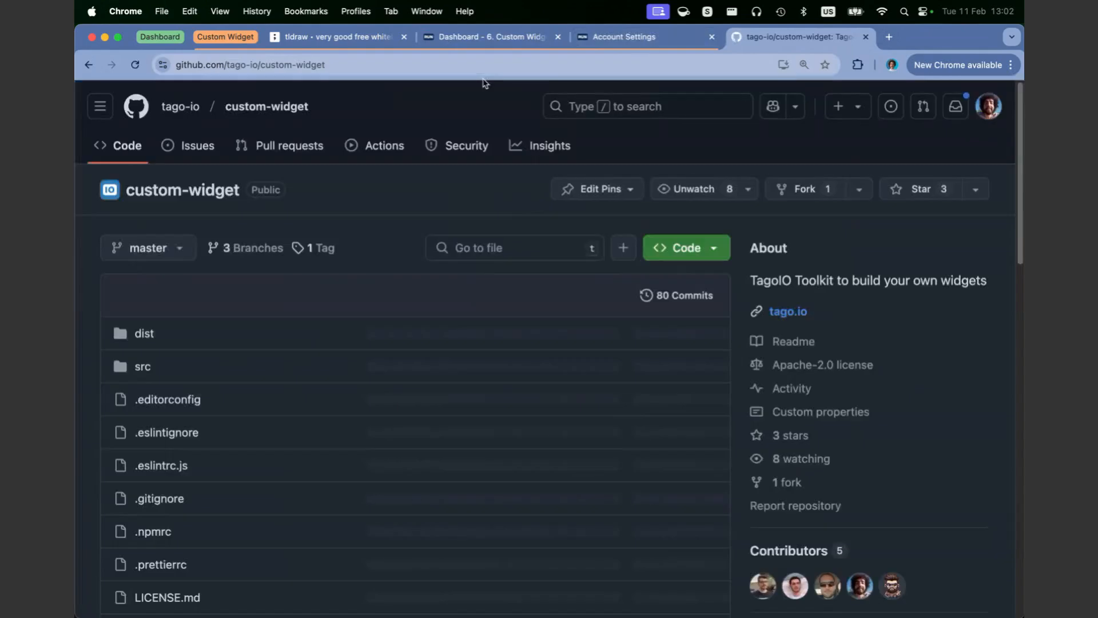
Step: Look over the custom-widget repository's address, file list and the start of its README
scroll(326, 184, "down", 10)
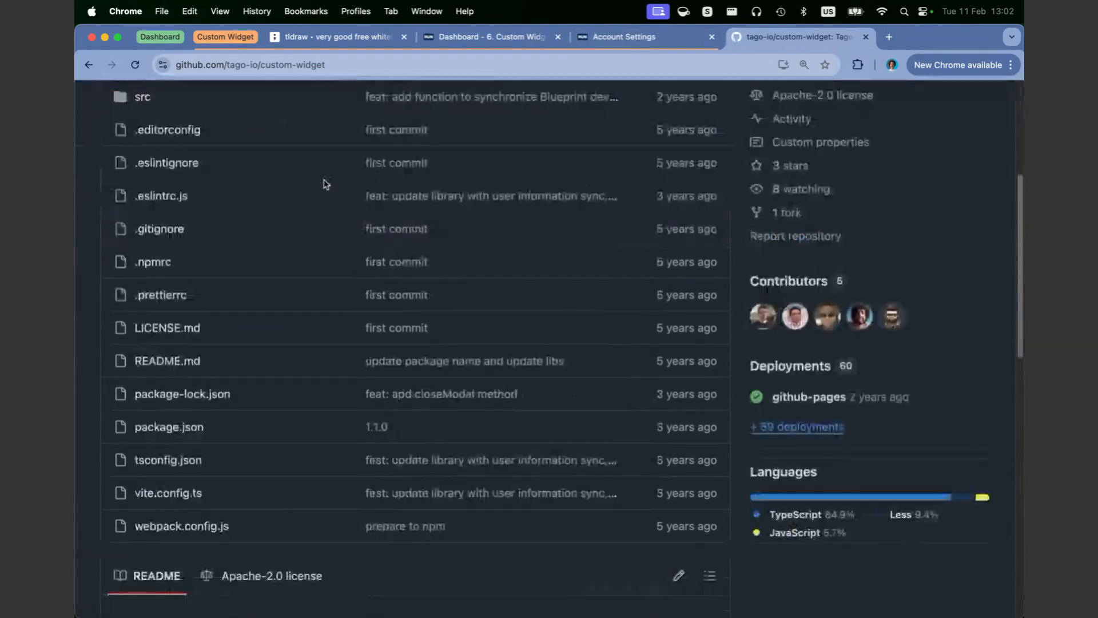
left_click(225, 65)
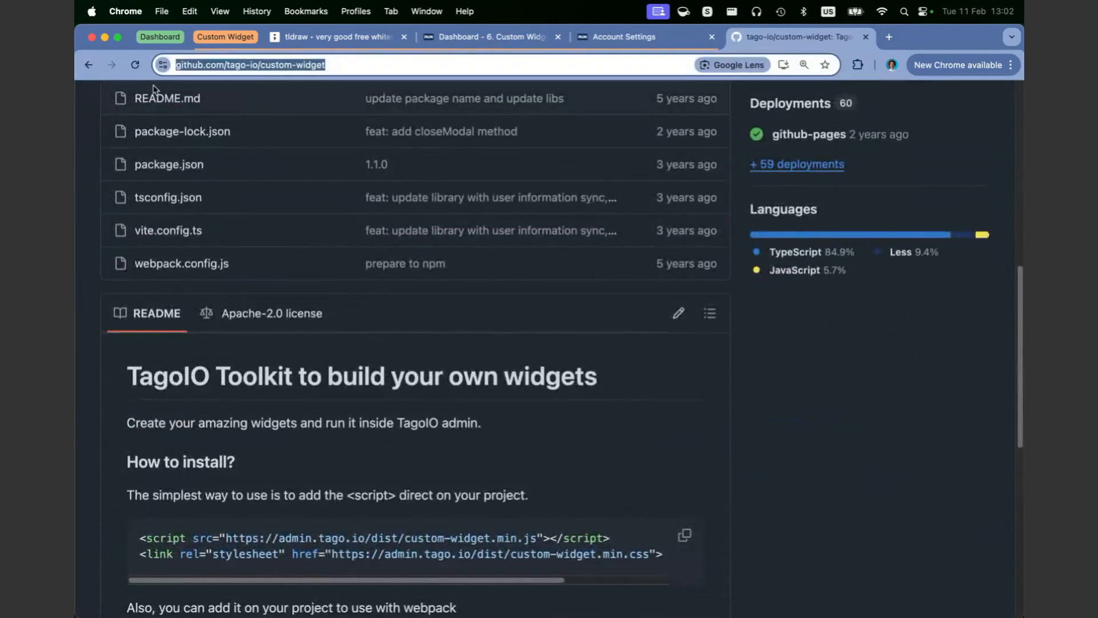
scroll(279, 88, "up", 4)
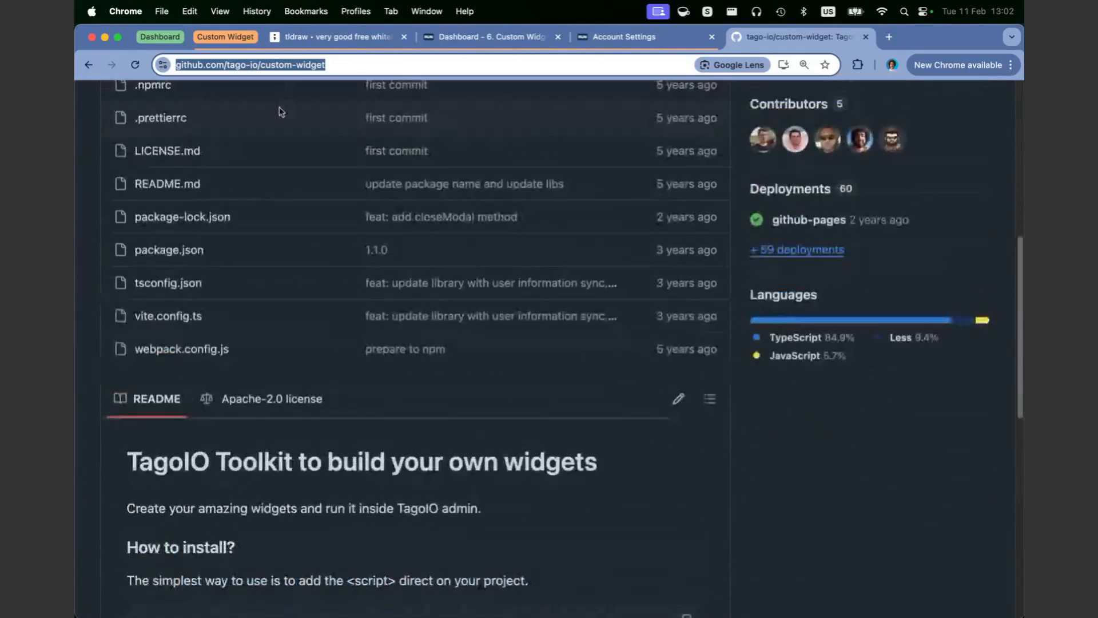
scroll(216, 142, "up", 1)
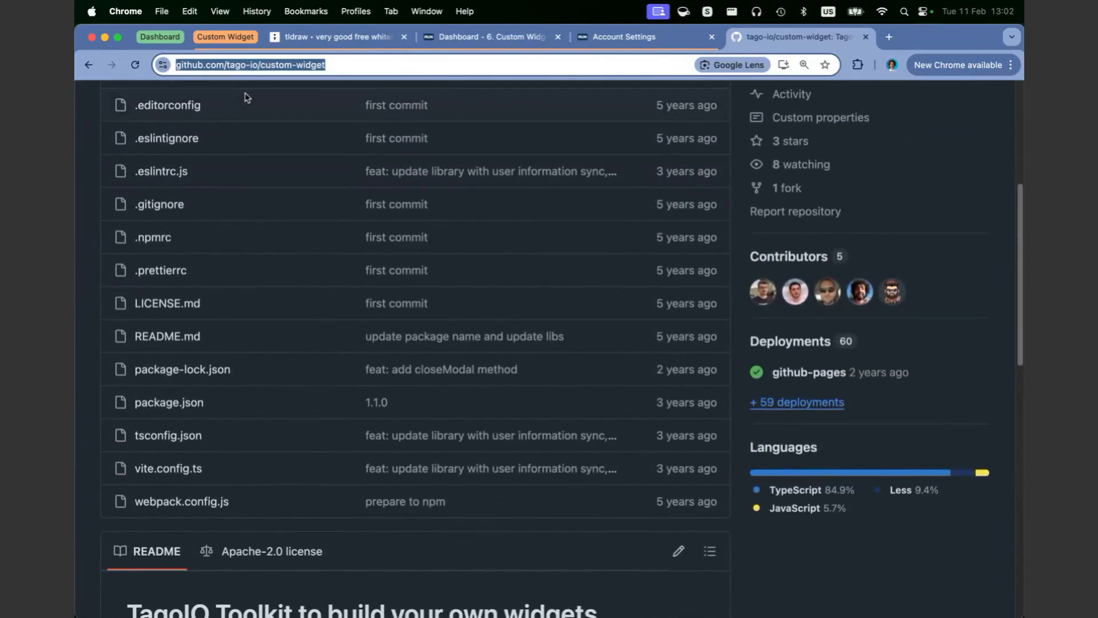
scroll(243, 94, "up", 2)
scroll(250, 103, "down", 3)
scroll(250, 103, "down", 5)
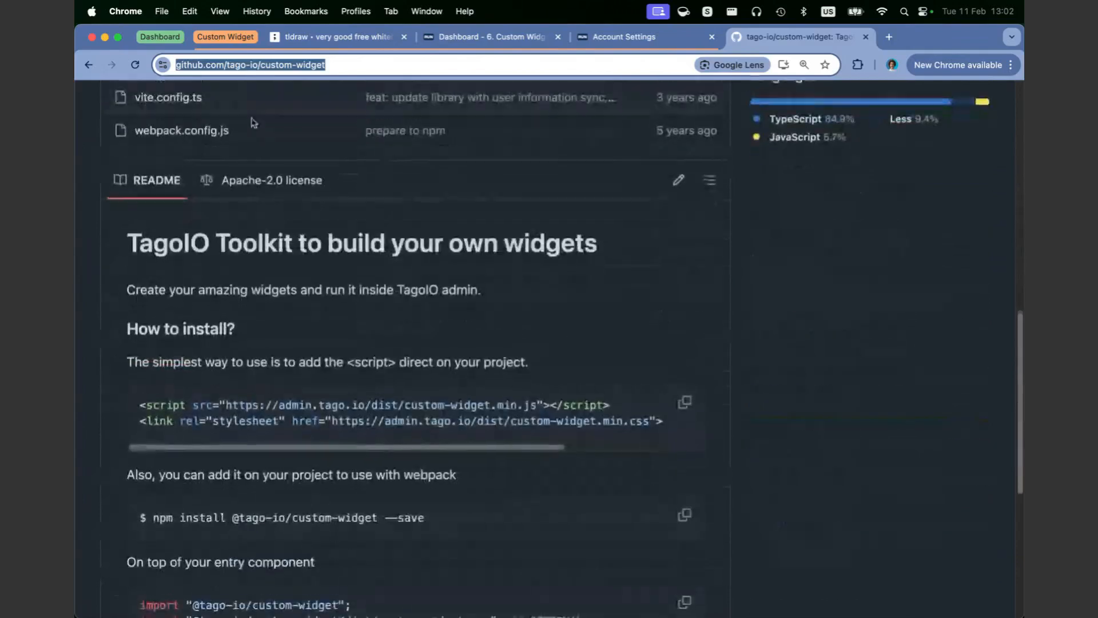
Step: Examine the README's script and stylesheet tags for adding the widget toolkit directly to a project
left_click(143, 397)
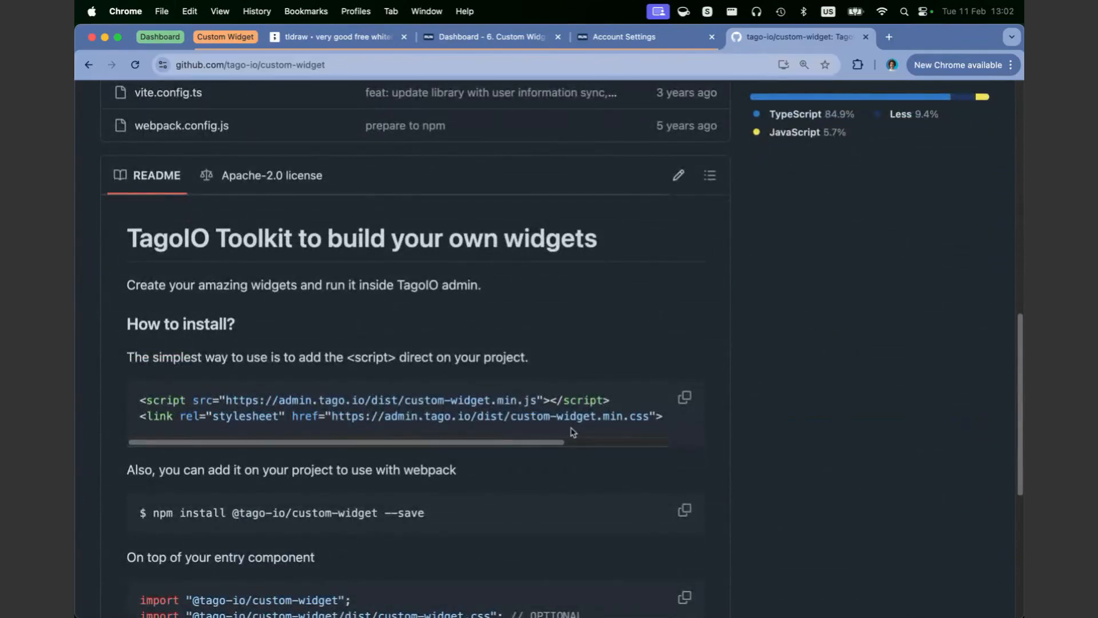
left_click_drag(245, 357, 586, 372)
scroll(553, 388, "down", 1)
left_click_drag(653, 408, 89, 368)
scroll(358, 377, "down", 2)
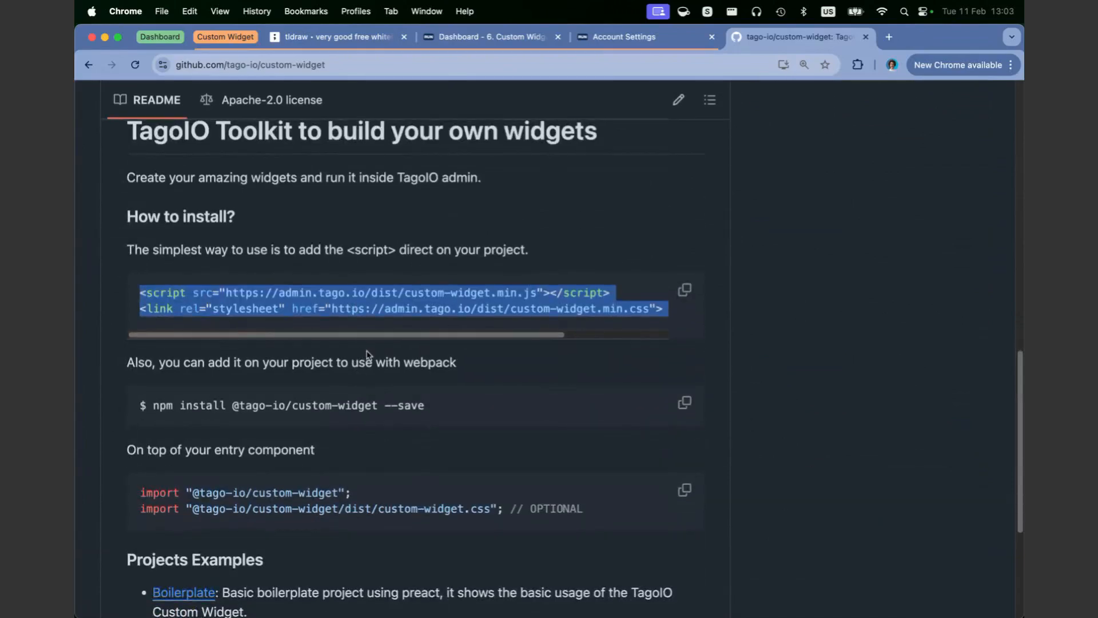
left_click_drag(368, 340, 320, 335)
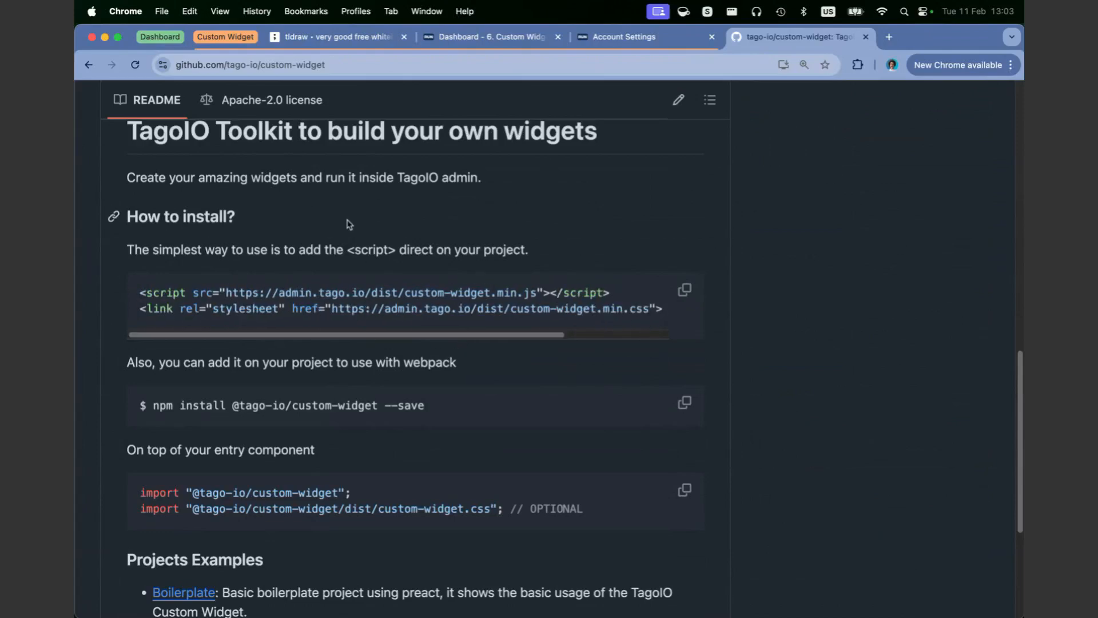
left_click_drag(662, 313, 125, 285)
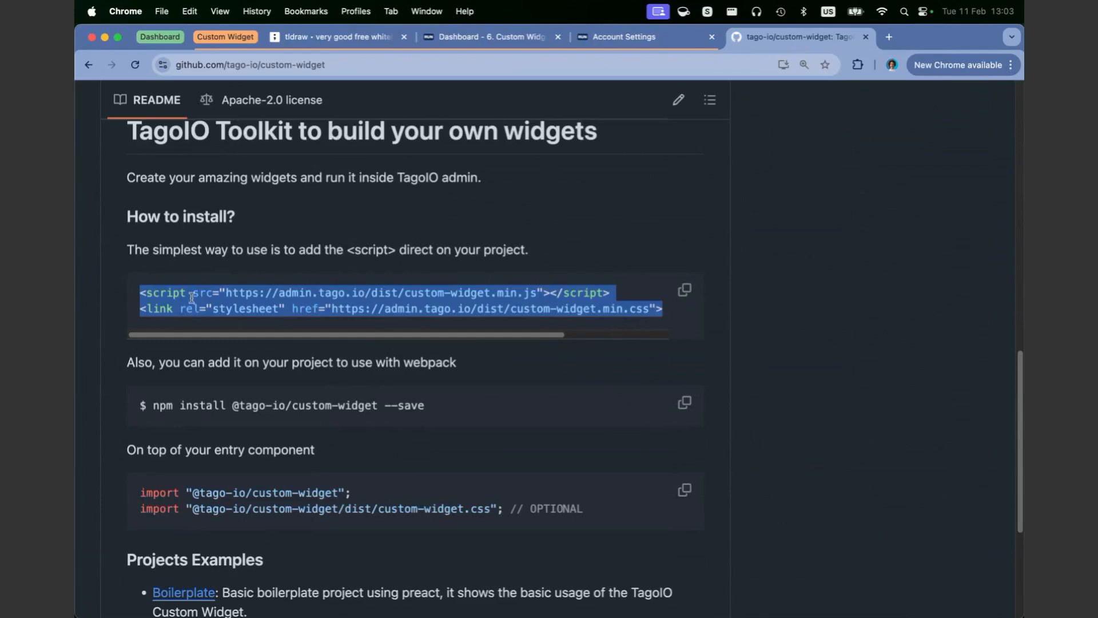
Step: Compare the README's npm install and import instructions with the script tags, and view the listed project examples
left_click_drag(167, 405, 455, 416)
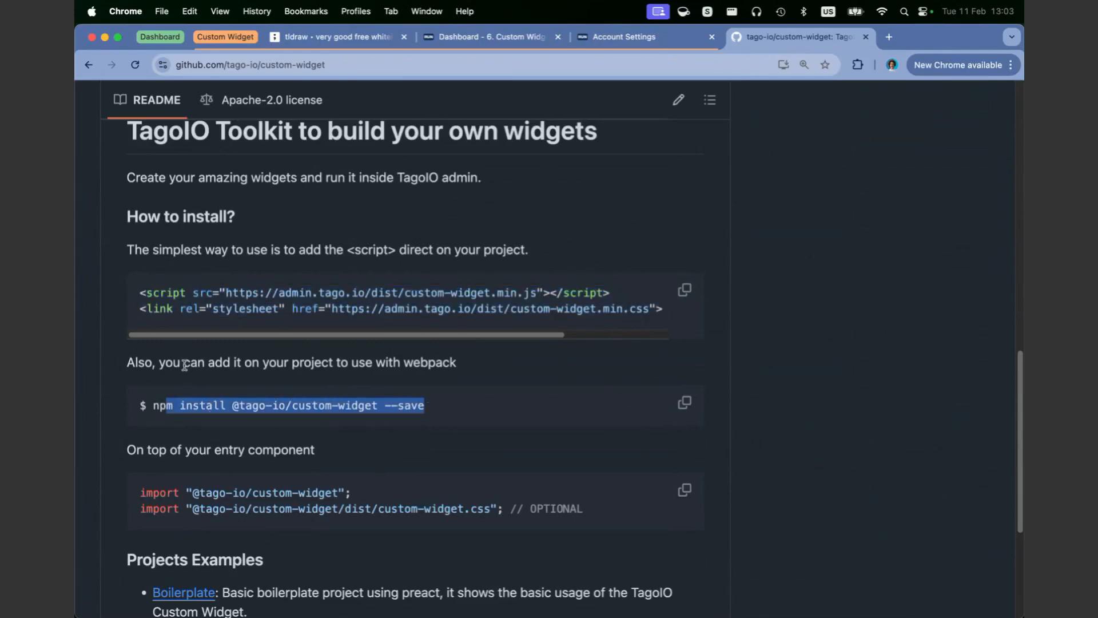
scroll(215, 379, "down", 2)
left_click_drag(146, 465, 414, 474)
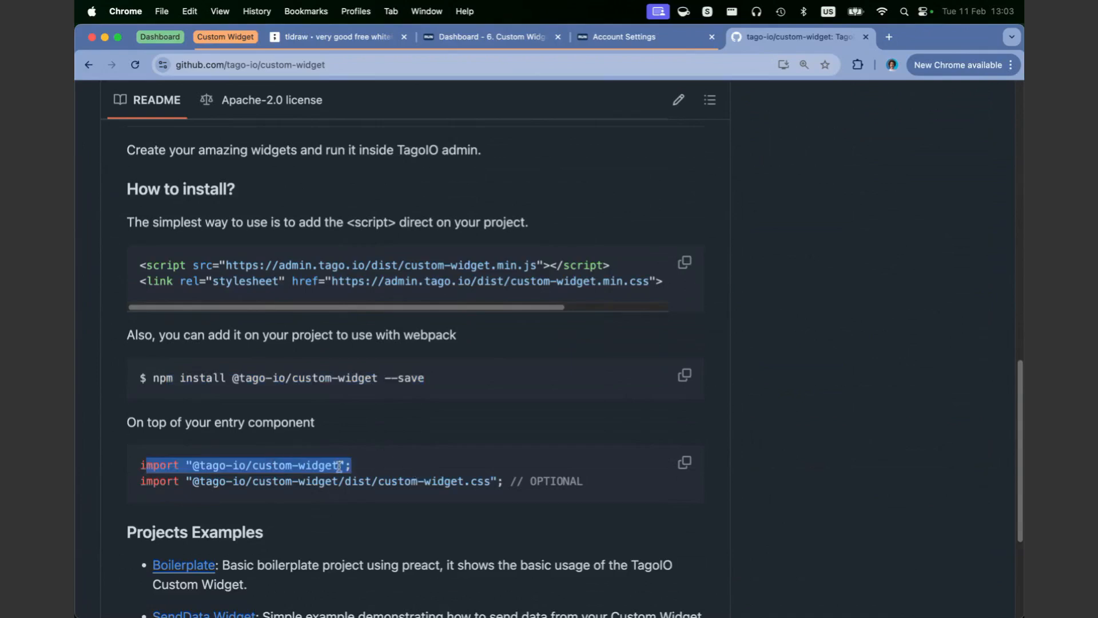
left_click_drag(141, 265, 653, 296)
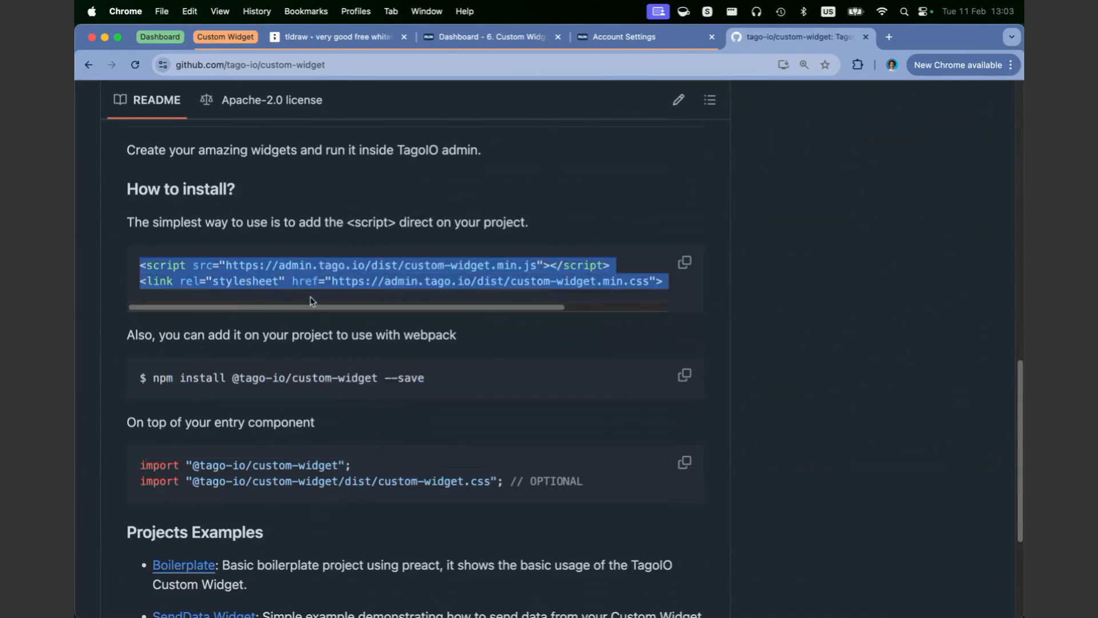
scroll(292, 276, "down", 5)
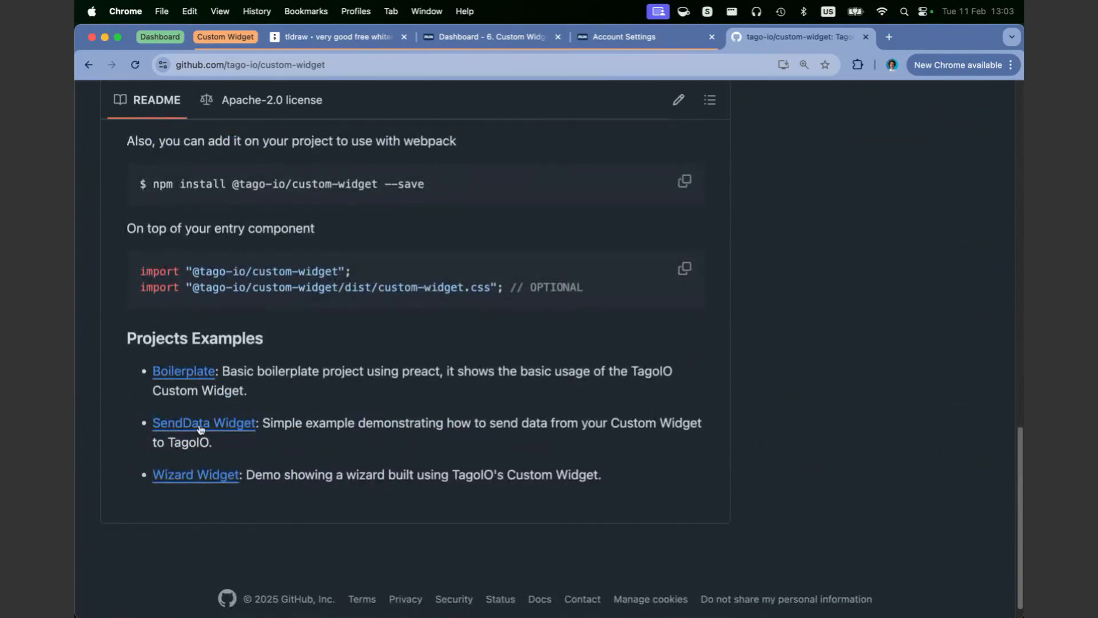
scroll(228, 394, "up", 10)
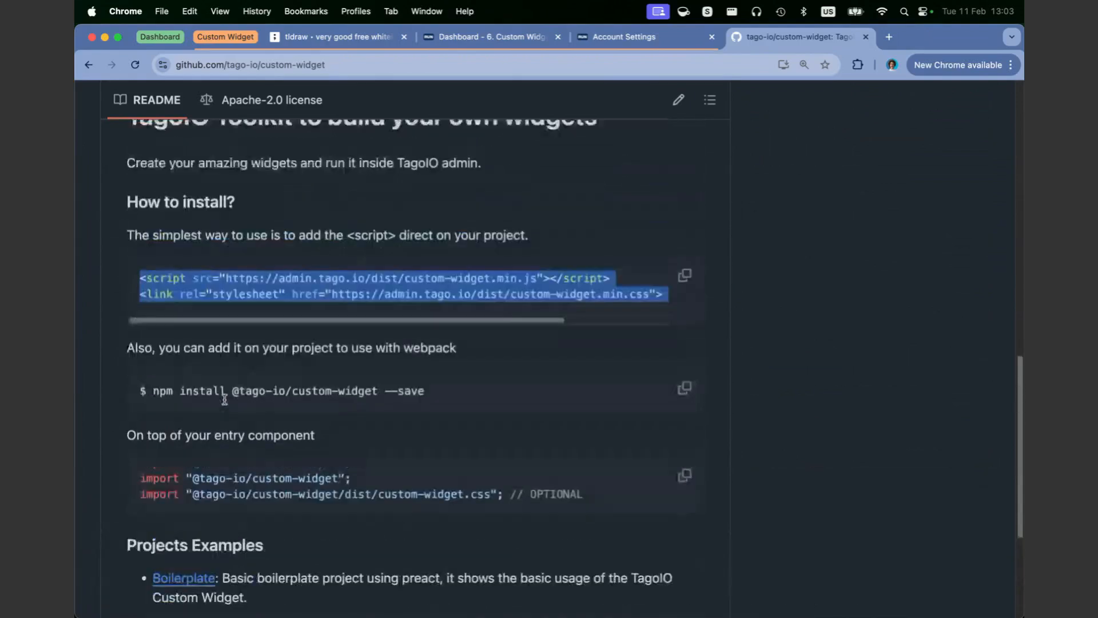
scroll(273, 342, "up", 5)
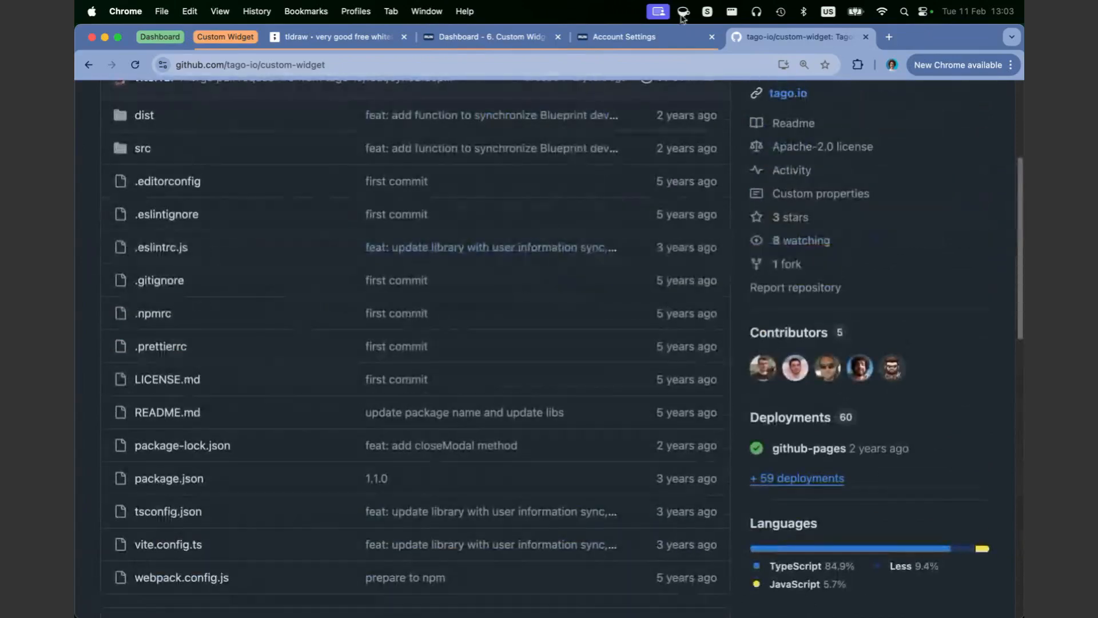
Step: Switch to the tldraw board of main custom widget events and examine the onStart event and its widget structure description
left_click(335, 38)
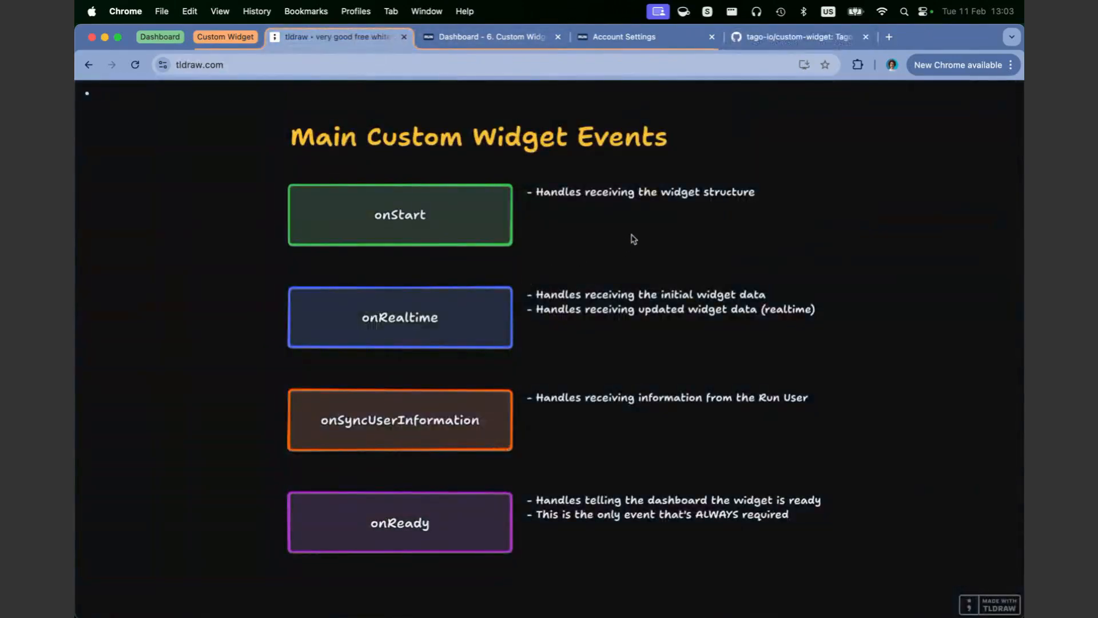
double_click(459, 223)
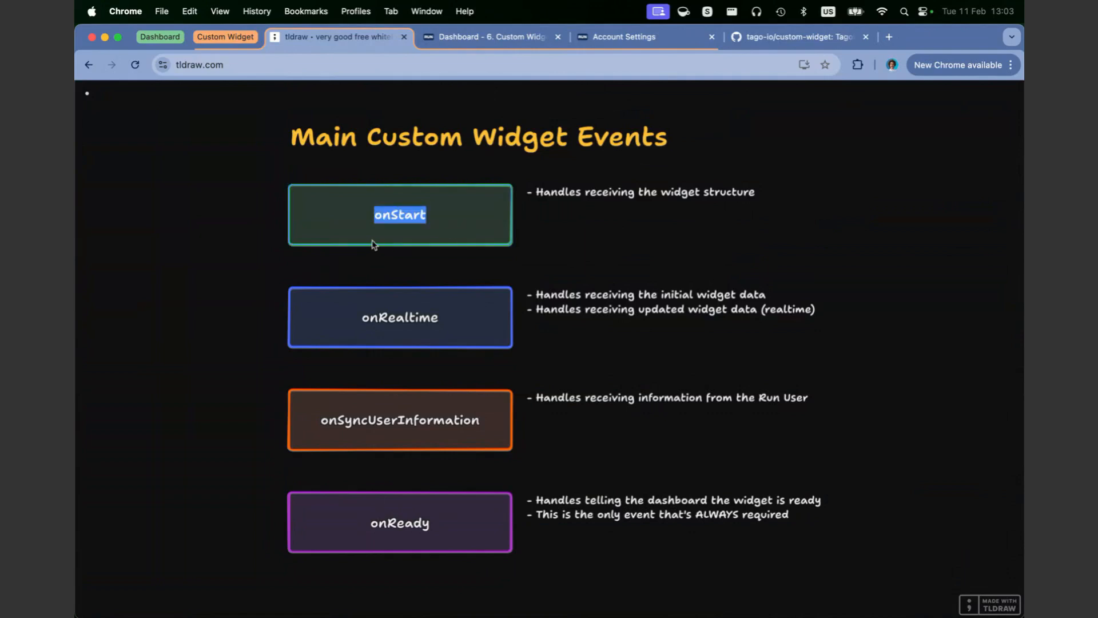
double_click(579, 193)
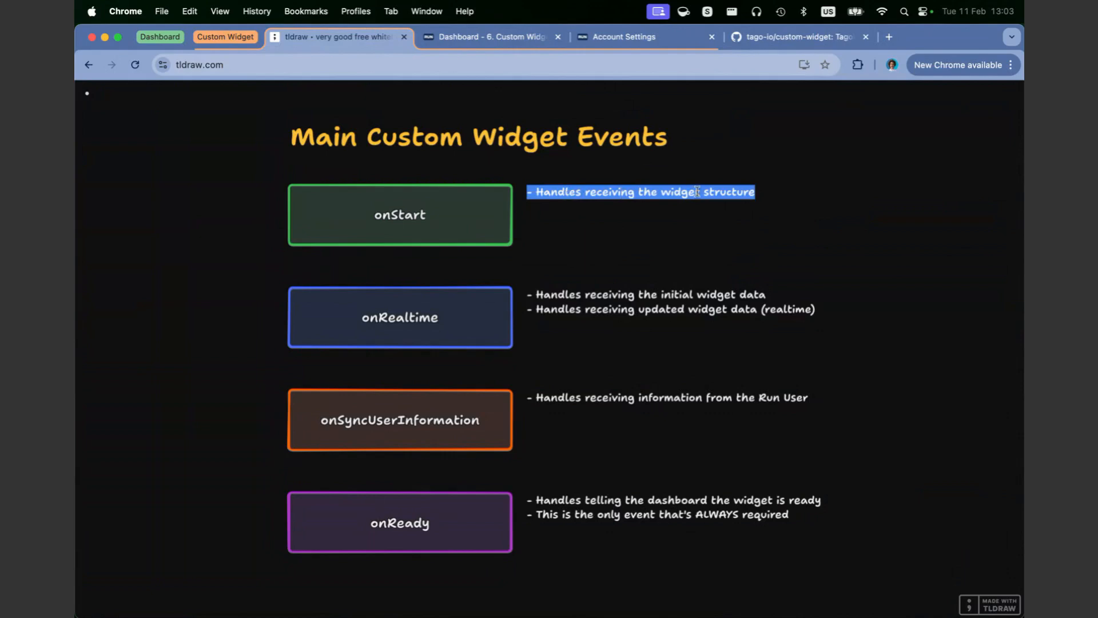
left_click(694, 217)
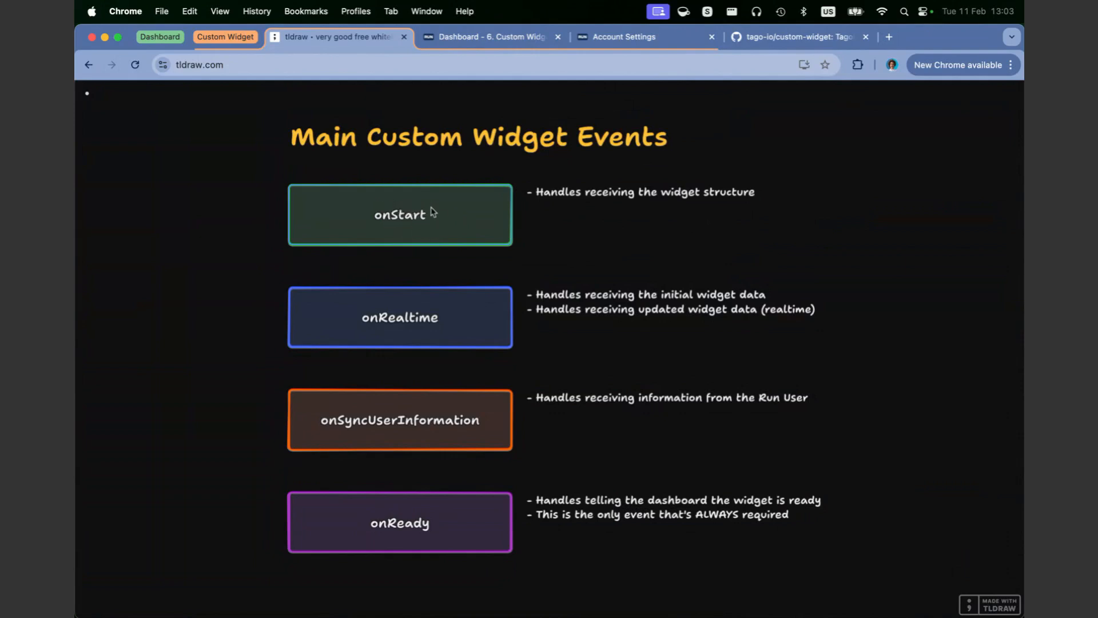
double_click(538, 192)
double_click(675, 192)
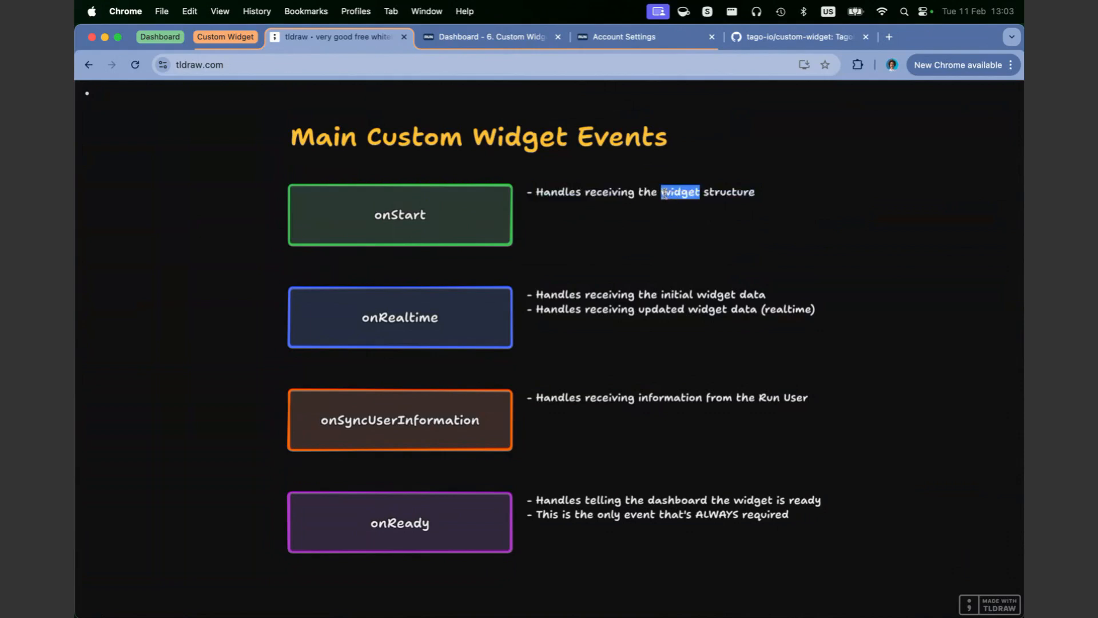
left_click(663, 192)
left_click_drag(662, 192, 758, 195)
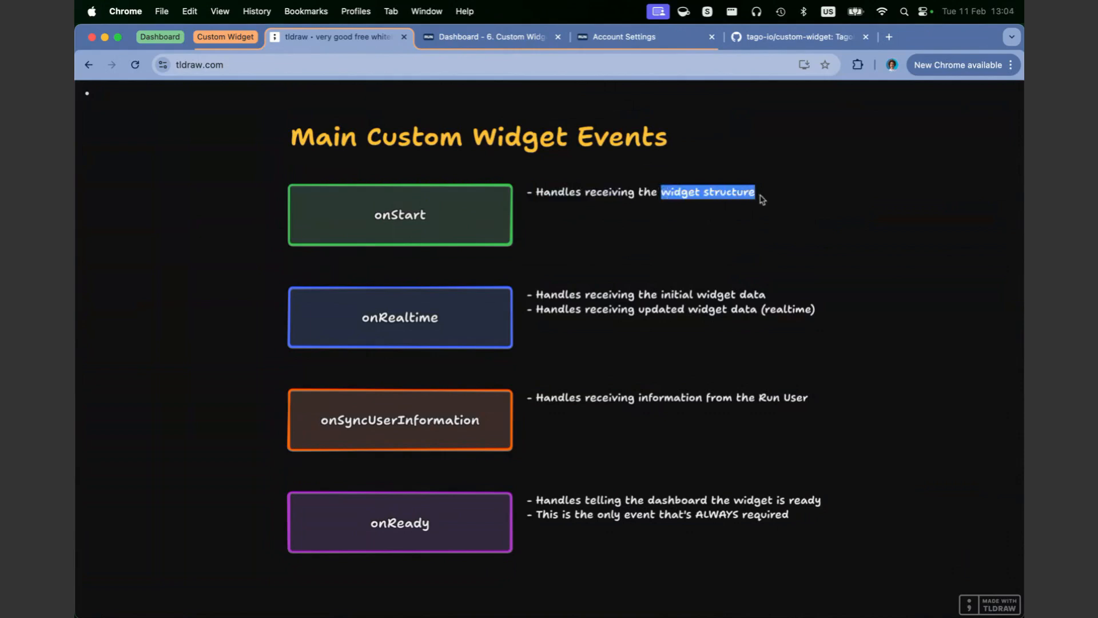
double_click(458, 231)
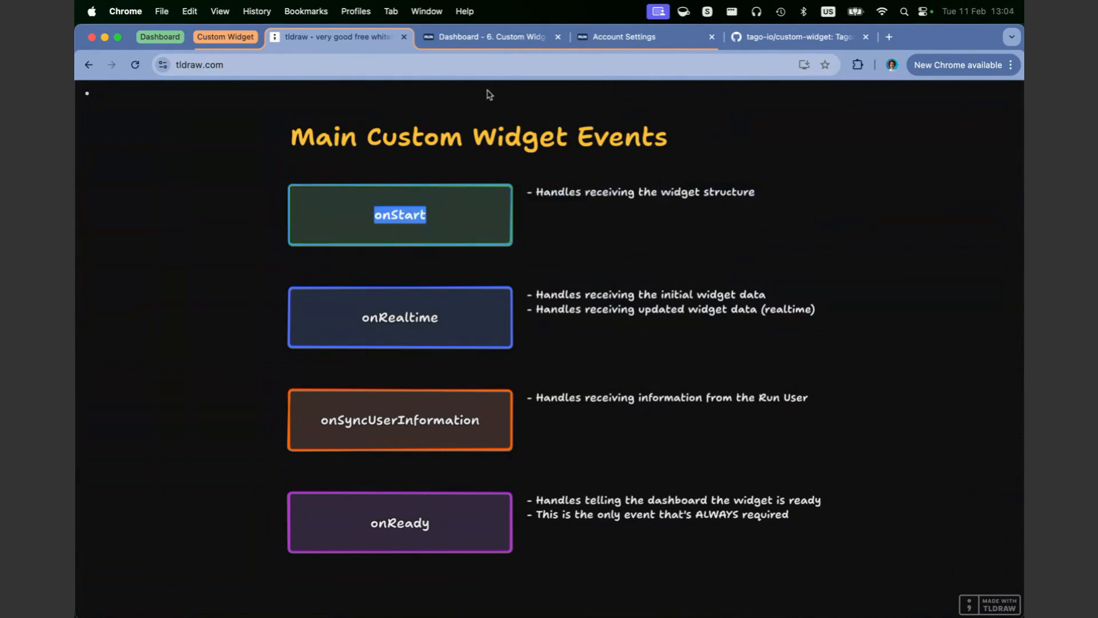
Step: Move the TagoIO admin Run tab from the Dashboard tab group into the Custom Widget group and collapse the Dashboard group
left_click(501, 37)
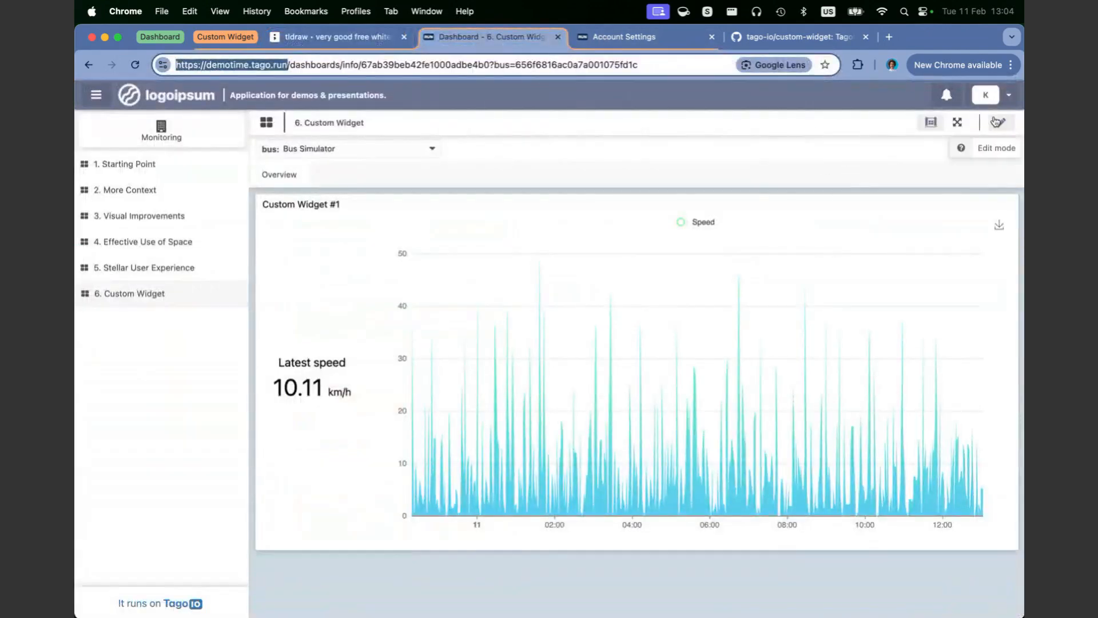
left_click(624, 37)
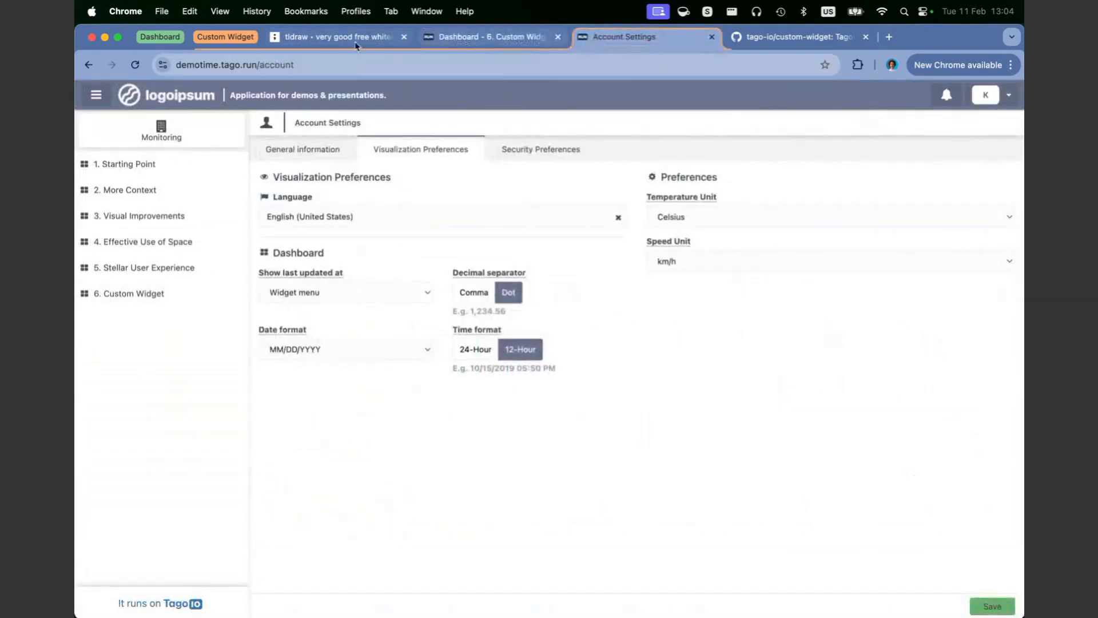
left_click(160, 37)
left_click(231, 40)
left_click_drag(247, 44, 504, 43)
left_click(160, 39)
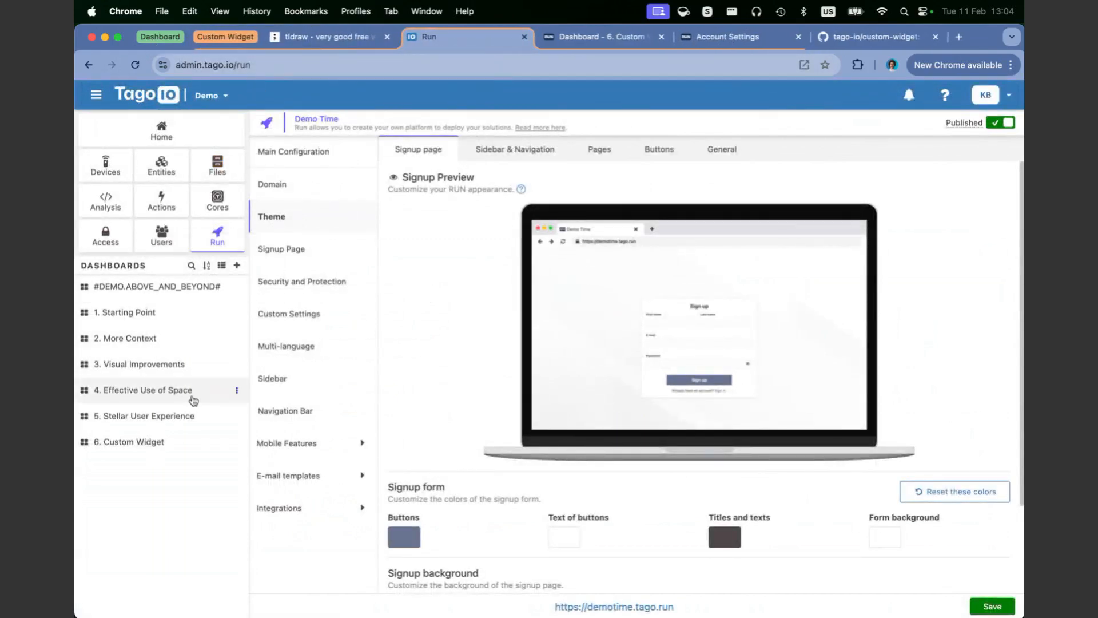
Step: Open the "6. Custom Widget" dashboard in edit mode and bring up the settings of Custom Widget #1
left_click(144, 444)
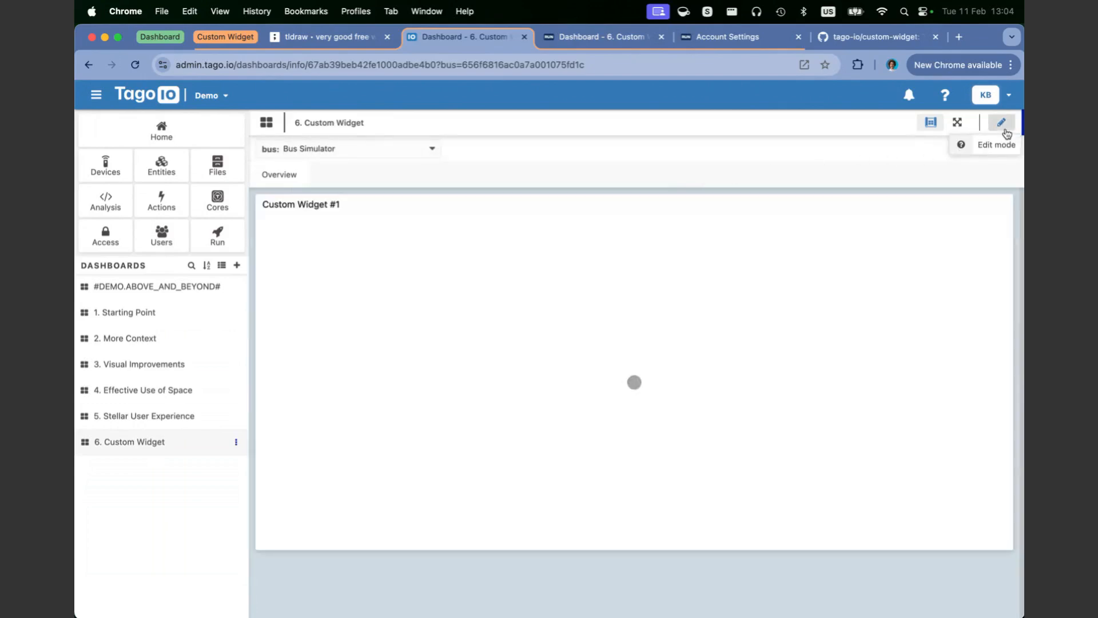
left_click(1004, 127)
left_click(1001, 204)
left_click(915, 223)
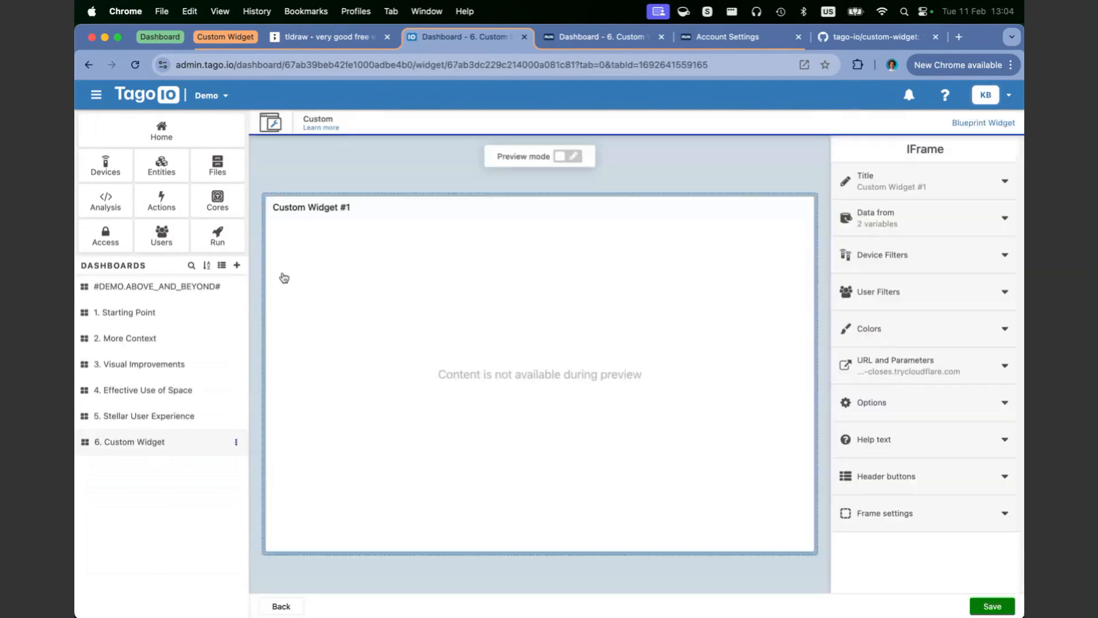
Step: Expand the URL and Parameters settings of Custom Widget #1
left_click(915, 416)
scroll(913, 428, "down", 2)
left_click(898, 345)
left_click(895, 364)
scroll(889, 442, "down", 1)
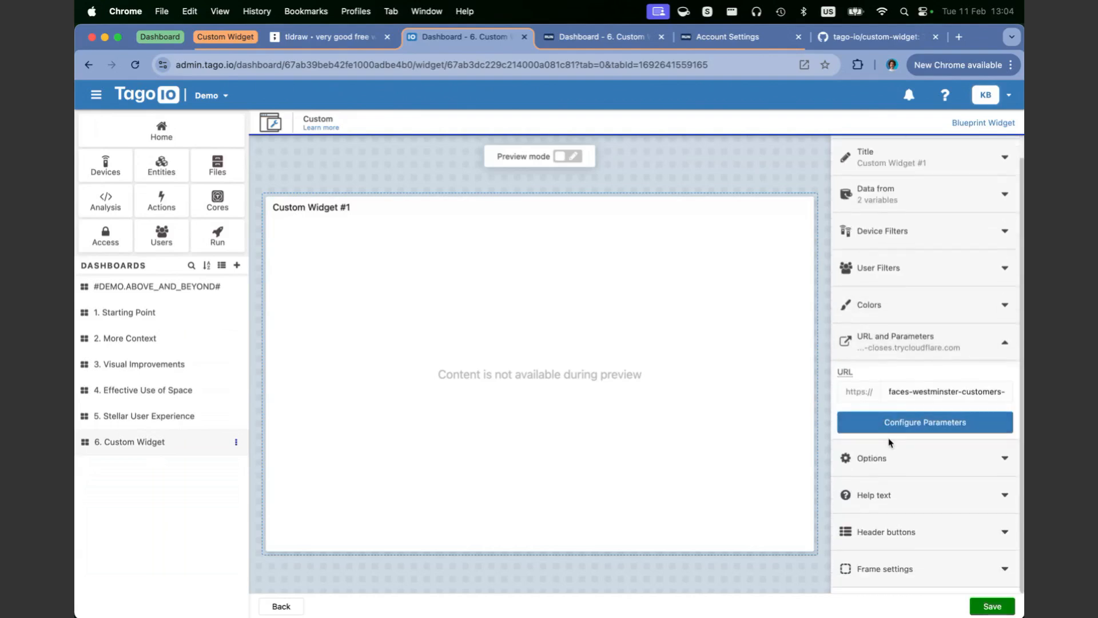
Step: Examine the widget's URL and the key and value fields for configuring its parameters
left_click(890, 426)
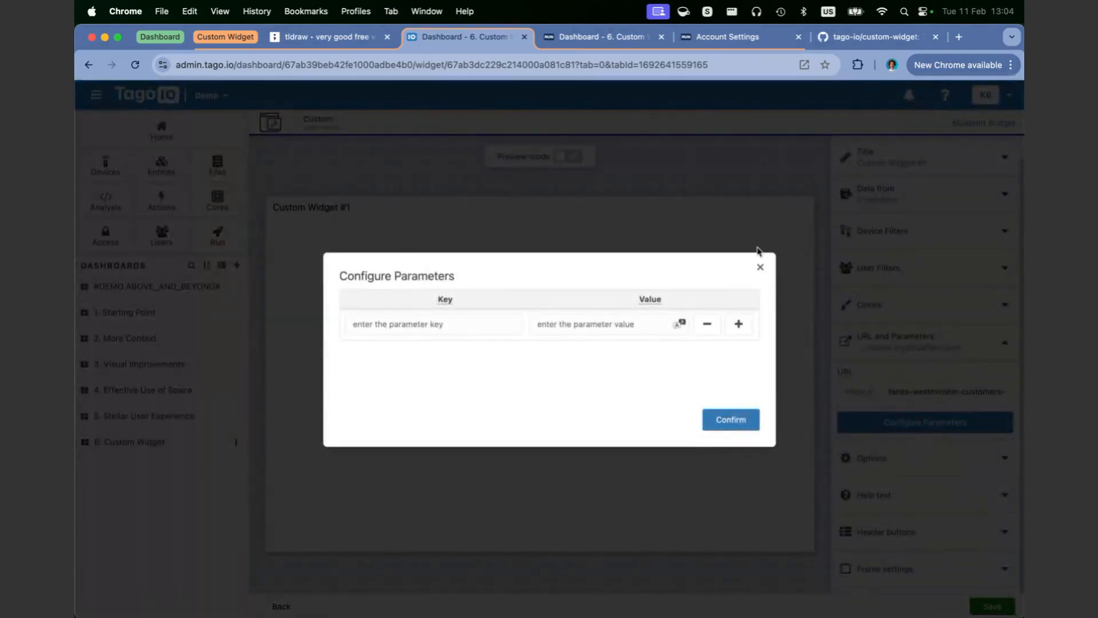
left_click(760, 268)
scroll(872, 190, "up", 1)
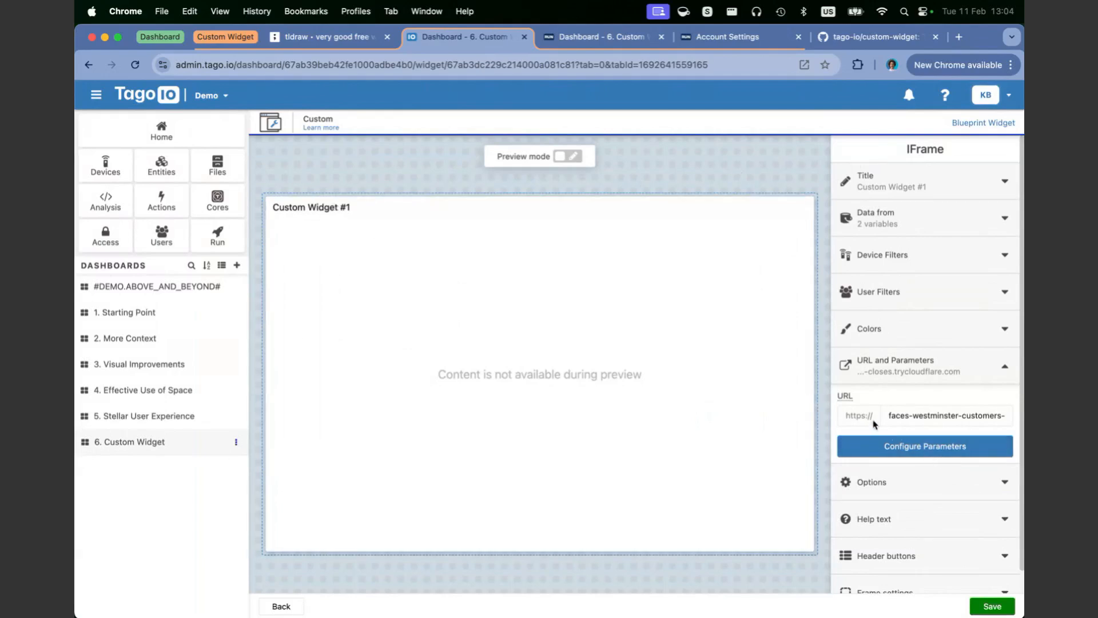
left_click_drag(907, 414, 1024, 415)
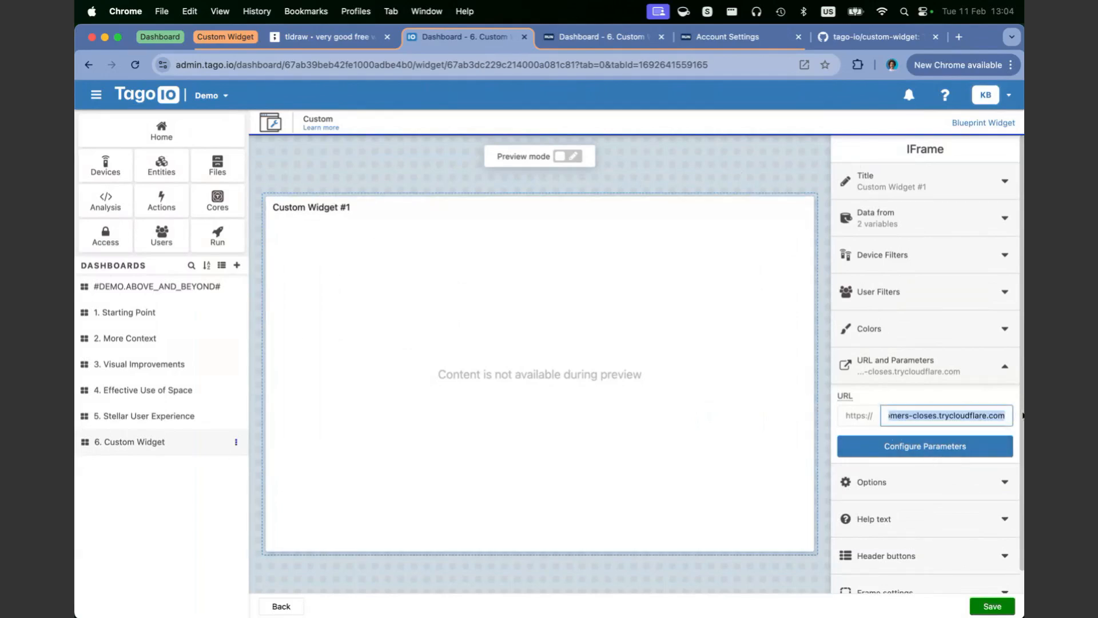
left_click(871, 446)
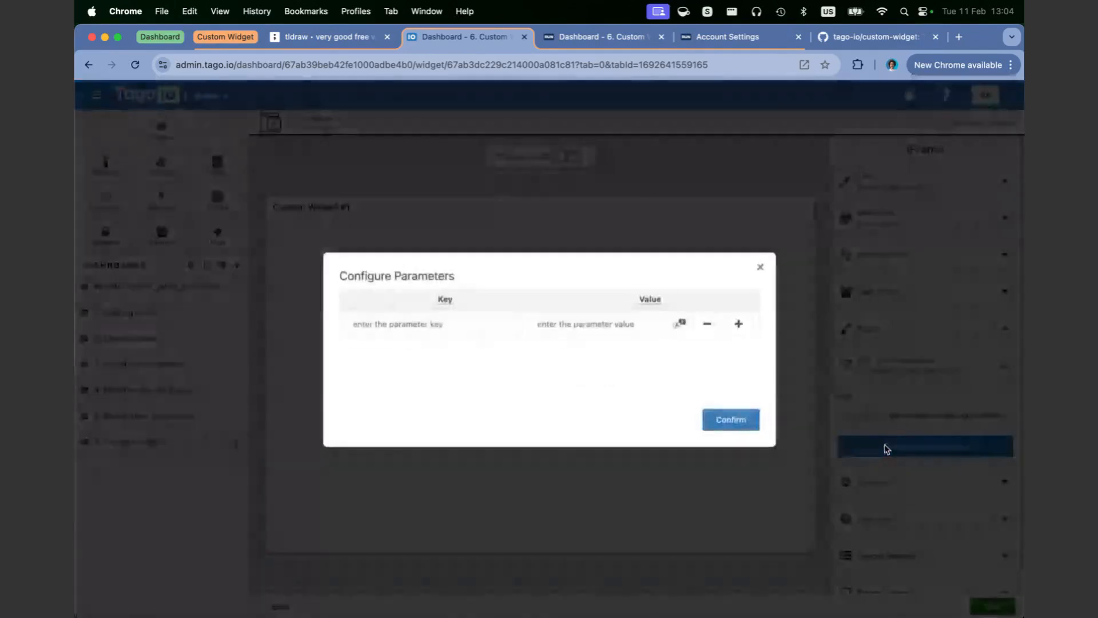
left_click(406, 322)
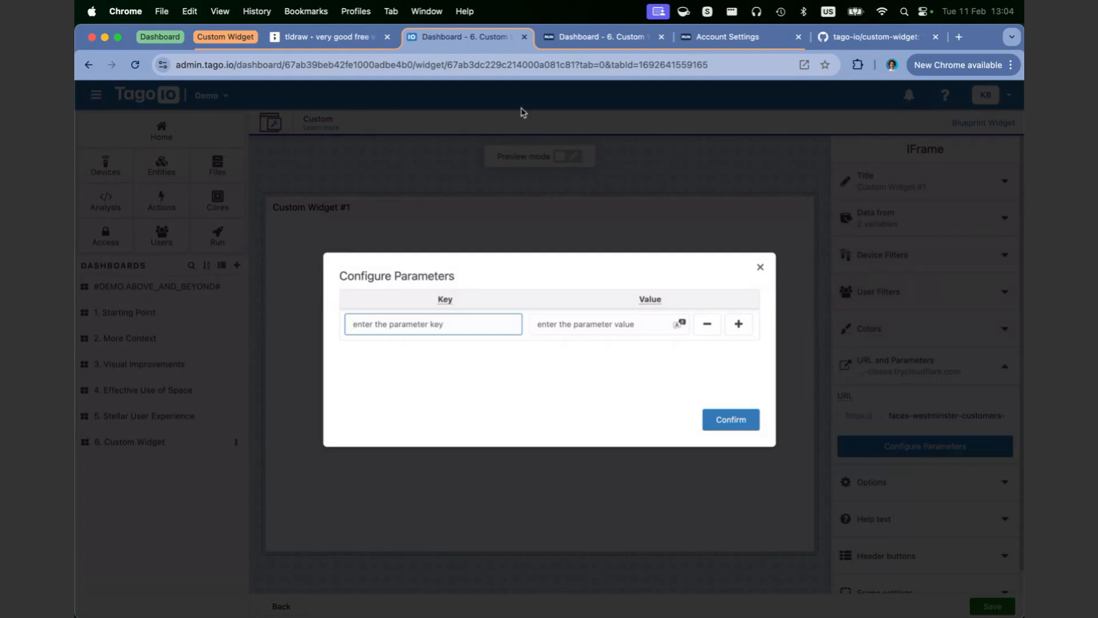
Step: Check the onStart event in the tldraw diagram and add a widget parameter with key TITLE and value Example Title
left_click(370, 48)
double_click(367, 216)
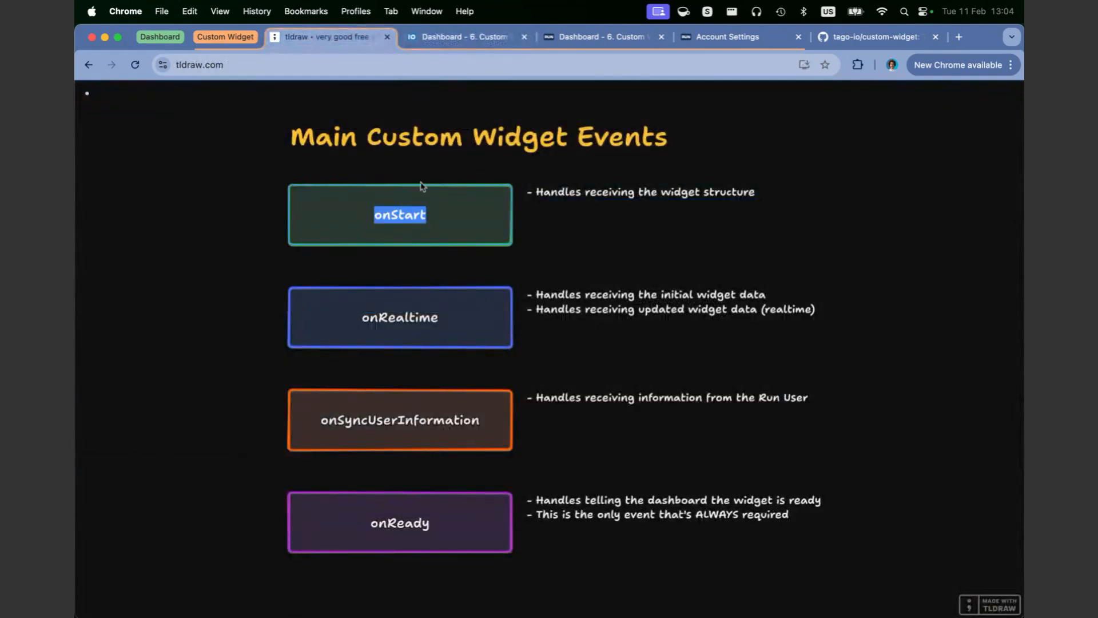
left_click(443, 37)
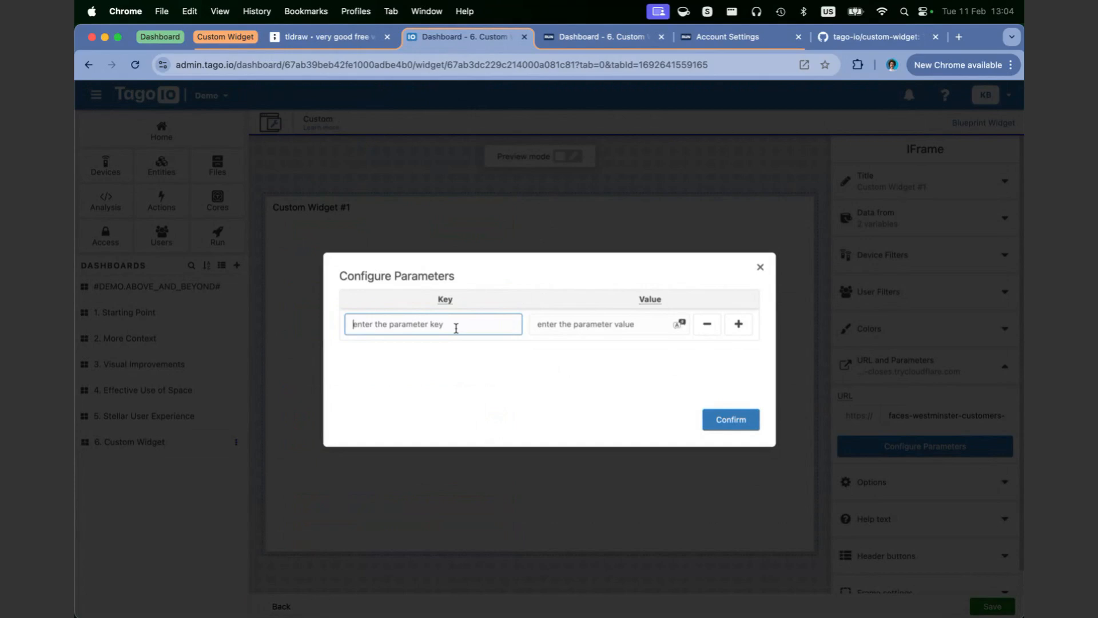
type("TITLE")
left_click(567, 319)
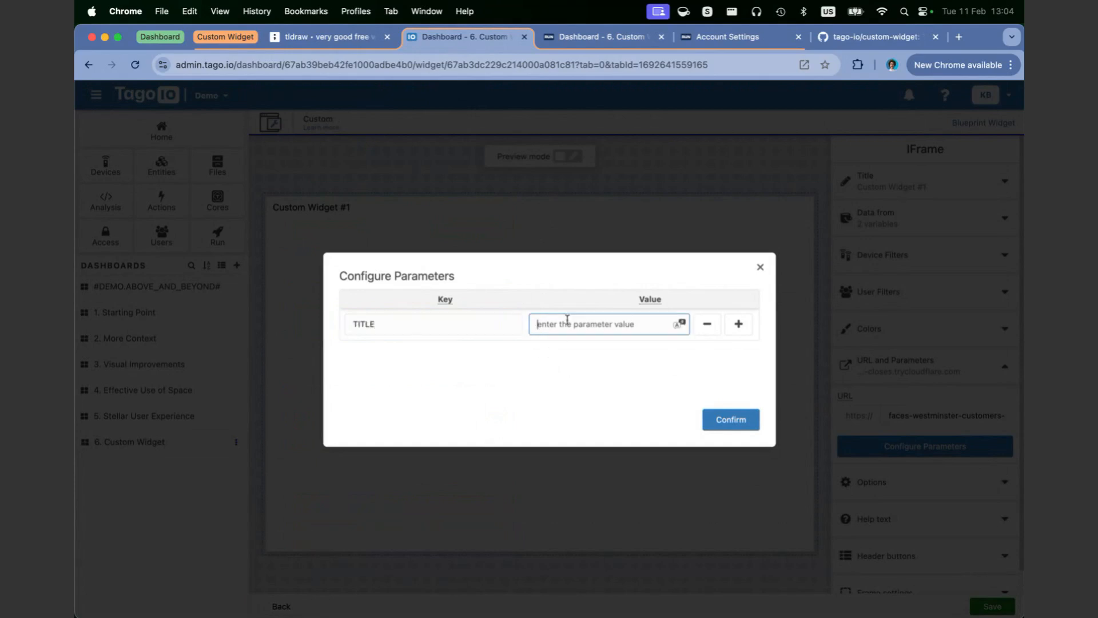
type("Example Title")
double_click(387, 324)
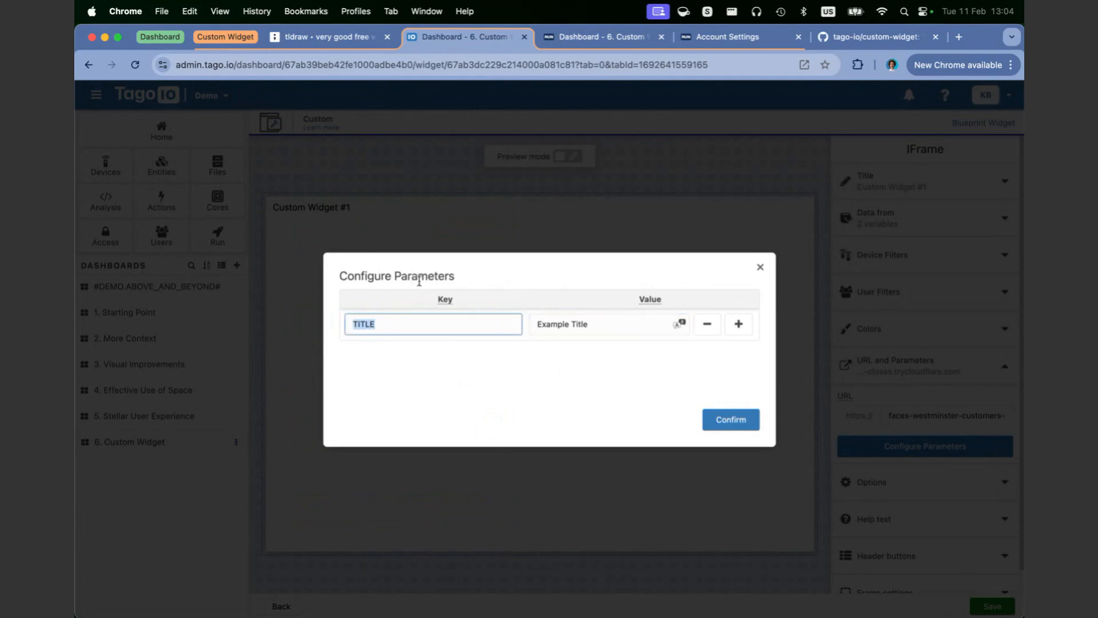
triple_click(613, 322)
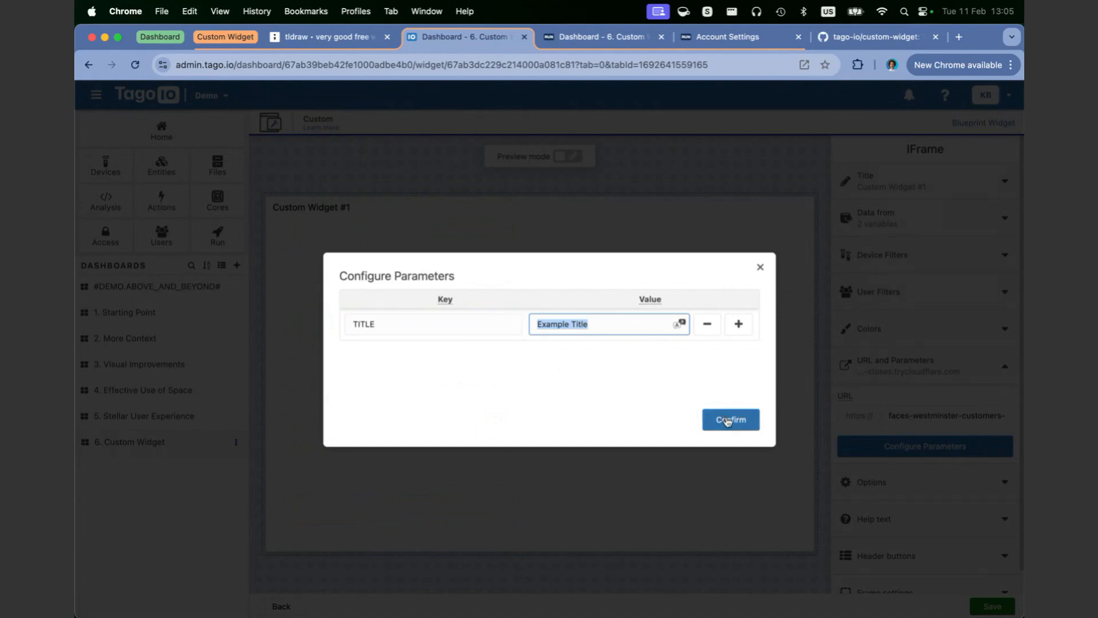
left_click(727, 421)
Step: Examine the data sources configured for Custom Widget #1 and leave its settings without saving
left_click(872, 232)
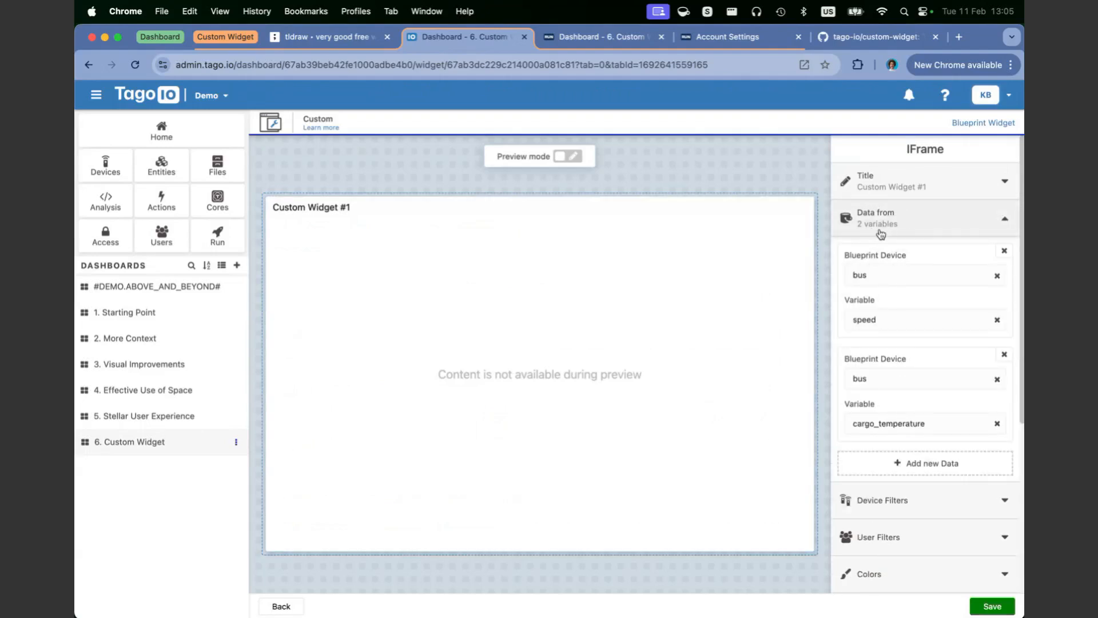
scroll(877, 268, "down", 1)
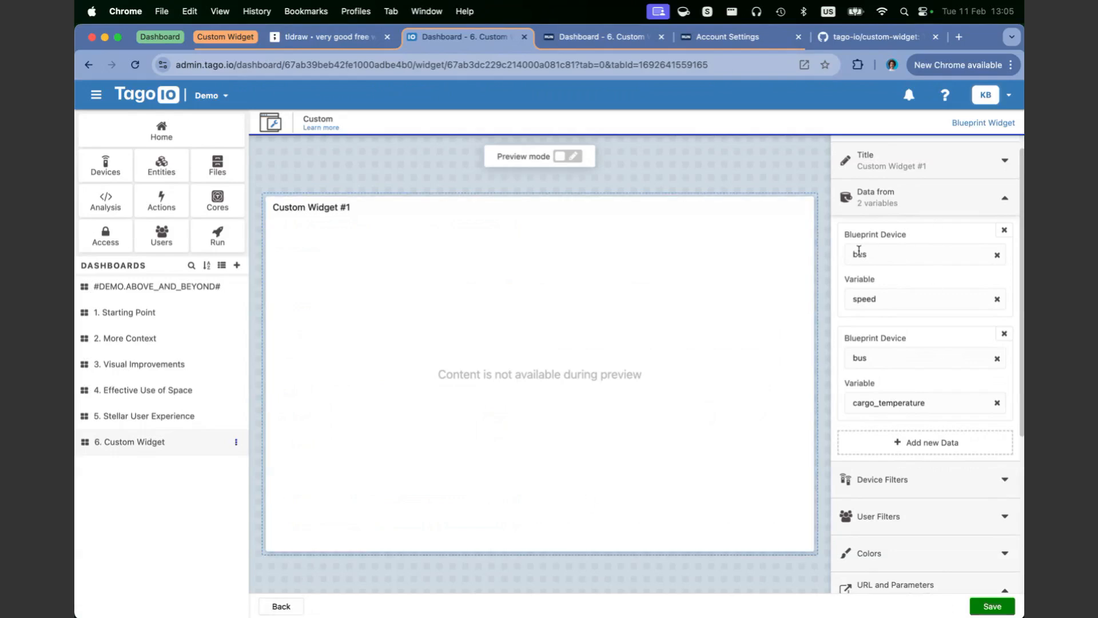
left_click(904, 201)
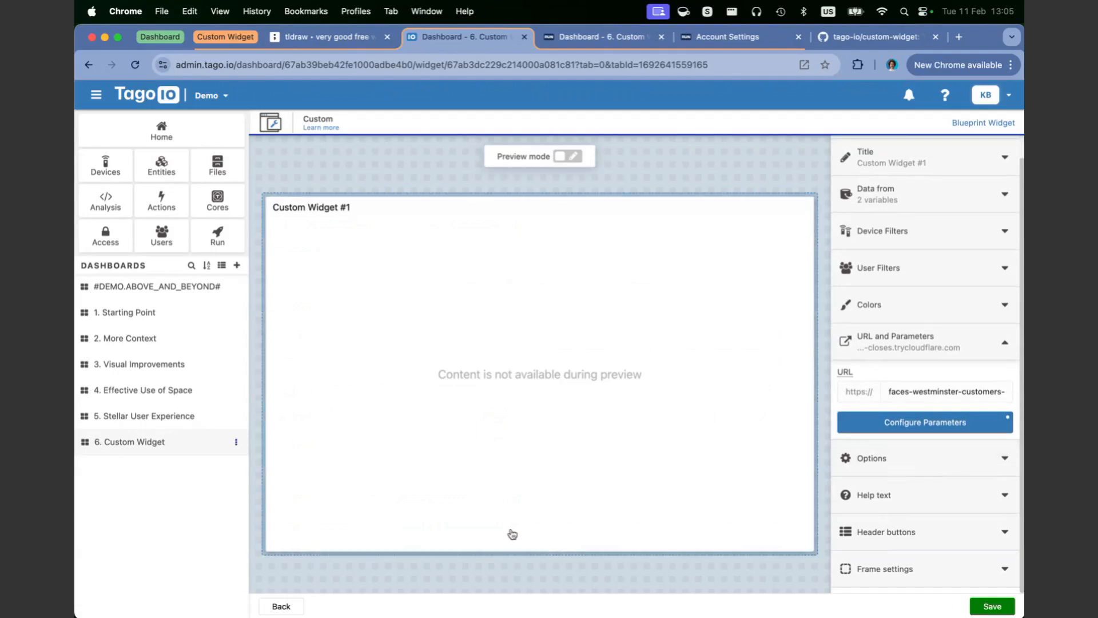
left_click(280, 605)
Step: Switch to the tldraw diagram and highlight the onStart event together with its description
left_click(353, 36)
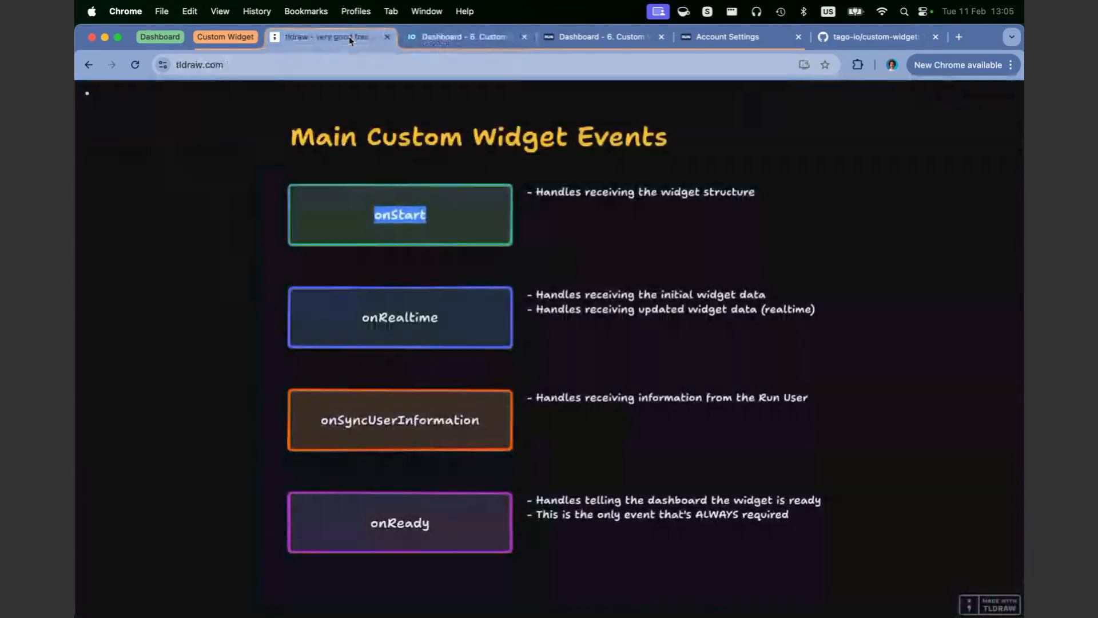
left_click(461, 224)
left_click(460, 224)
mouse_move(838, 178)
left_mouse_down()
mouse_move(267, 229)
mouse_move(250, 245)
left_mouse_up()
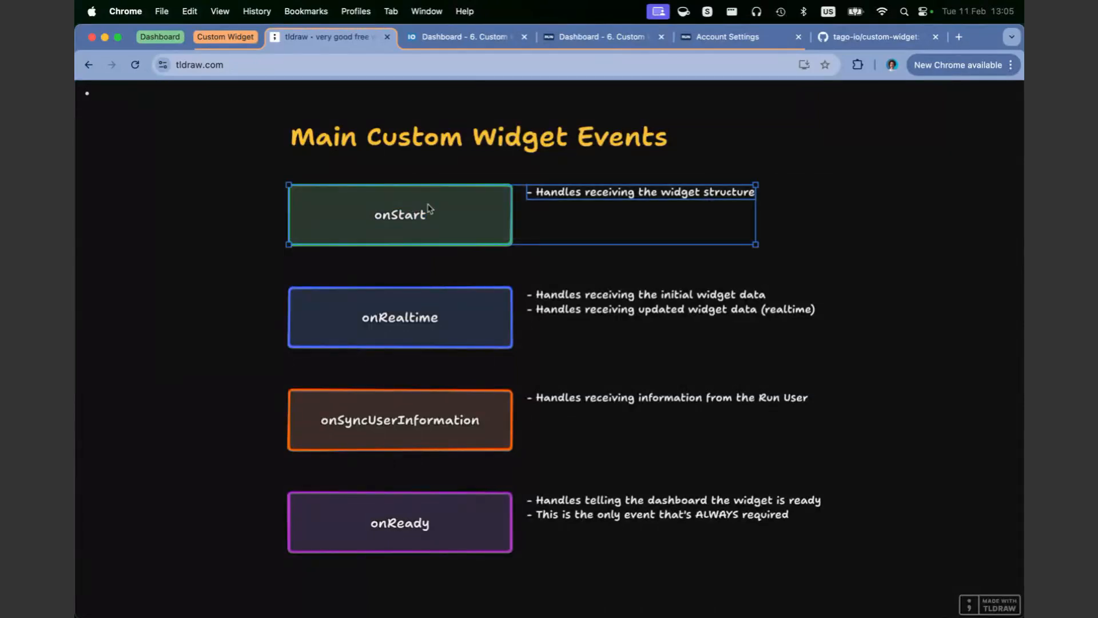
double_click(606, 197)
double_click(377, 215)
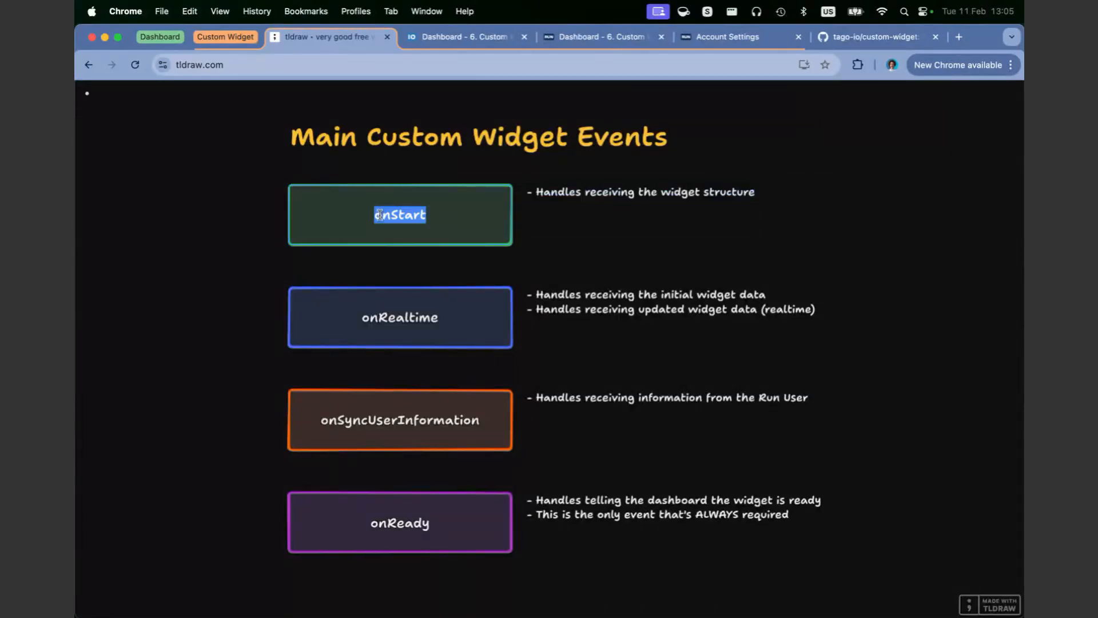
Step: Add the line "(includes Colors, Configuration Parameters, so on)" beneath the onStart description
double_click(604, 193)
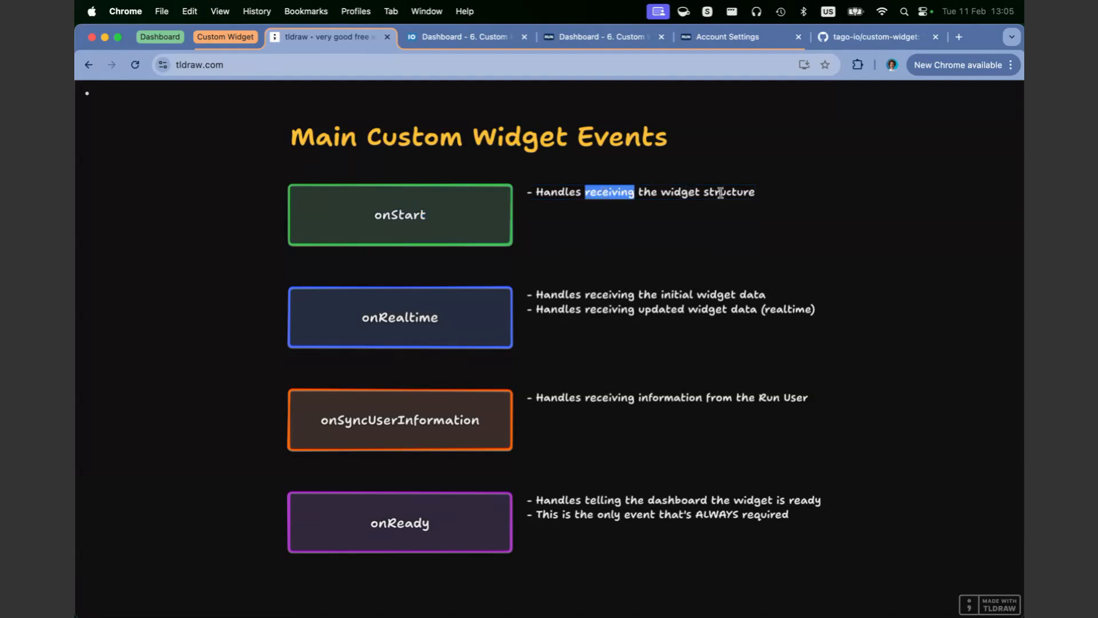
left_click_drag(749, 192, 755, 192)
key("Right")
key("Return")
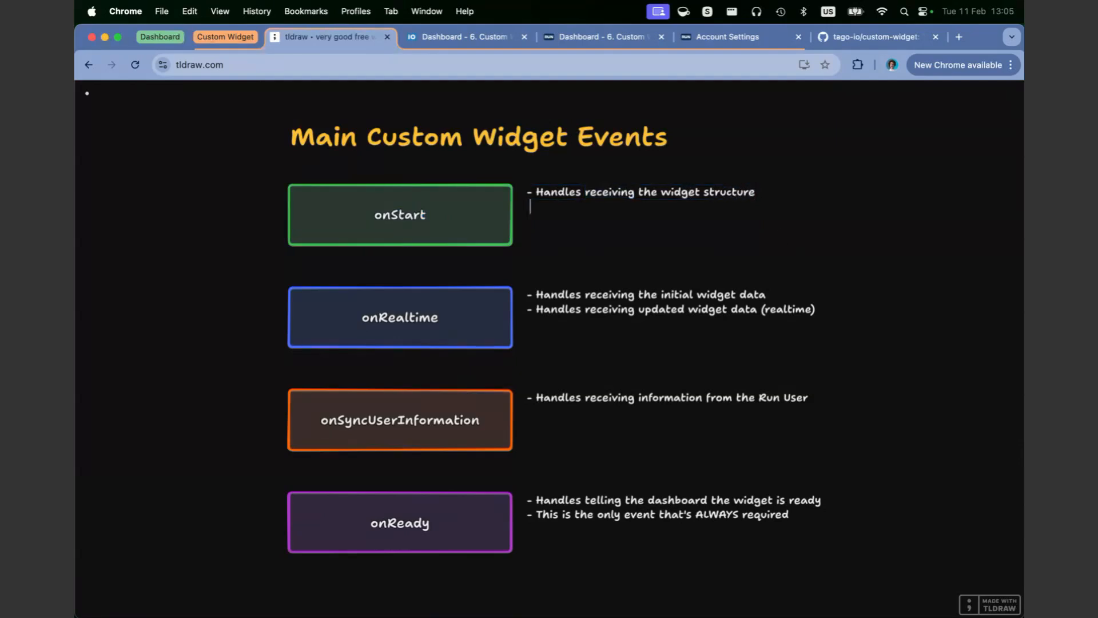
type("(includes Colors,")
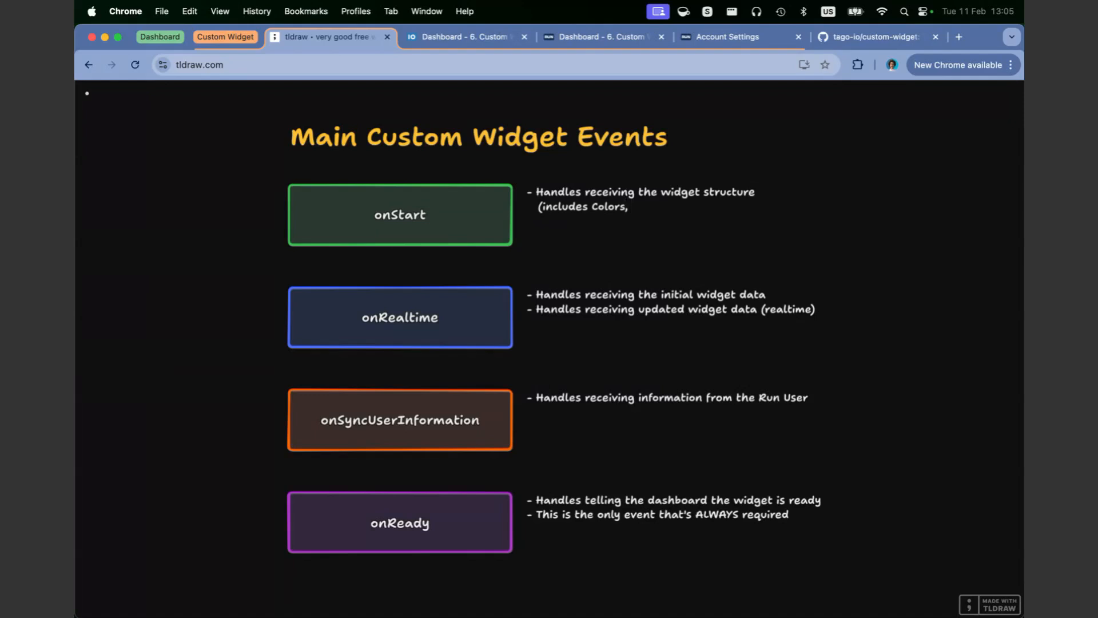
type(" Configuration Parameters, so on")
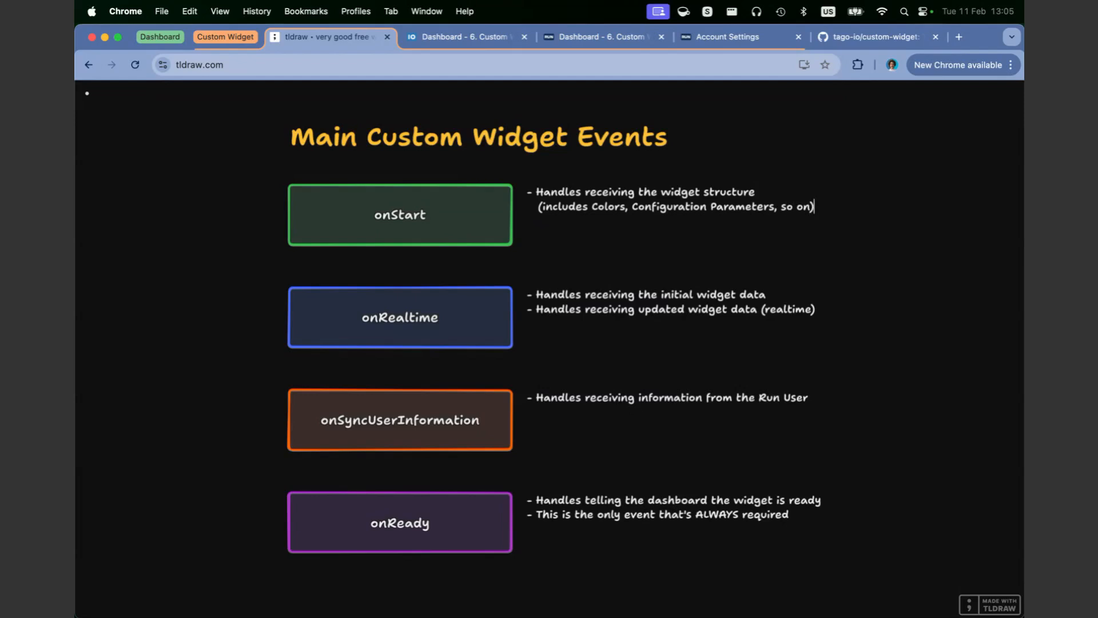
Step: Look at the options of Custom Widget #1 on the TagoIO dashboard and return to the tldraw diagram to highlight the onRealtime event
left_click(465, 36)
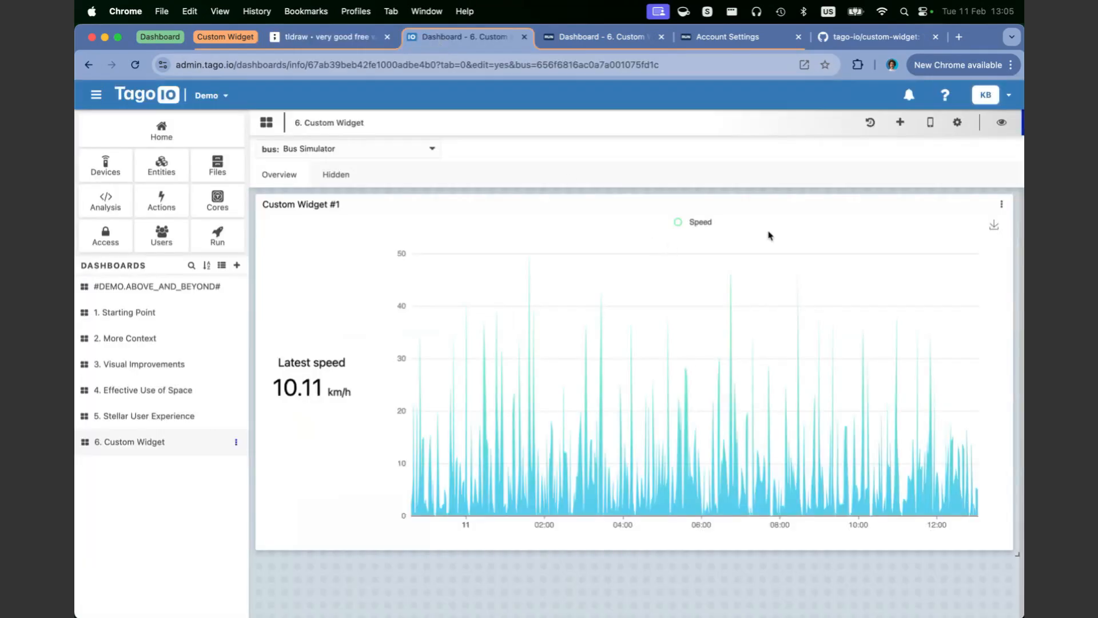
left_click(1001, 204)
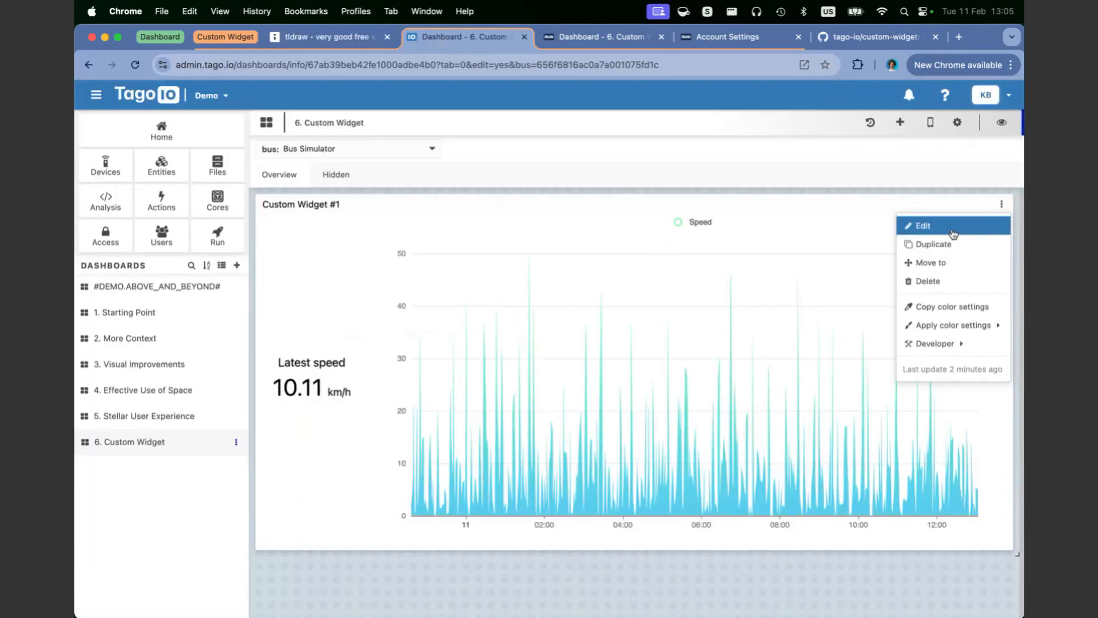
key("ctrl+shift+Tab")
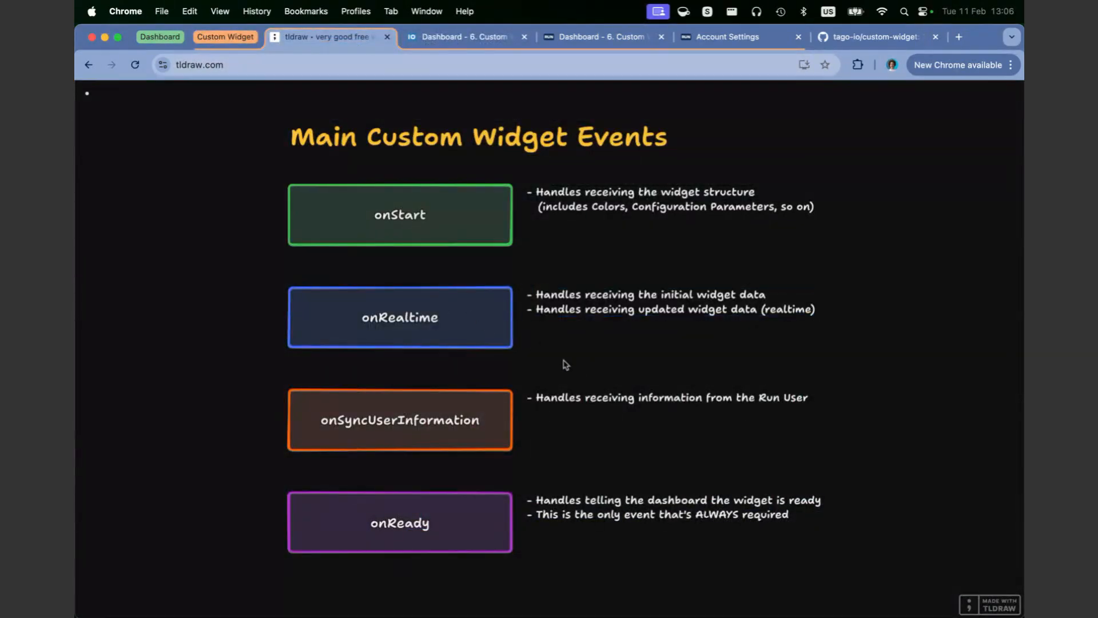
left_click_drag(278, 281, 856, 369)
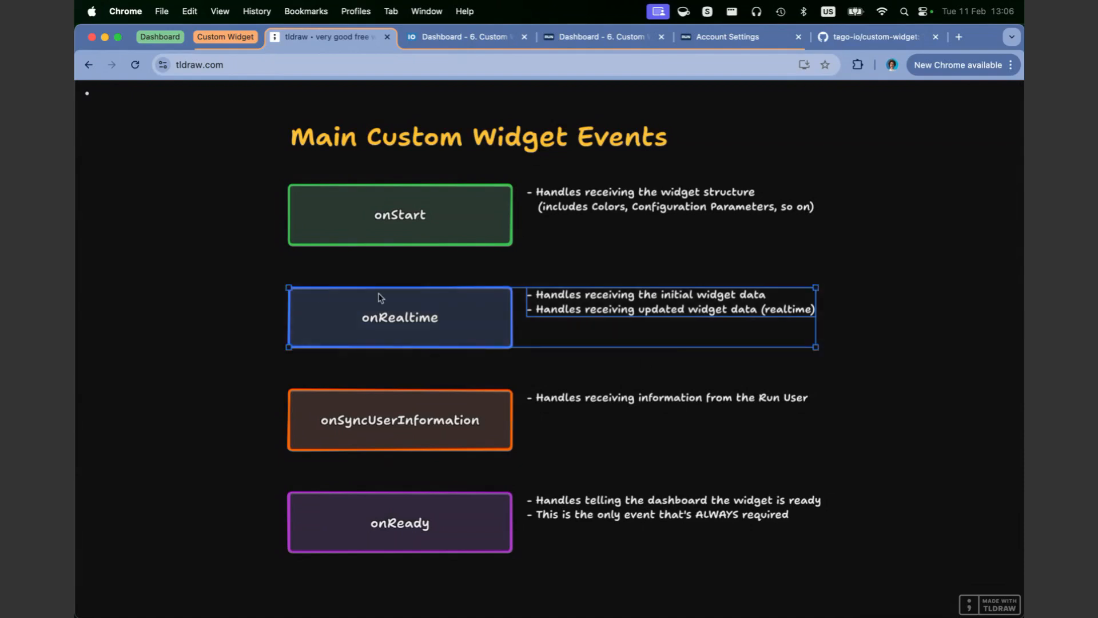
Step: Cut the onSyncUserInformation event and its description from the diagram and undo the removal
left_click_drag(263, 363, 905, 477)
key("super+x")
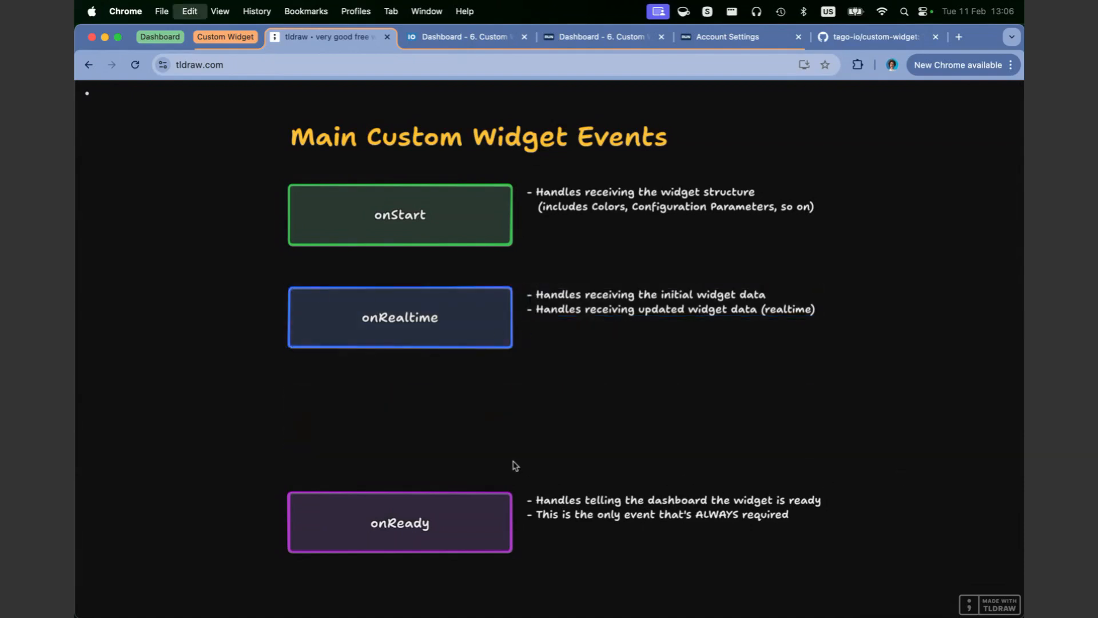
key("super+z")
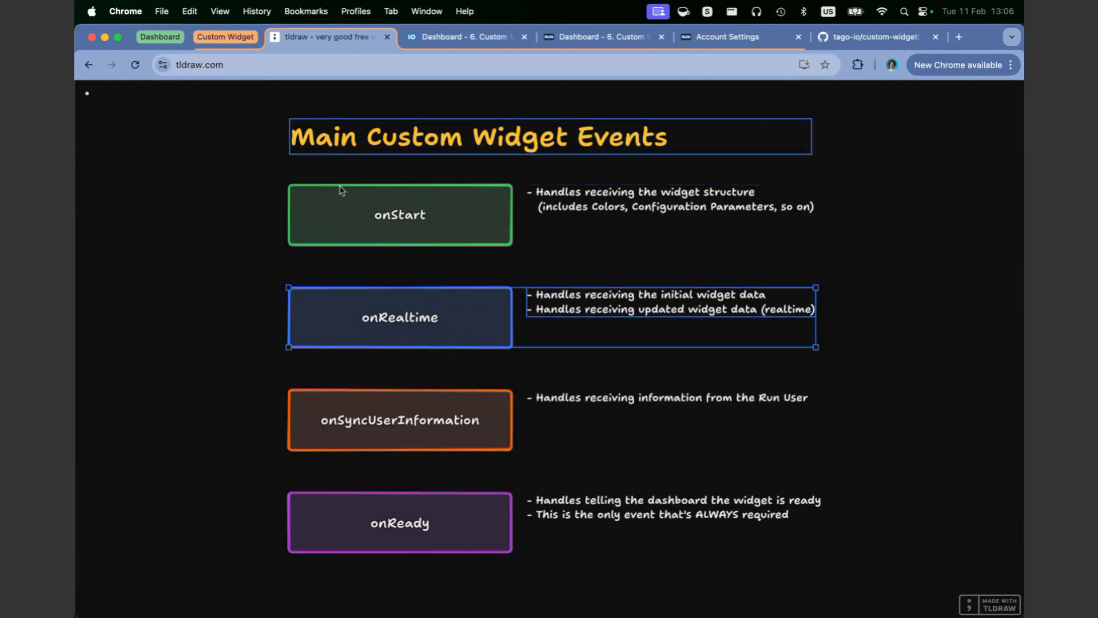
Step: Cut the onStart and onSyncUserInformation events from the diagram, highlight the remaining events, and undo both removals
left_click(878, 304)
left_click_drag(886, 170, 103, 263)
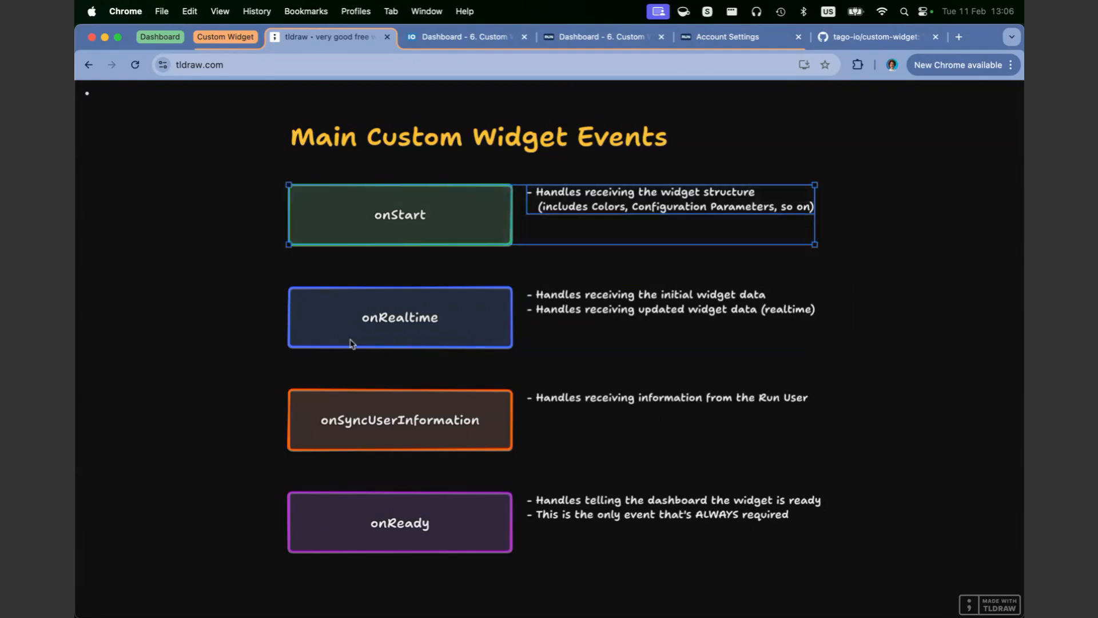
key("super+x")
left_click_drag(869, 393, 318, 438)
key("super+x")
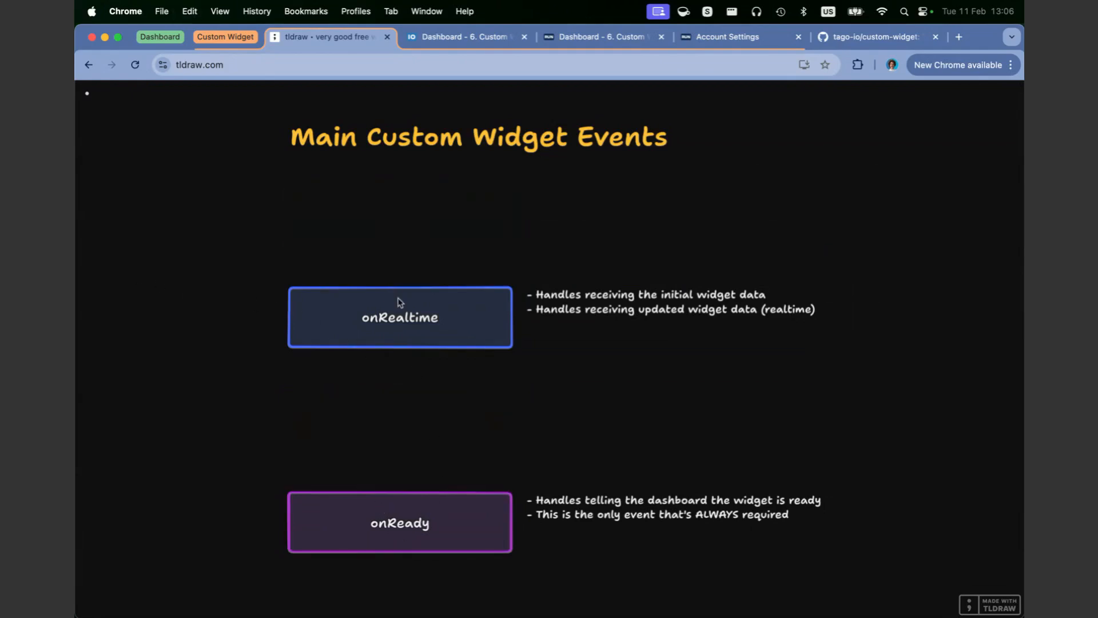
left_click_drag(865, 591, 234, 216)
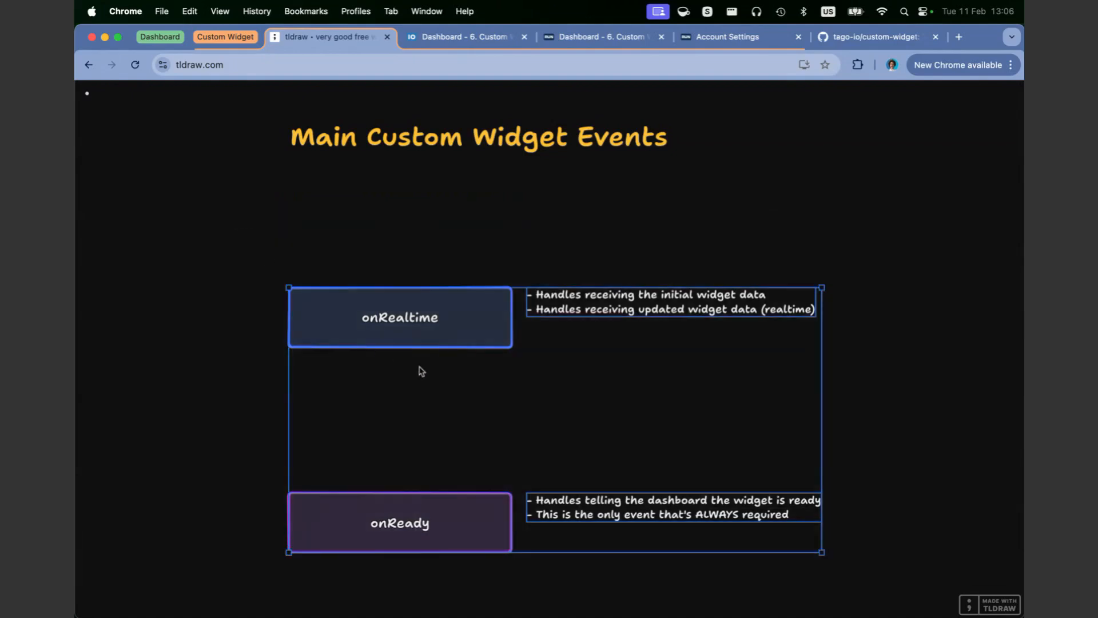
left_click(255, 357)
key("super+z")
key("super+z")
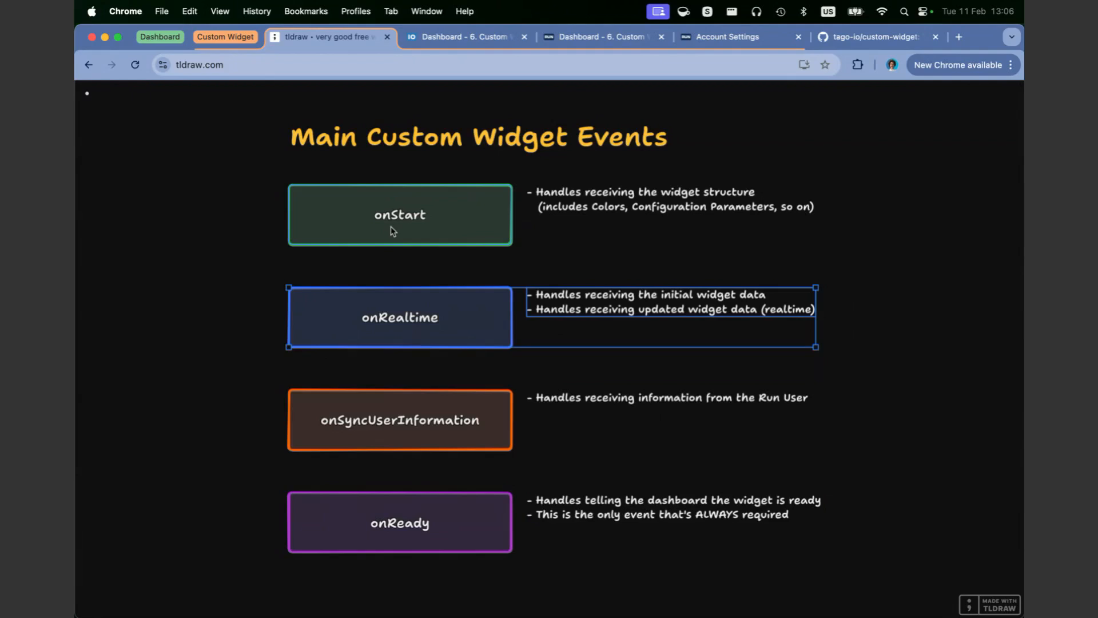
left_click(218, 289)
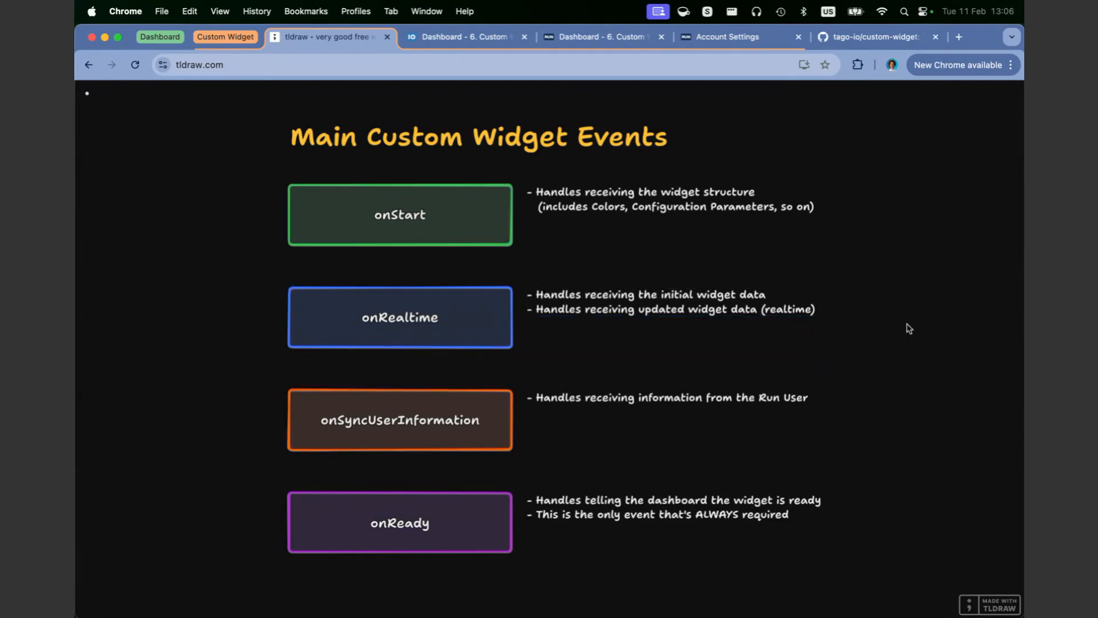
Step: Examine the onRealtime descriptions of initial and updated widget data, briefly checking the TagoIO dashboard tabs
left_click_drag(660, 348, 261, 364)
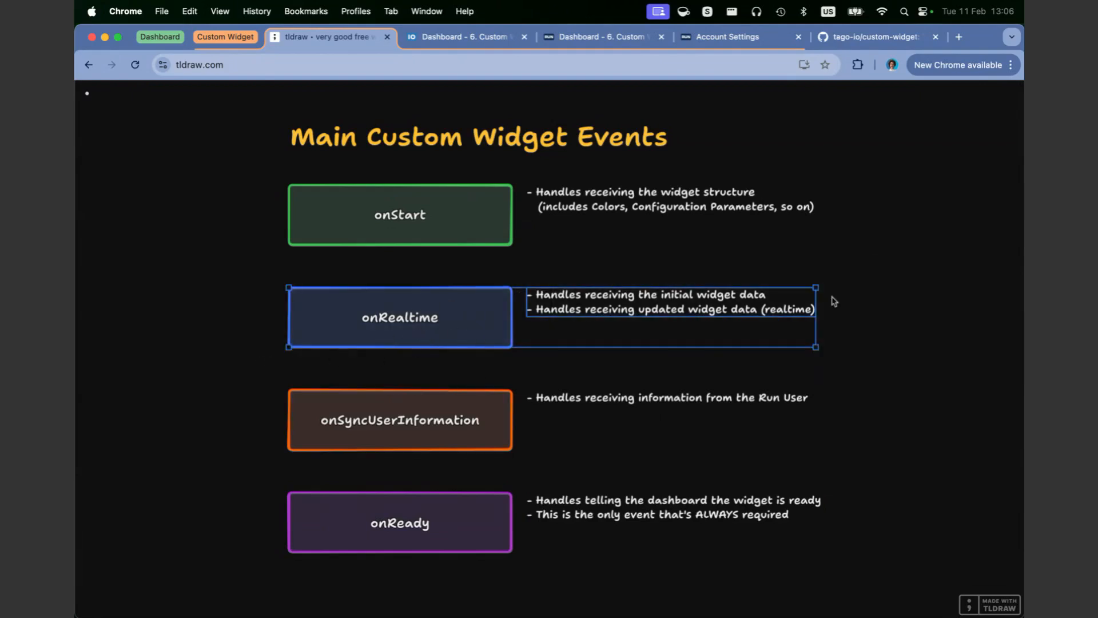
left_click(646, 295)
triple_click(647, 295)
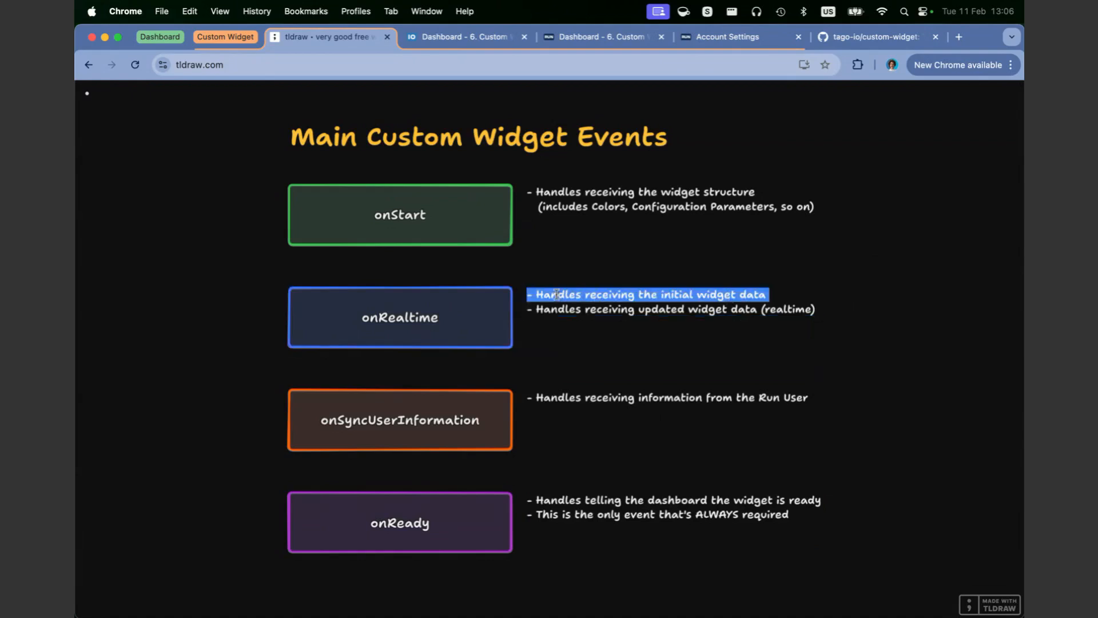
left_click(457, 37)
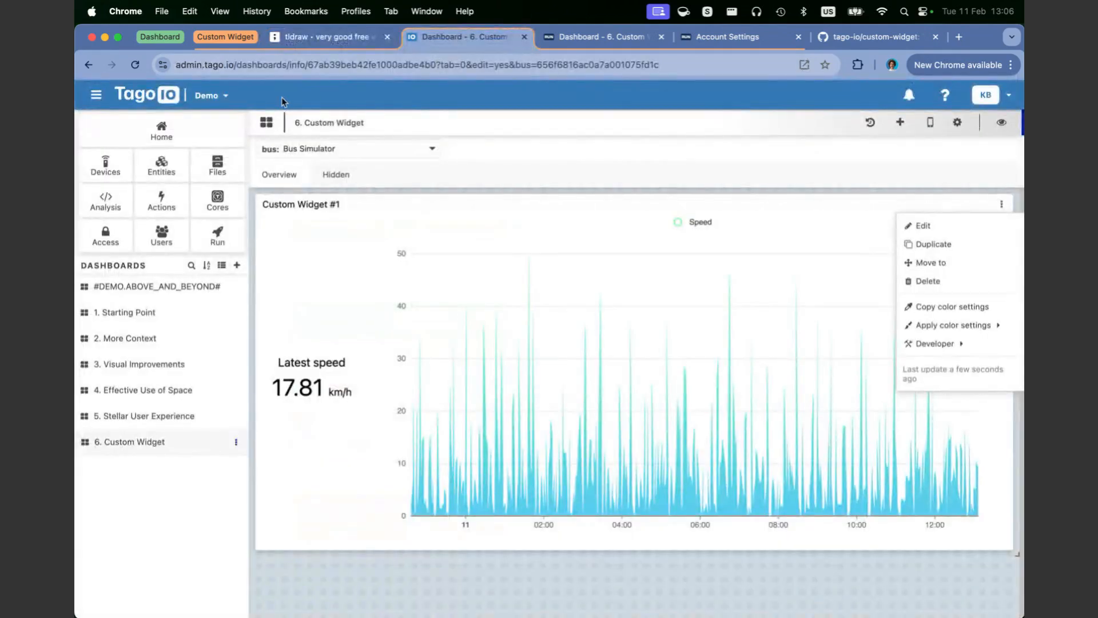
left_click(601, 36)
left_click(353, 38)
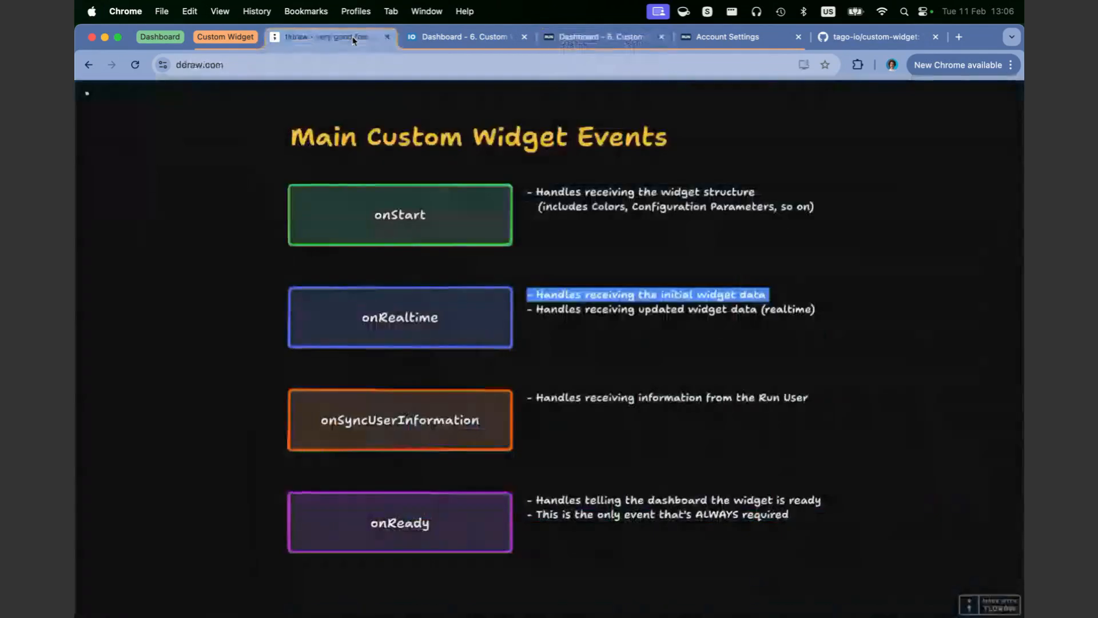
left_click(683, 302)
double_click(684, 295)
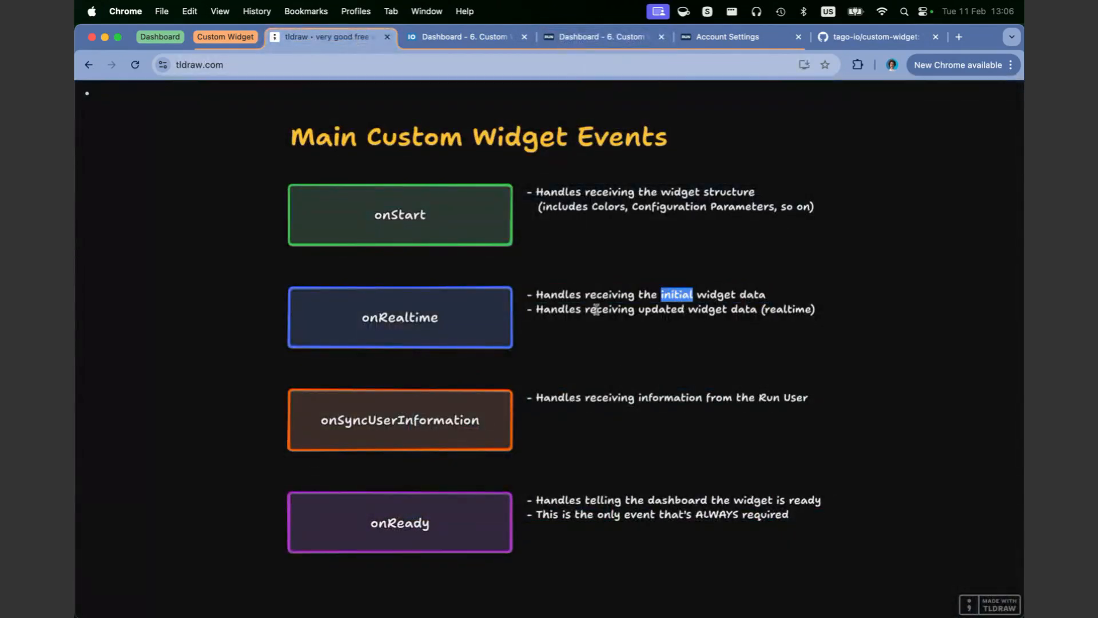
triple_click(567, 309)
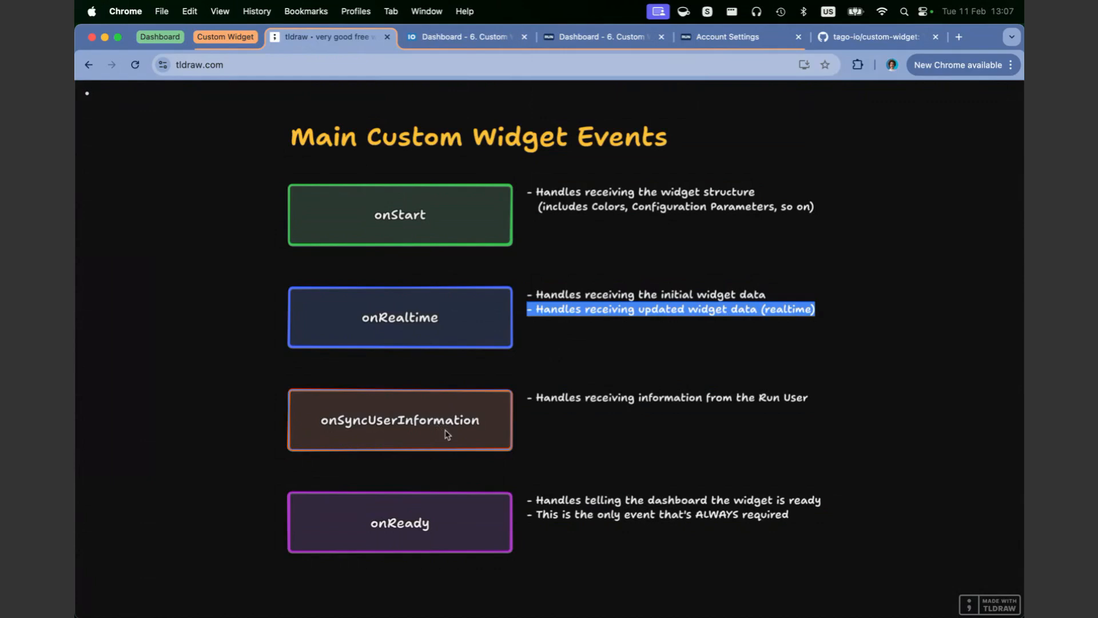
Step: Add the line "(i.e. Custom Preferences for units, conversions and so on)" below the onSyncUserInformation description
left_click_drag(252, 387, 875, 468)
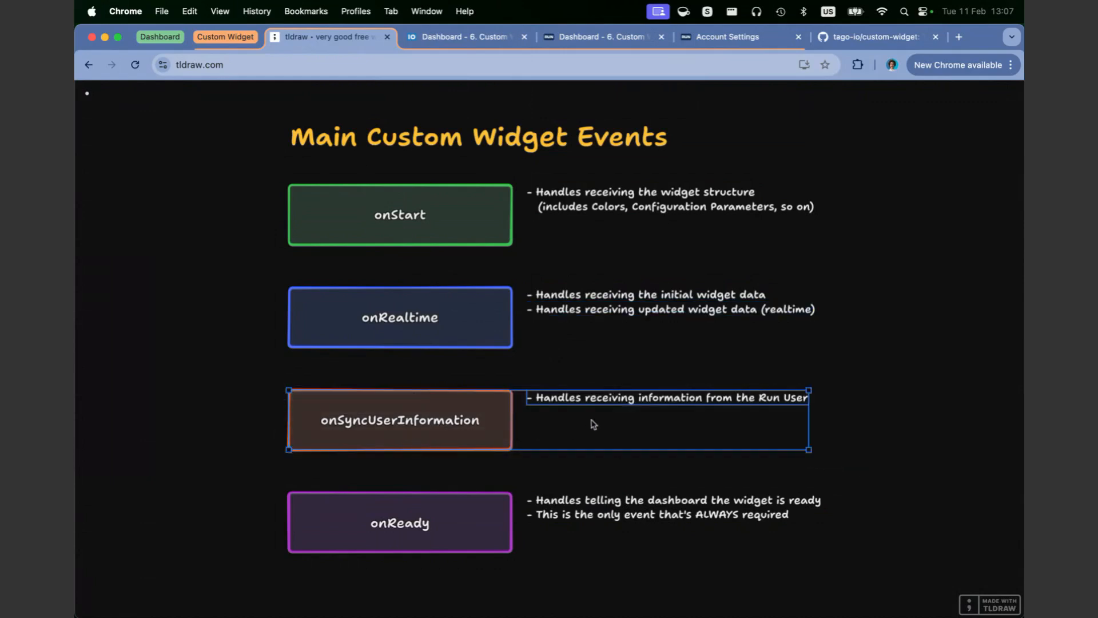
double_click(754, 405)
left_click(826, 483)
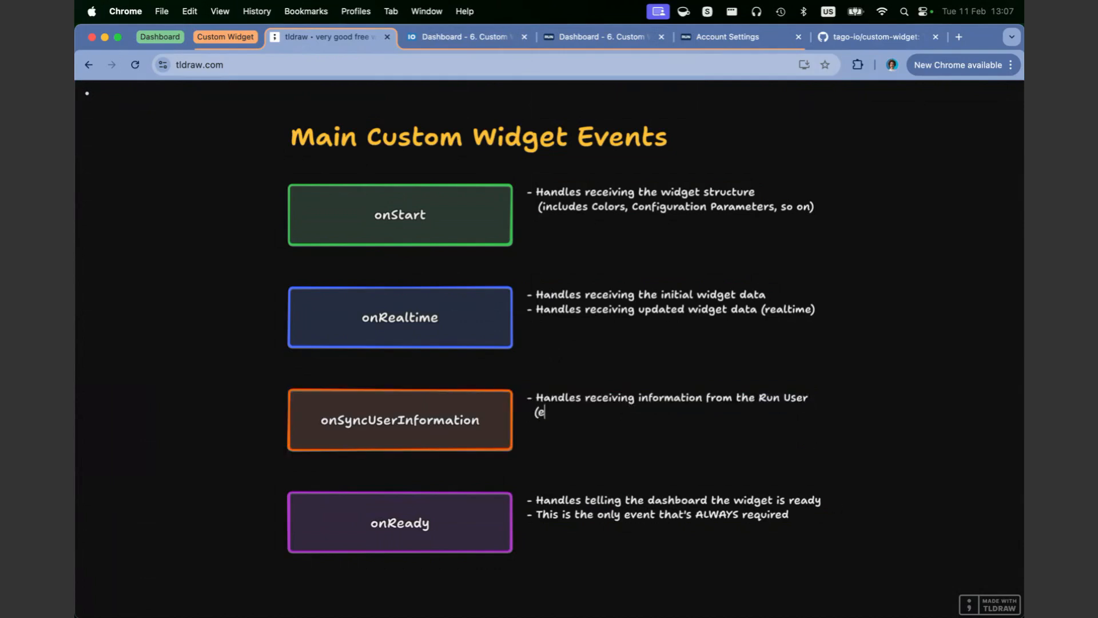
key("BackSpace")
key("BackSpace")
type(".e ")
type(" Custom")
type(" Prefrence")
key("BackSpace")
key("BackSpace")
type("ere")
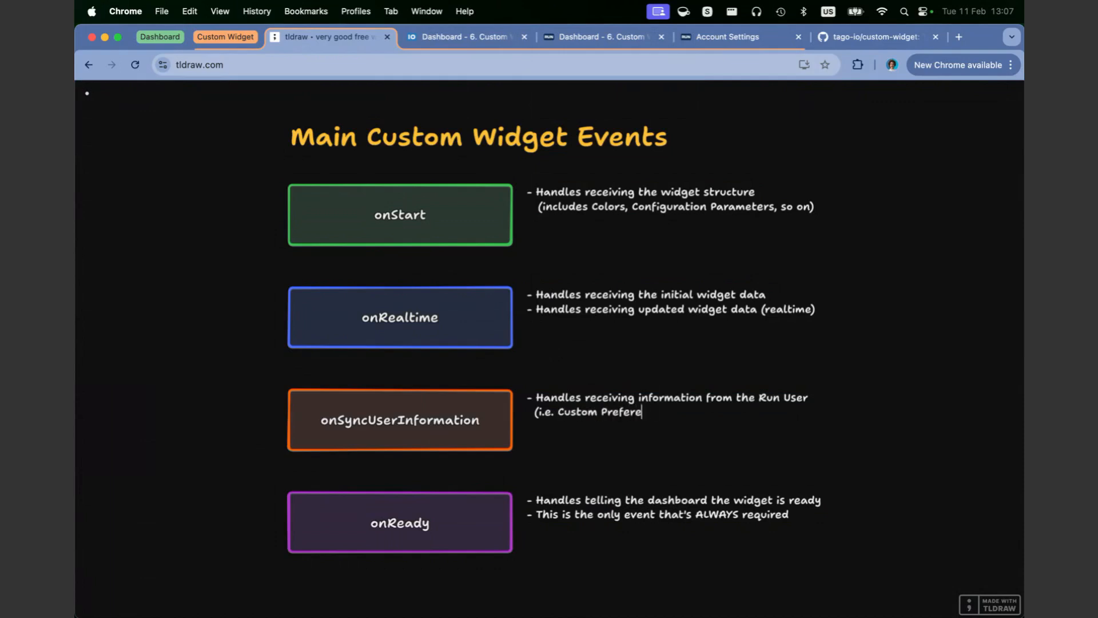
type("ences for units, co")
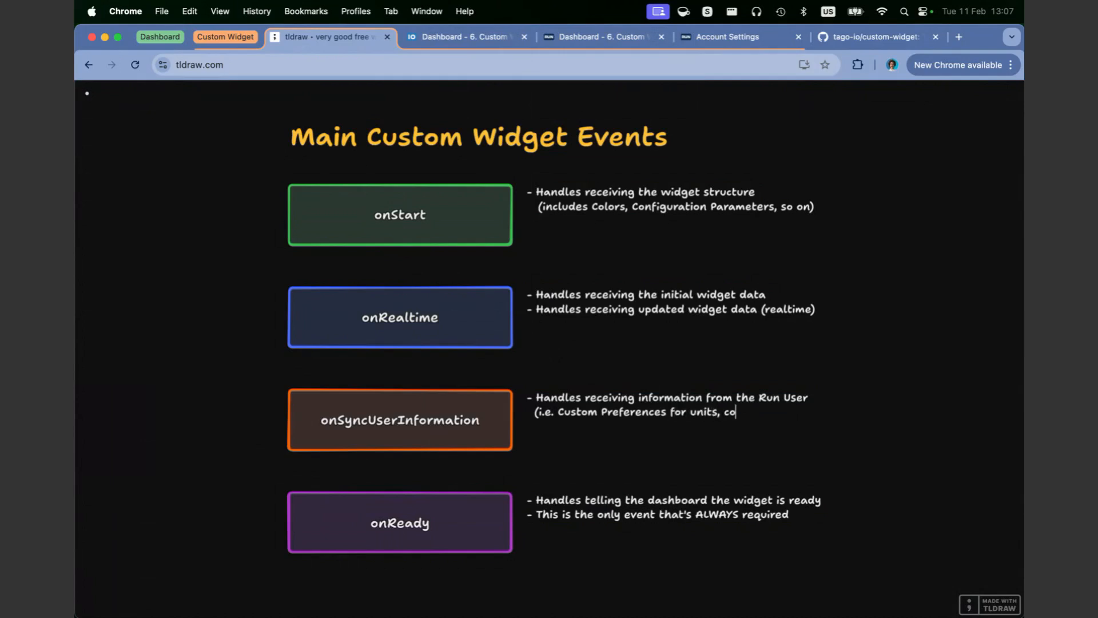
type("nvenseioons and so on")
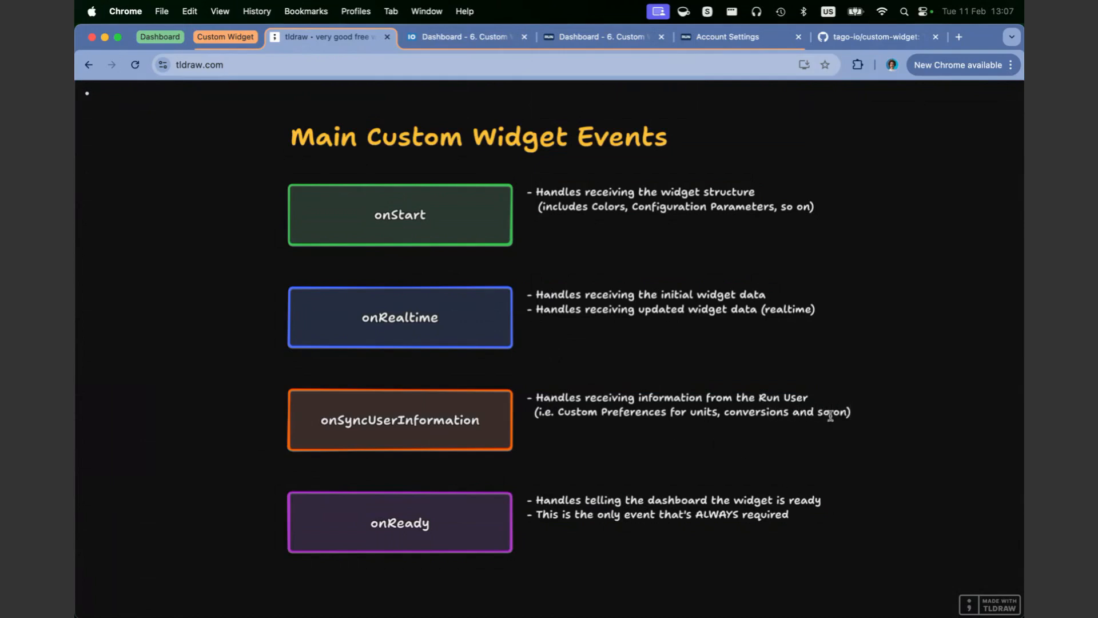
type(",")
Step: Extend the onSyncUserInformation note inside the parentheses with a comma and a new line reading "also receives time format AM/PM"
key("Return")
type("also receives ")
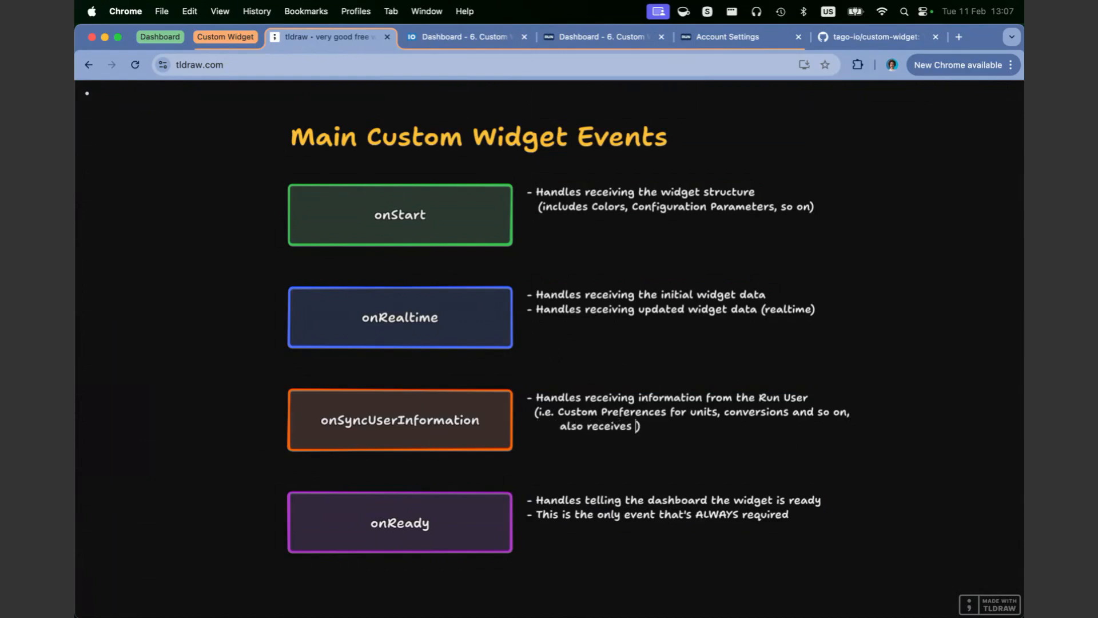
type(" time ")
type("(AM")
key("BackSpace")
key("BackSpace")
key("BackSpace")
type("AMP/")
type("/PM")
left_click(670, 426)
type("format")
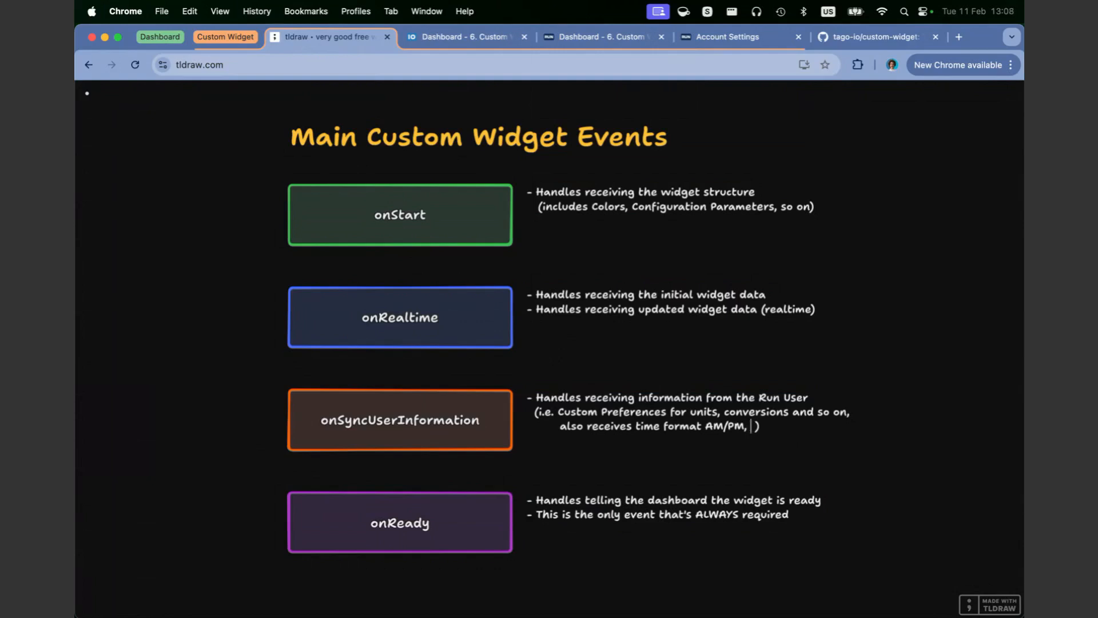
Step: Add "Run user token" after AM/PM at the end of the onSyncUserInformation note and finish editing the text
type("Run user token")
double_click(828, 427)
left_click(839, 447)
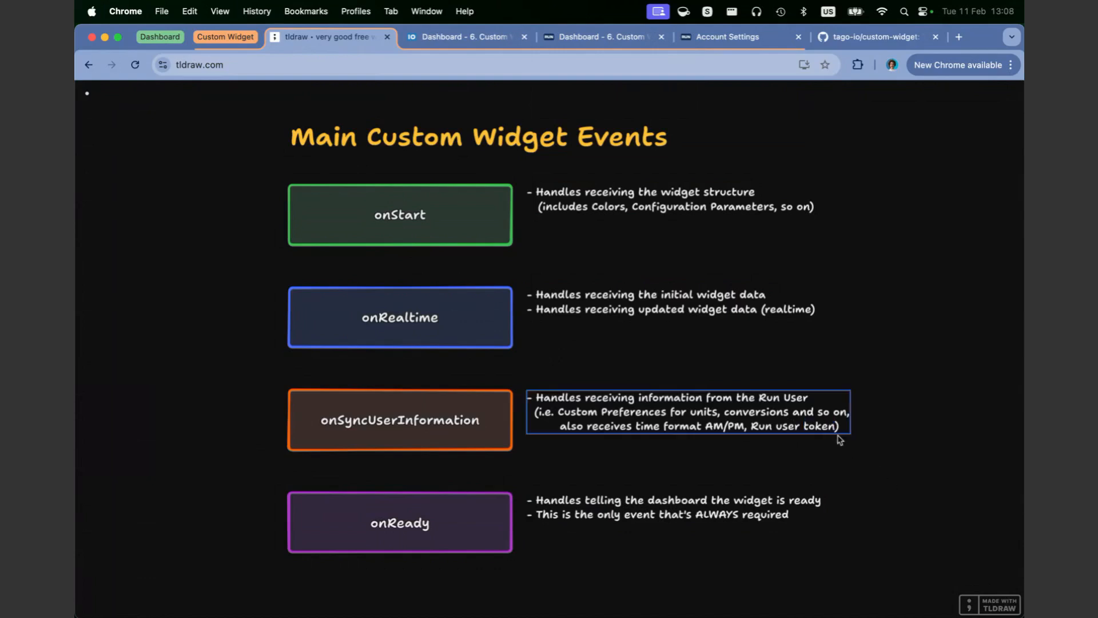
Step: Highlight "Run user token" in the onSyncUserInformation note, view the running Custom Widget dashboard, and return to the tldraw diagram
double_click(837, 429)
left_click_drag(836, 427, 751, 427)
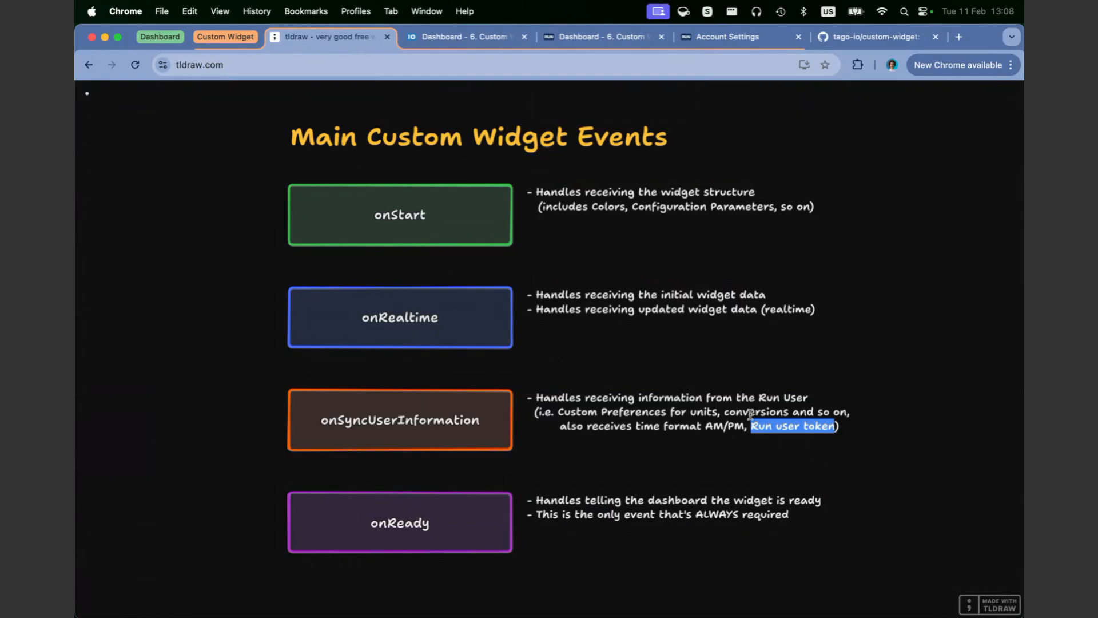
left_click(579, 36)
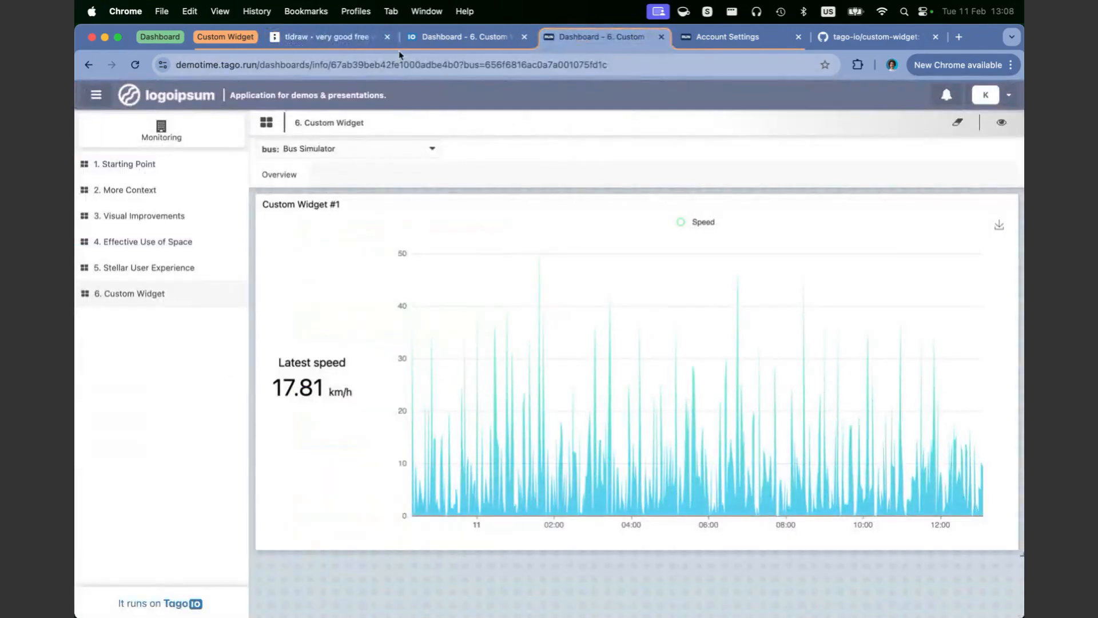
left_click(359, 37)
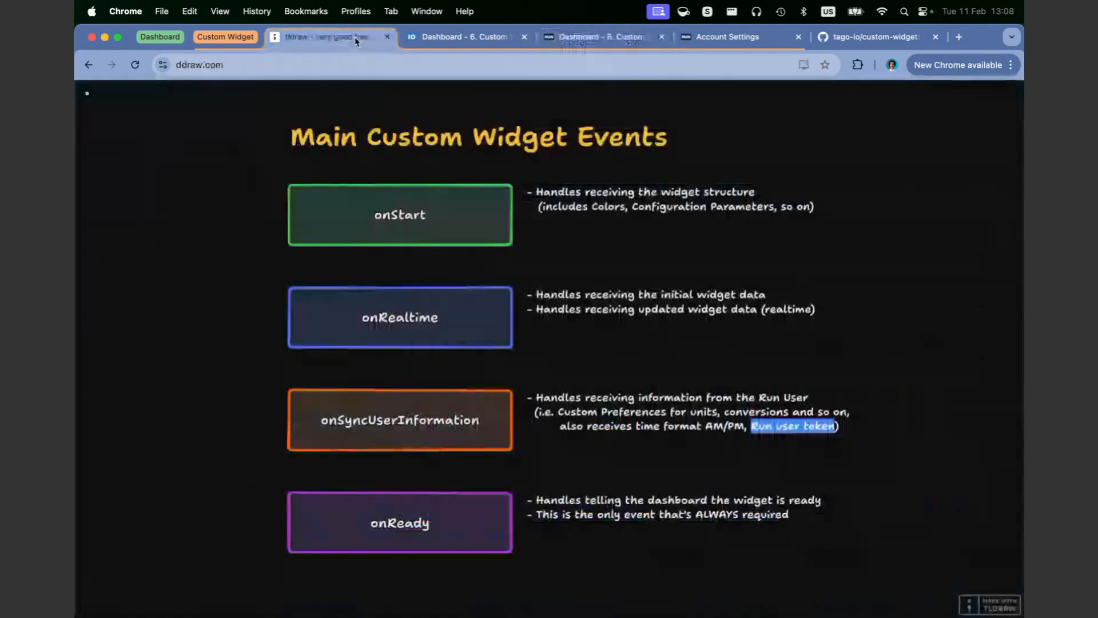
Step: Examine the Run user token wording and the onReady requirement note, ending with "Run user token" highlighted
double_click(762, 424)
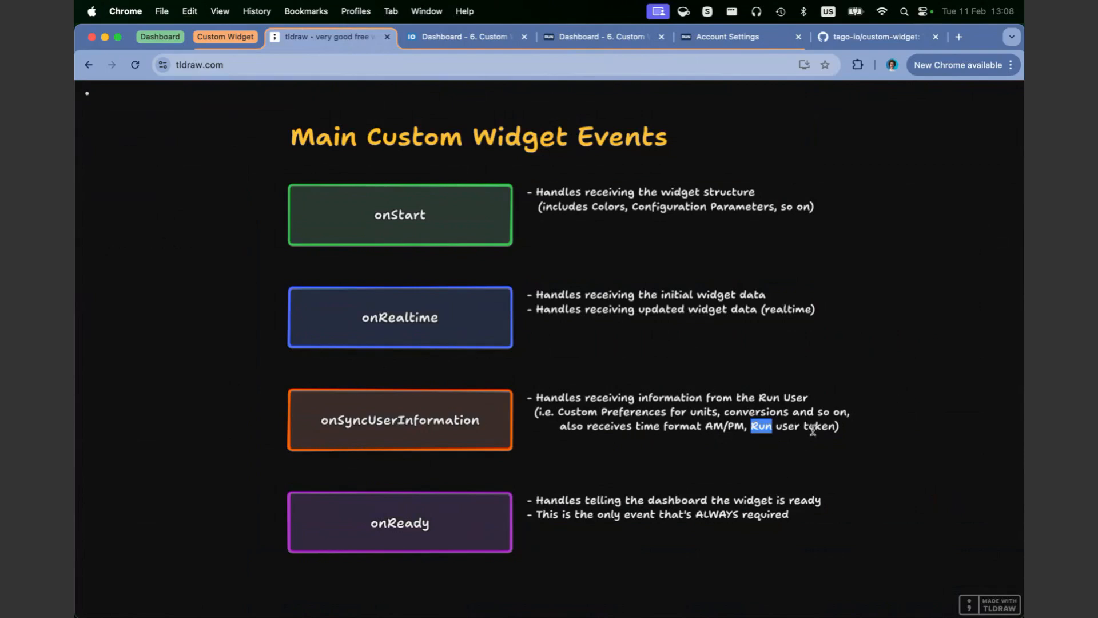
double_click(608, 514)
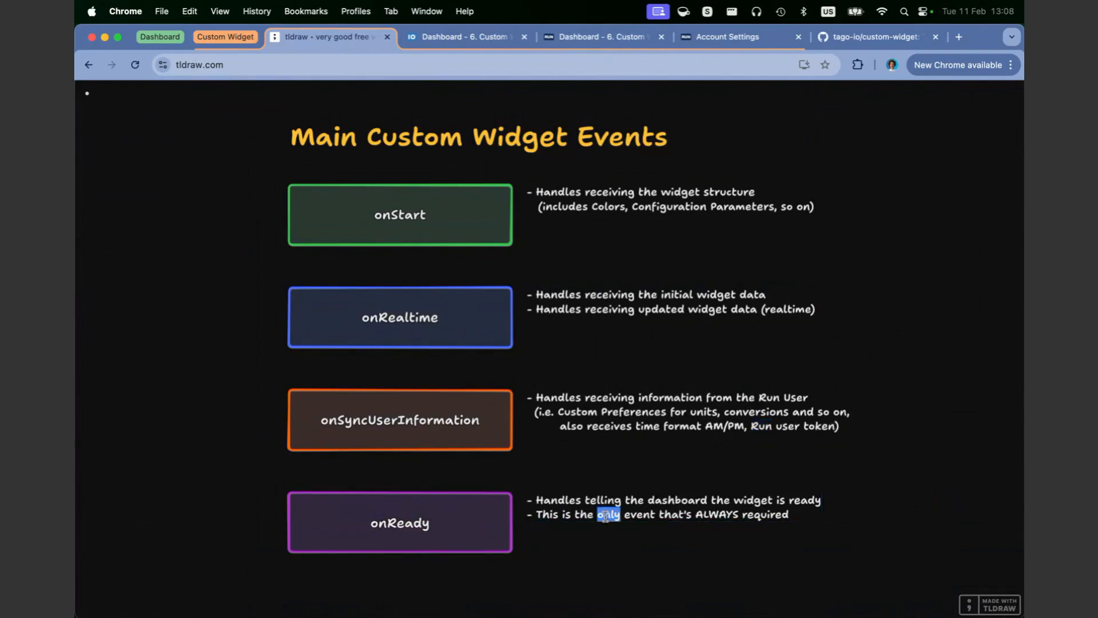
triple_click(792, 426)
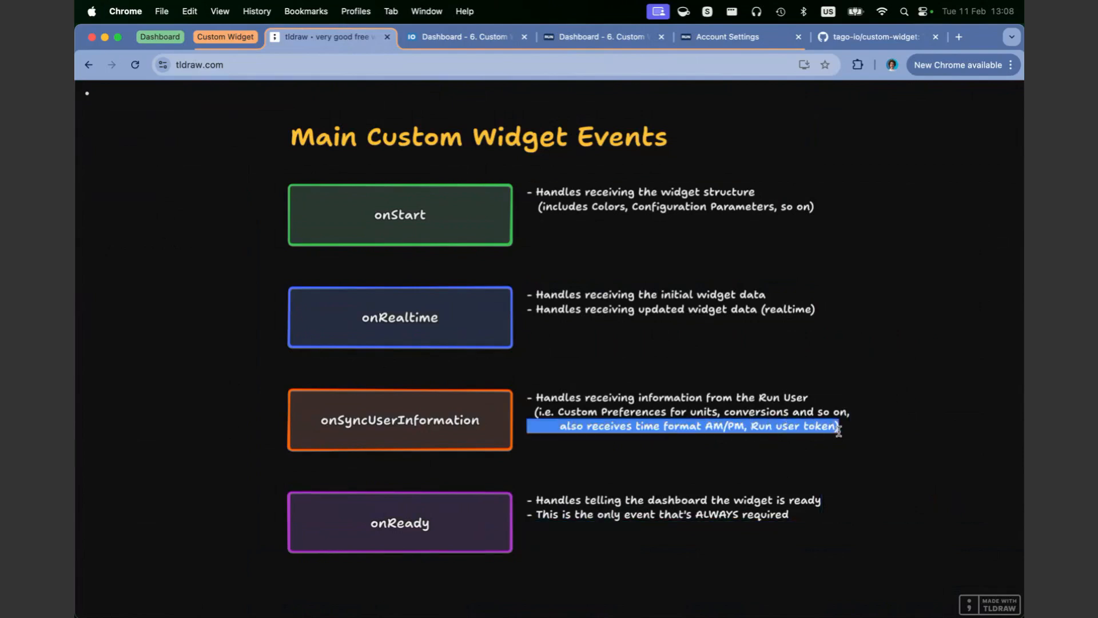
left_click(820, 428)
left_click_drag(751, 427, 834, 428)
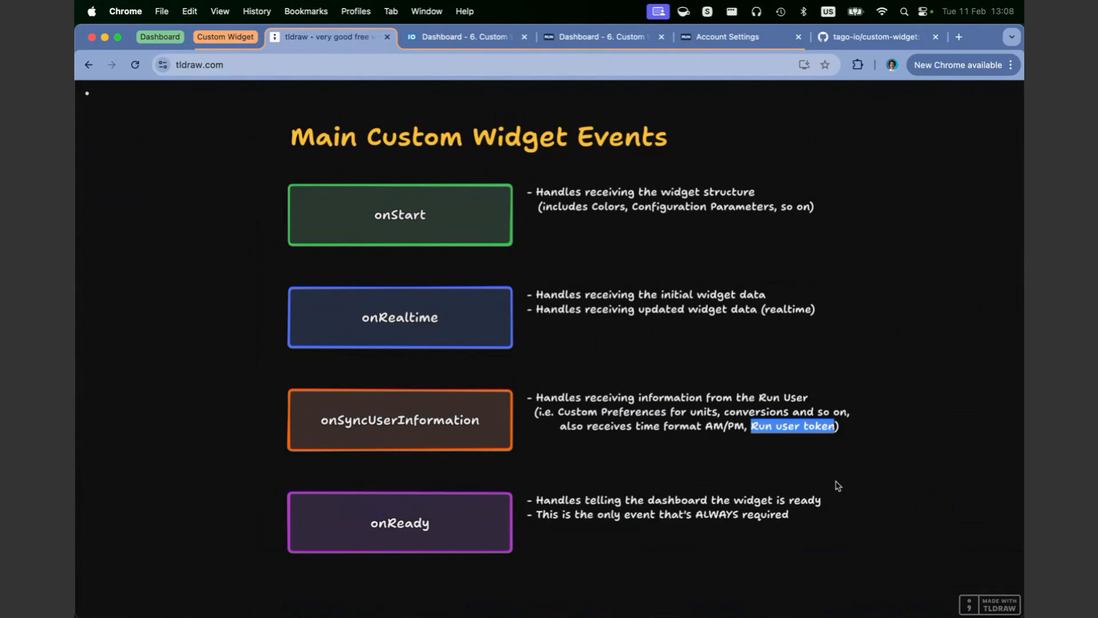
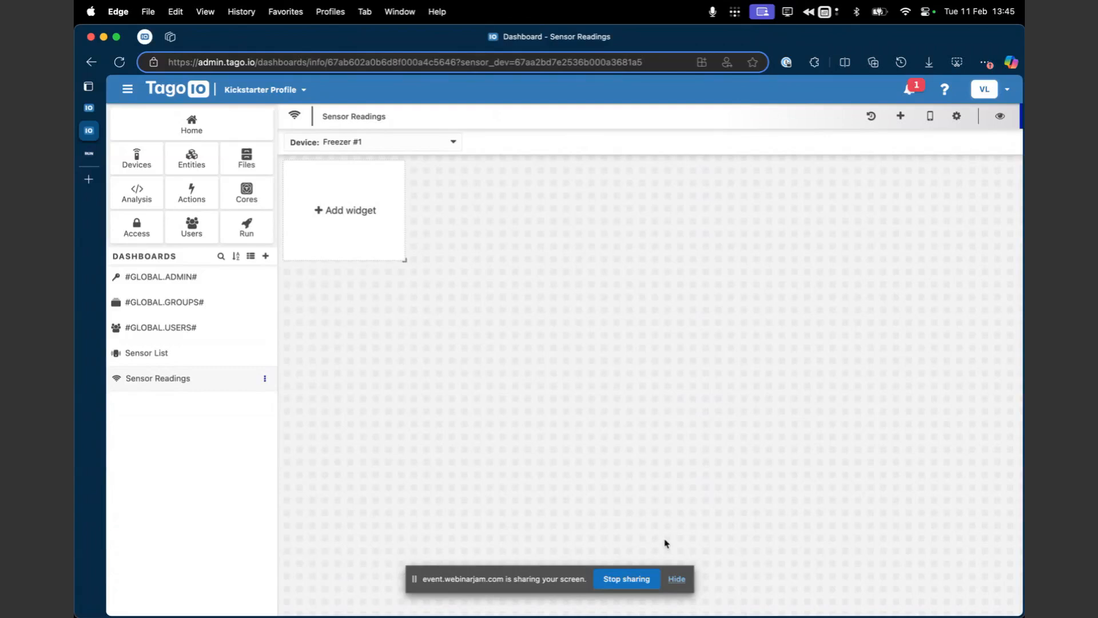
Step: Hide the screen-sharing notice, examine the Sensor Readings dashboard's blueprint settings, and return to the dashboard
left_click(676, 579)
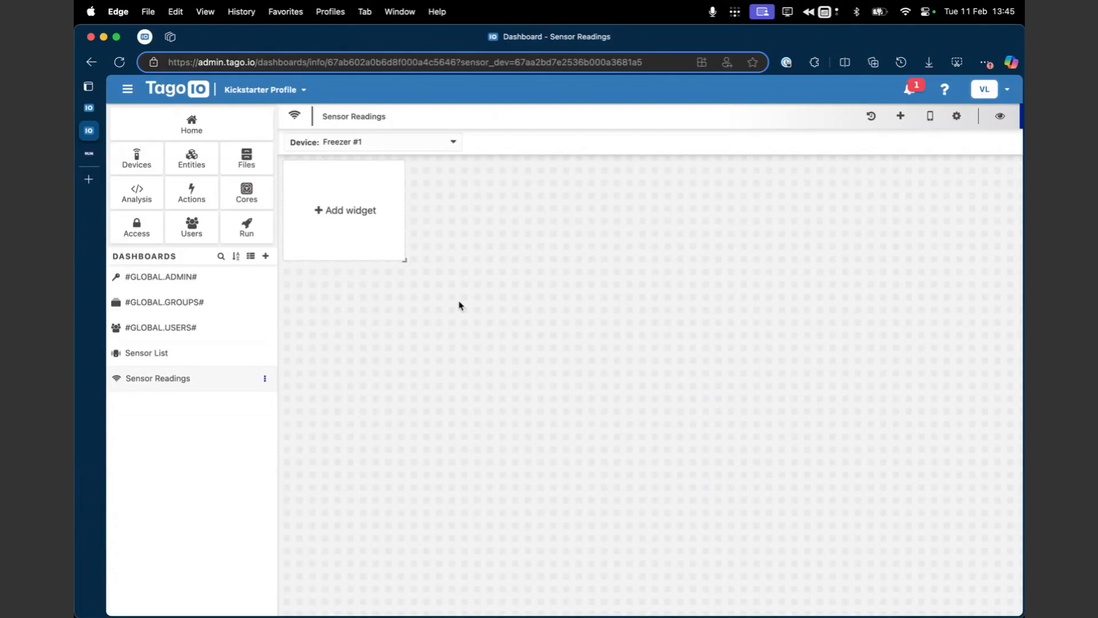
left_click(955, 116)
left_click(402, 145)
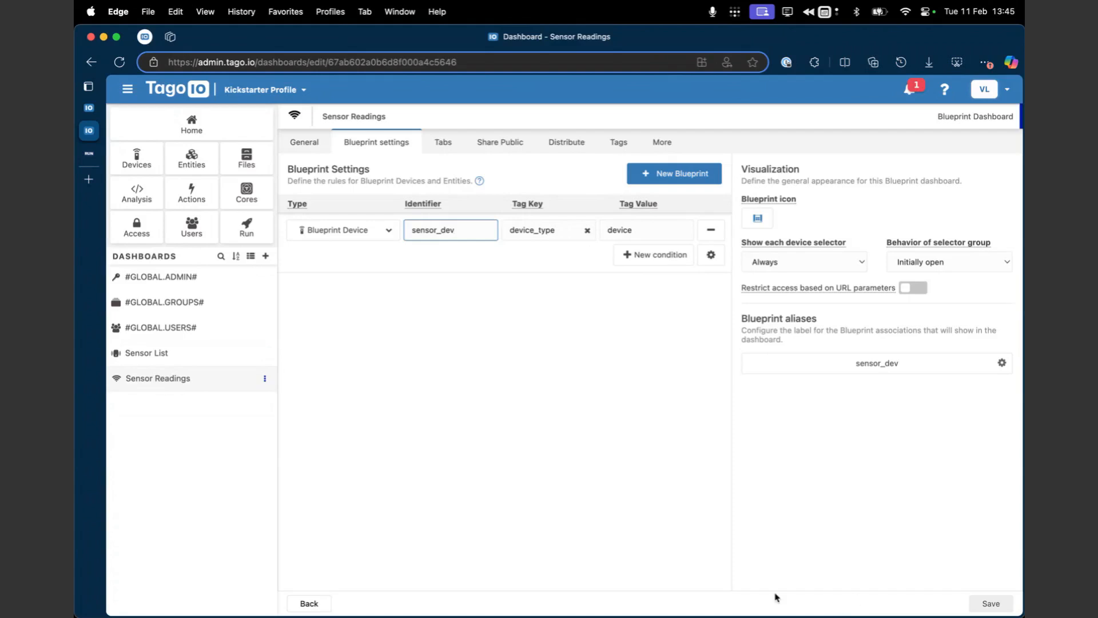
left_click(330, 607)
Step: Examine the devices offered by the Sensor Readings blueprint selector, switching from Bus #2 back to Freezer #1
left_click(359, 143)
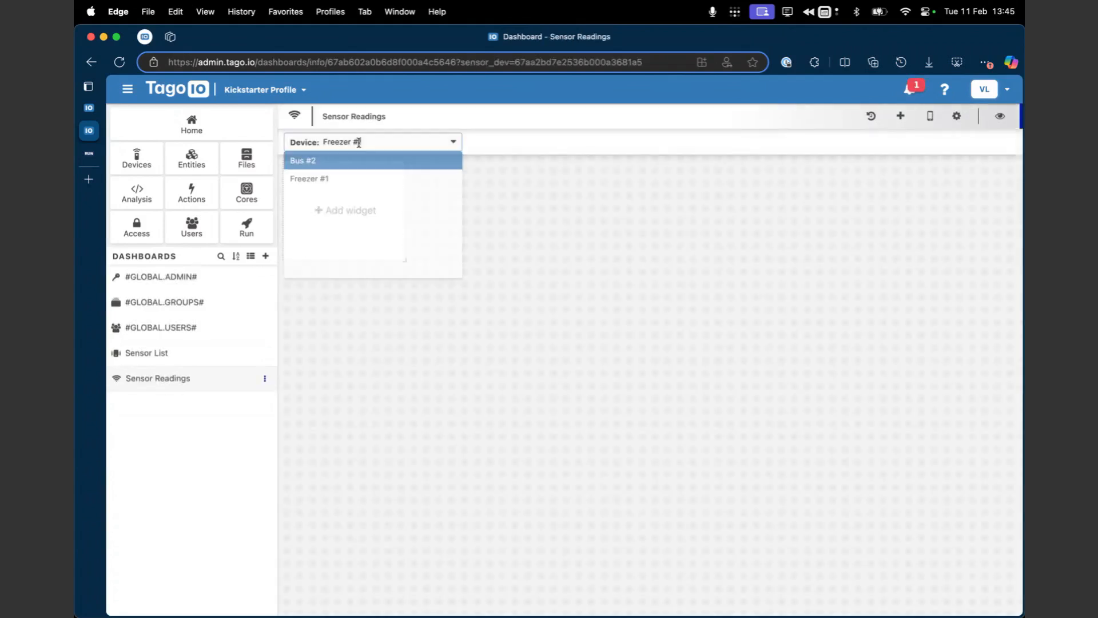
left_click(354, 162)
left_click(404, 147)
left_click(385, 181)
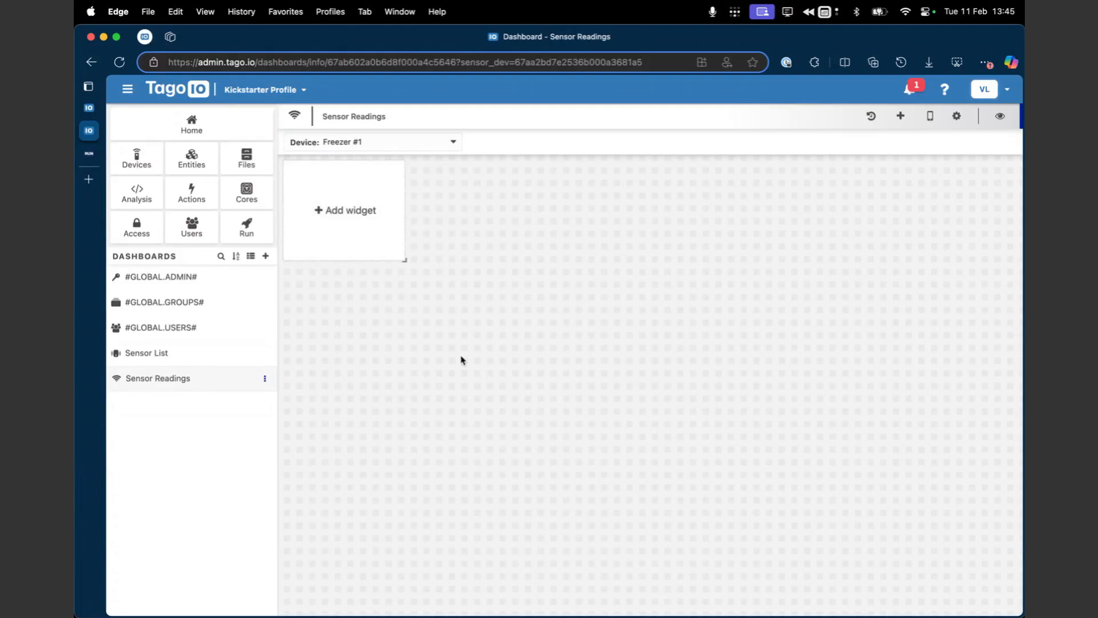
left_click(392, 147)
left_click(464, 186)
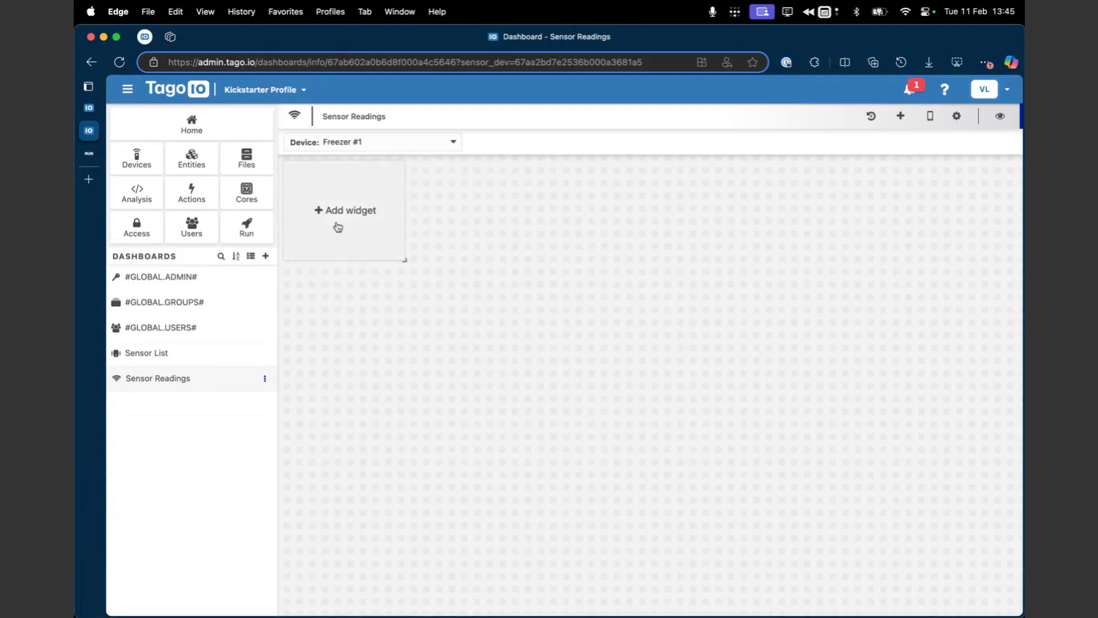
left_click(350, 143)
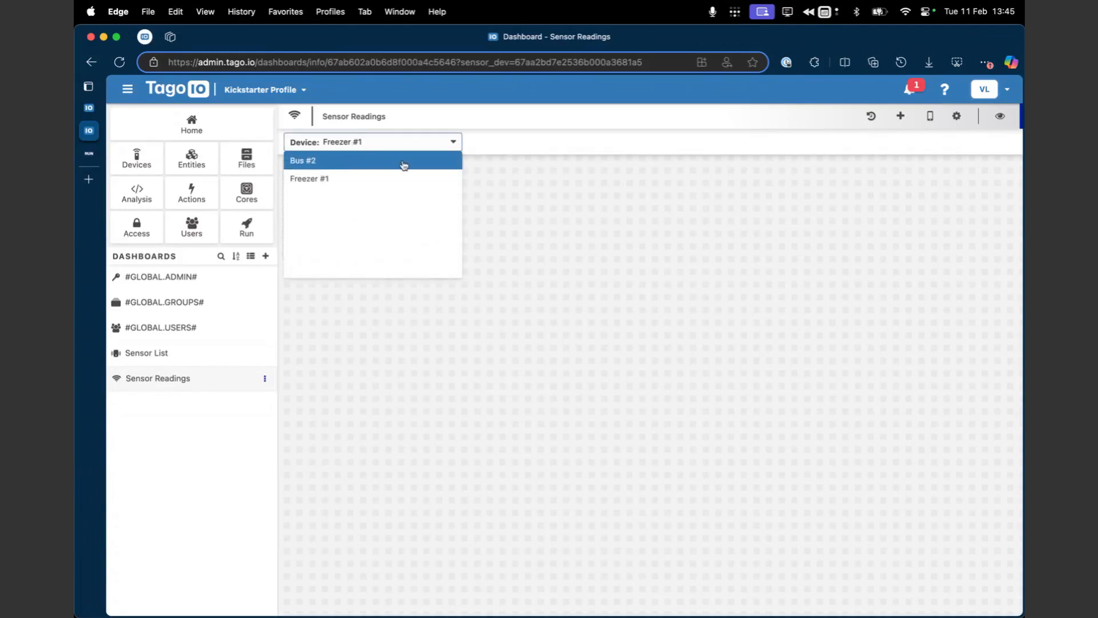
left_click(480, 191)
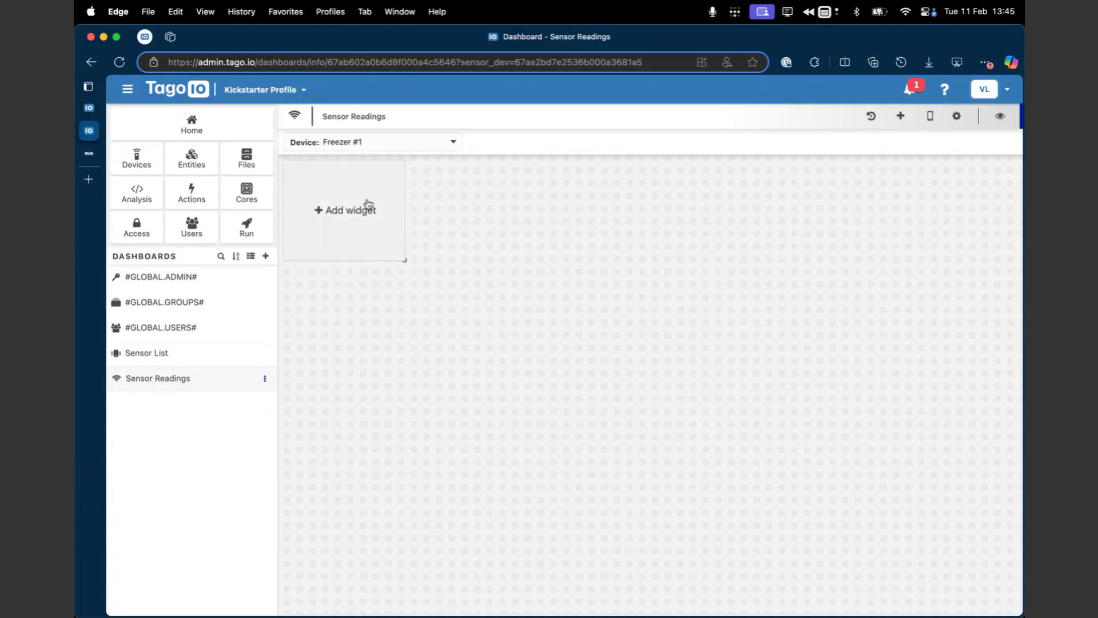
Step: Create a Line widget showing the temperature variable of blueprint device sensor_dev and stretch it across the dashboard's full width
left_click(341, 228)
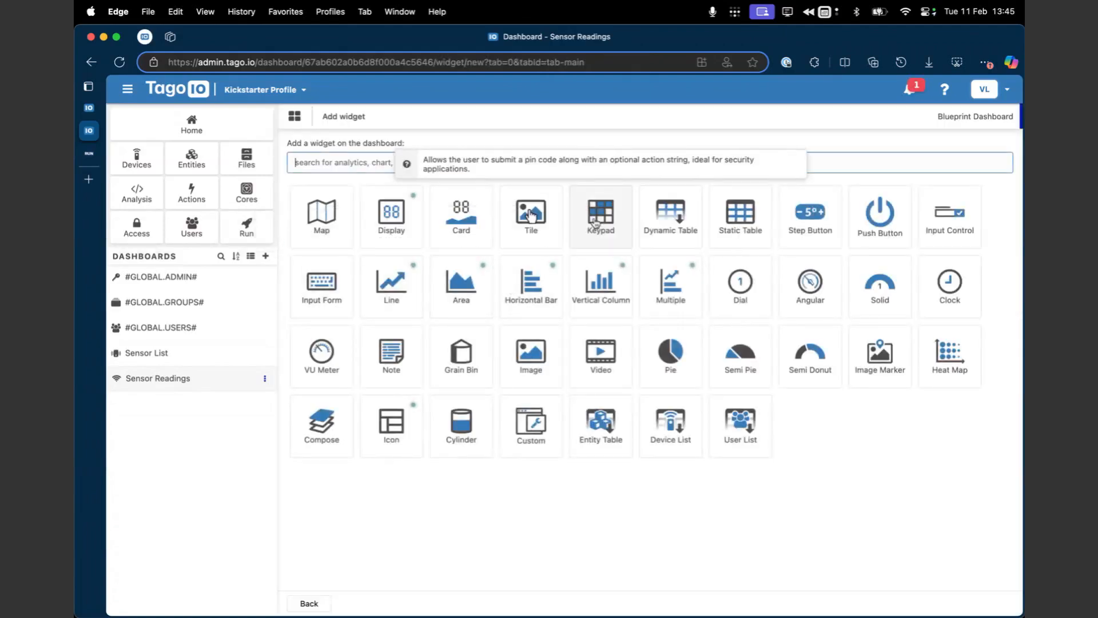
left_click(387, 278)
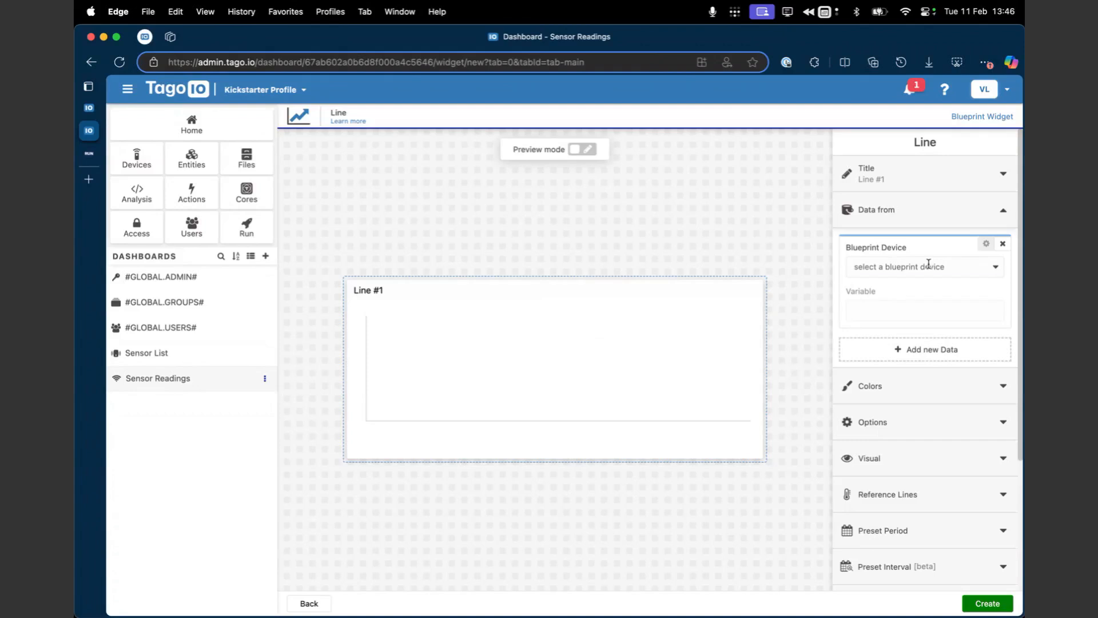
left_click(928, 264)
left_click(892, 291)
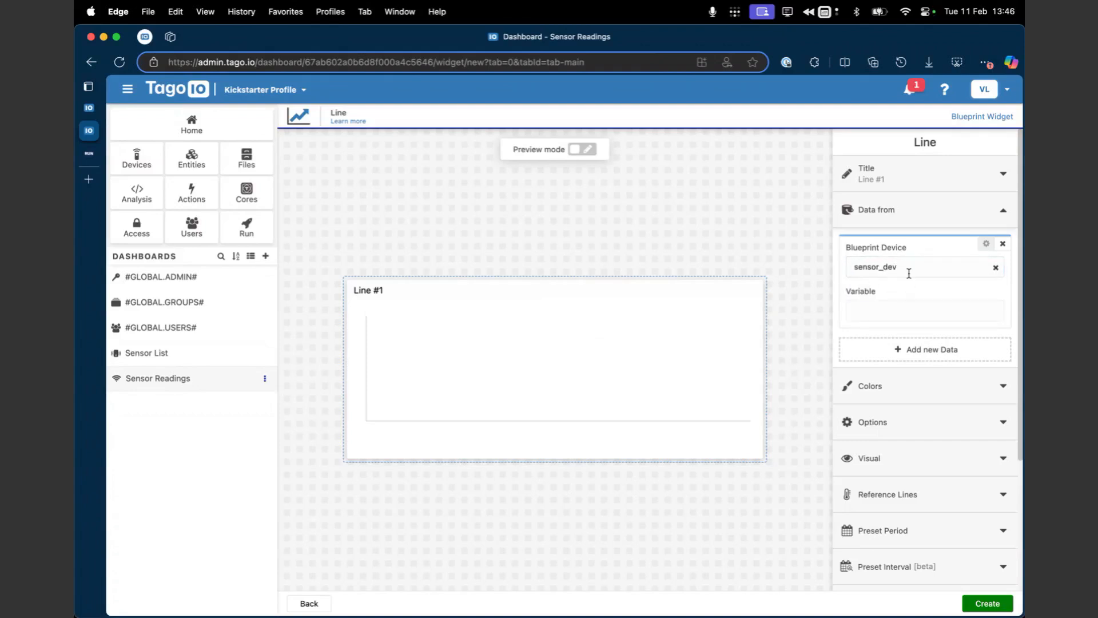
left_click(886, 319)
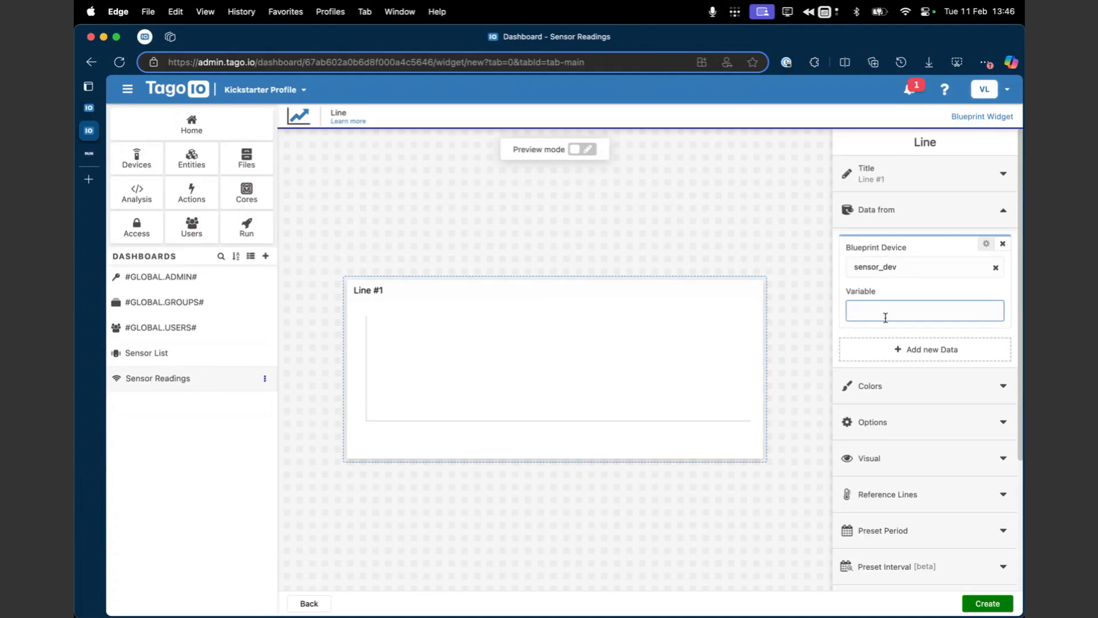
type("temperature")
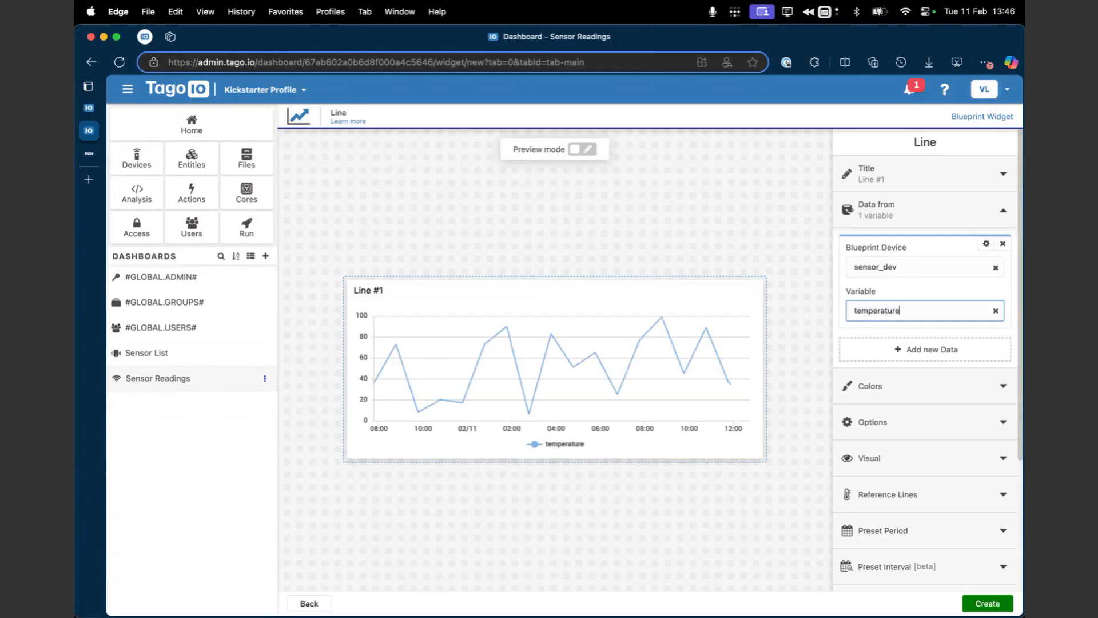
left_click(988, 604)
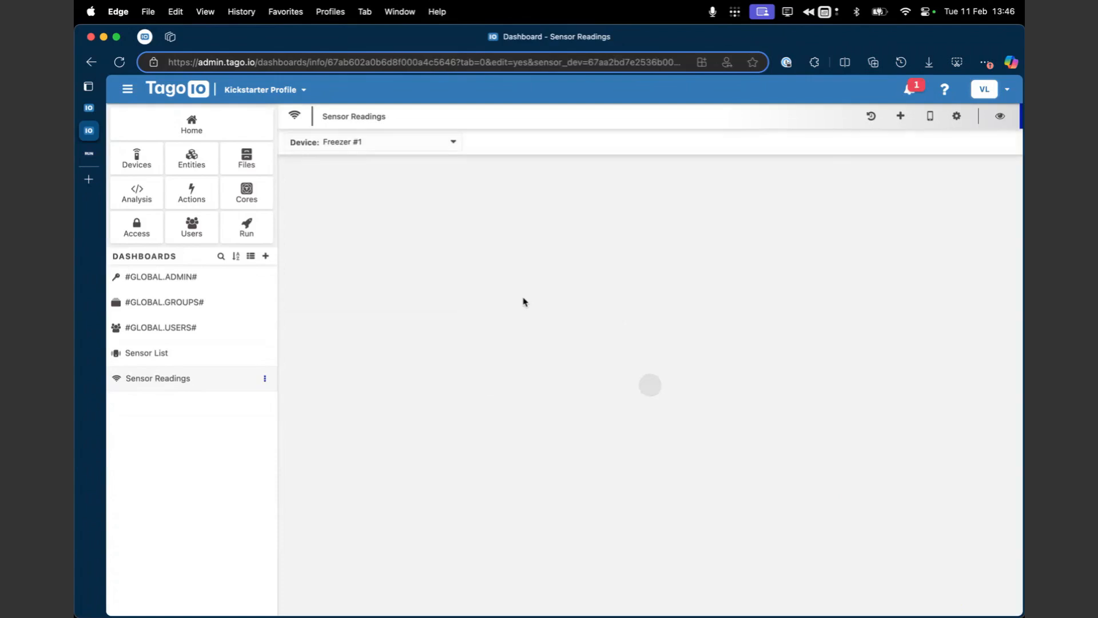
left_click_drag(465, 311, 1015, 388)
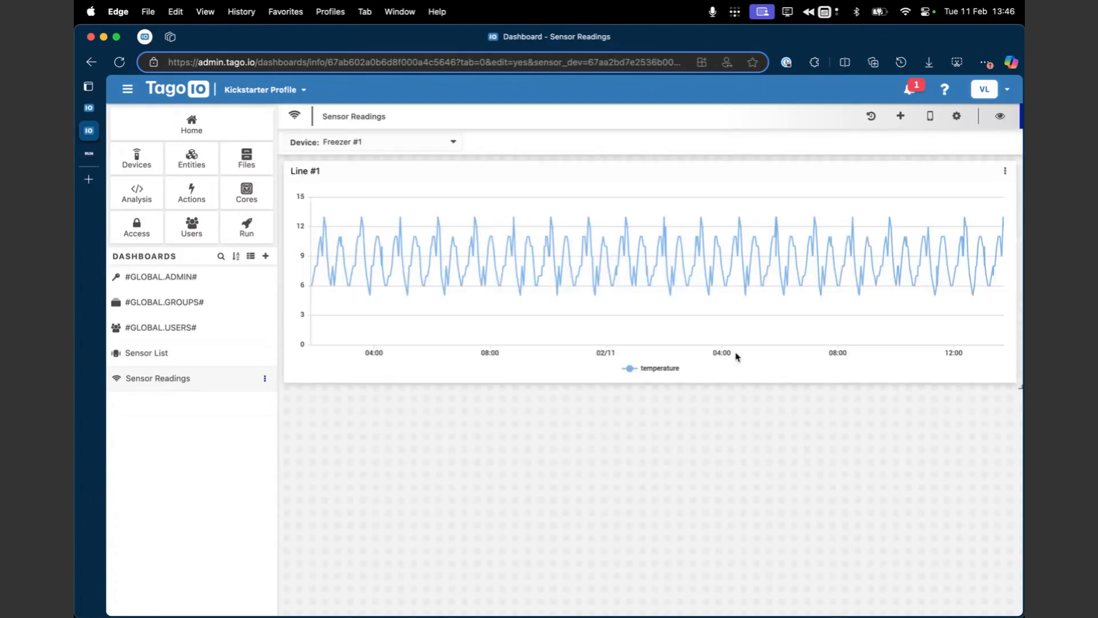
Step: Examine the organization_id and access tags in the user list and in the guest user's tag settings
left_click(194, 240)
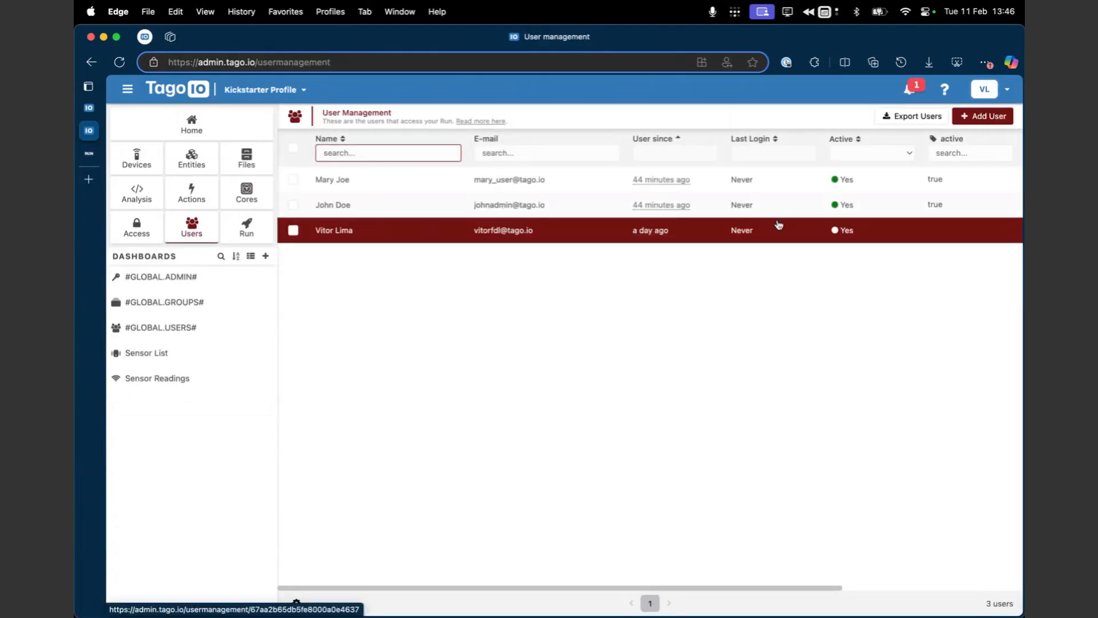
scroll(687, 184, "right", 5)
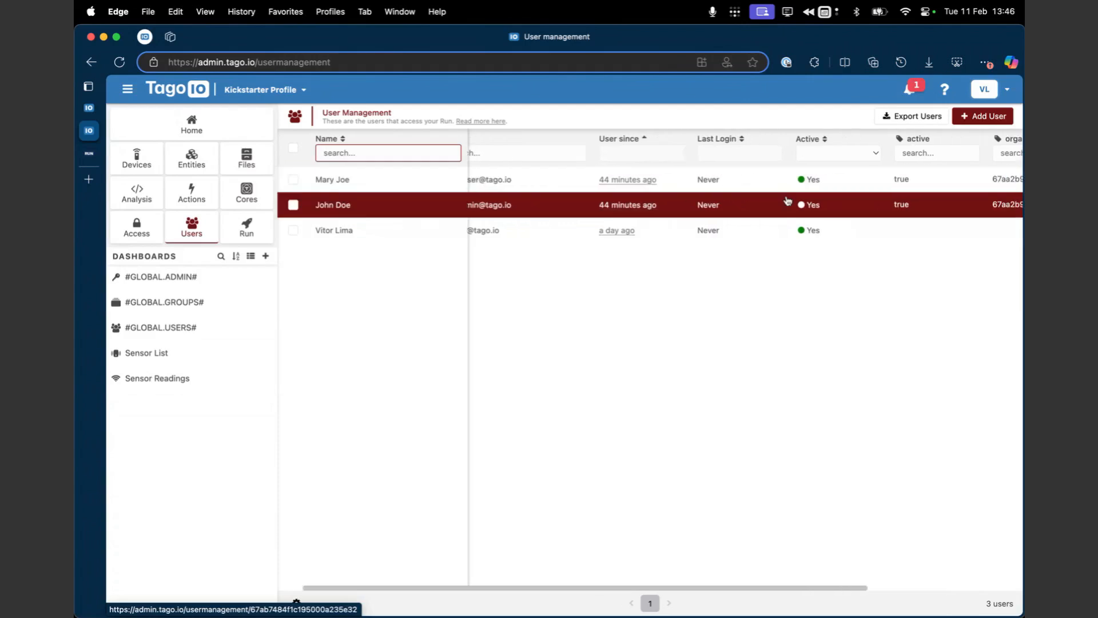
scroll(901, 202, "right", 2)
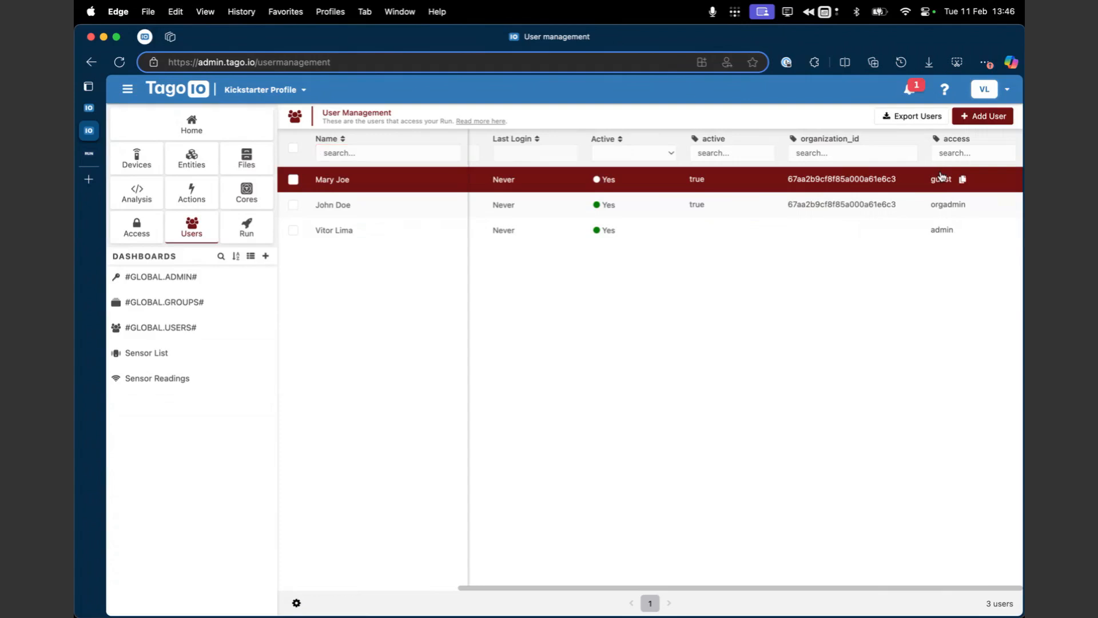
left_click(802, 184)
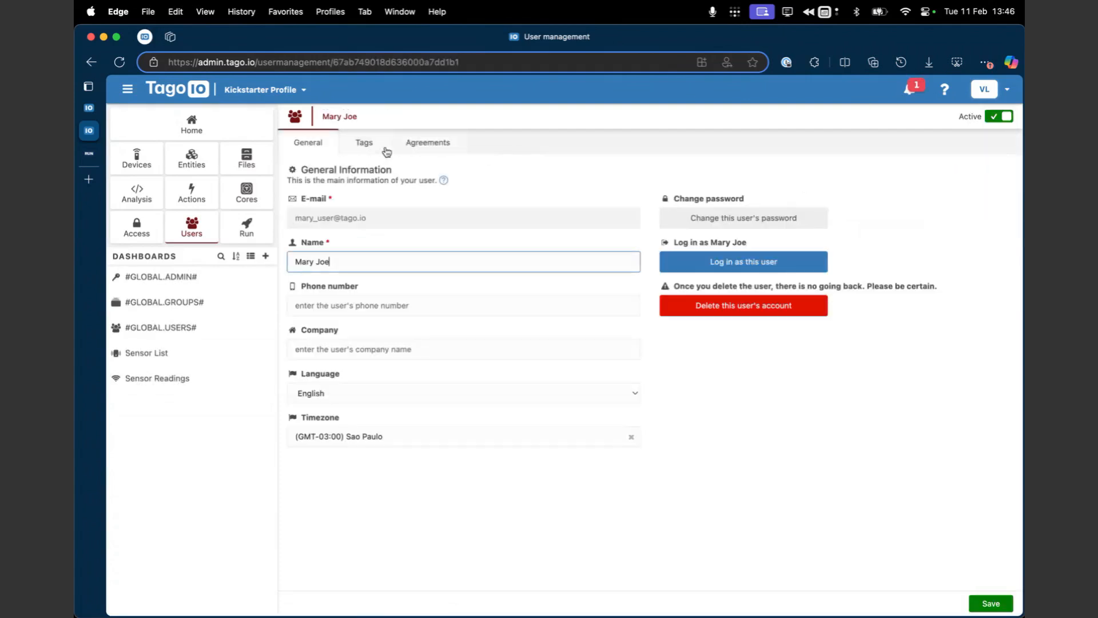
left_click(377, 148)
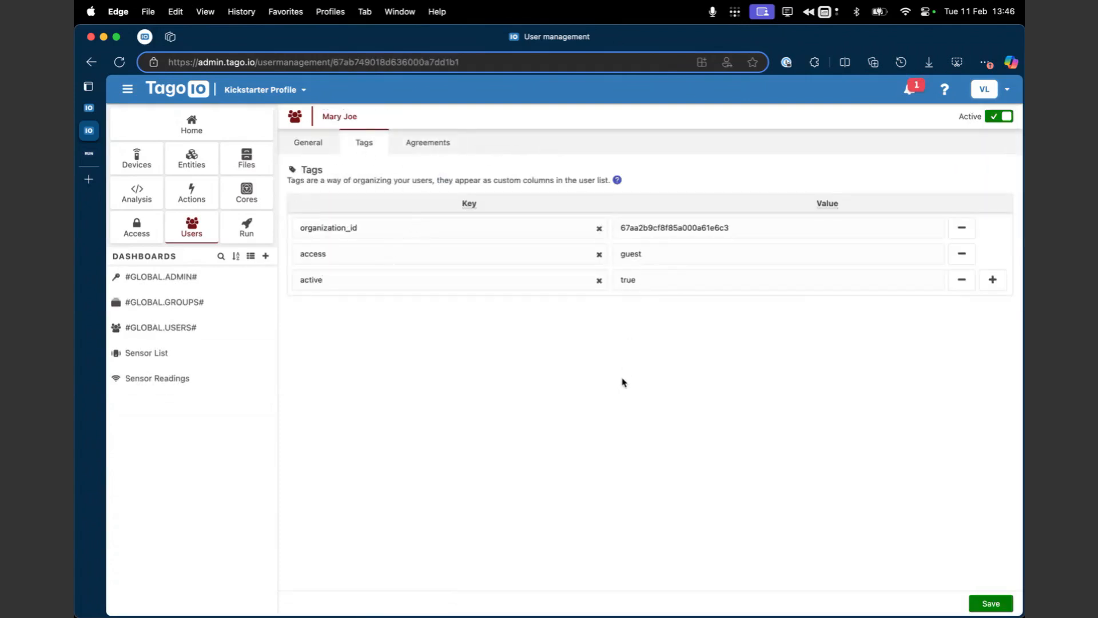
scroll(587, 377, "left", 5)
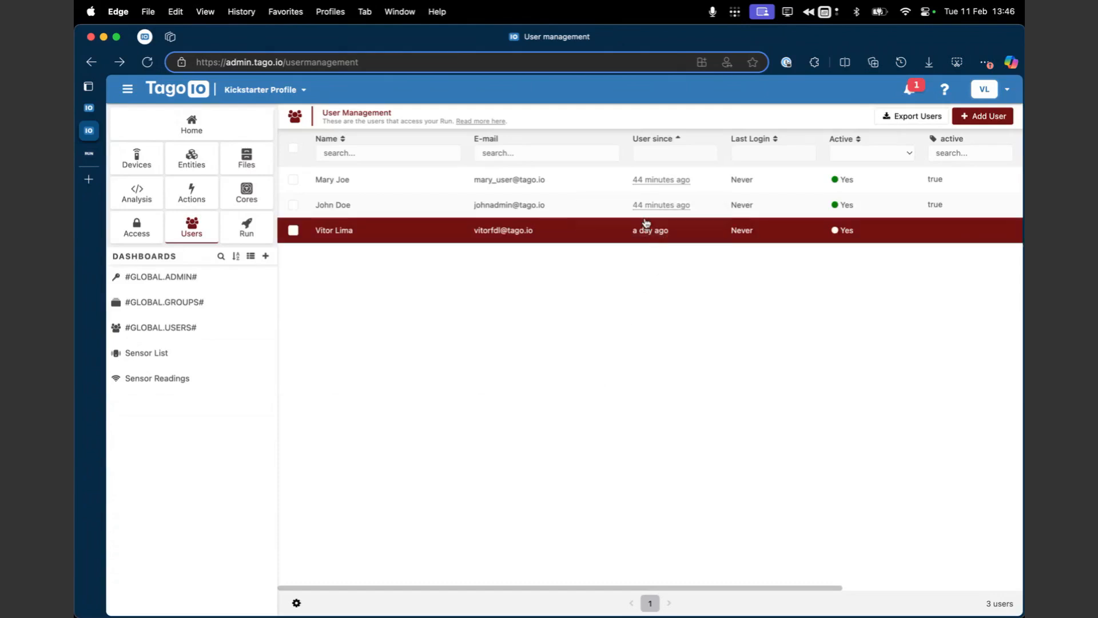
scroll(858, 205, "right", 2)
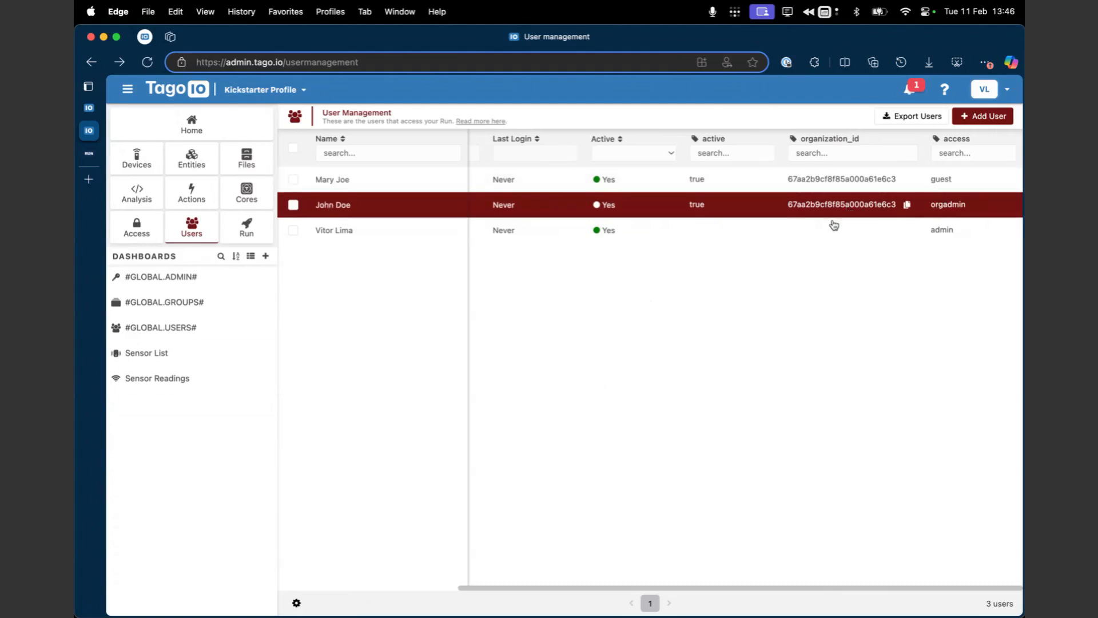
scroll(612, 206, "left", 5)
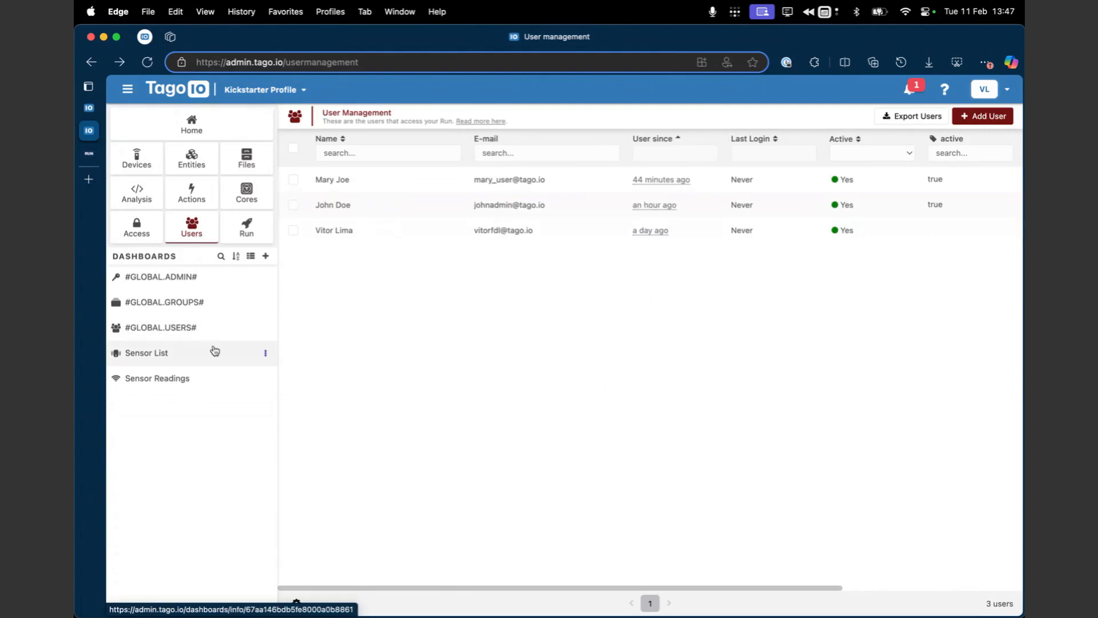
Step: Log in to TagoRUN as the user with orgadmin access and close the extra TagoRUN page
left_click(447, 204)
left_click(694, 266)
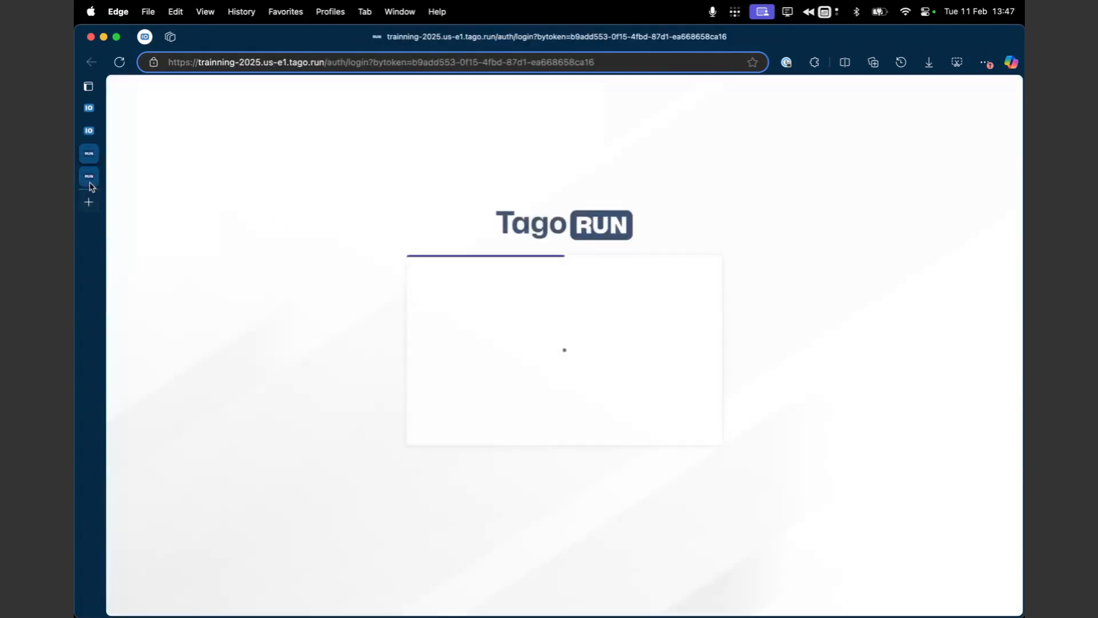
left_click(90, 183)
key("super+w")
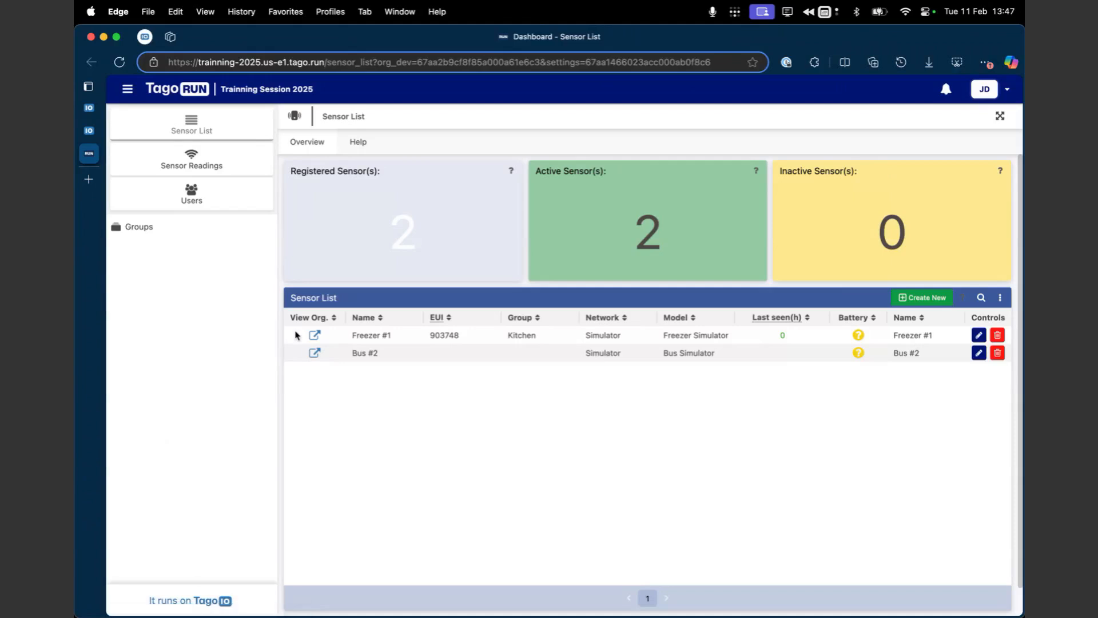
Step: View the Sensor Readings dashboard in TagoRUN with Freezer #1 as the selected device
left_click(223, 163)
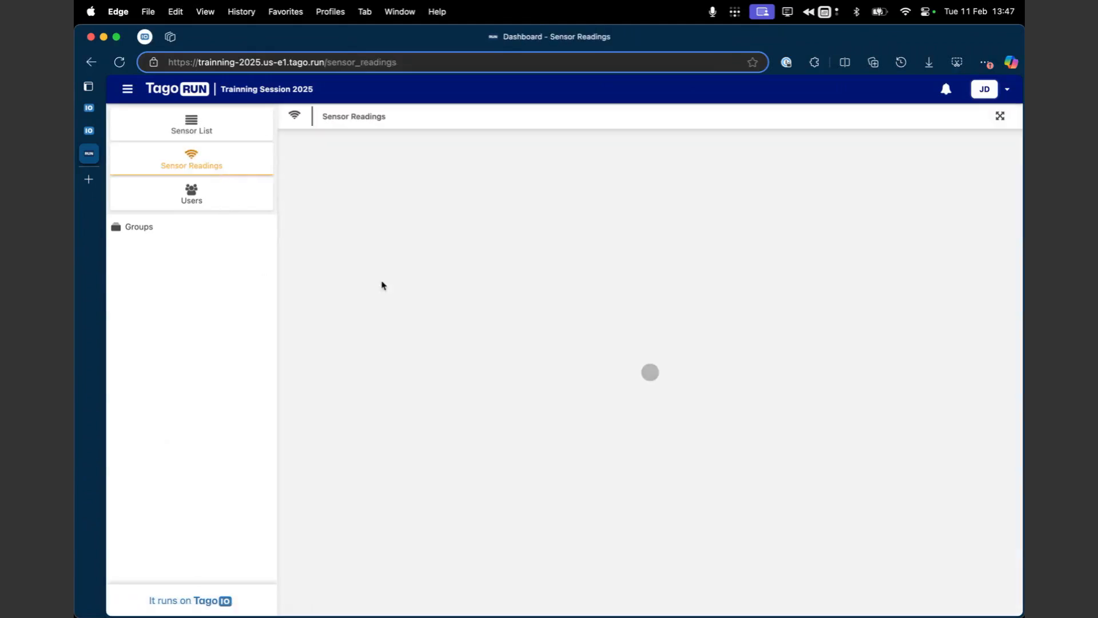
left_click(371, 141)
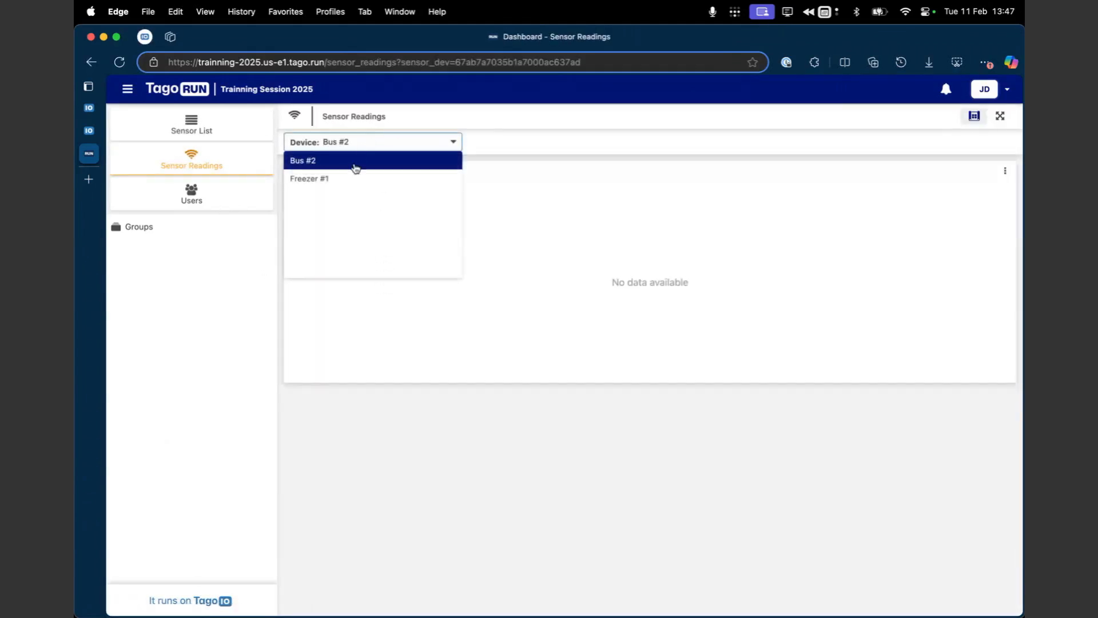
left_click(350, 177)
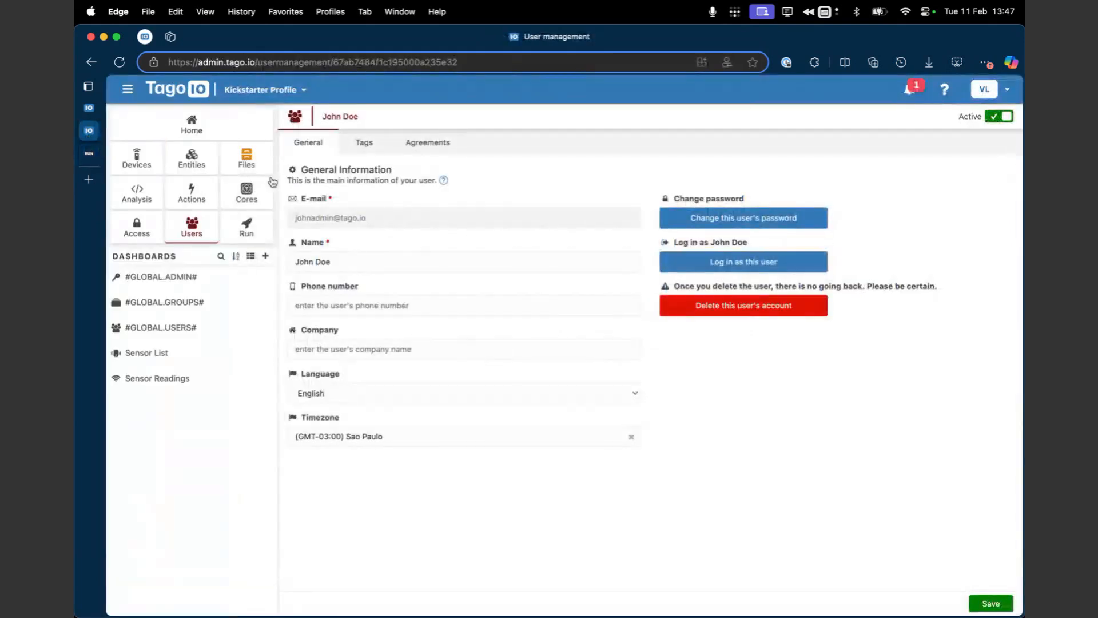
Step: Return to the TagoIO admin and add a second custom user setting named Distance Metric to the Run
left_click(89, 130)
left_click(252, 225)
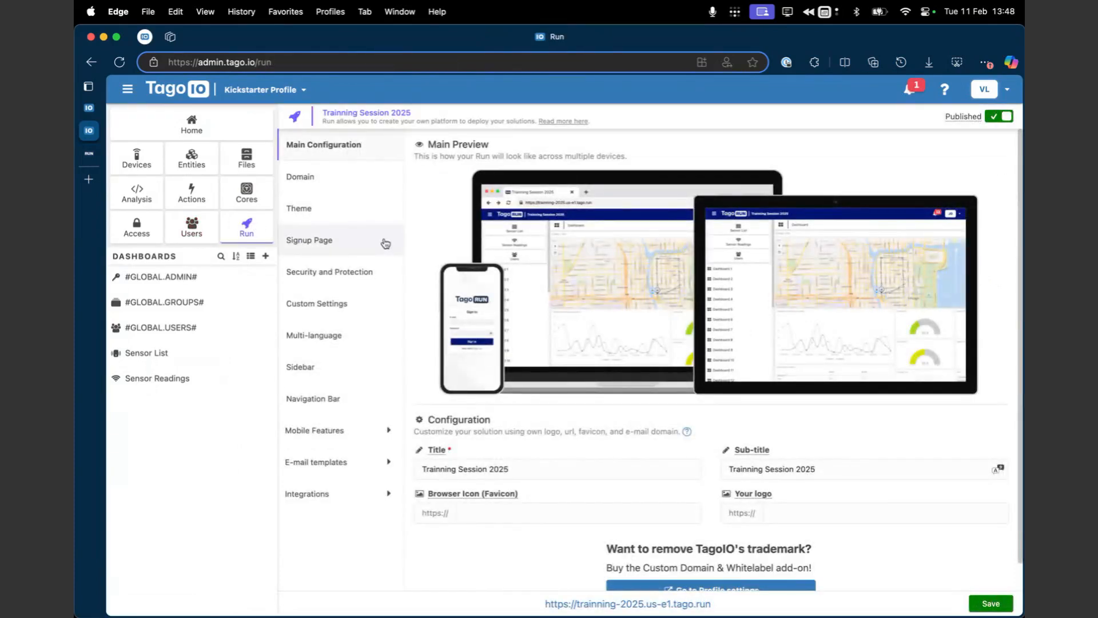
left_click(343, 309)
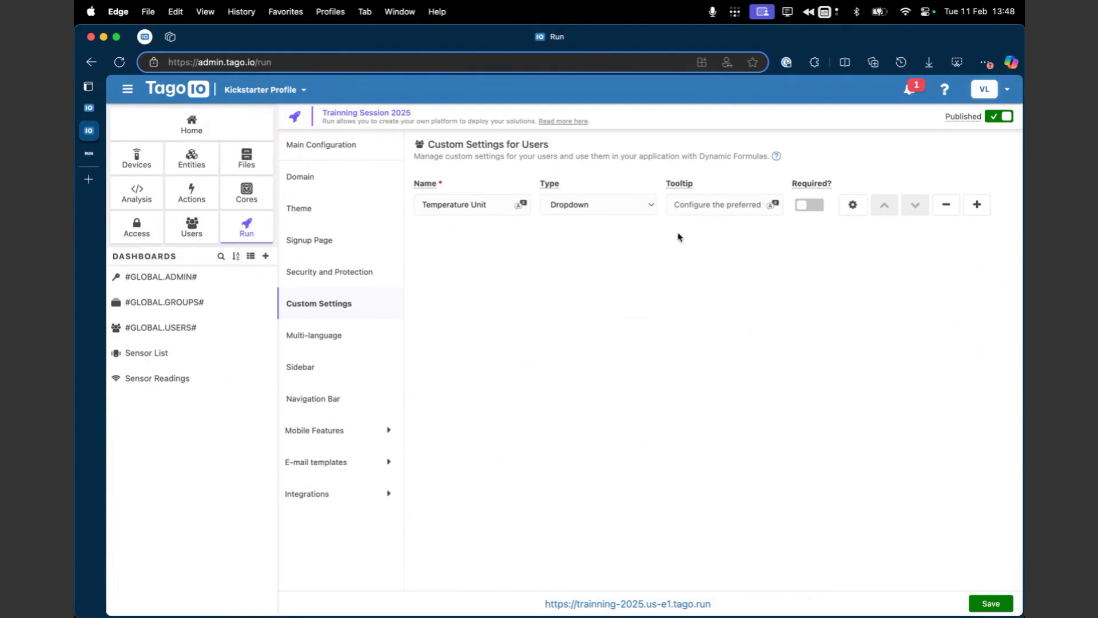
left_click(977, 206)
left_click(481, 237)
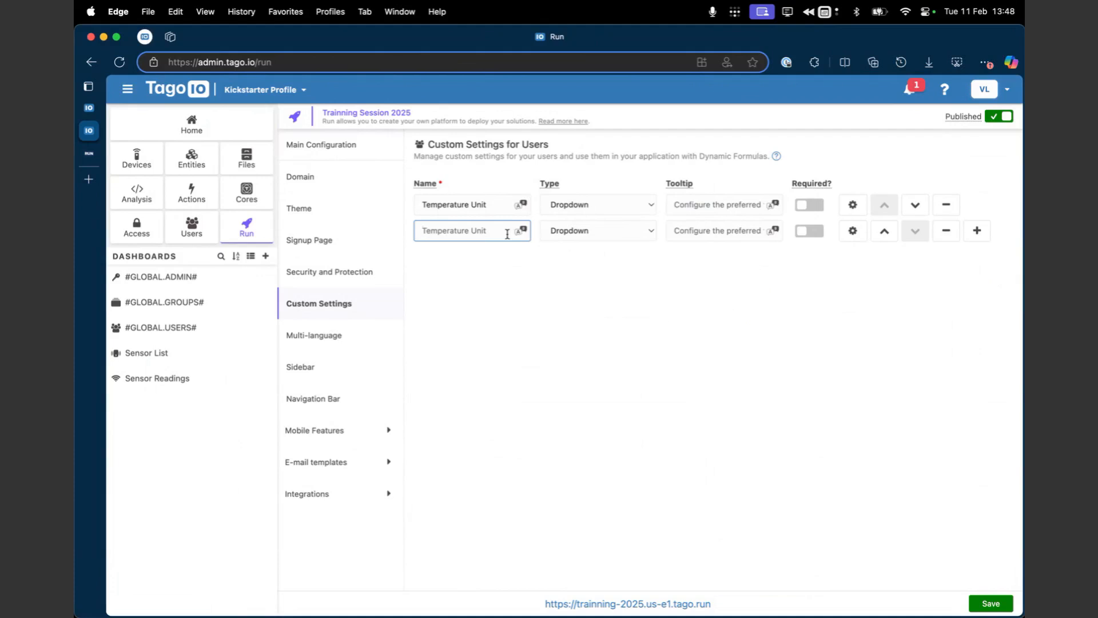
type("Distance Metric")
double_click(434, 231)
Step: Review the values and labels of the Temperature Unit dropdown options and close the dialog
left_click(853, 205)
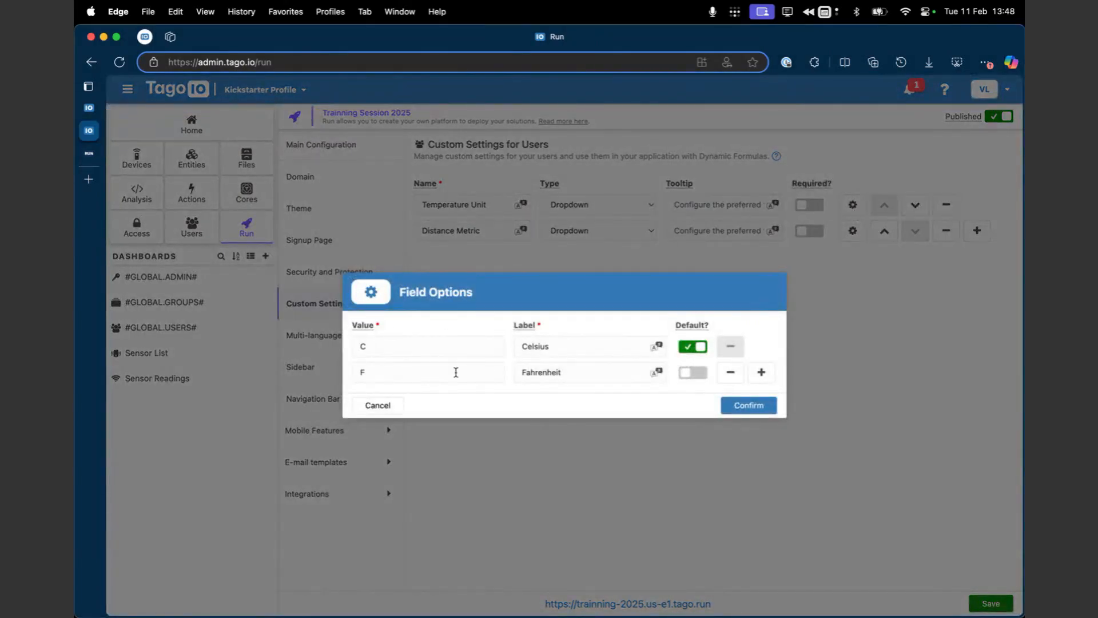
left_click(383, 343)
left_click(535, 371)
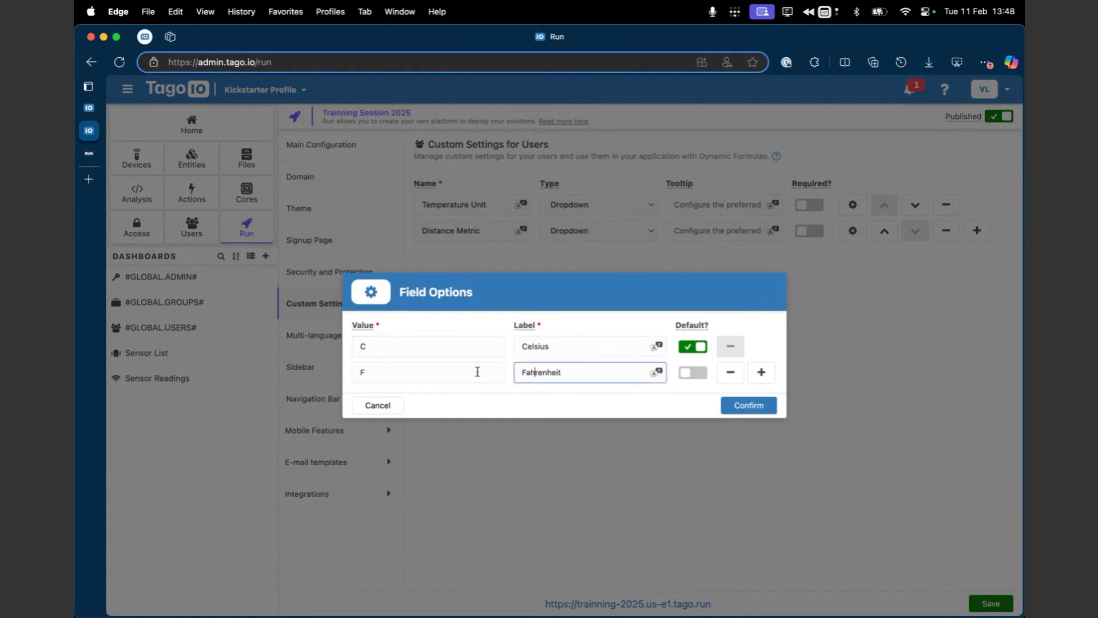
left_click(589, 350)
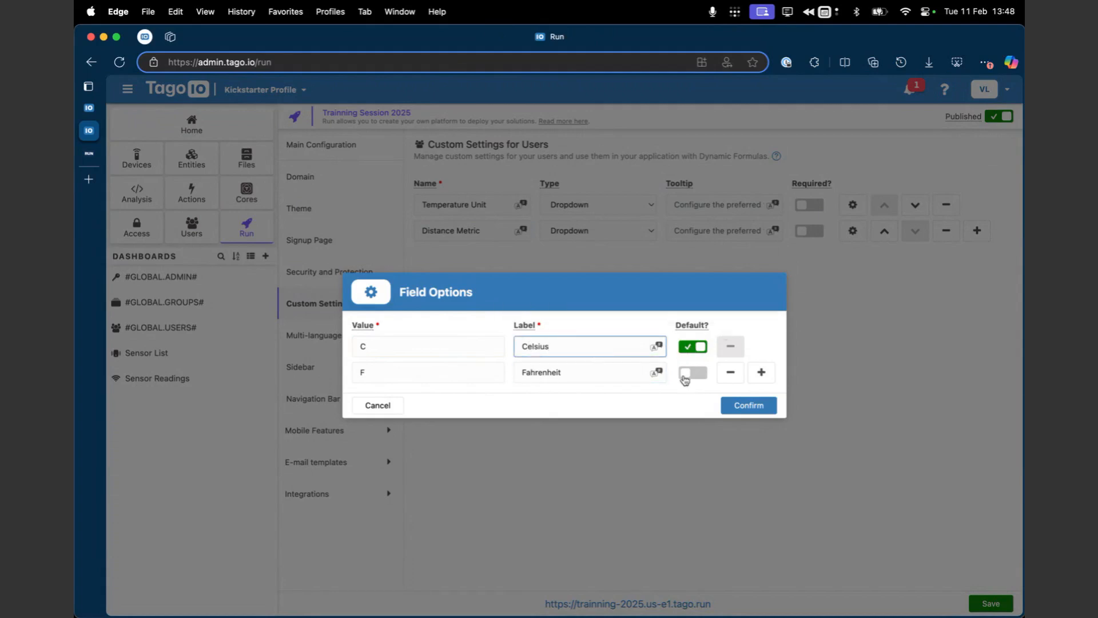
left_click(738, 407)
Step: Set the first Distance Metric dropdown option to value km/h with the label Kilometer
left_click(853, 231)
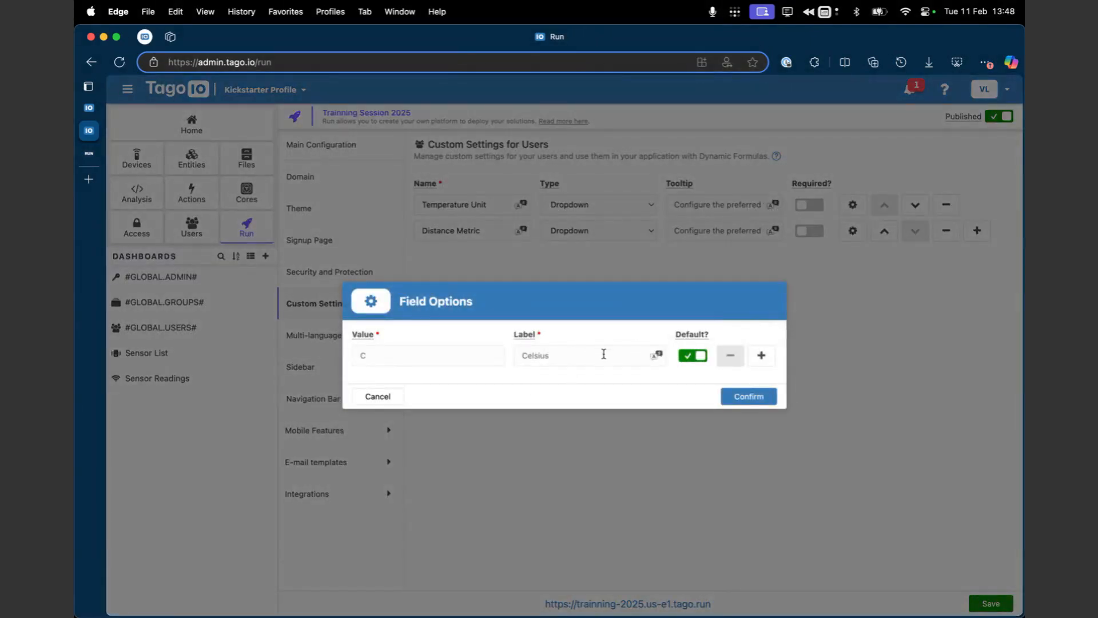
left_click(491, 353)
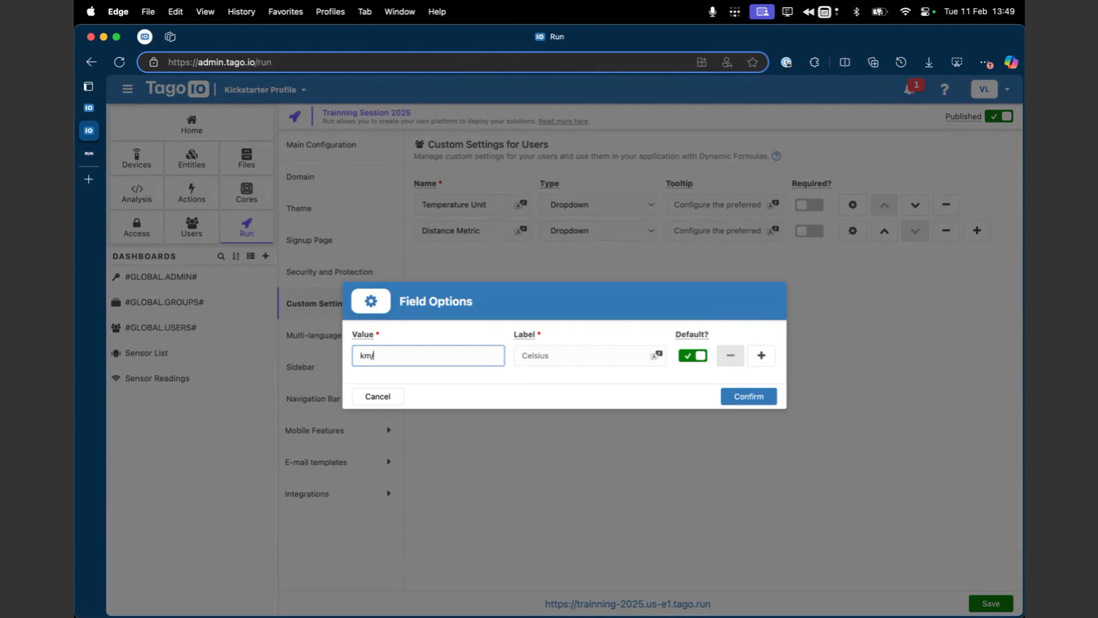
left_click(572, 352)
key("super+a")
type("K")
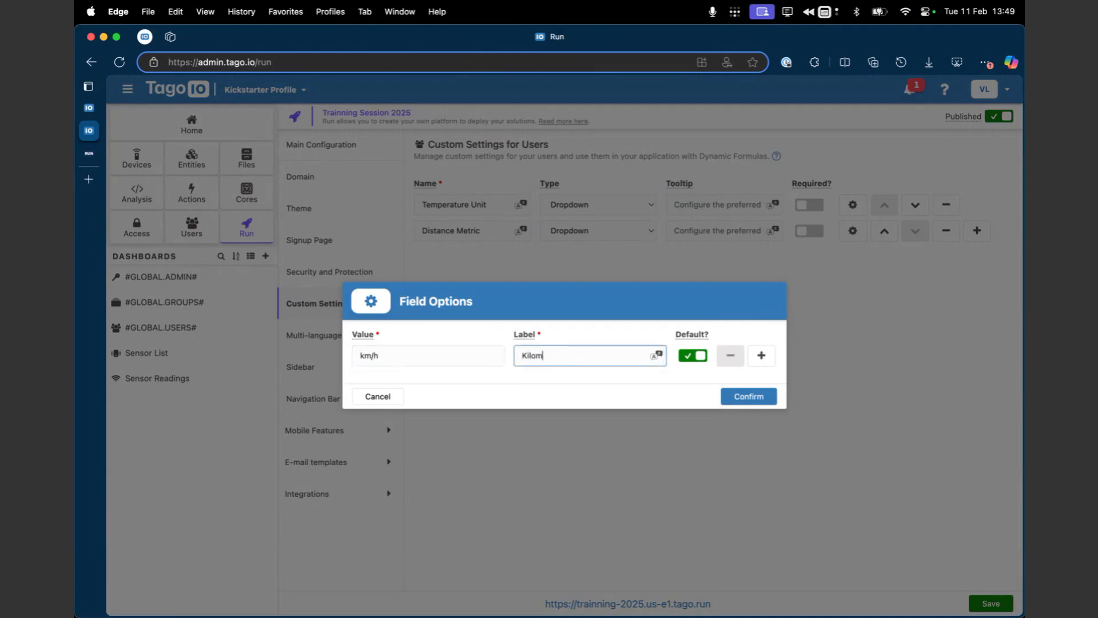
Step: Add a second Distance Metric option with value miles and label Miles, and save and deploy the Run
left_click(762, 357)
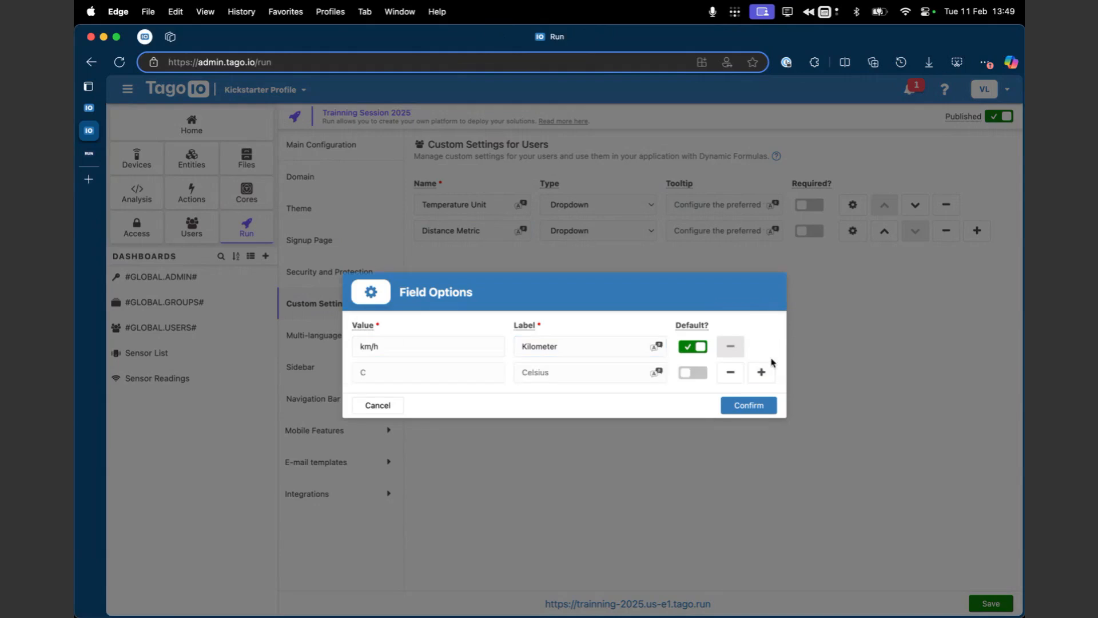
left_click(489, 366)
type("miles")
left_click(567, 373)
type("Mi")
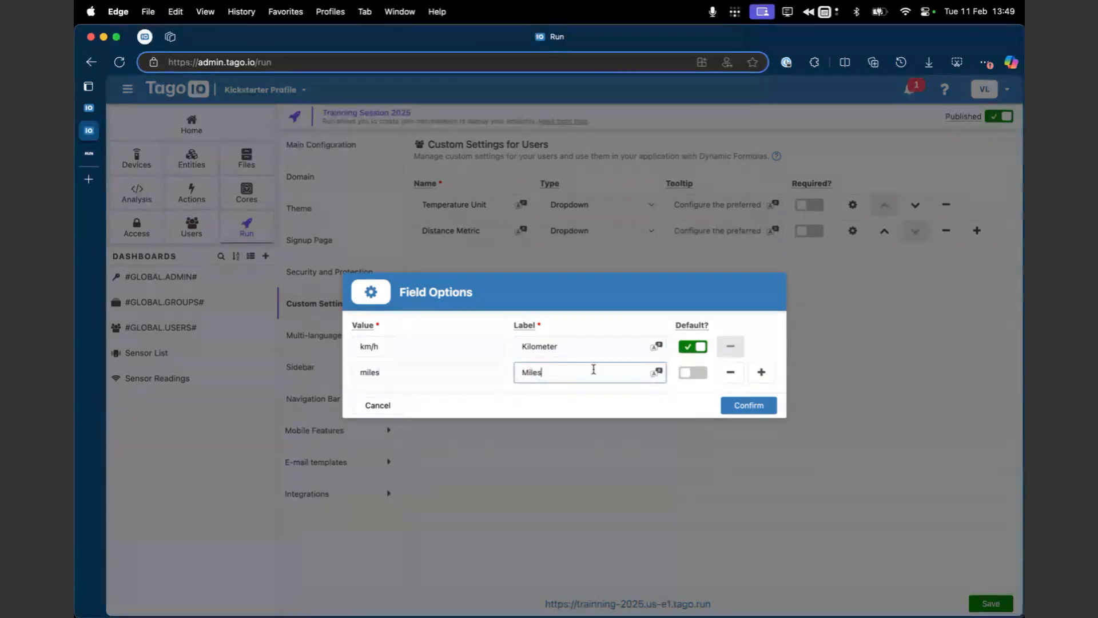
left_click(738, 405)
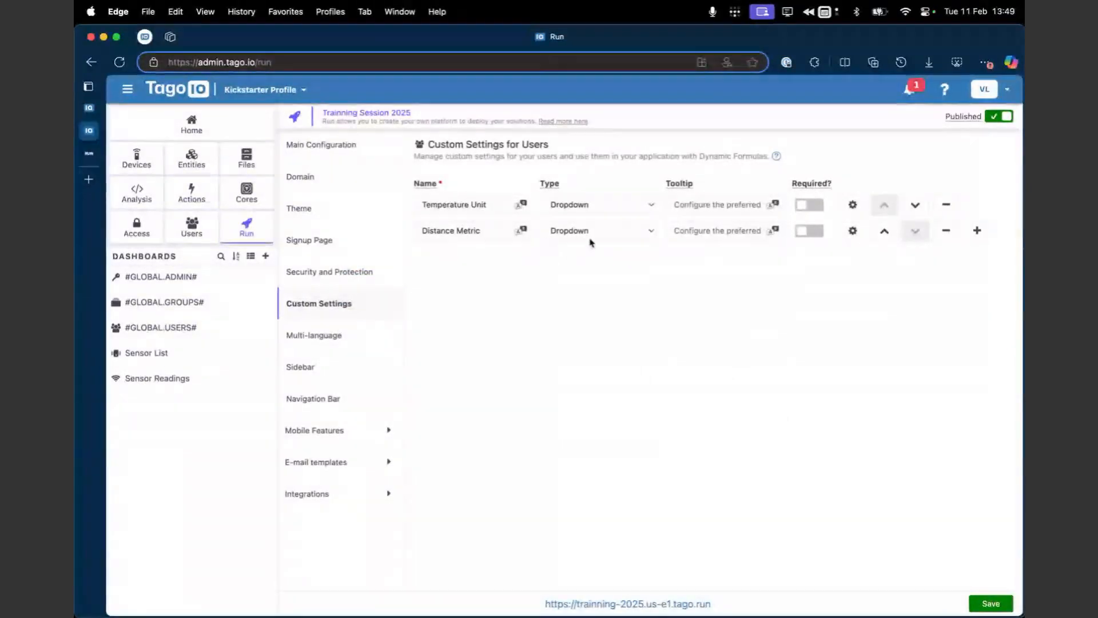
left_click(988, 603)
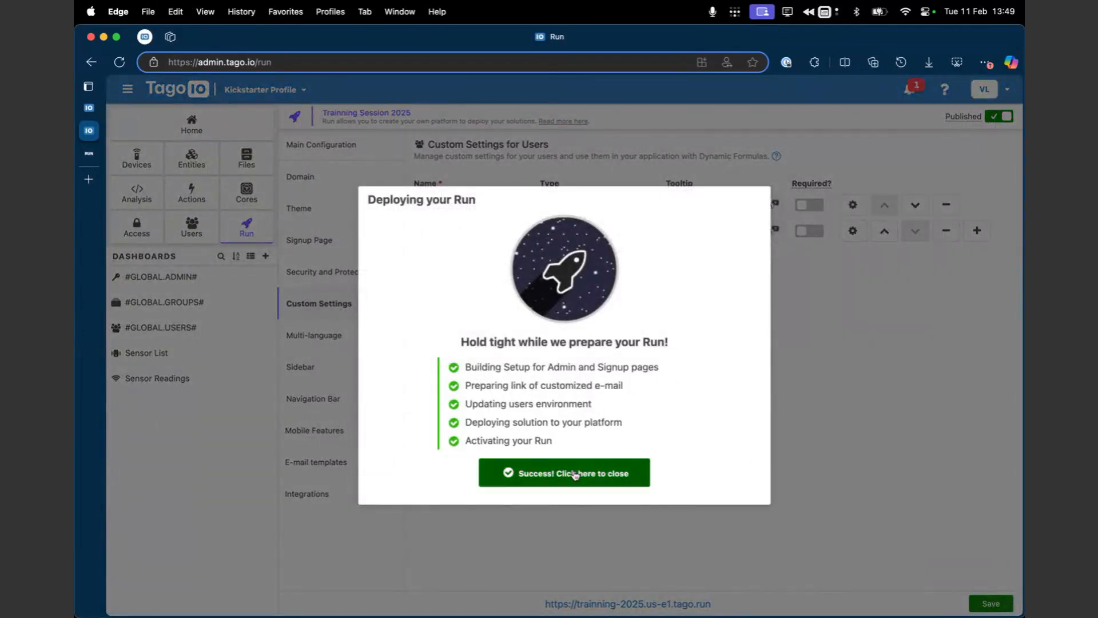
left_click(573, 473)
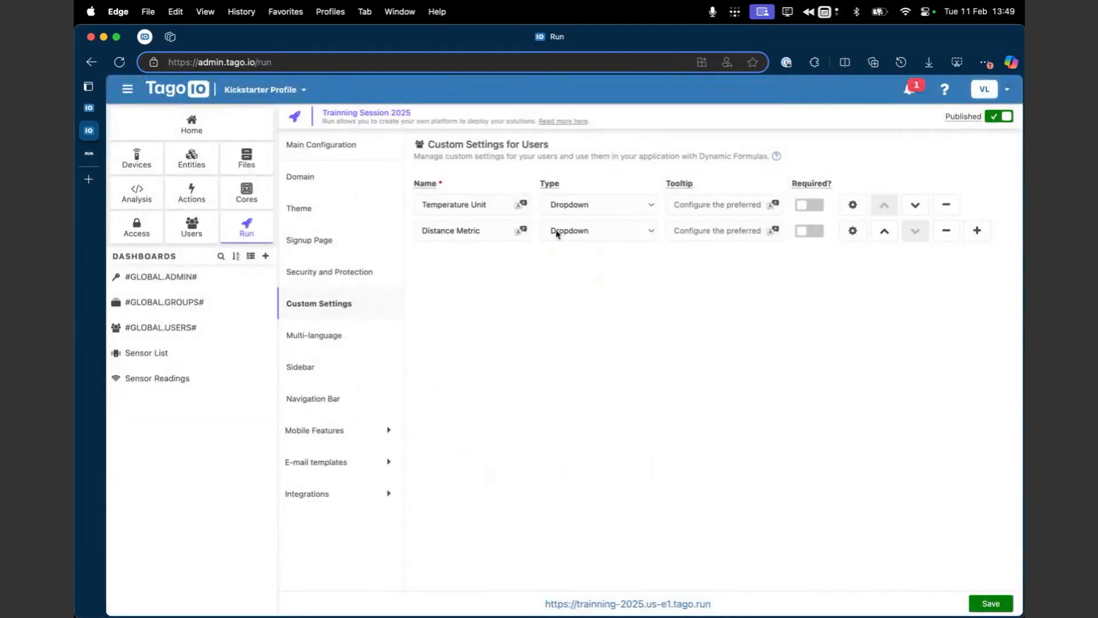
Step: Switch to TagoRUN and review the Temperature Unit and Distance Metric choices in the account's visualization preferences
left_click(89, 153)
left_click(1002, 92)
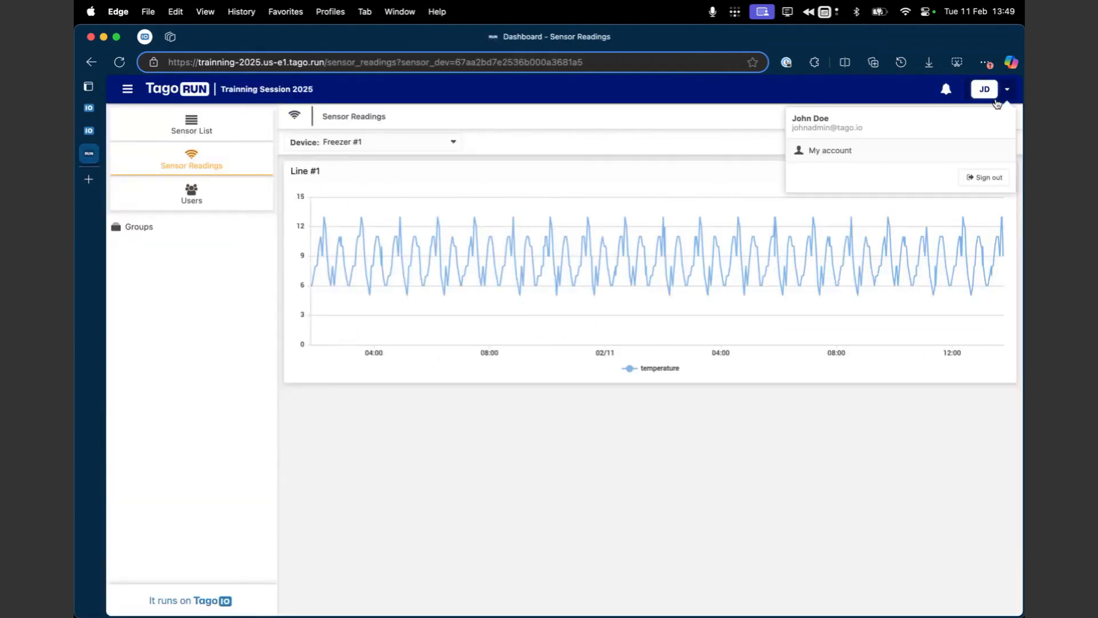
left_click(863, 154)
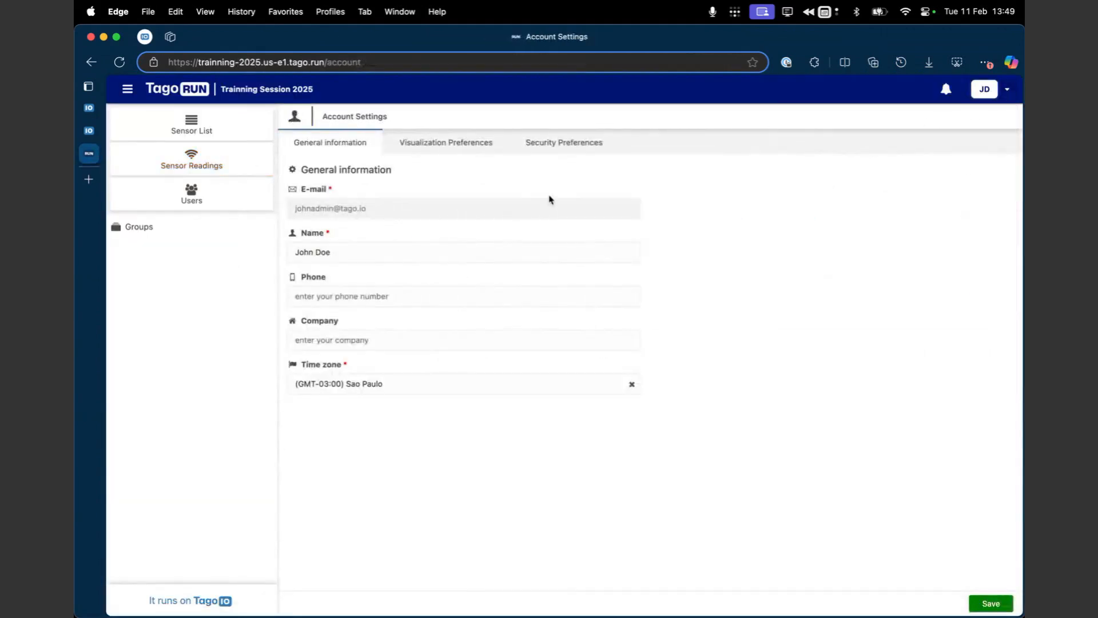
left_click(469, 143)
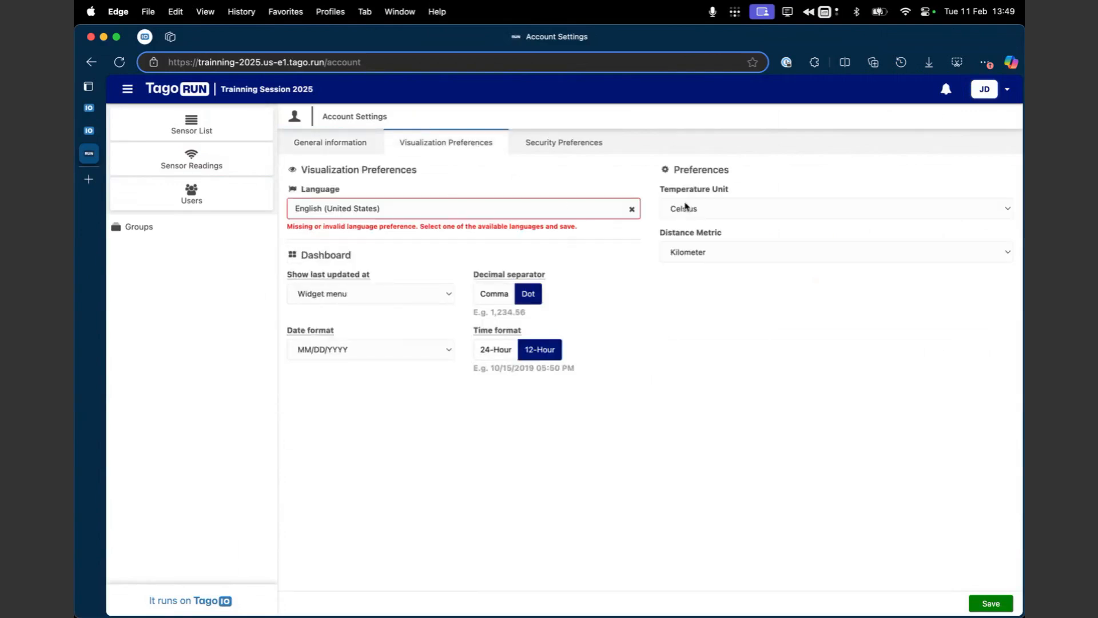
left_click(718, 209)
left_click(706, 255)
left_click(705, 255)
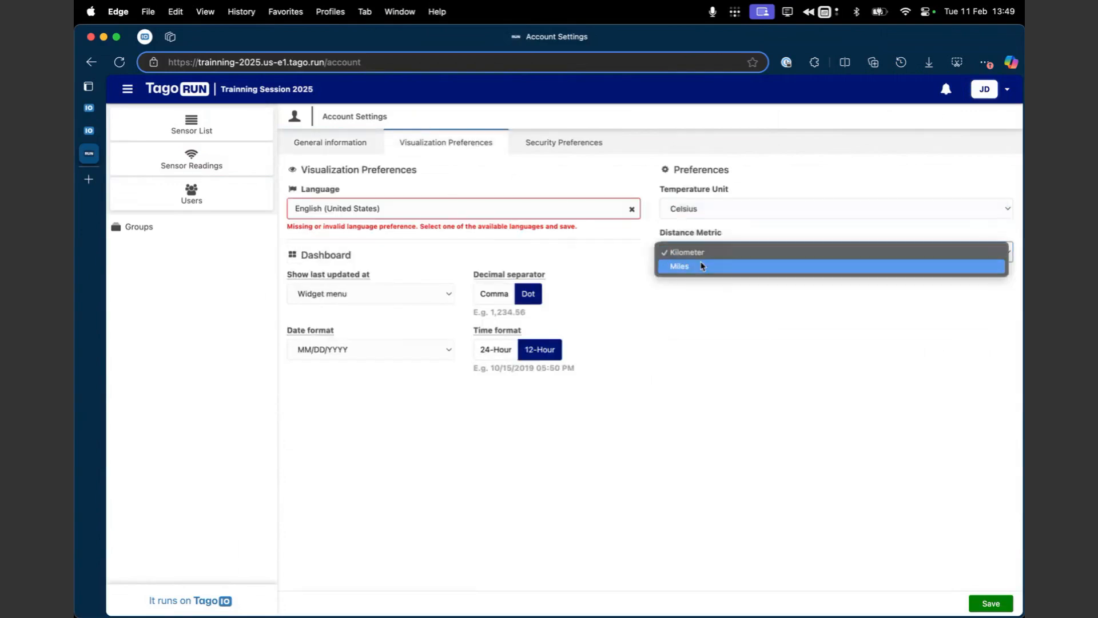
Step: Set the account's Temperature Unit preference to Fahrenheit, save it, and view the Sensor Readings dashboard
left_click(714, 210)
left_click(714, 211)
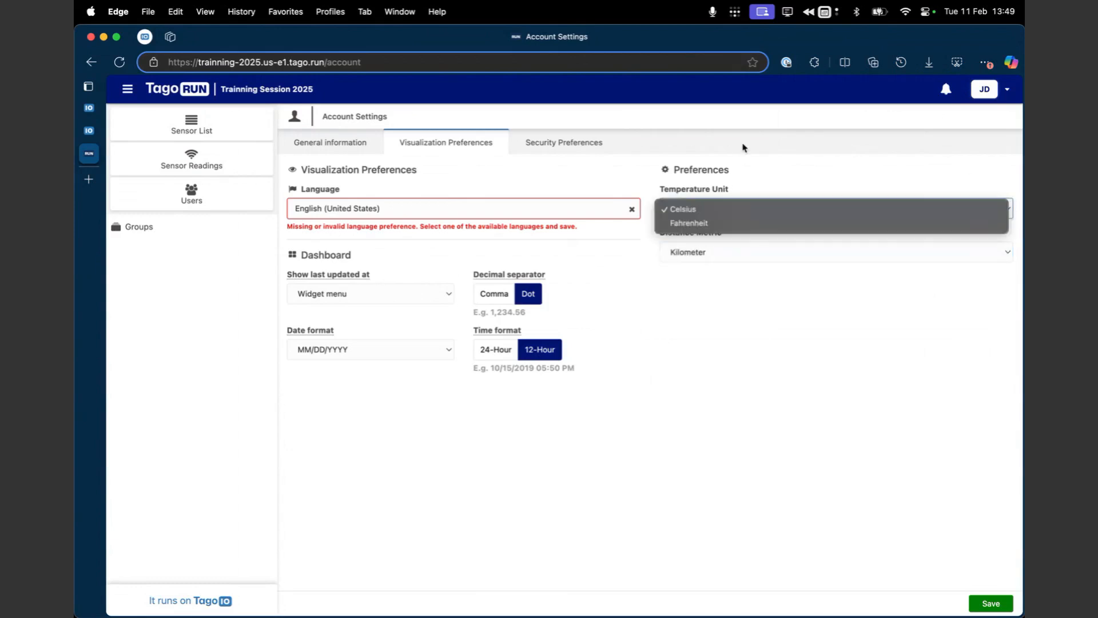
left_click(707, 223)
left_click(989, 603)
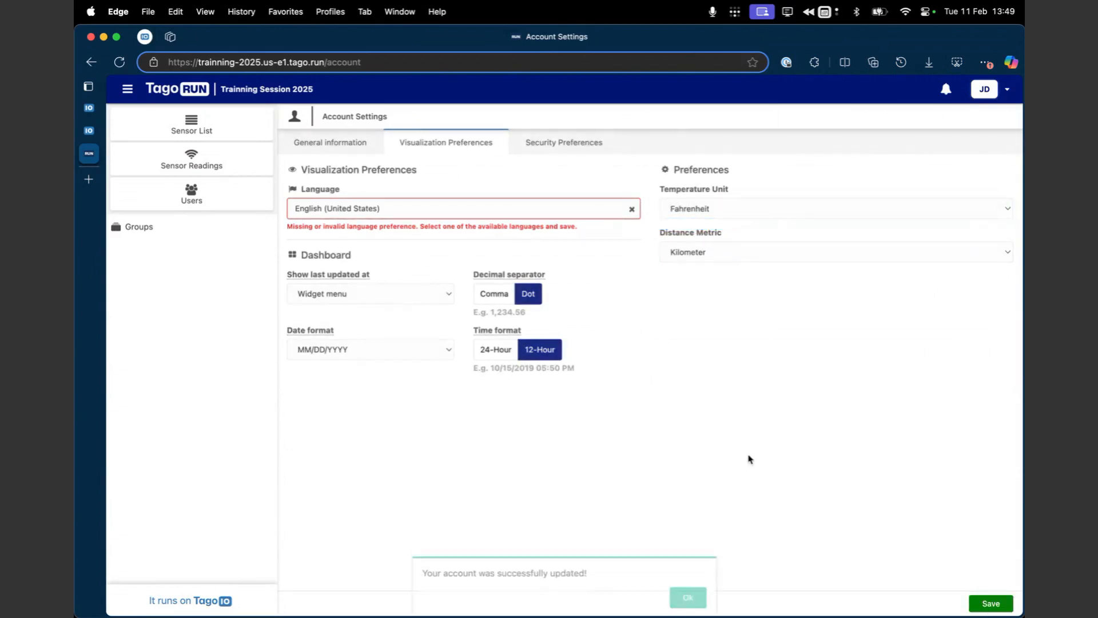
left_click(223, 167)
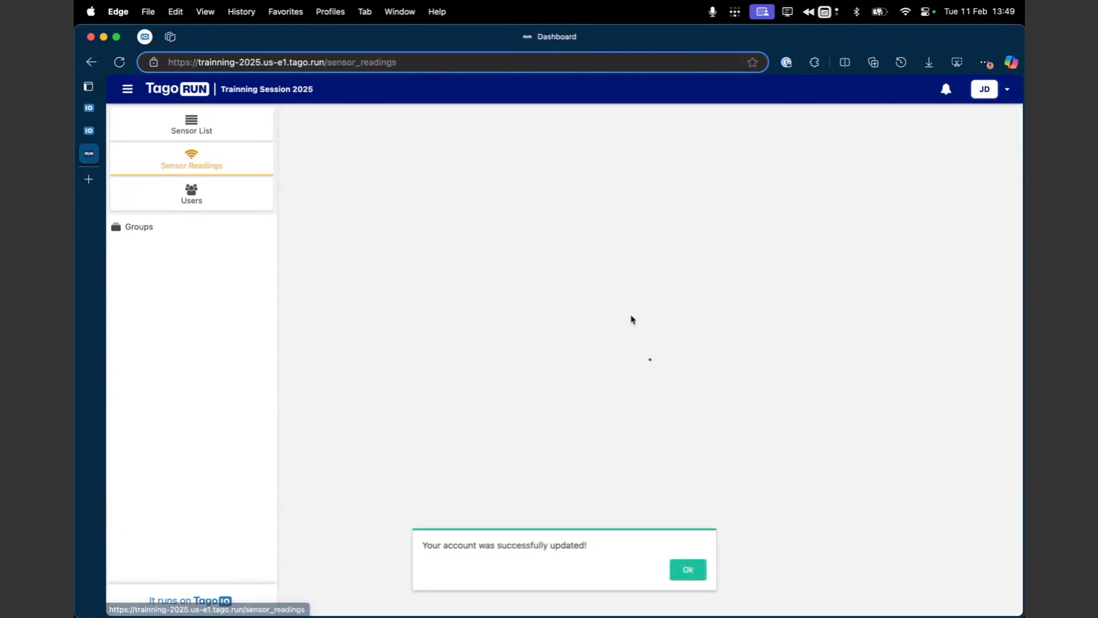
left_click(690, 574)
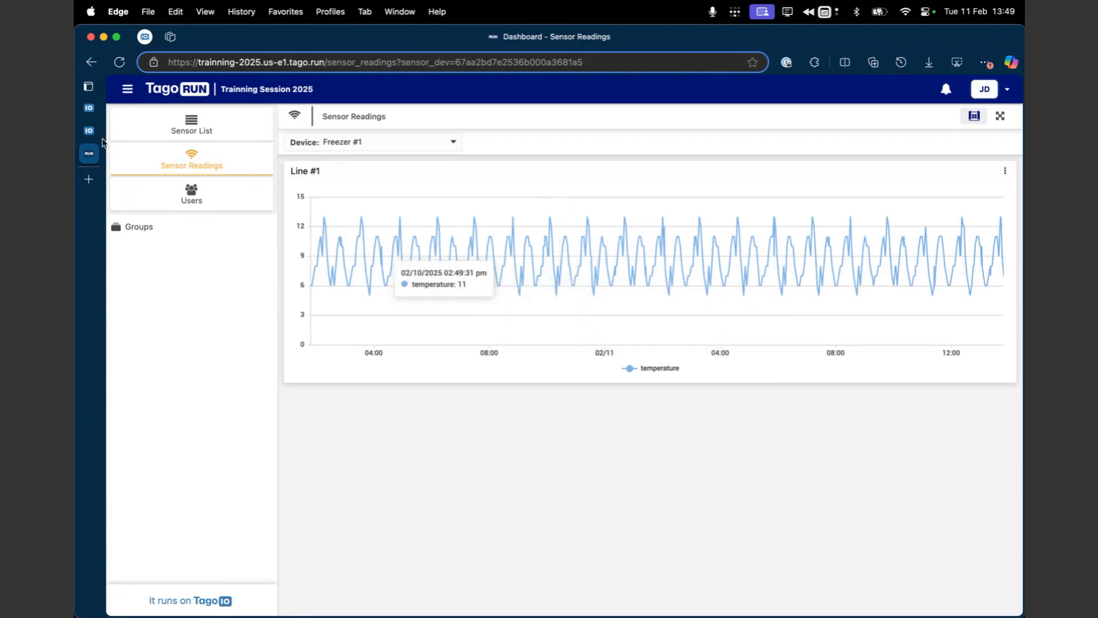
Step: Switch to the TagoIO admin, examine the Freezer #1 device's variable data, and open the Sensor Readings dashboard
left_click(95, 122)
left_click(99, 109)
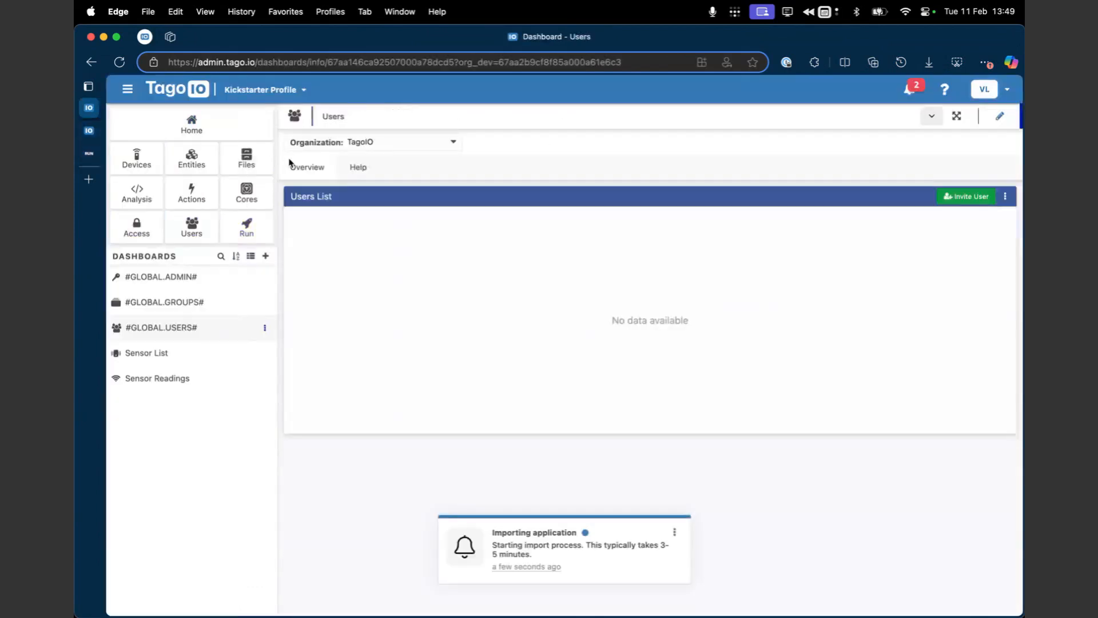
left_click(137, 158)
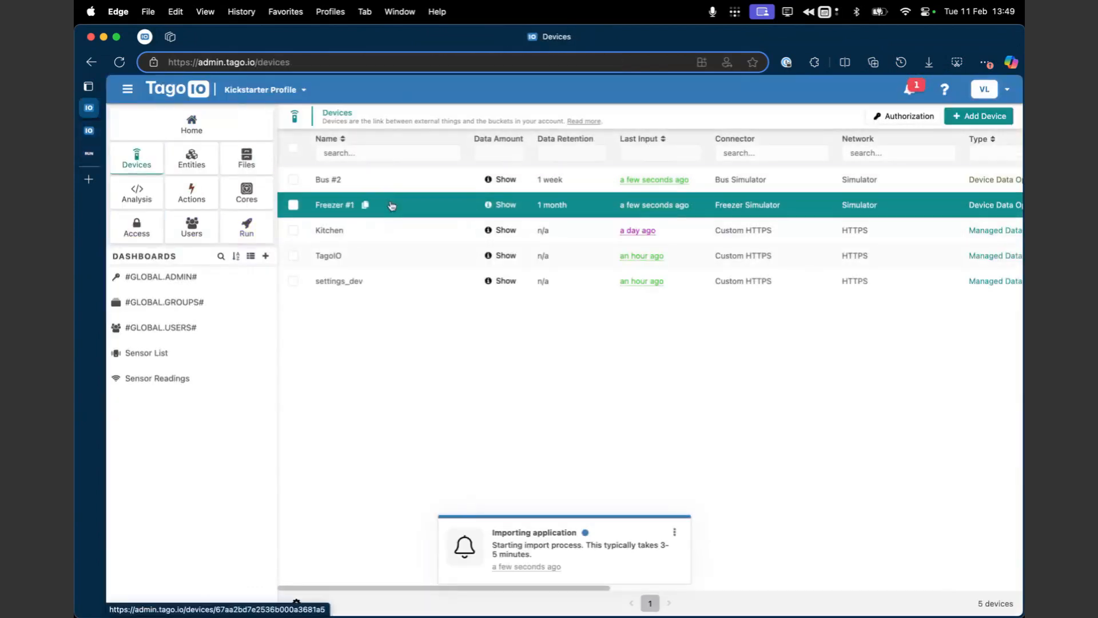
left_click(389, 206)
left_click(372, 149)
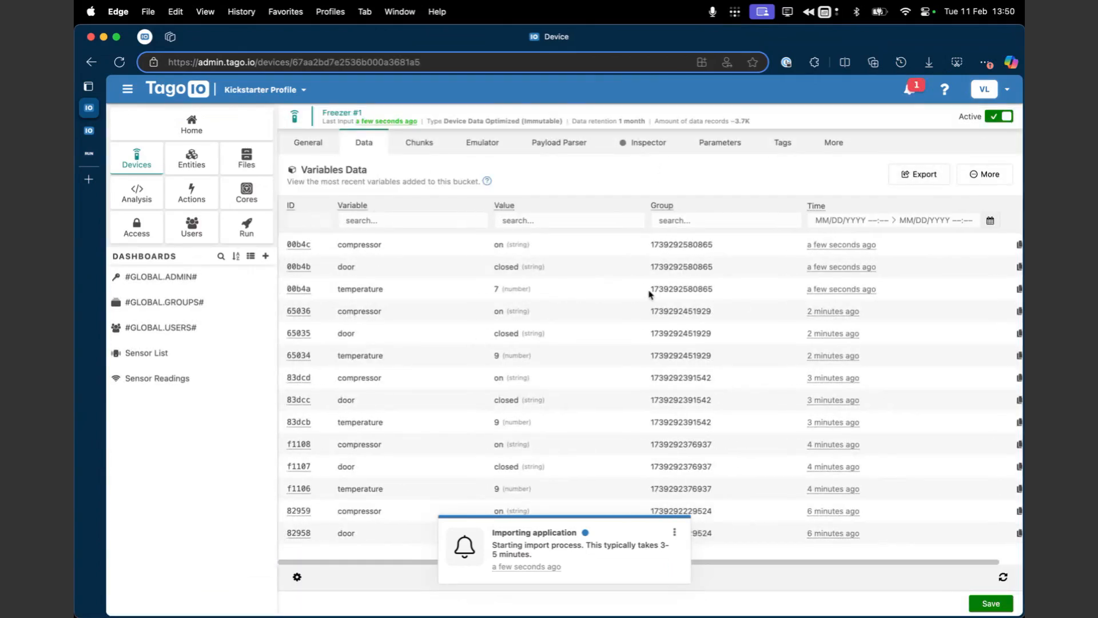
left_click(89, 131)
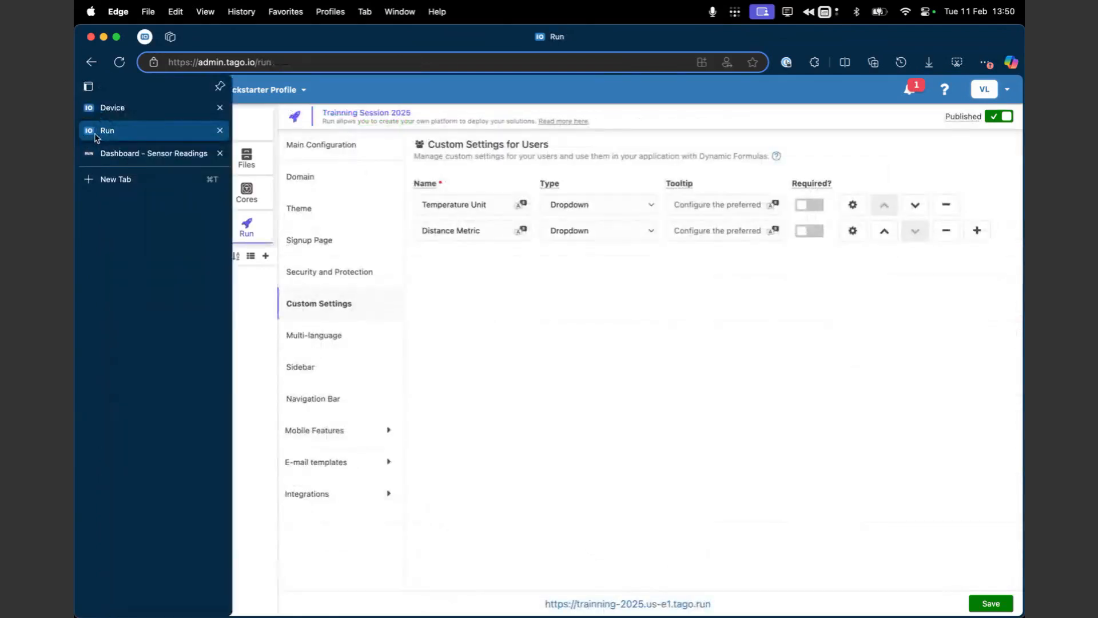
left_click(182, 377)
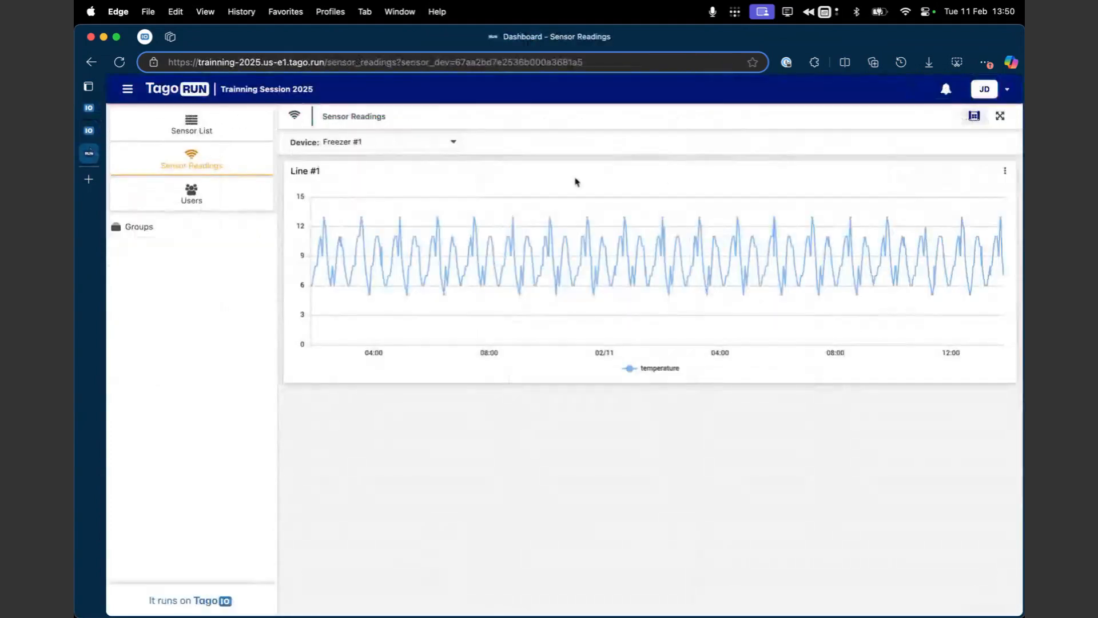
Step: Set the TagoRUN account's Temperature Unit preference to Celsius and save it
left_click(1002, 87)
left_click(945, 148)
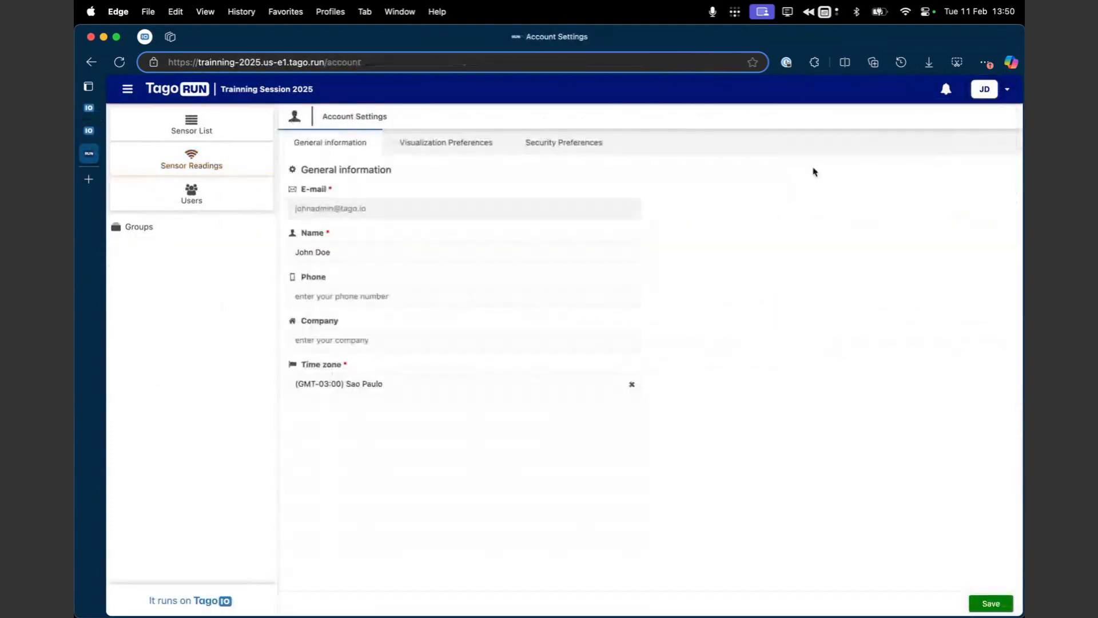
left_click(492, 144)
left_click(760, 213)
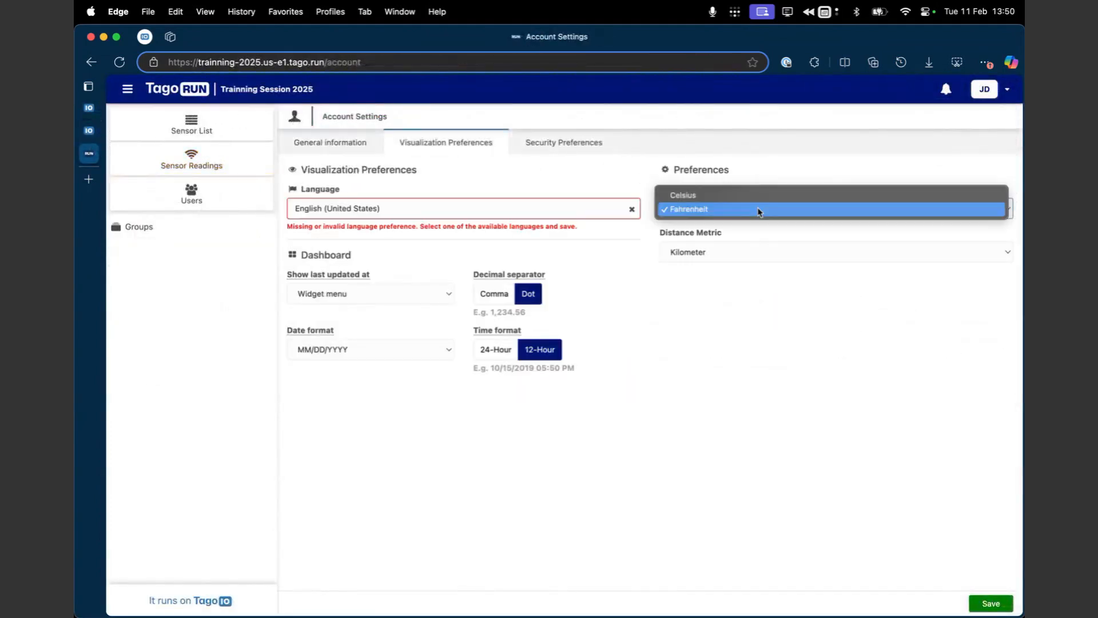
left_click(744, 200)
left_click(991, 603)
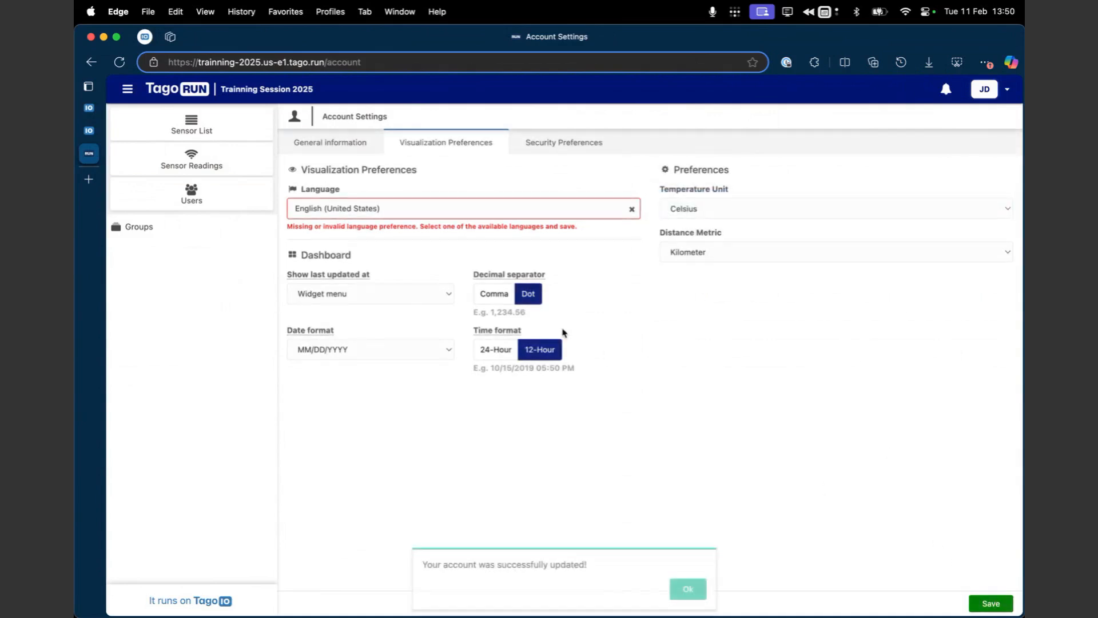
Step: Compare the Sensor Readings dashboard for Freezer #1 in TagoRUN and in the TagoIO admin
left_click(219, 139)
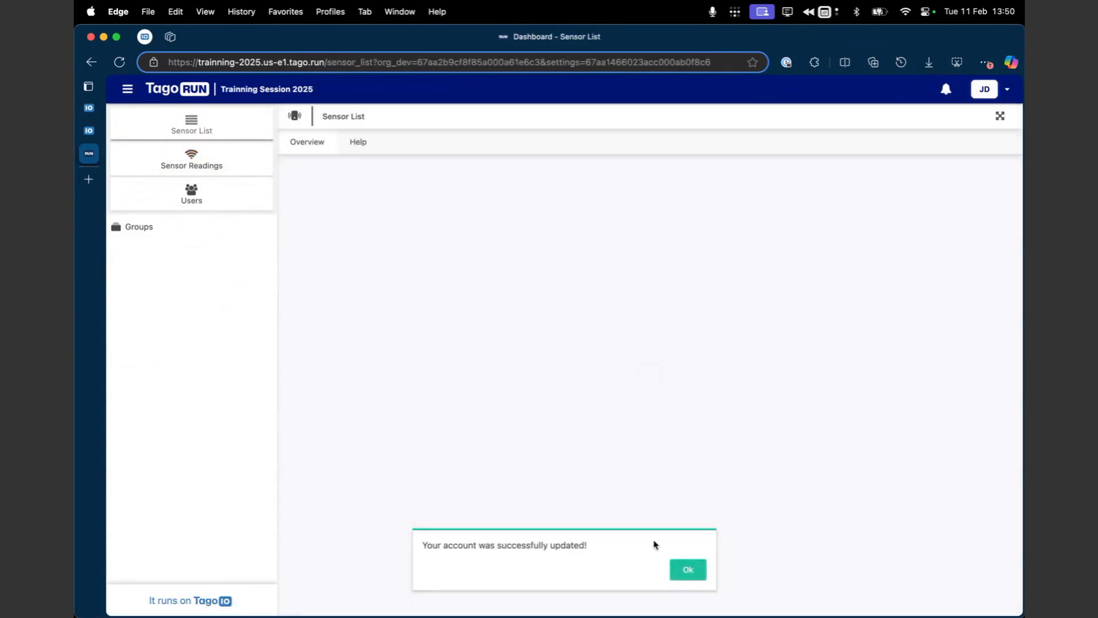
left_click(686, 569)
left_click(191, 160)
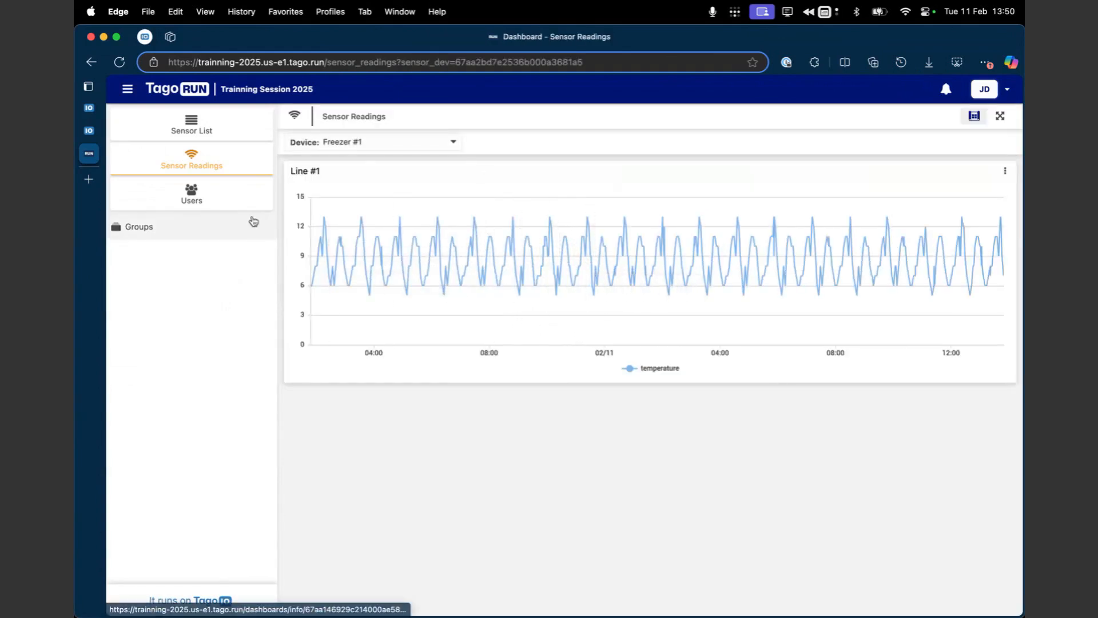
left_click(100, 131)
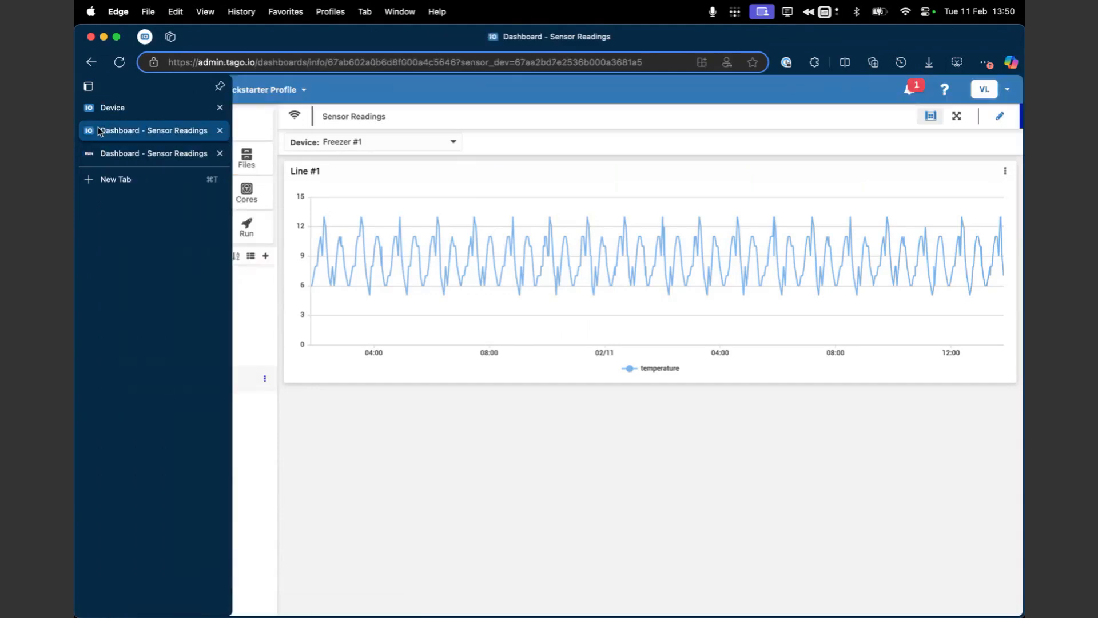
left_click(129, 108)
left_click(143, 131)
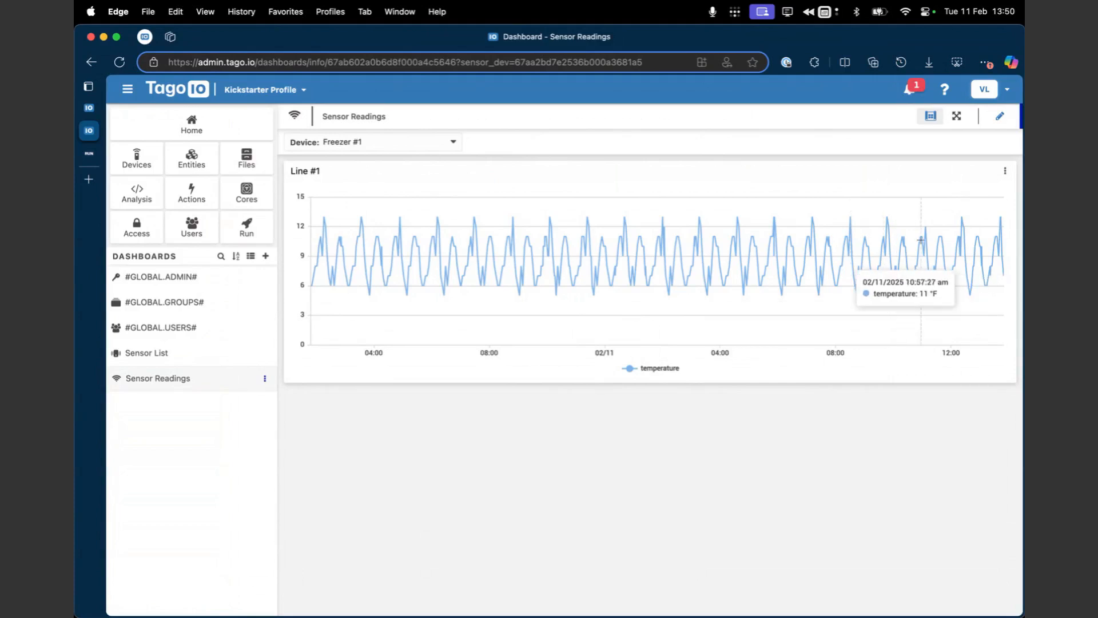
Step: Open the Line #1 widget of the Sensor Readings dashboard for editing and show its data source settings
left_click(1000, 116)
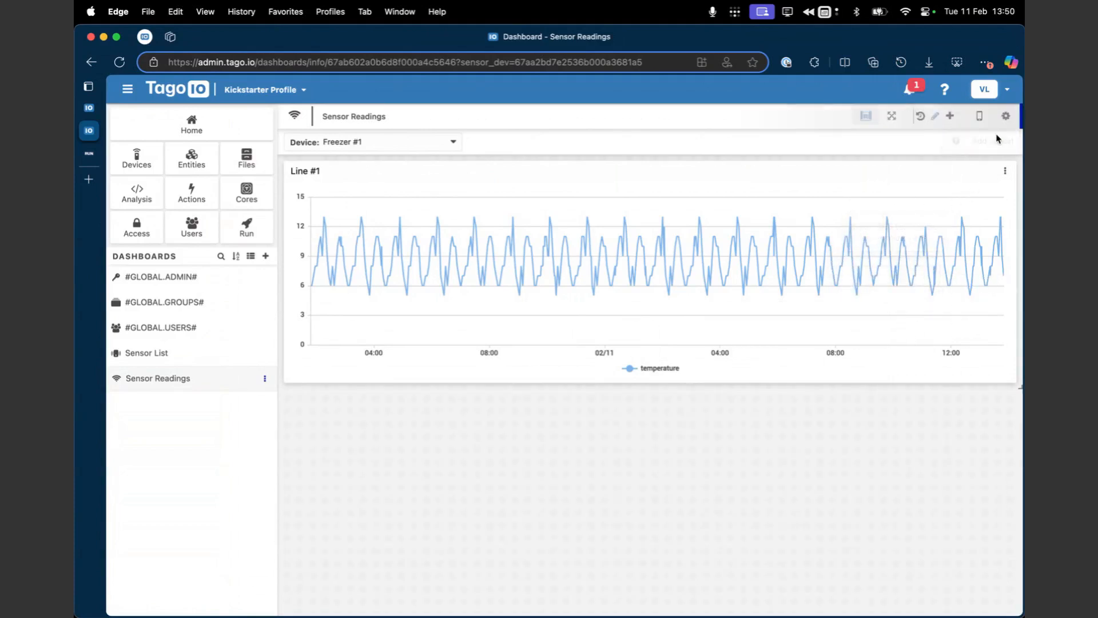
left_click(1004, 172)
left_click(984, 191)
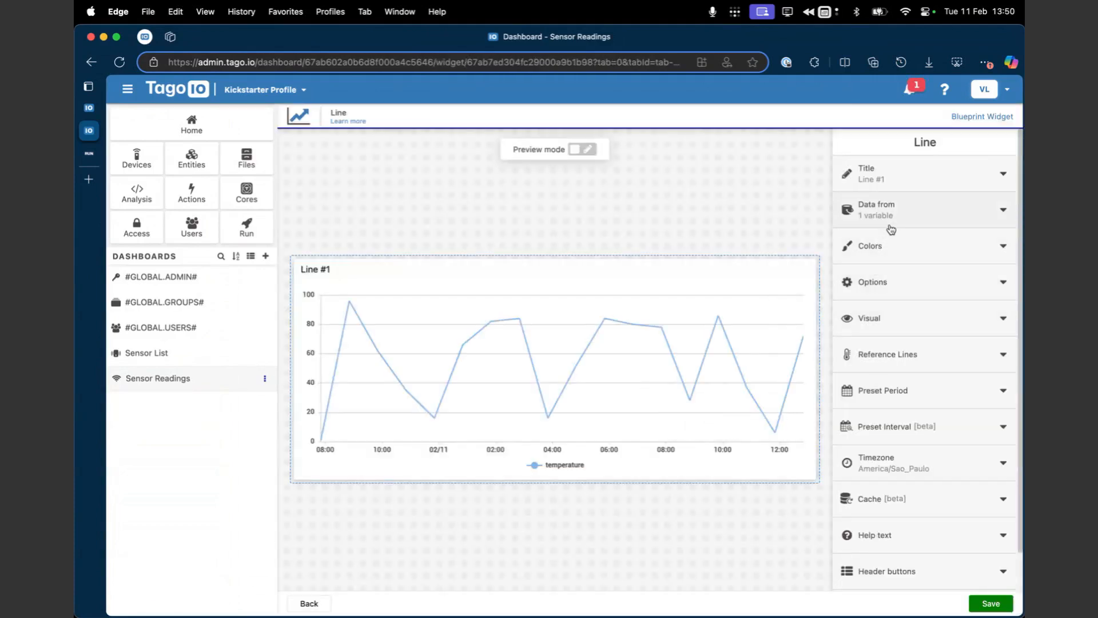
left_click(890, 223)
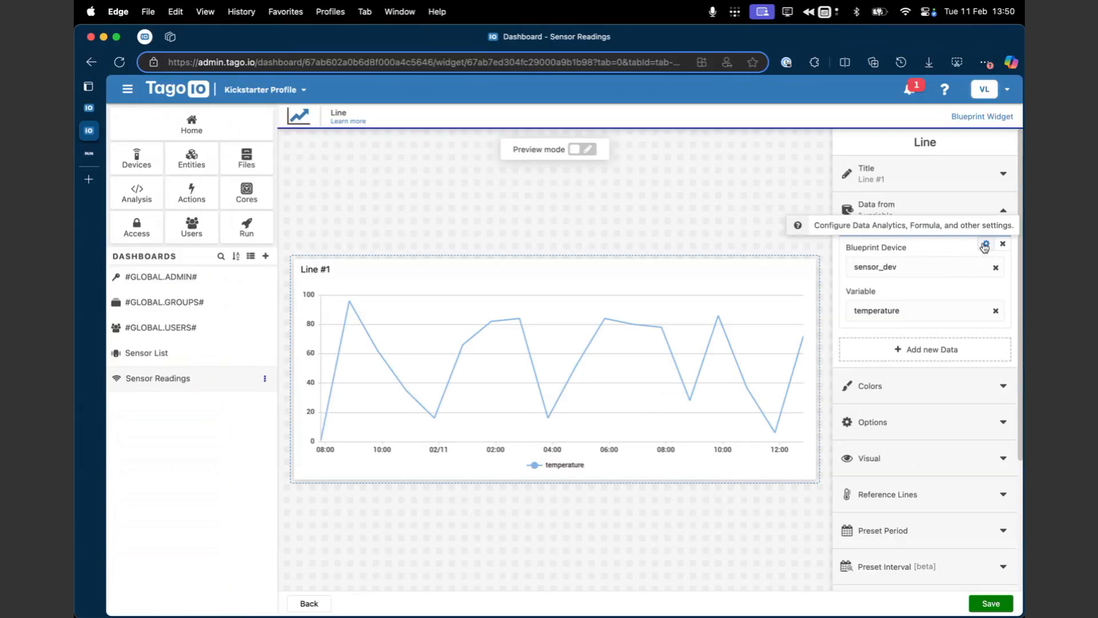
Step: Add two blank data entries to the Line #1 widget and remove both of them
left_click(943, 349)
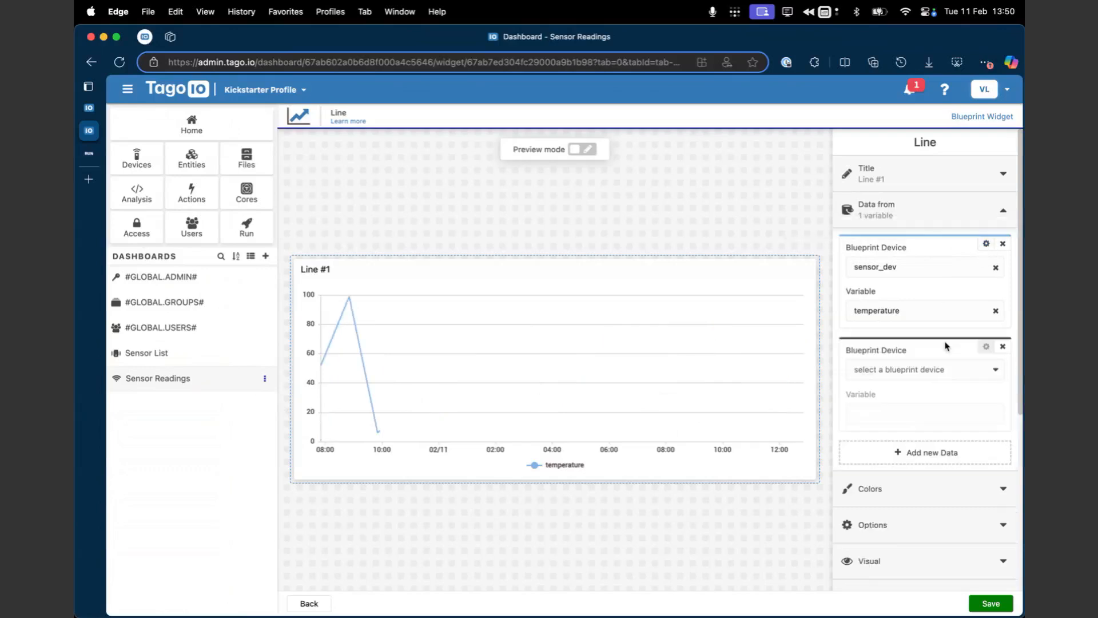
left_click(929, 452)
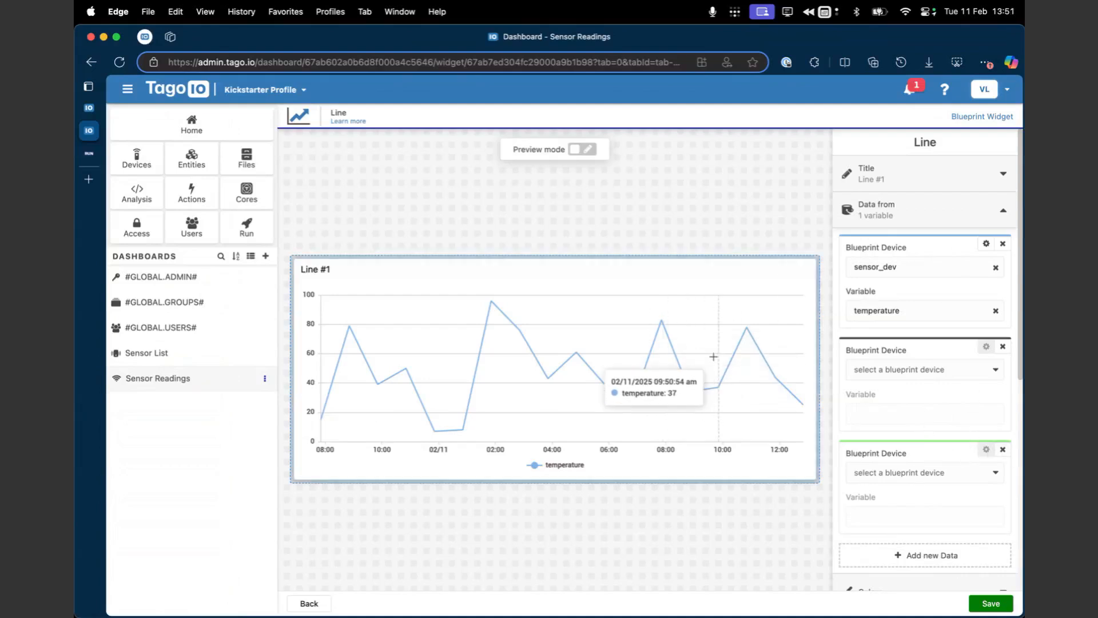
left_click(1003, 449)
left_click(1002, 346)
Step: Apply the fixed simple formula $VALUE$ * 2 to the Line #1 widget's temperature variable and save the widget
left_click(987, 245)
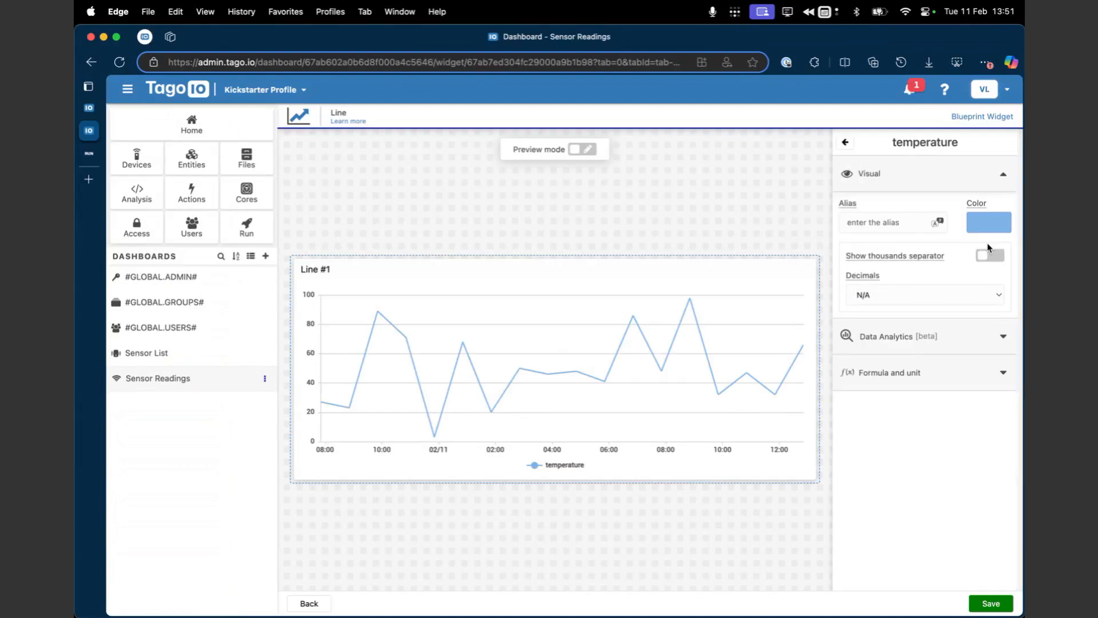
left_click(899, 377)
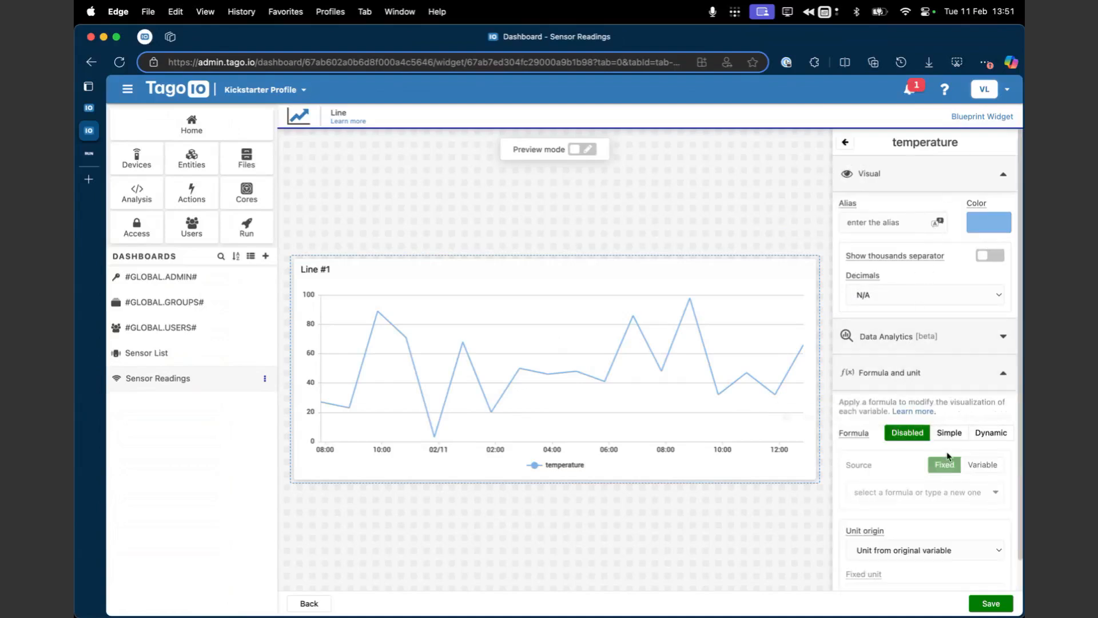
scroll(941, 462, "down", 1)
left_click(950, 400)
left_click(898, 459)
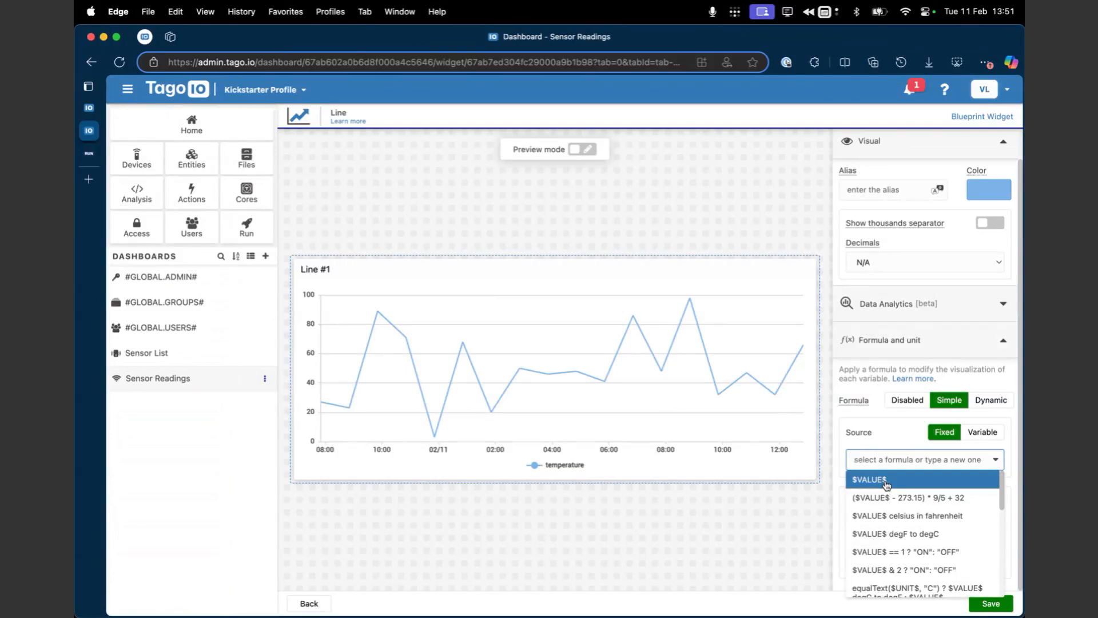
left_click(884, 482)
left_click(906, 466)
type("* 2")
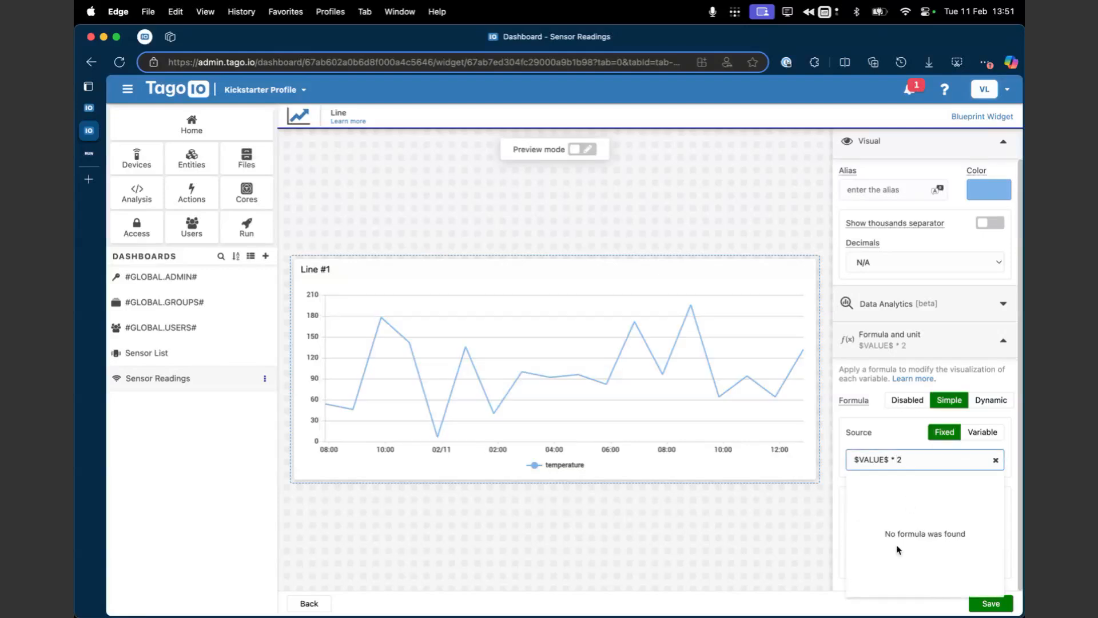
left_click(757, 559)
left_click(990, 603)
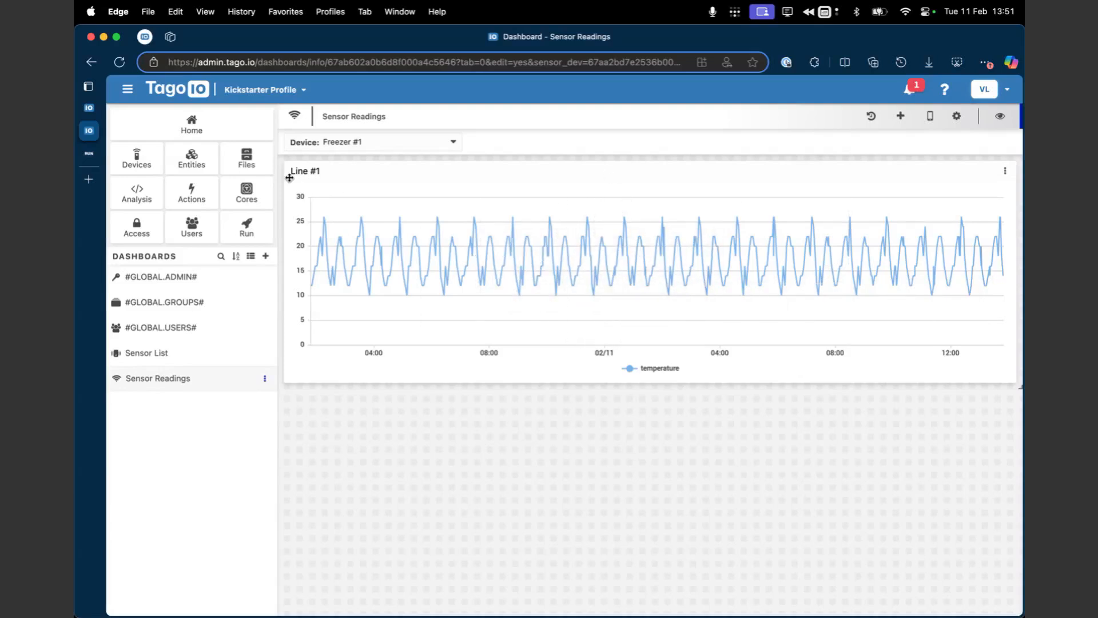
Step: Compare the Freezer #1 device's stored temperature data with the values plotted on the Sensor Readings dashboard
left_click(88, 107)
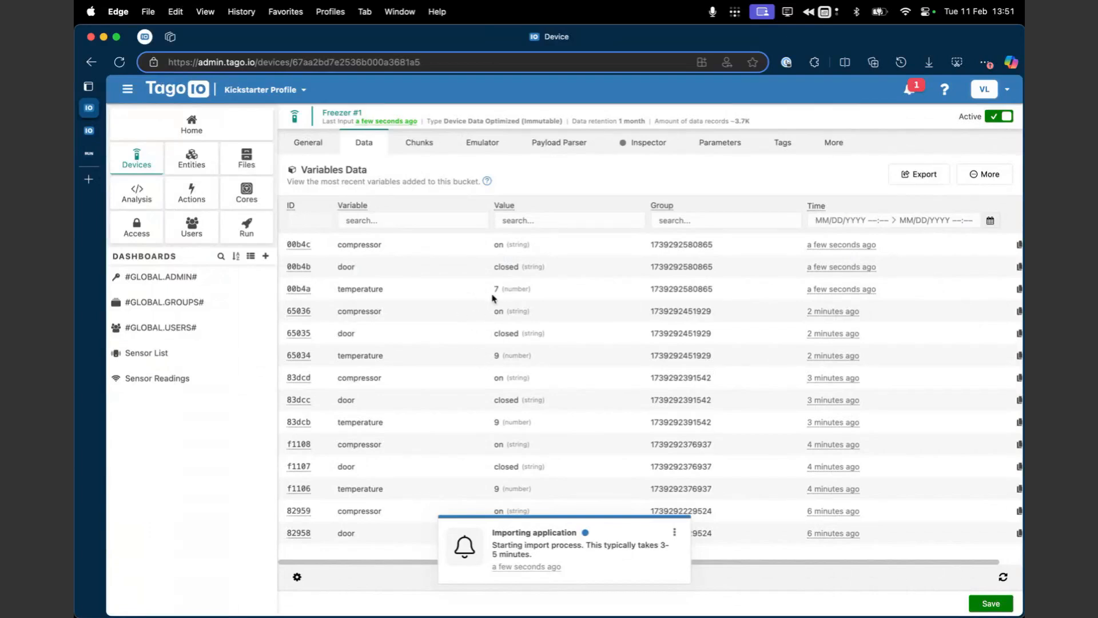
left_click(89, 130)
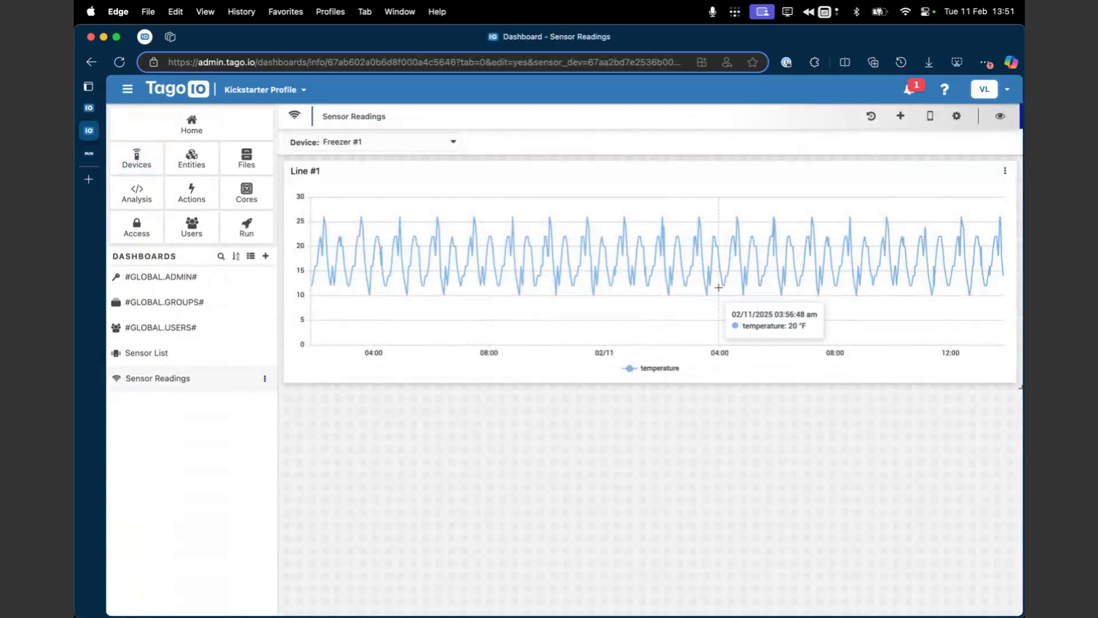
Step: Reopen the Line #1 widget, switch the temperature variable's formula to Dynamic and open the dynamic formula configuration
left_click(976, 193)
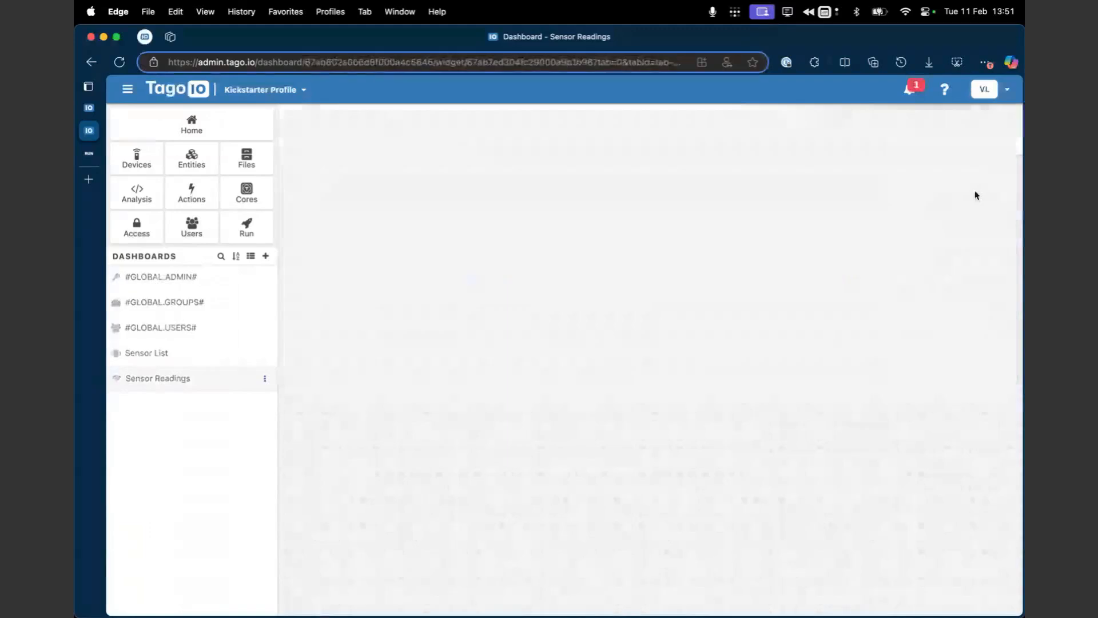
left_click(925, 222)
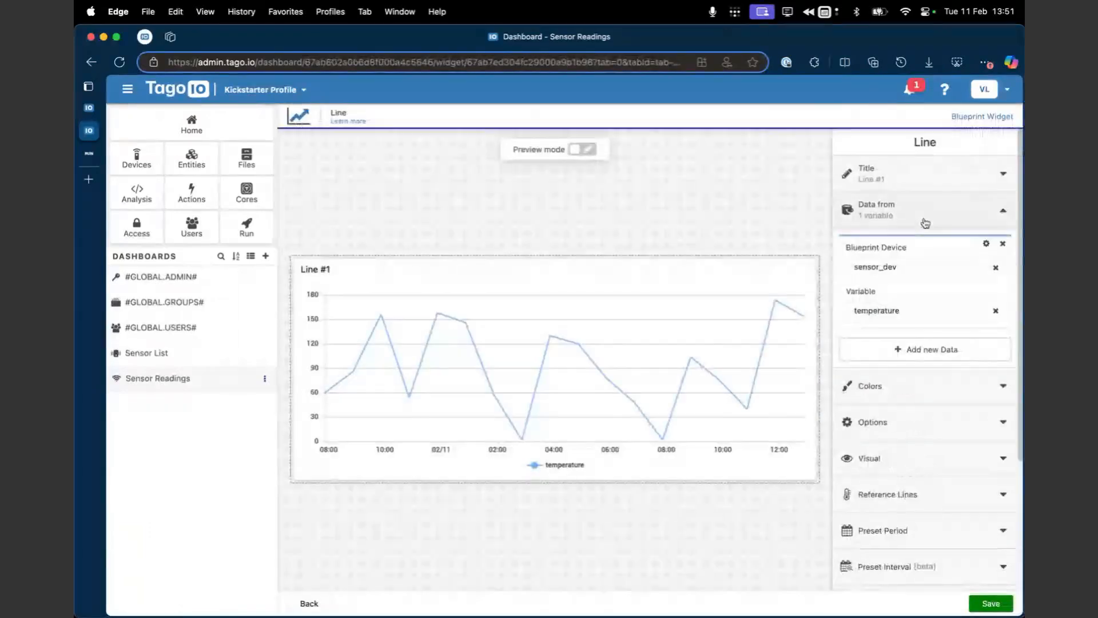
left_click(986, 244)
left_click(921, 373)
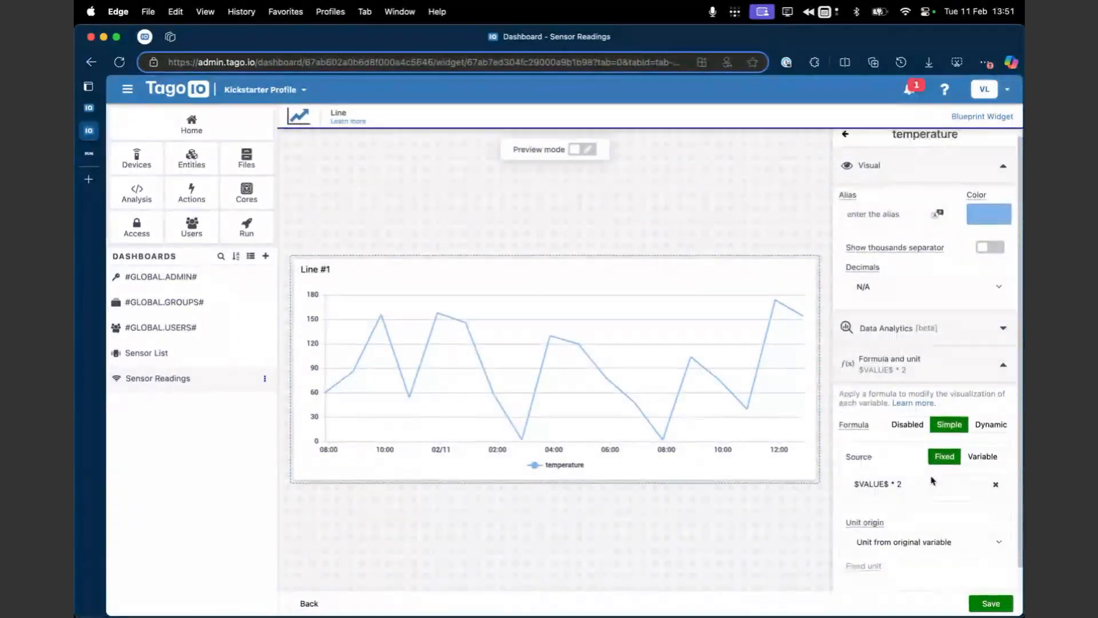
left_click(991, 433)
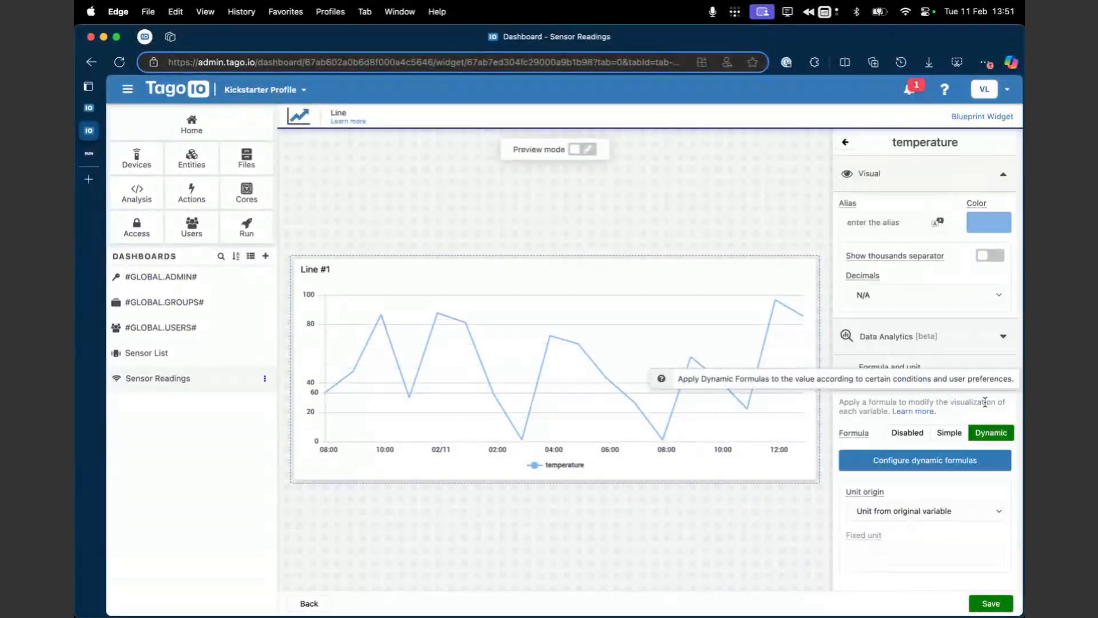
left_click(942, 465)
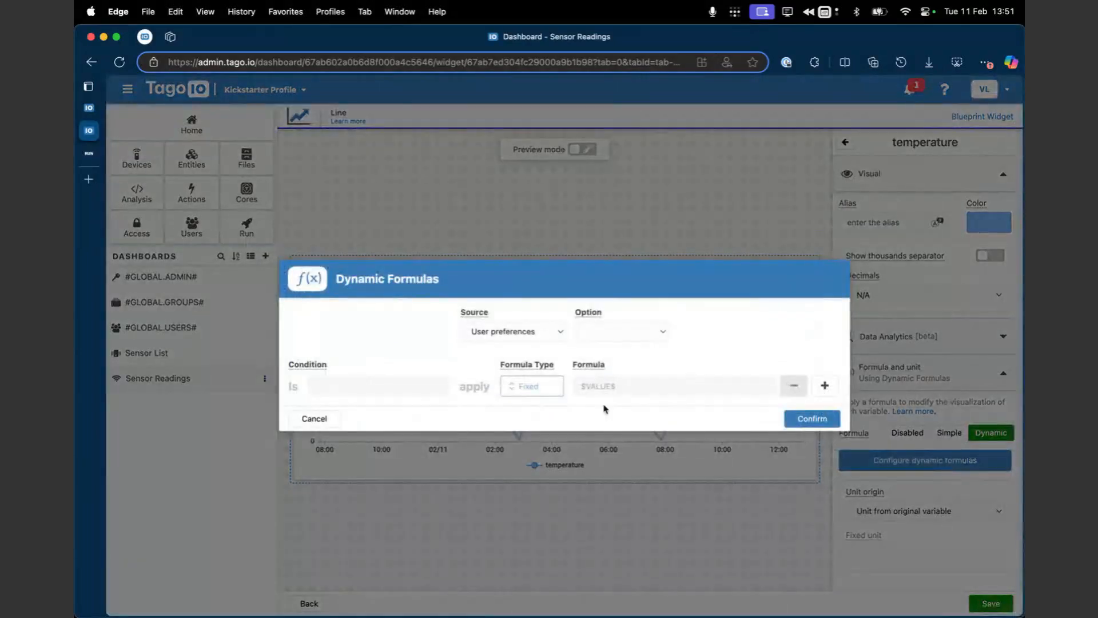
Step: Examine which options the dynamic formula offers for the User preferences and Browser preferences sources
left_click(602, 338)
left_click(525, 348)
left_click(524, 343)
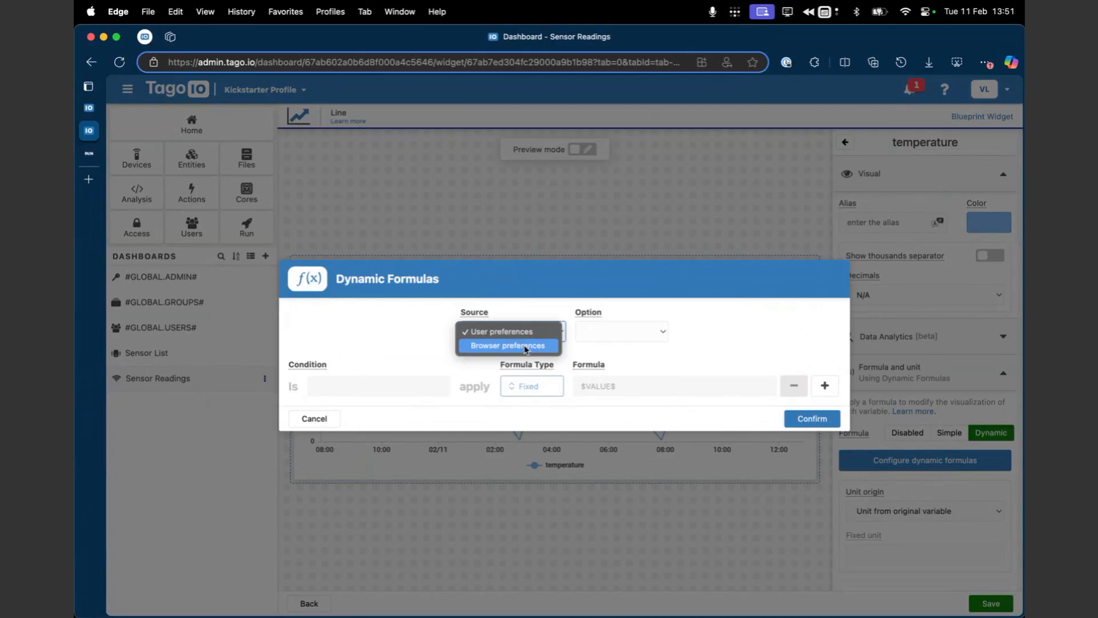
left_click(599, 340)
left_click(599, 340)
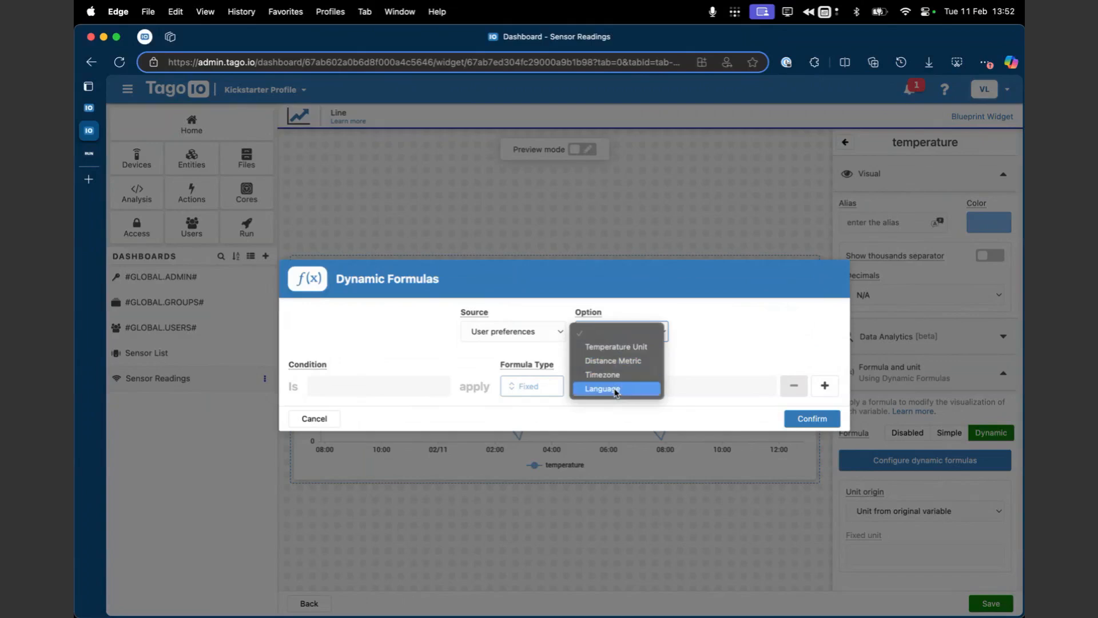
left_click(536, 341)
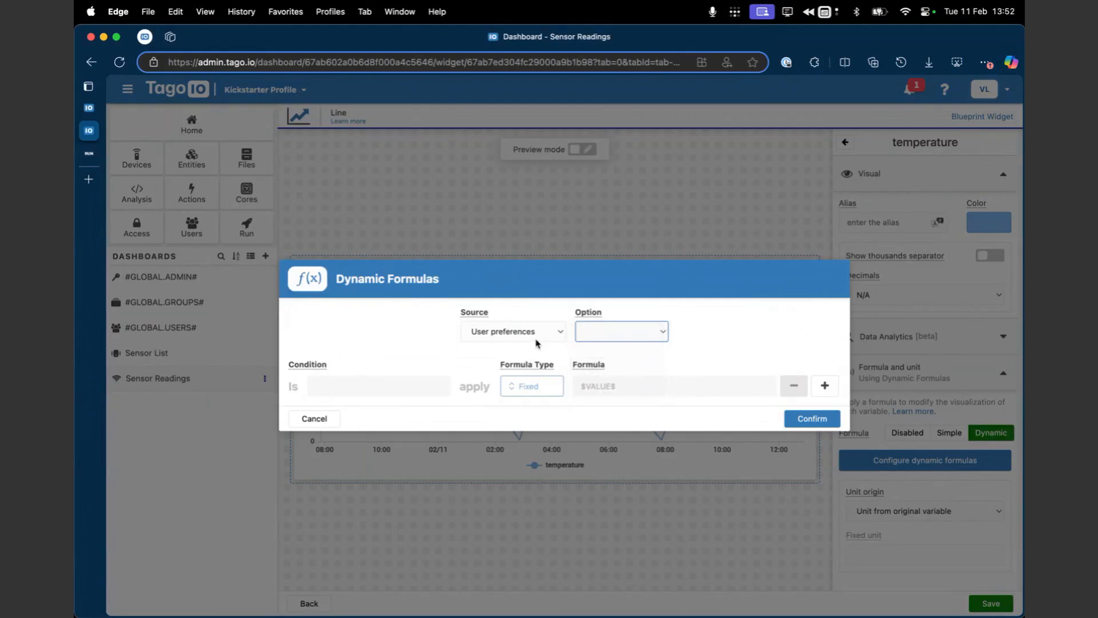
left_click(536, 341)
left_click(528, 346)
left_click(598, 336)
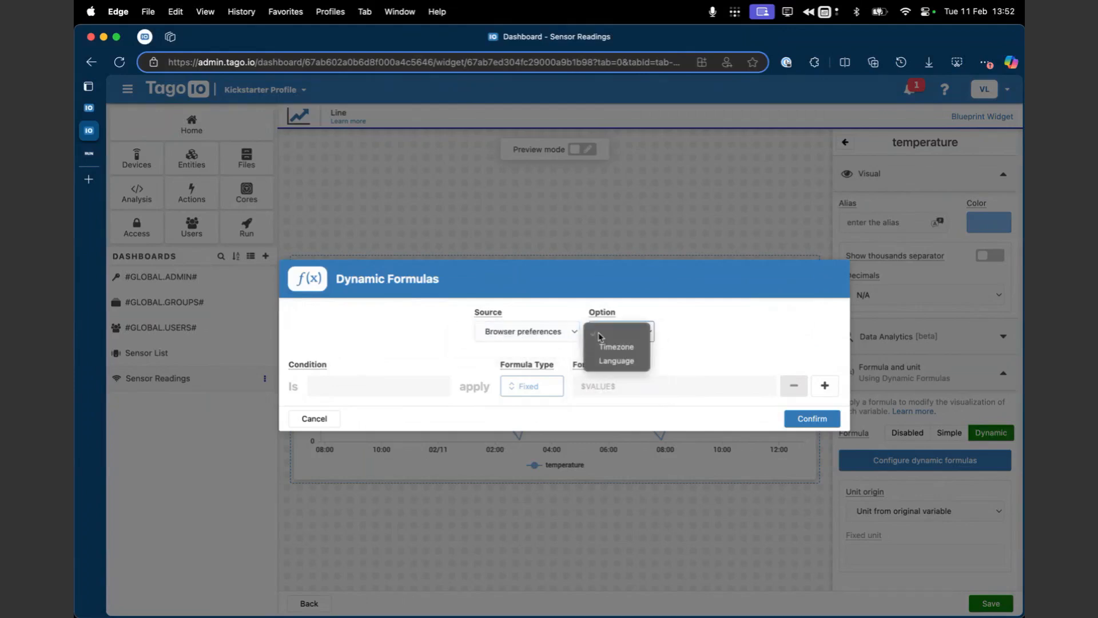
left_click(551, 329)
left_click(551, 329)
left_click(548, 318)
Step: Base the dynamic formula on the Temperature Unit user preference and set its first condition to Celsius
left_click(619, 332)
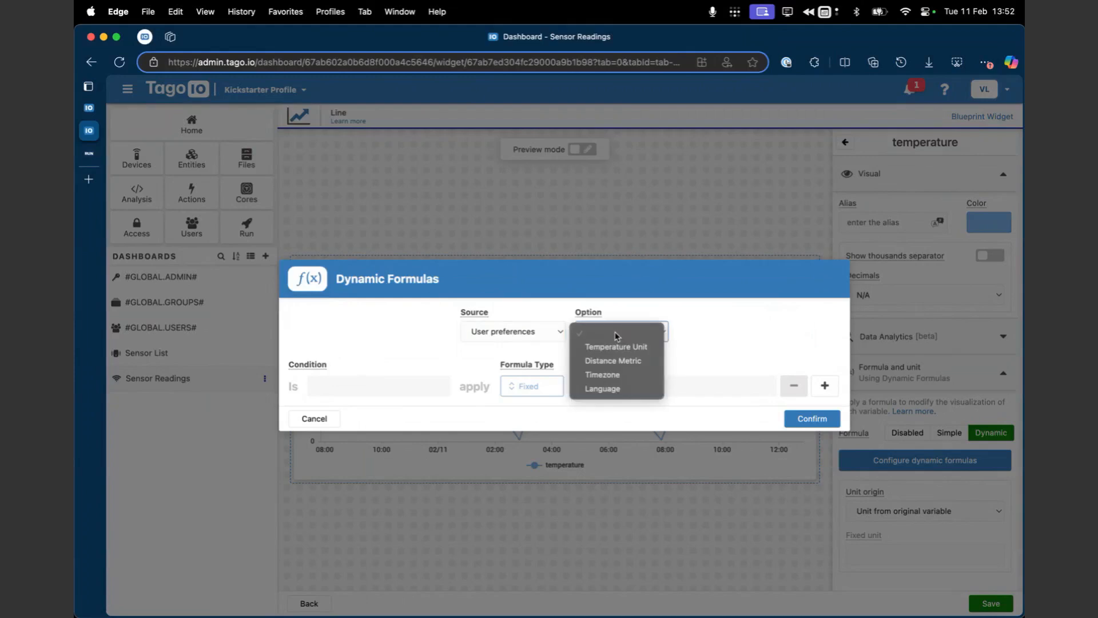
left_click(608, 347)
left_click(418, 394)
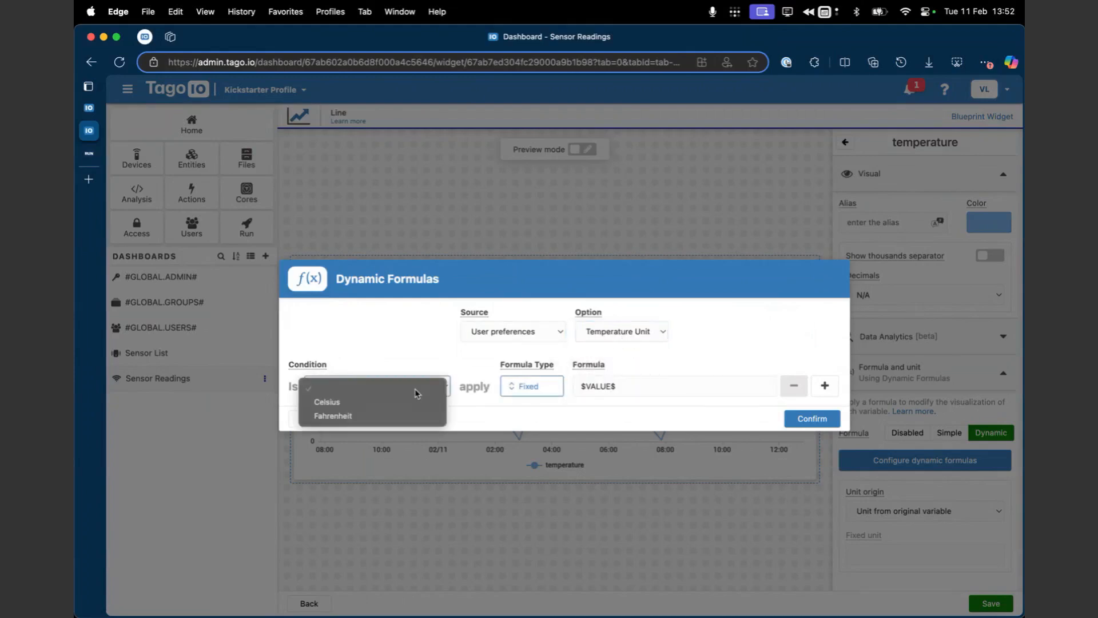
left_click(387, 407)
left_click(705, 386)
left_click_drag(616, 386, 586, 387)
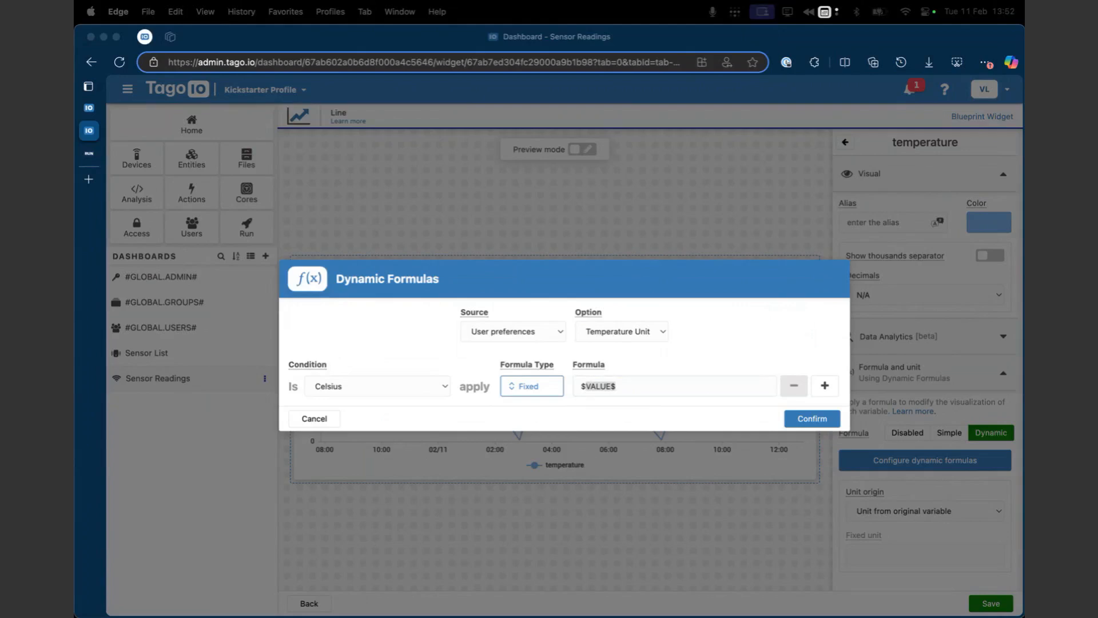
Step: Add a second dynamic formula condition for Fahrenheit, keeping $VALUE$ as its formula
left_click(824, 385)
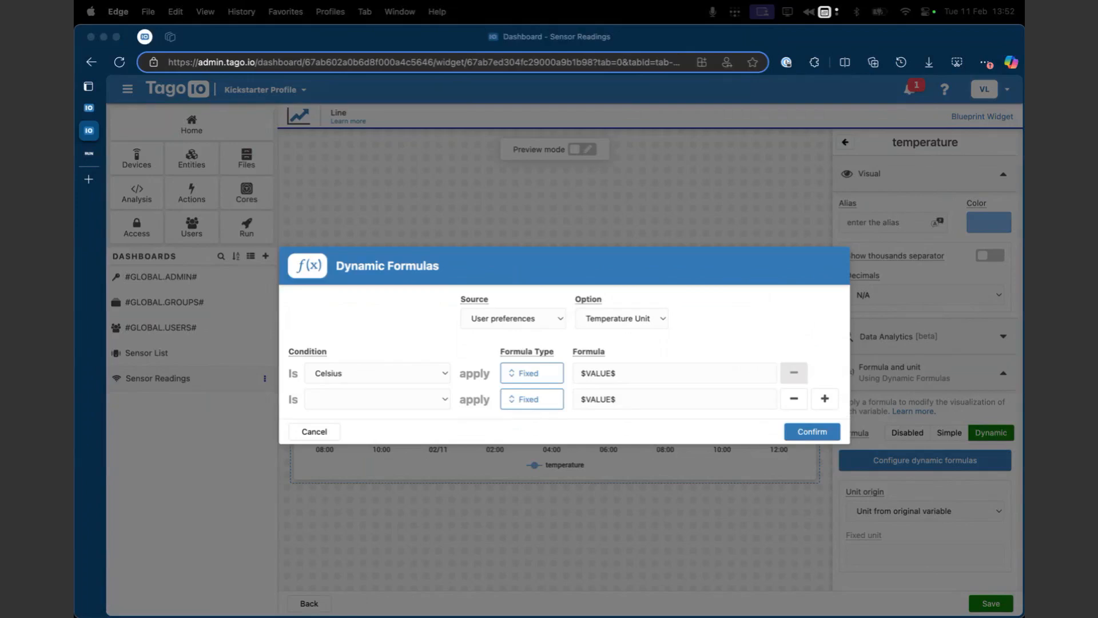
left_click(362, 399)
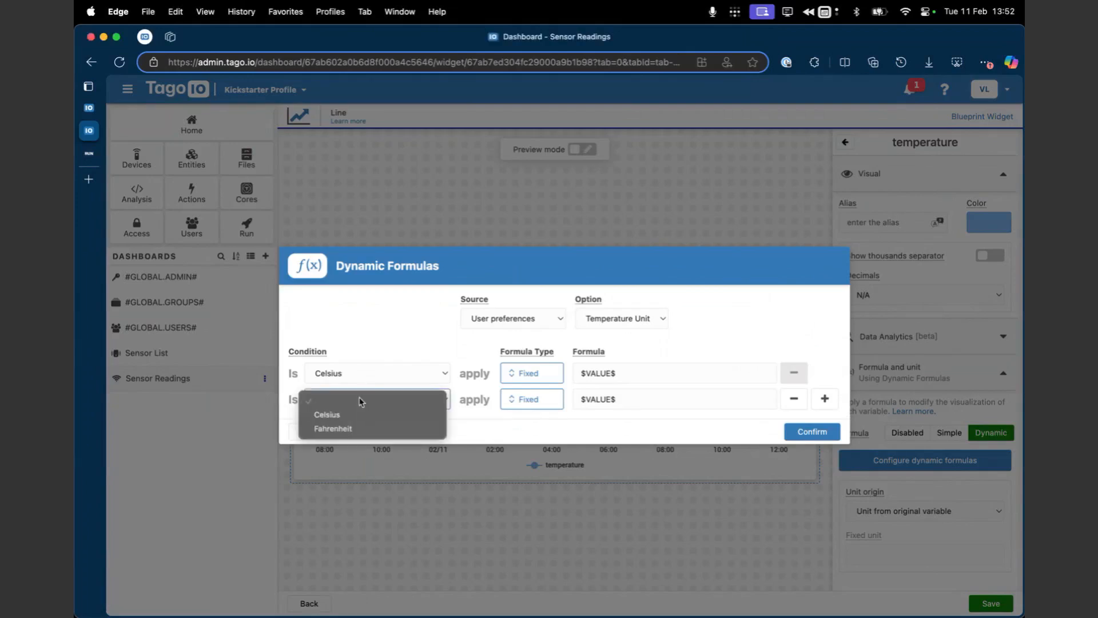
left_click(357, 430)
left_click(631, 393)
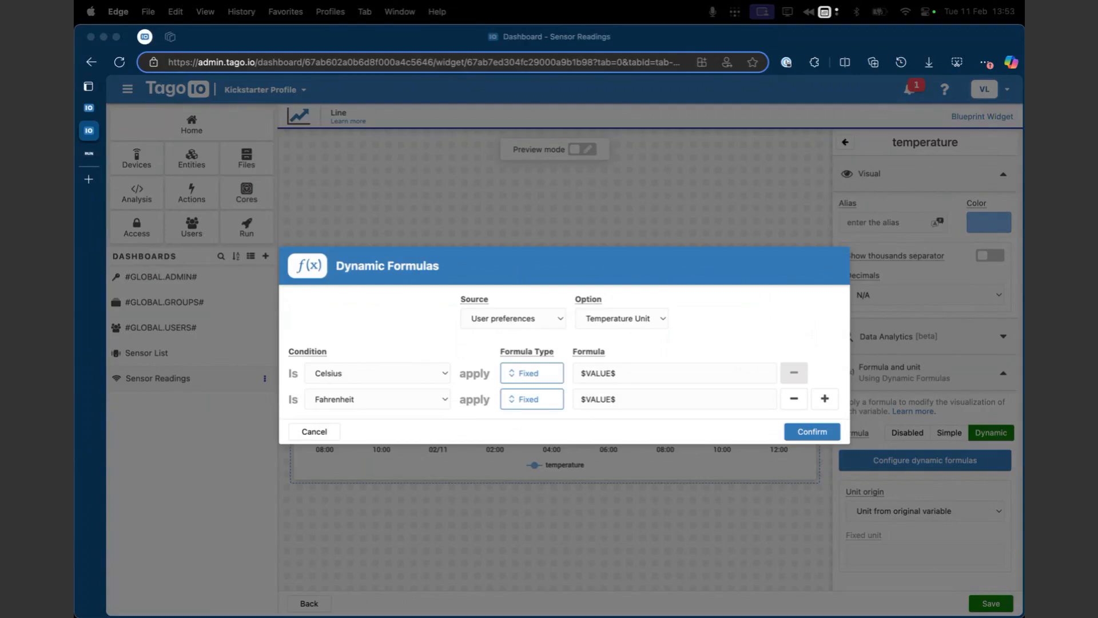
left_click(735, 406)
Step: Set the Celsius condition's formula to ($VALUE$ - 32) * 5 / 9, confirm the dynamic formulas and save the widget
left_click(656, 366)
left_click(663, 369)
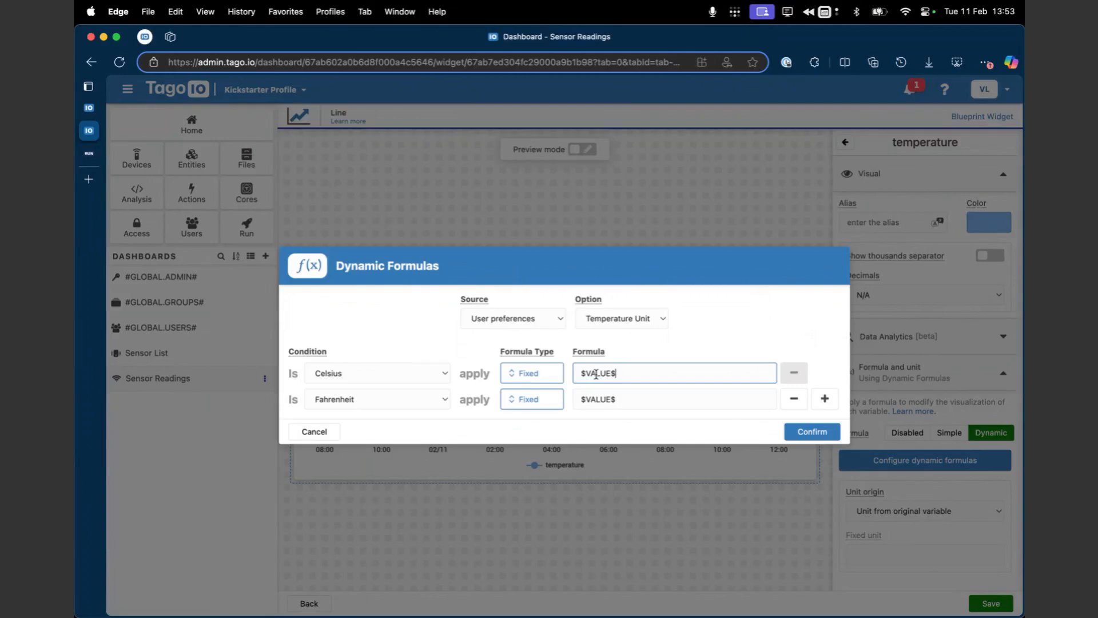
type("- 32) ")
type("*")
type(" 5")
type("(")
left_click(777, 343)
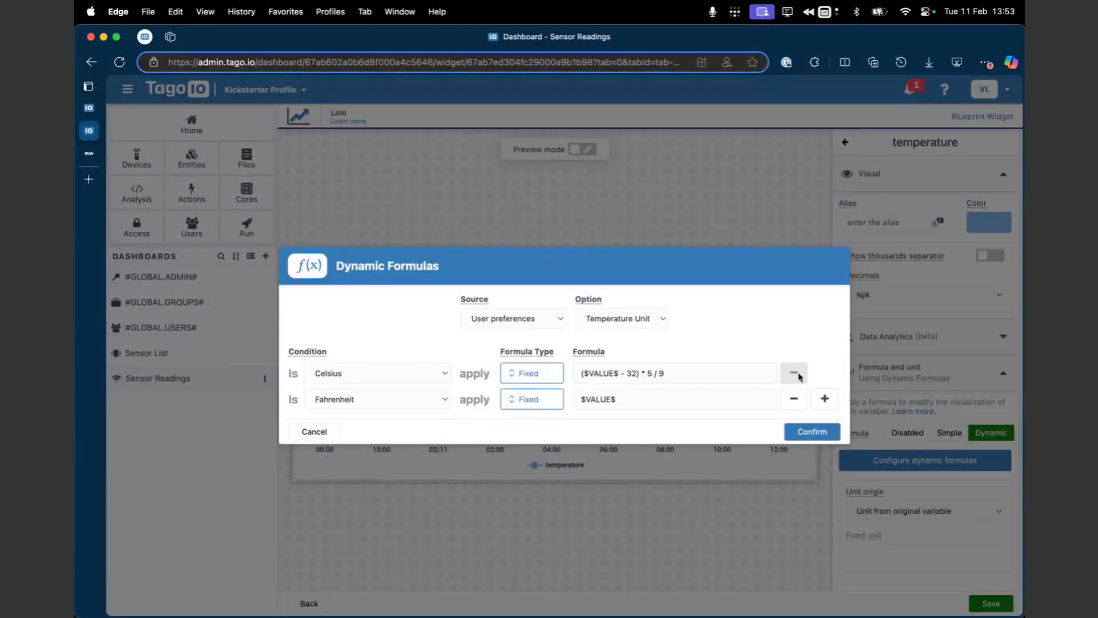
left_click(810, 430)
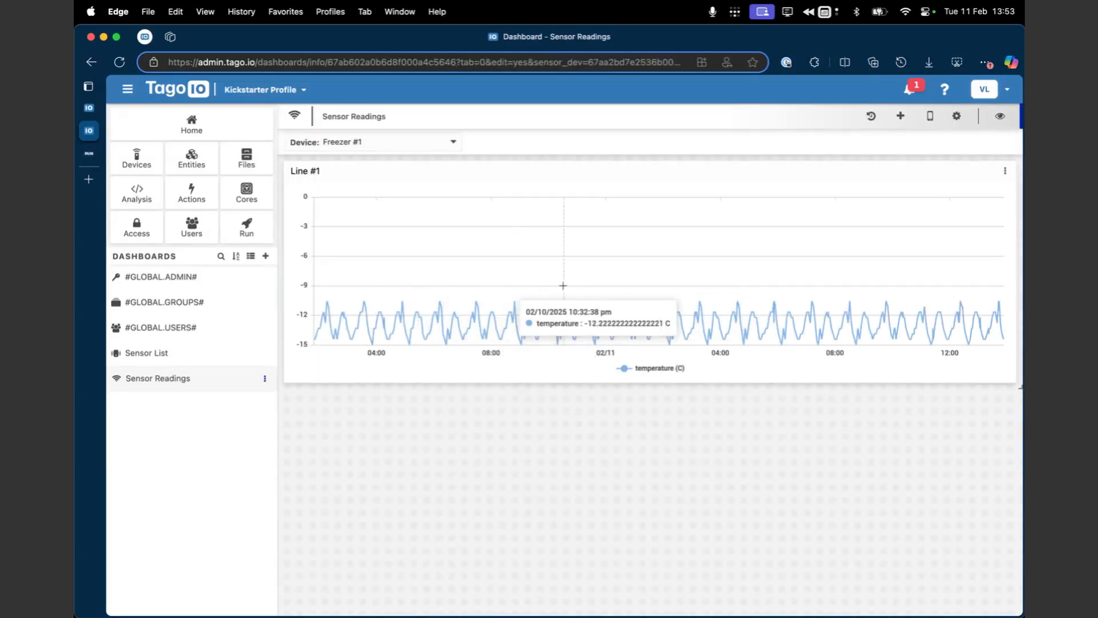
Step: Set the TagoRUN account's Temperature Unit preference to Fahrenheit, save it and reopen the Sensor Readings dashboard
left_click(88, 154)
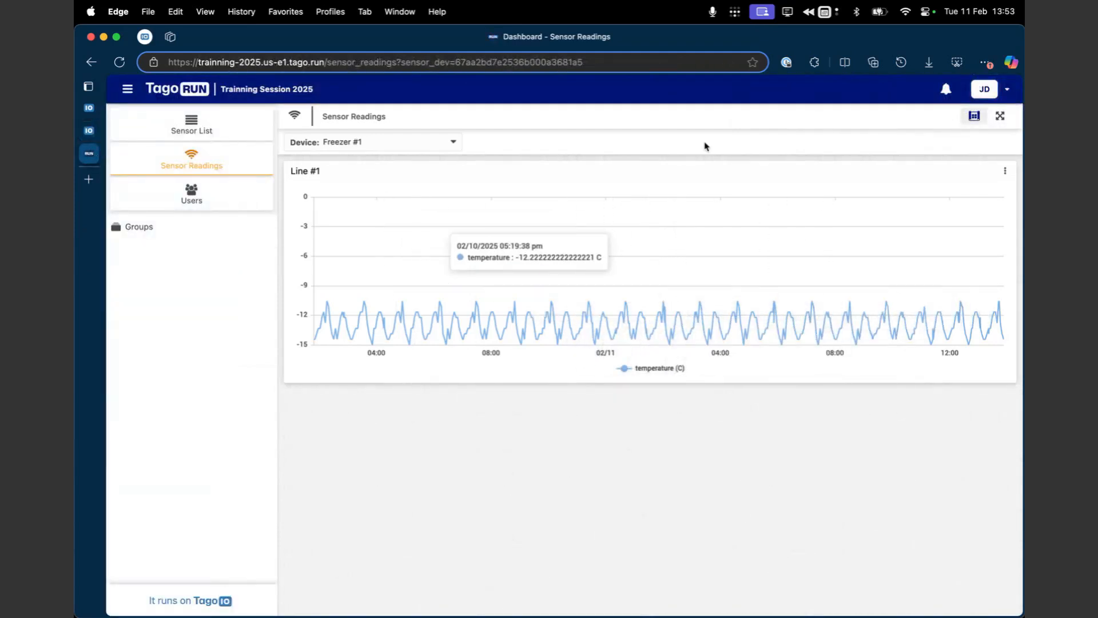
left_click(984, 90)
left_click(938, 157)
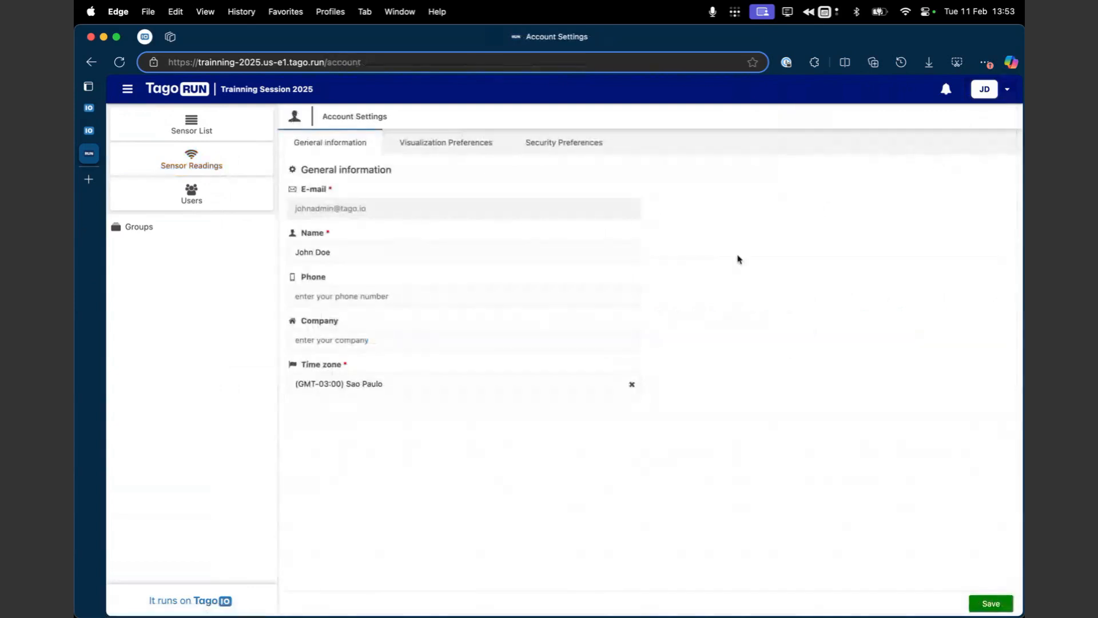
left_click(589, 148)
left_click(461, 150)
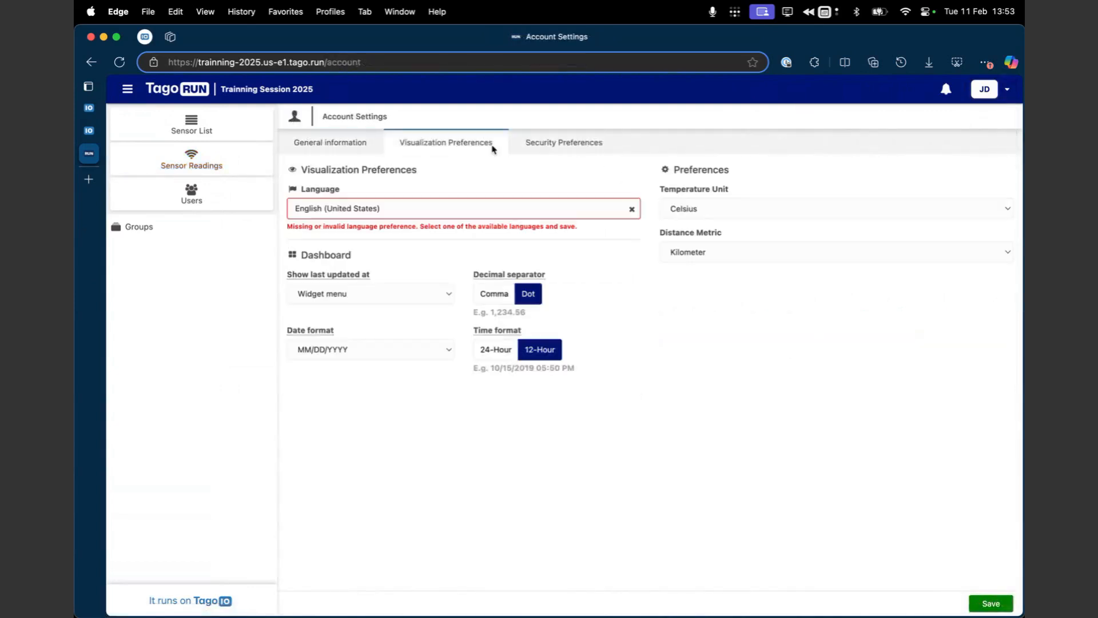
left_click(756, 207)
left_click(741, 224)
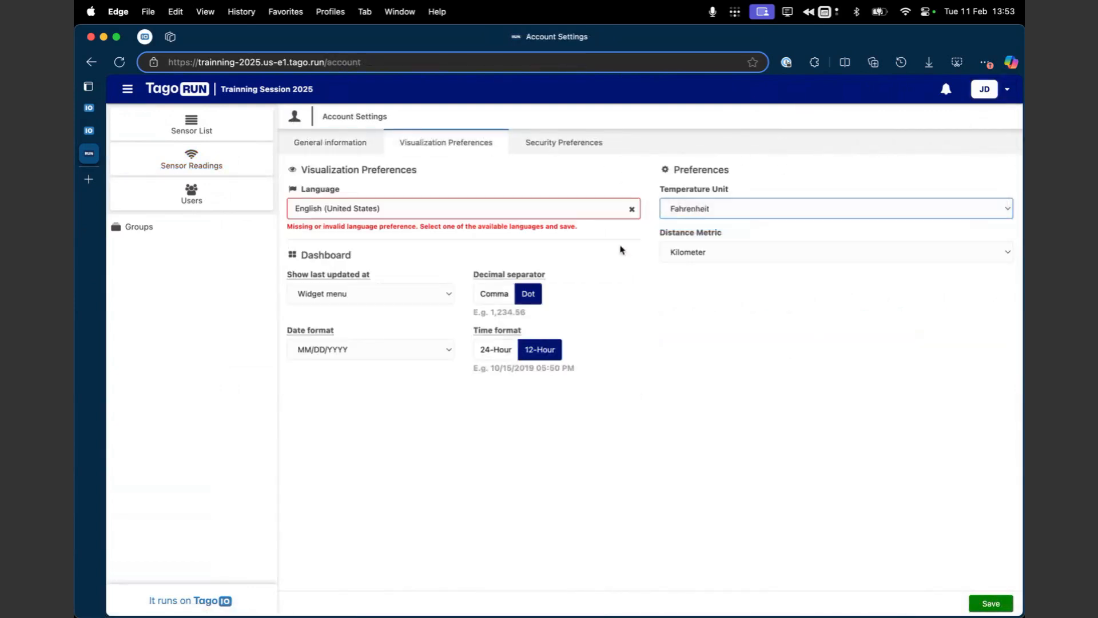
left_click(986, 603)
left_click(227, 166)
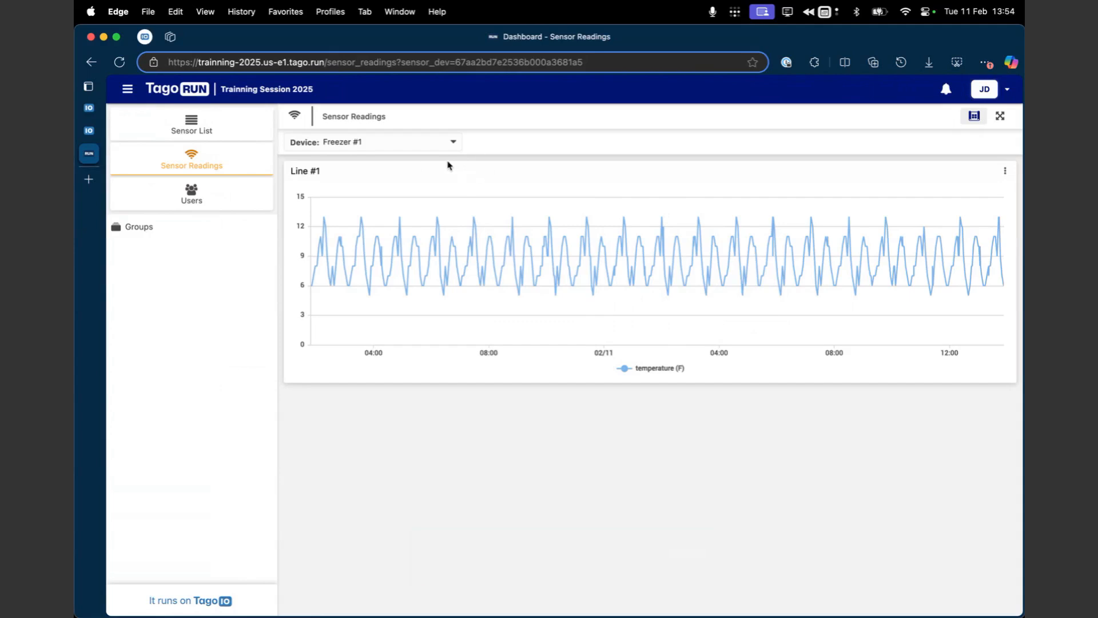
Step: View the TagoRUN Sensor Readings dashboard for Bus #2, return to Freezer #1 and review the device choices
left_click(435, 146)
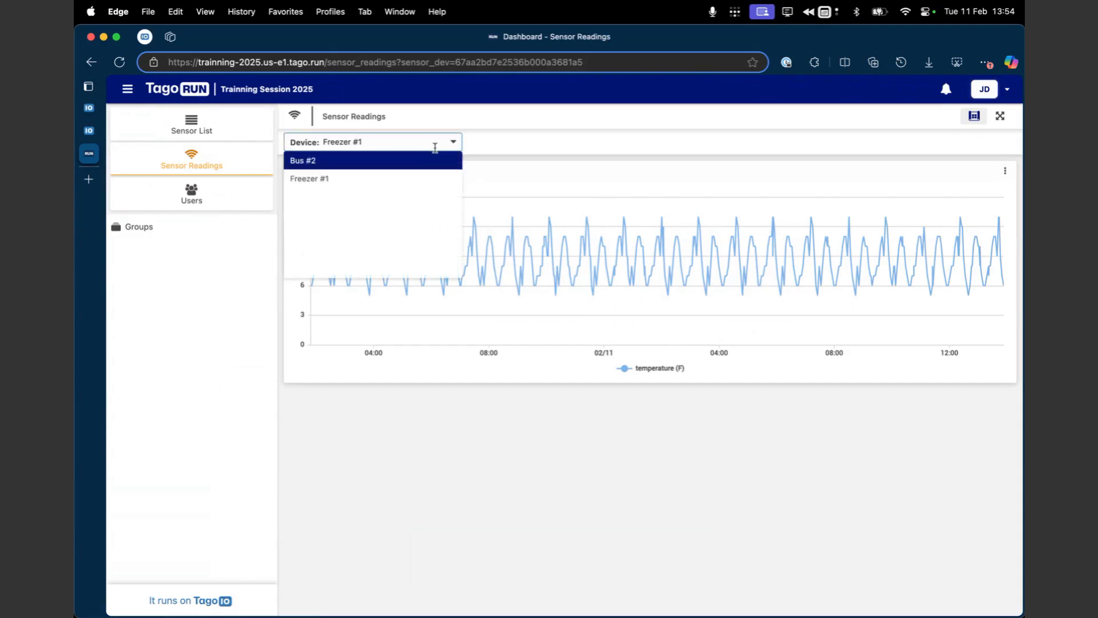
left_click(441, 161)
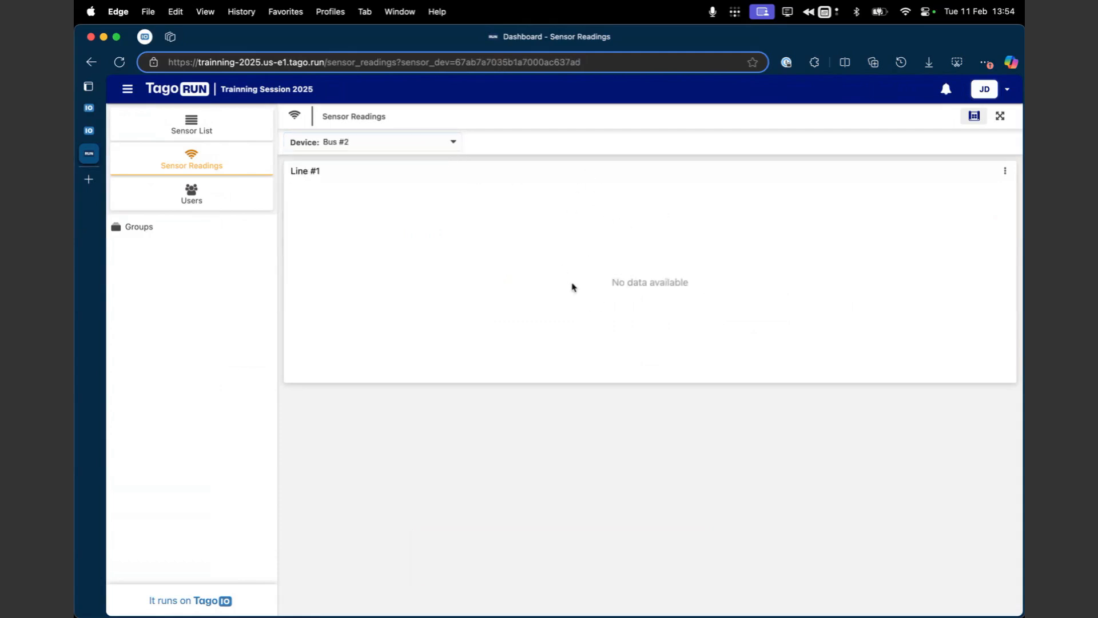
left_click(407, 148)
left_click(402, 179)
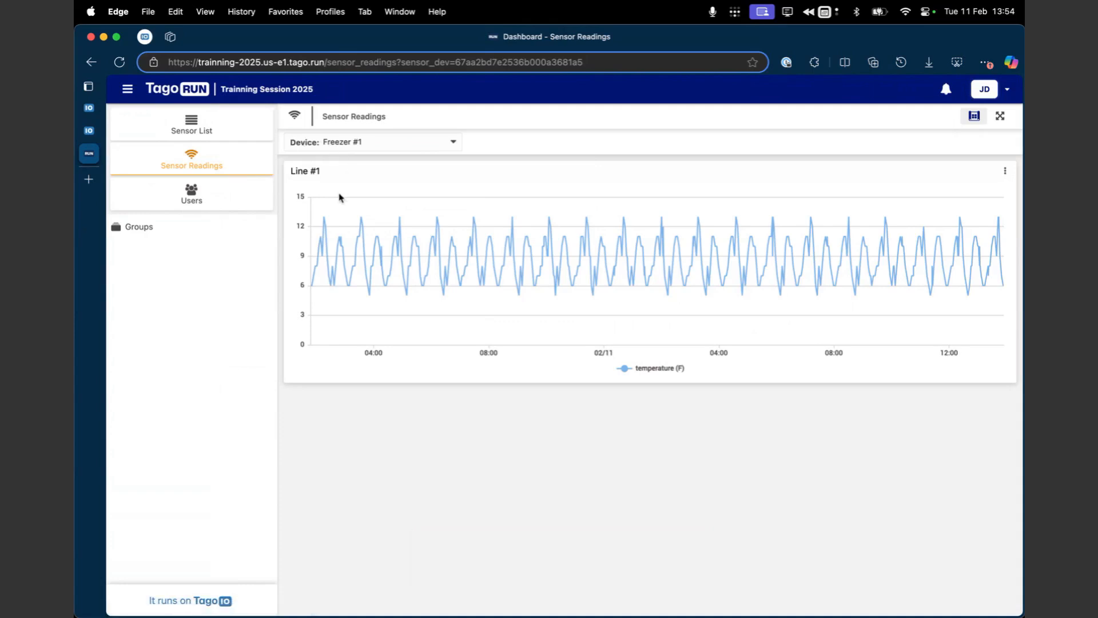
left_click(379, 144)
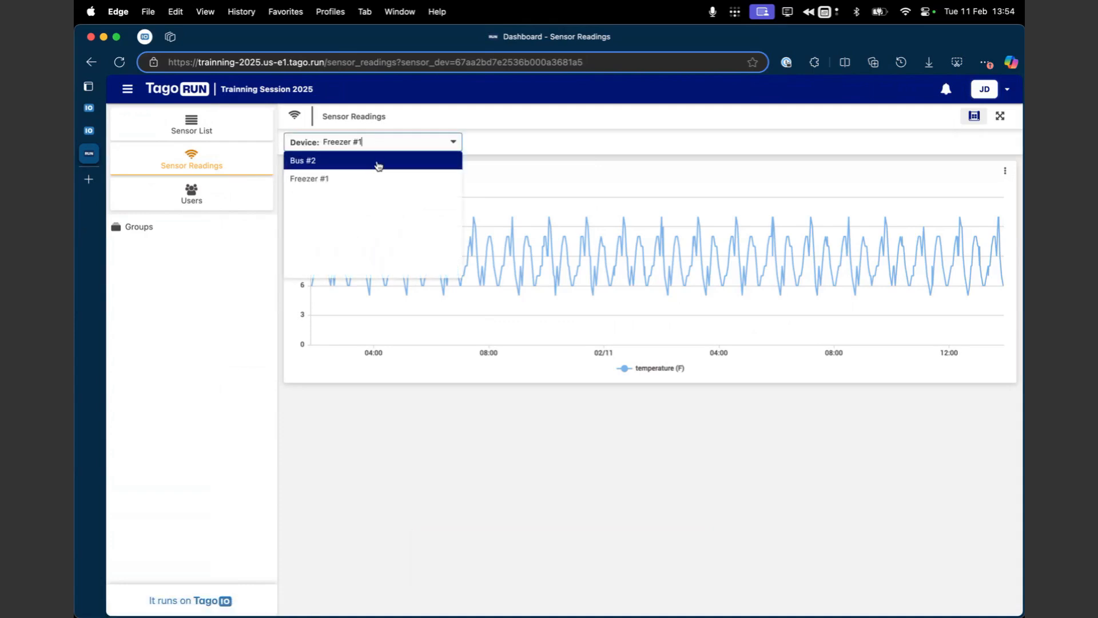
left_click(483, 147)
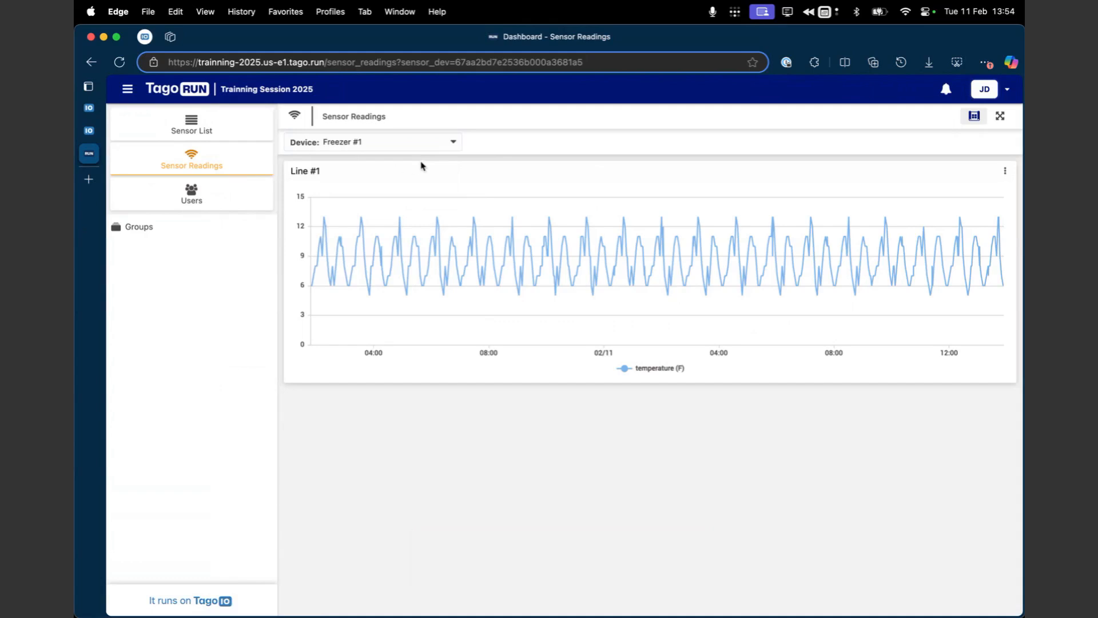
Step: Switch to the TagoIO admin, divide the Sensor Readings dashboard into two tabs titled Freezer and Bus, and save the dashboard settings
left_click(89, 130)
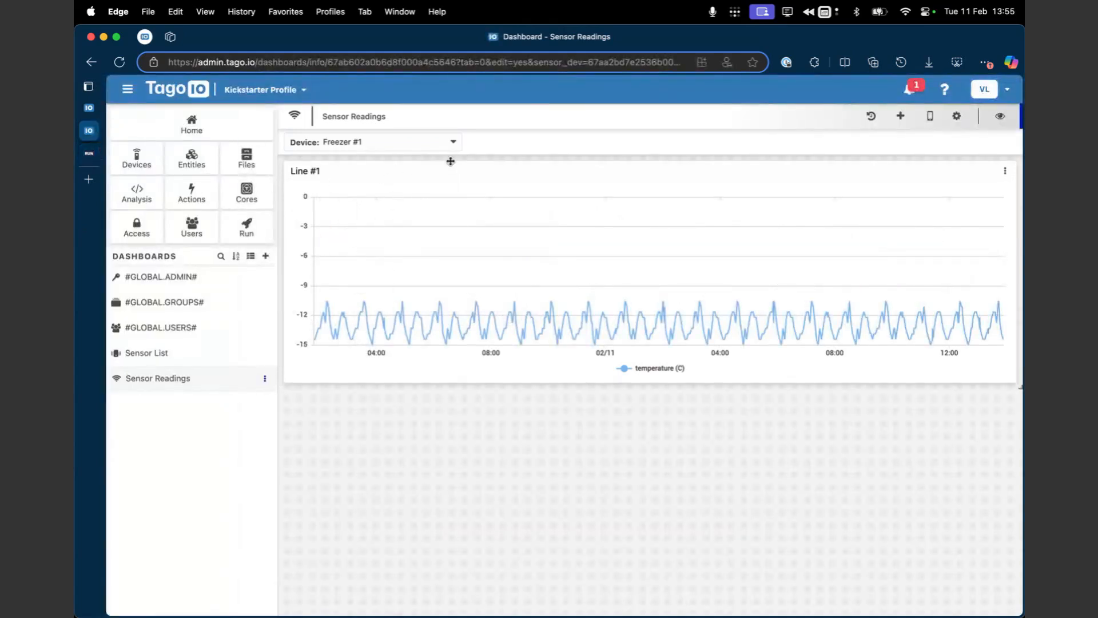
left_click(433, 143)
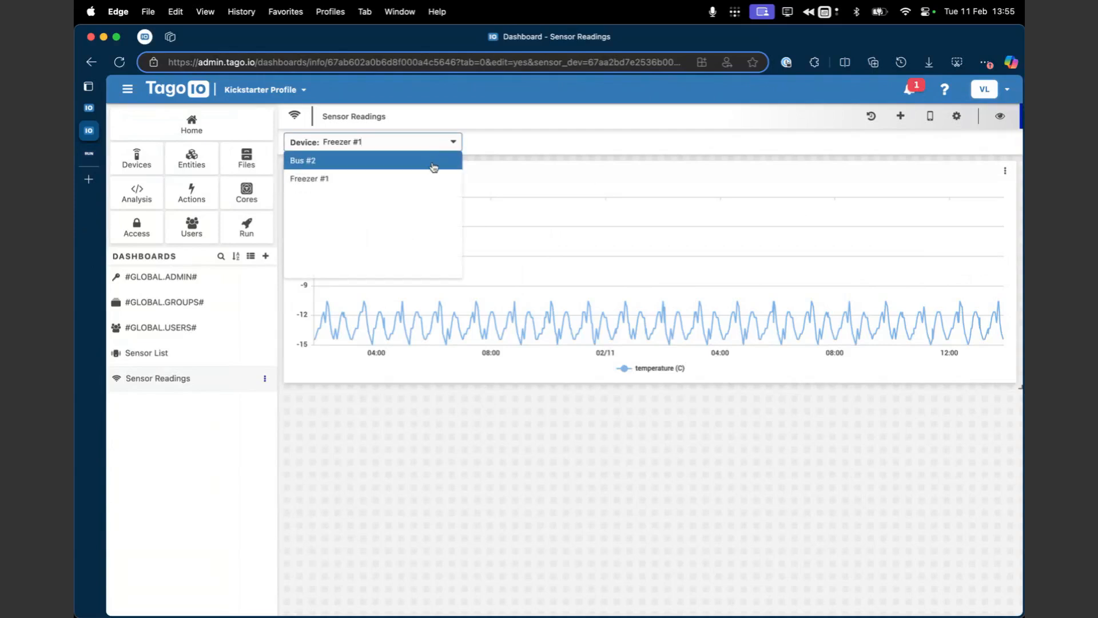
left_click(518, 148)
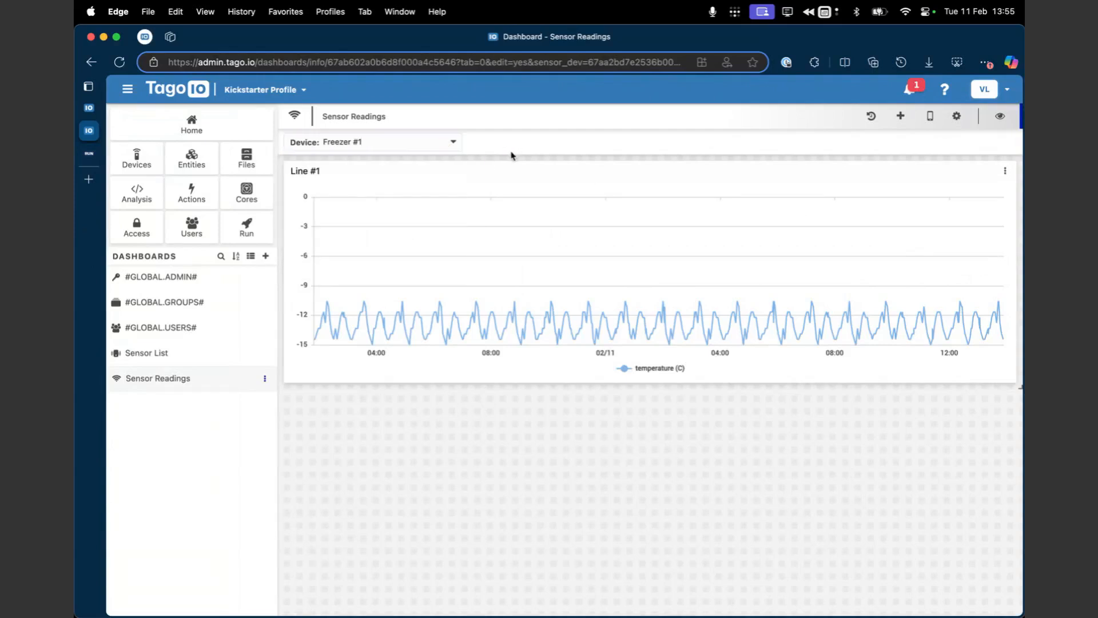
left_click(955, 116)
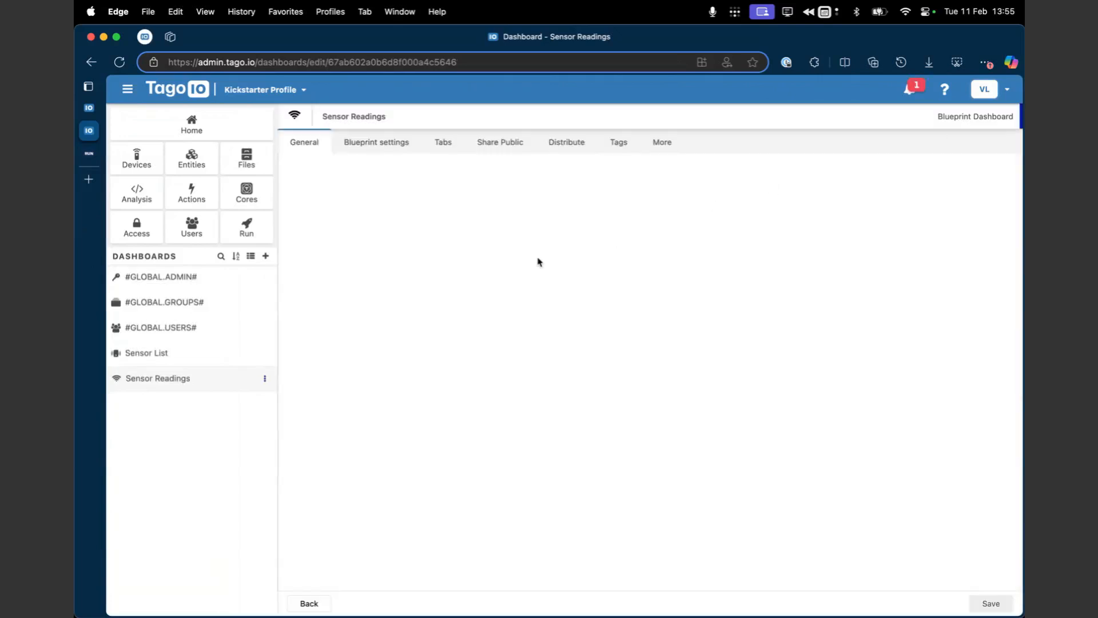
left_click(444, 143)
left_click(522, 237)
type("Freezer")
left_click(909, 237)
left_click(502, 264)
type("Bus")
left_click(682, 312)
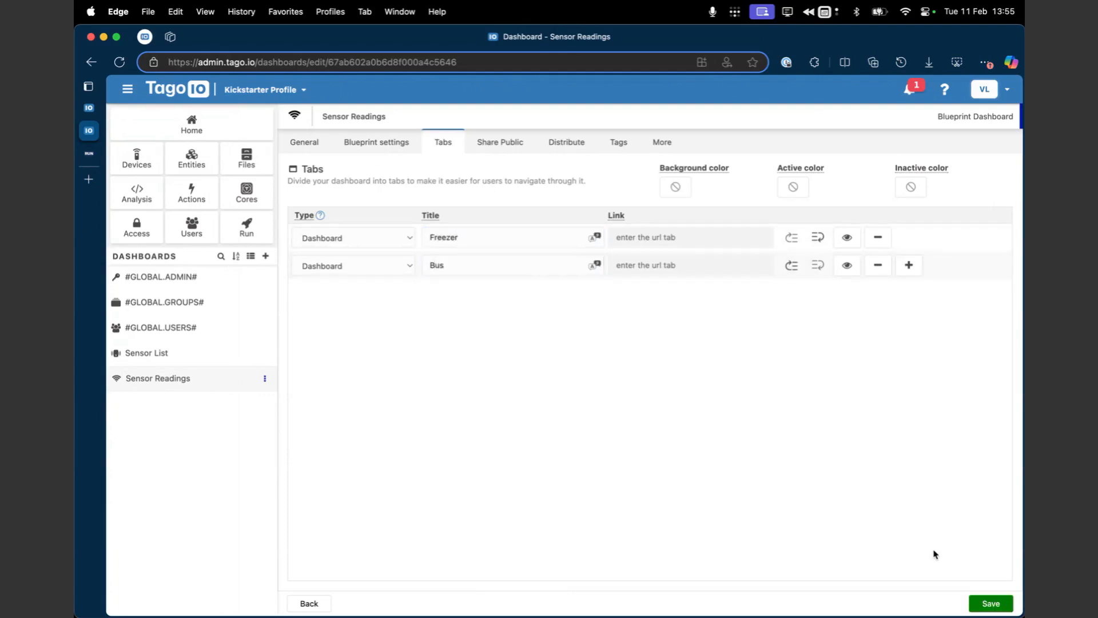
left_click(989, 602)
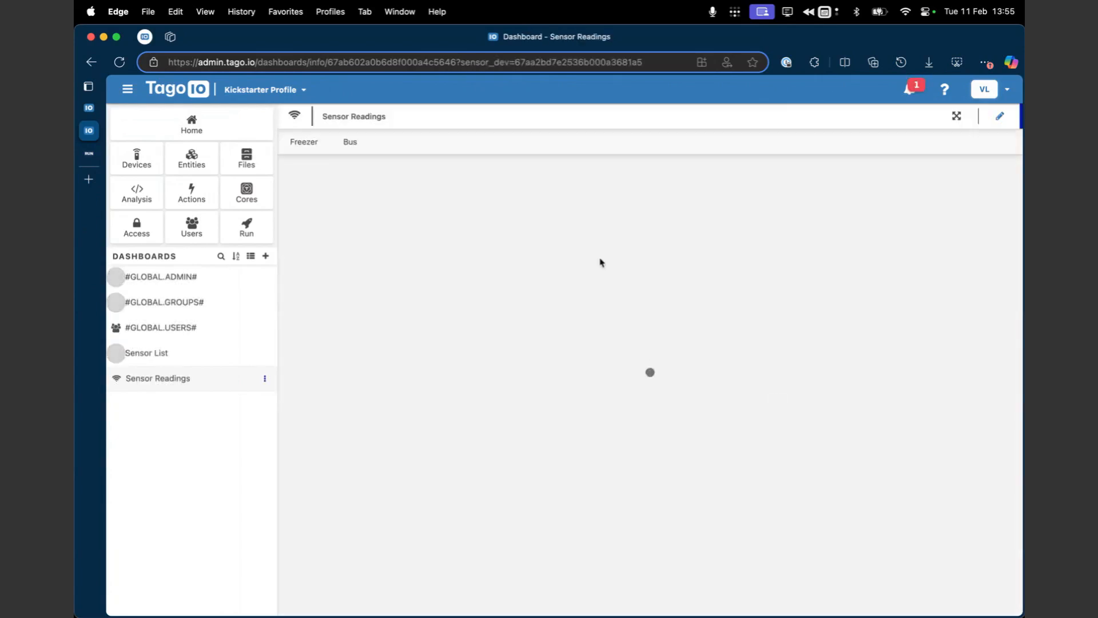
Step: Duplicate the Line #1 widget into the Bus tab of Sensor Readings and enlarge the copy to the dashboard's full width
left_click(998, 116)
left_click(1005, 196)
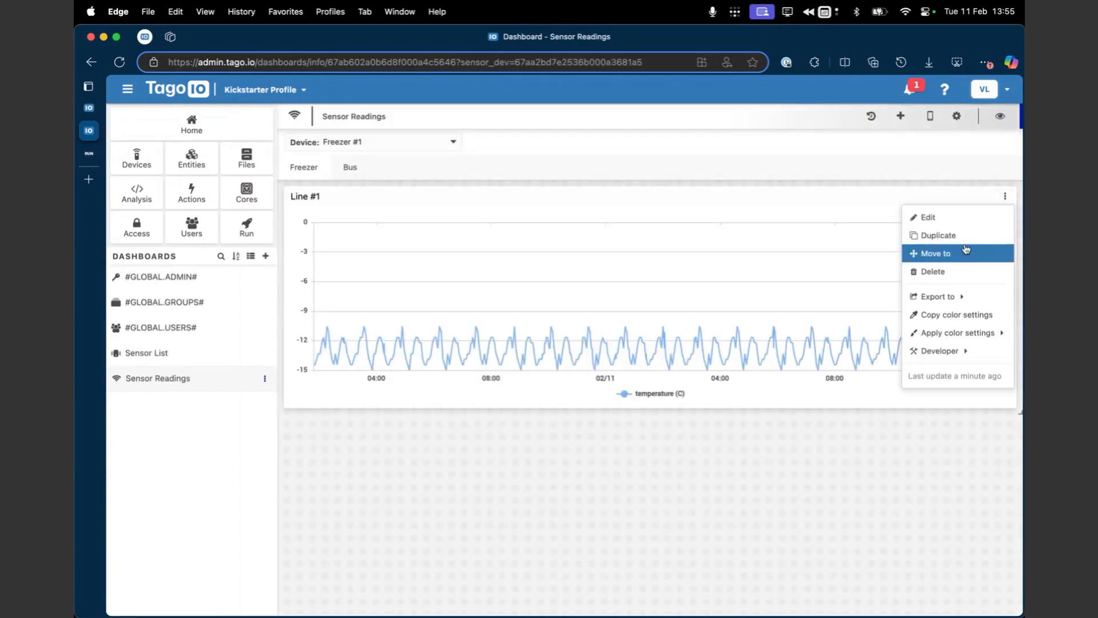
left_click(964, 243)
left_click(594, 390)
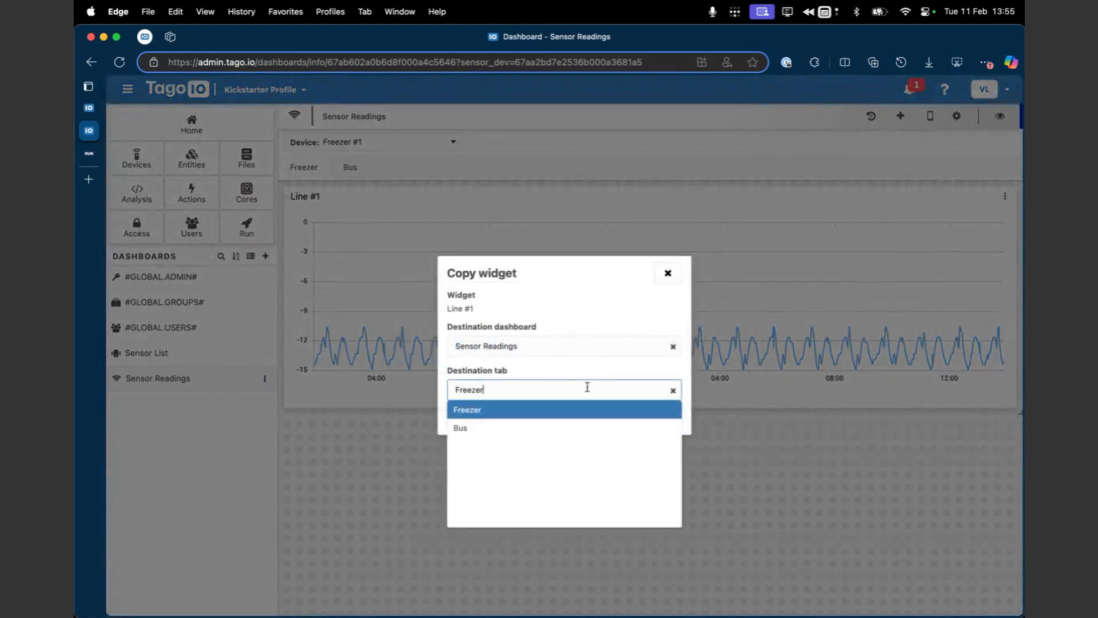
left_click(545, 429)
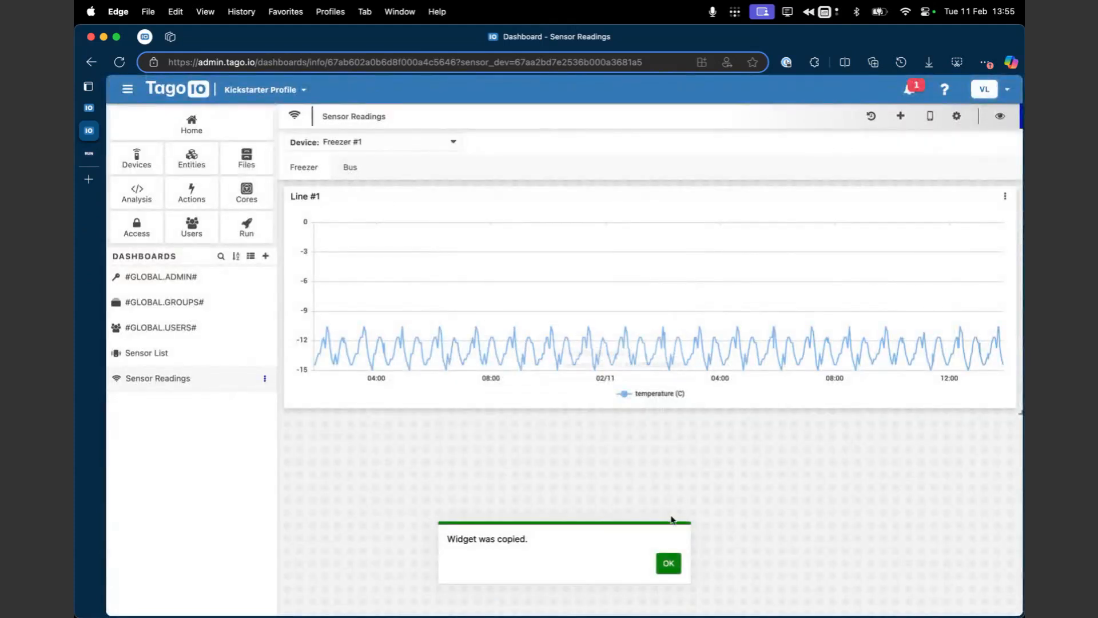
left_click(350, 167)
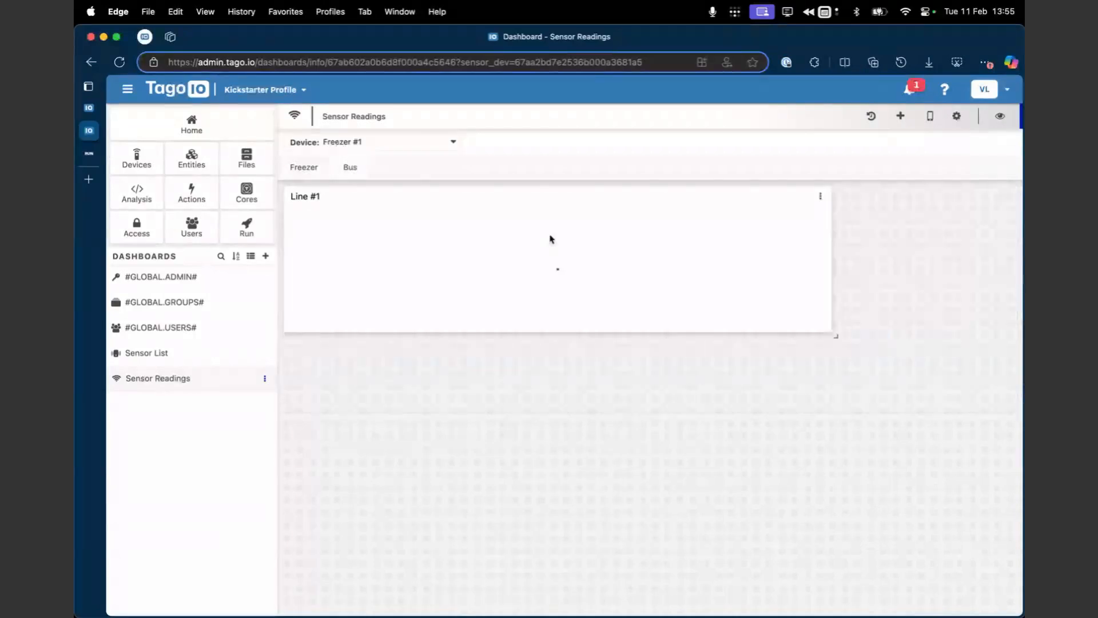
left_click_drag(835, 337, 1018, 397)
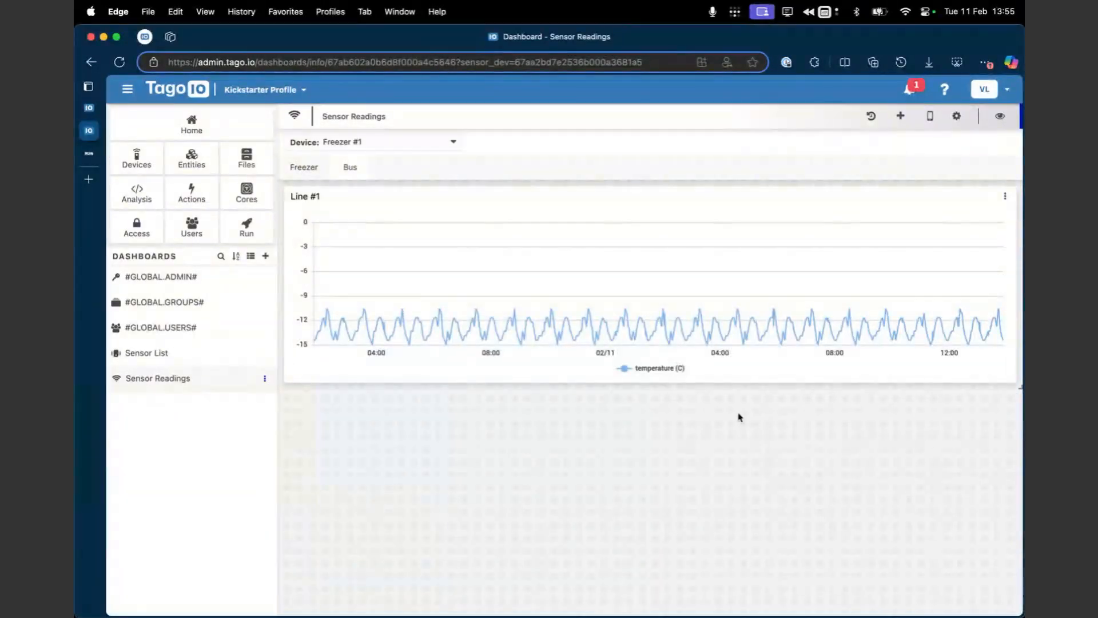
Step: Select device Bus #2 and change the variable of the Bus tab's line widget to fuel_level
left_click(408, 138)
left_click(396, 163)
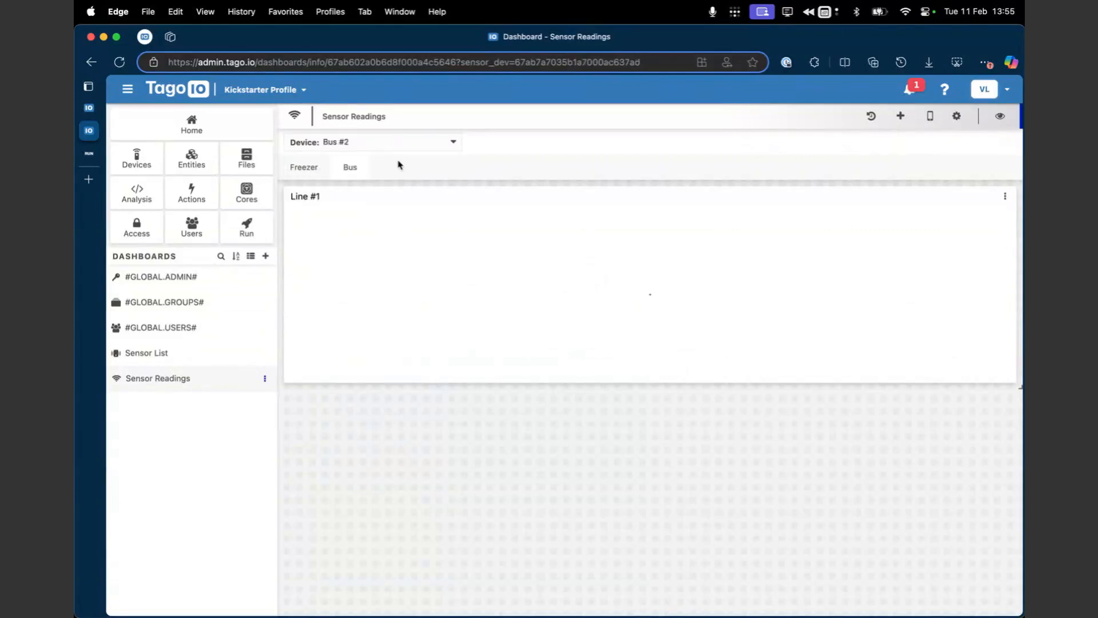
left_click(97, 108)
left_click(131, 130)
left_click(1005, 195)
left_click(982, 216)
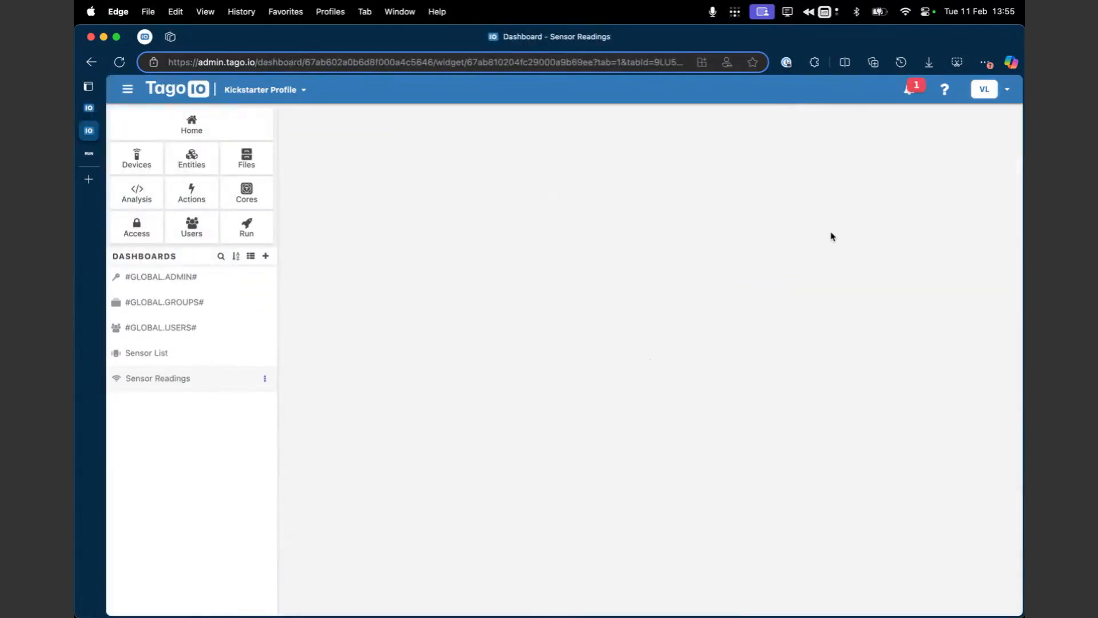
left_click(870, 245)
left_click(875, 210)
left_click(869, 309)
type("fuel_level")
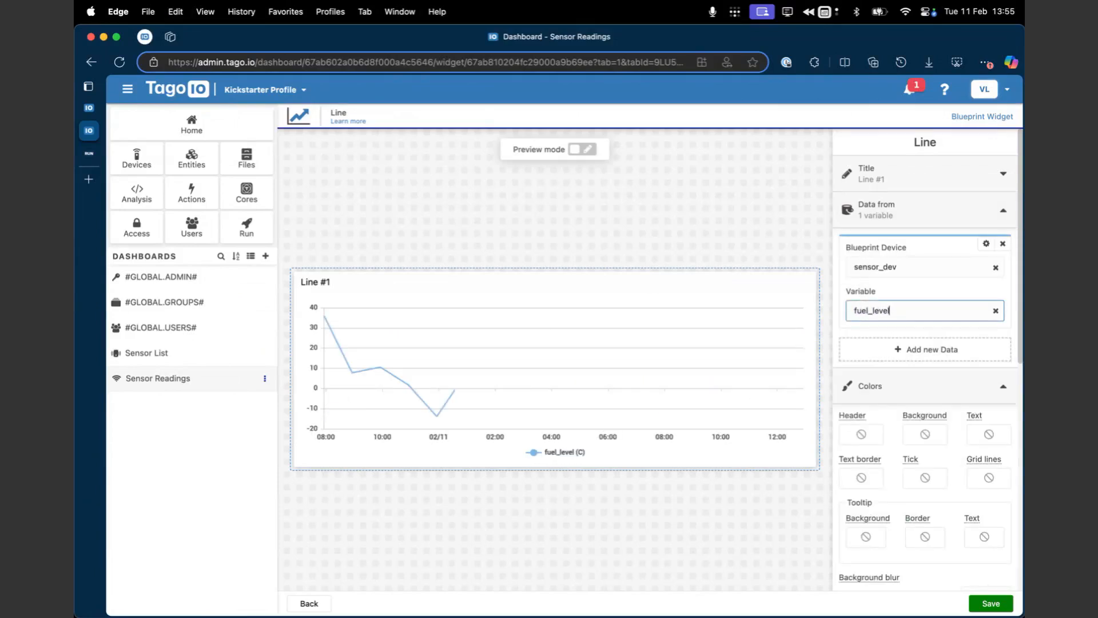
Step: Disable the formula for the fuel_level variable and save the line widget
left_click(986, 244)
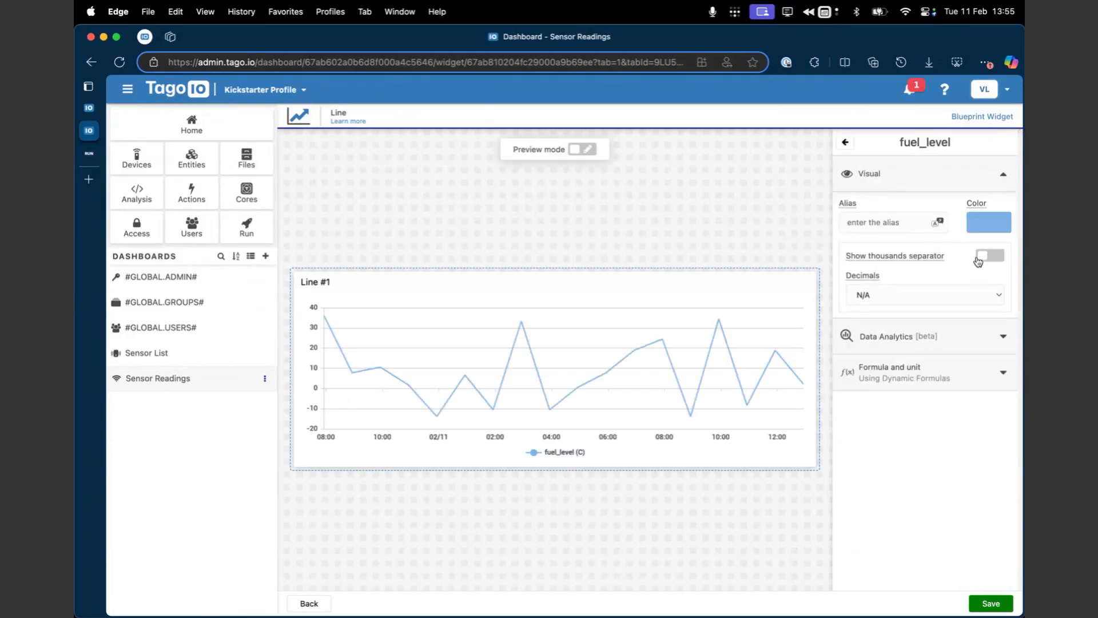
left_click(933, 379)
left_click(907, 432)
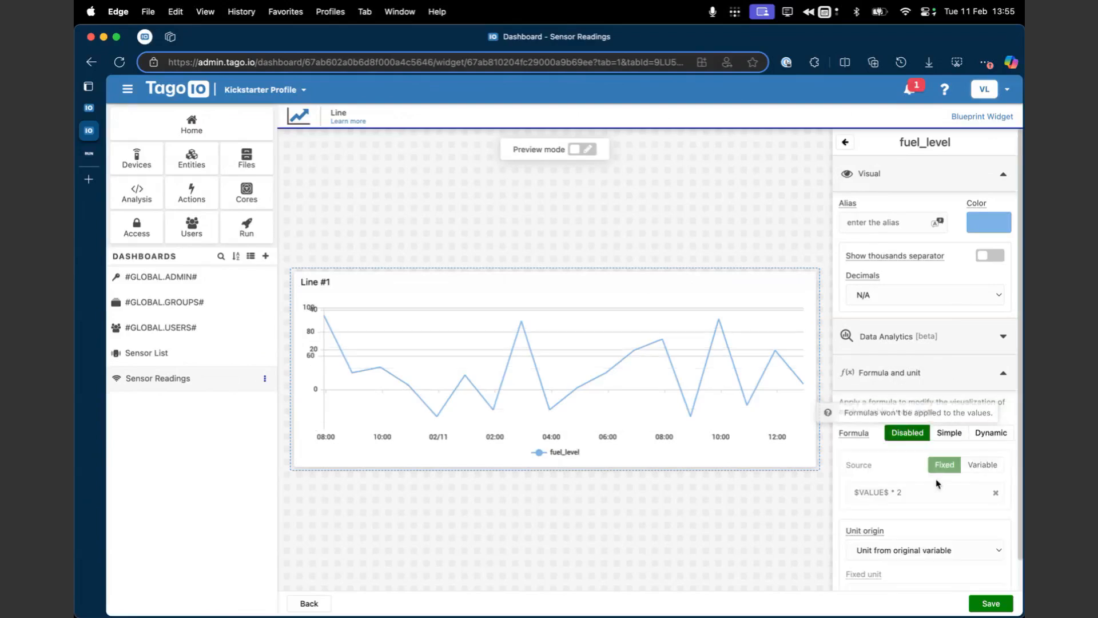
left_click(990, 603)
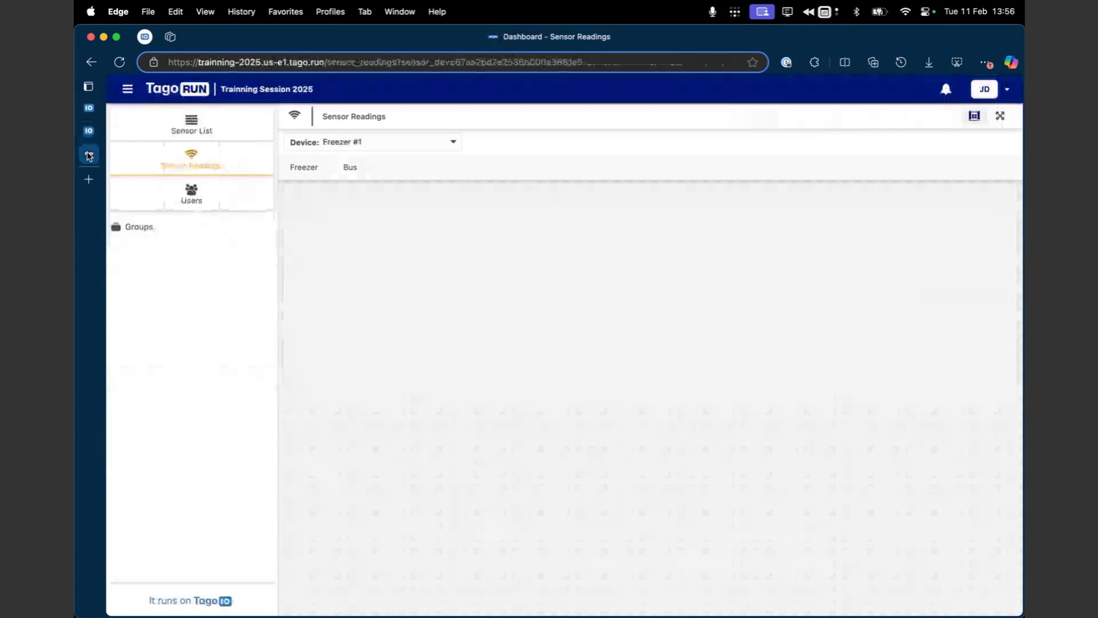
Step: In TagoRUN, compare the Freezer and Bus tabs of the Sensor Readings dashboard with device Bus #2 selected
left_click(243, 167)
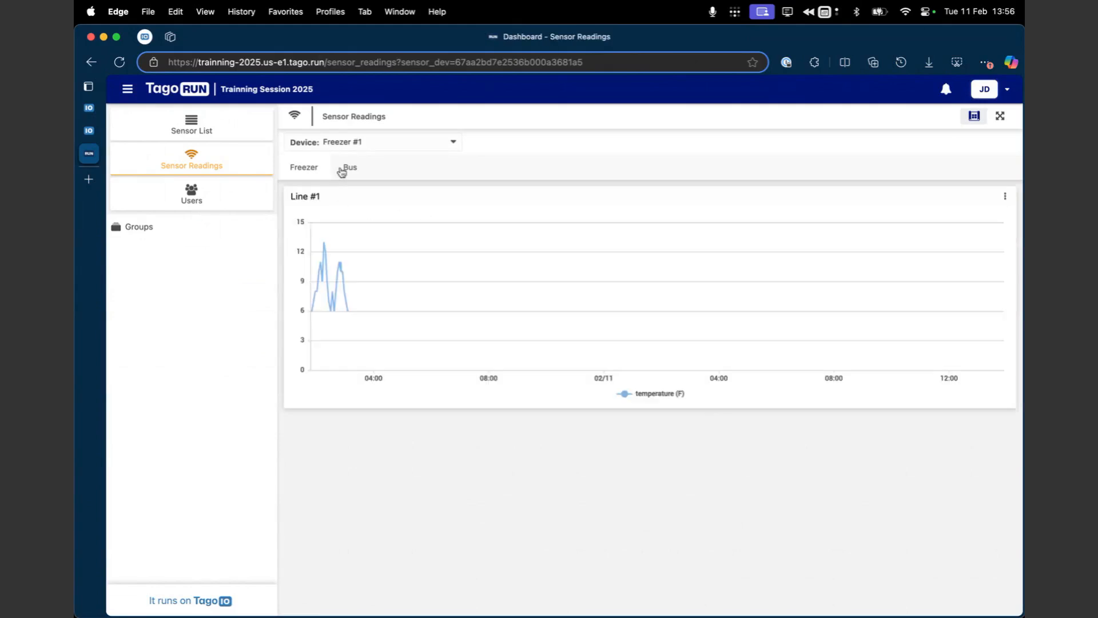
left_click(366, 146)
left_click(355, 161)
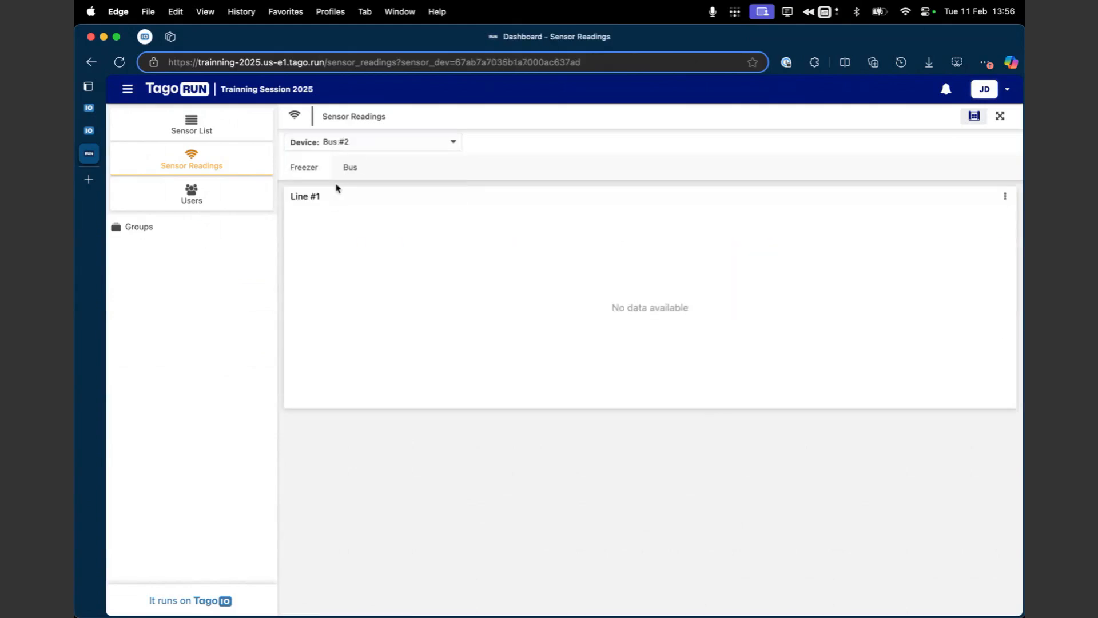
left_click(346, 170)
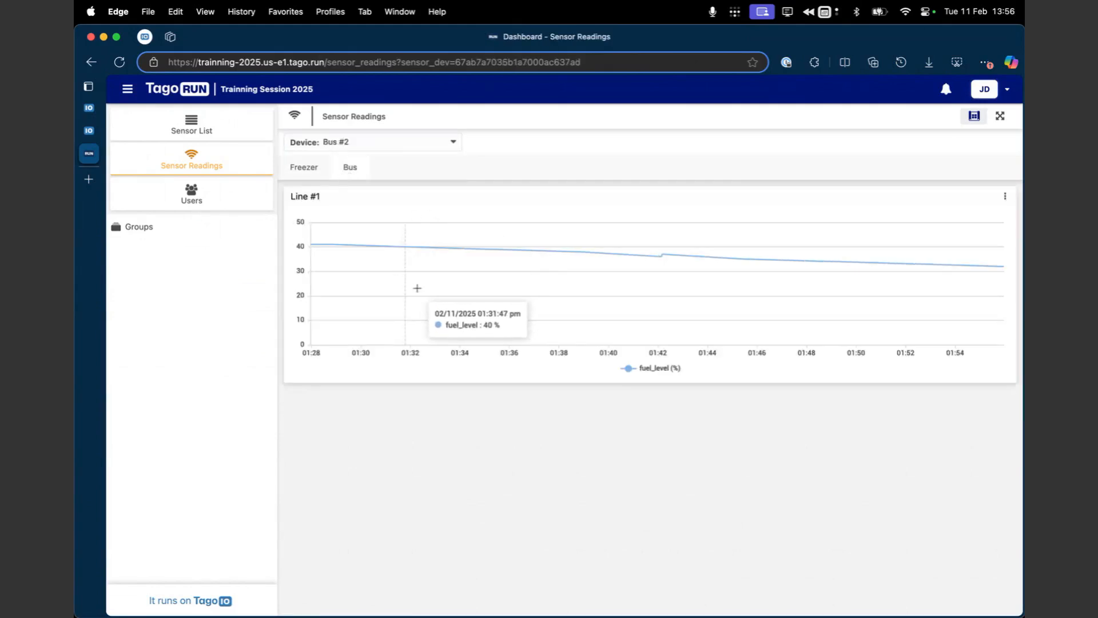
left_click(304, 170)
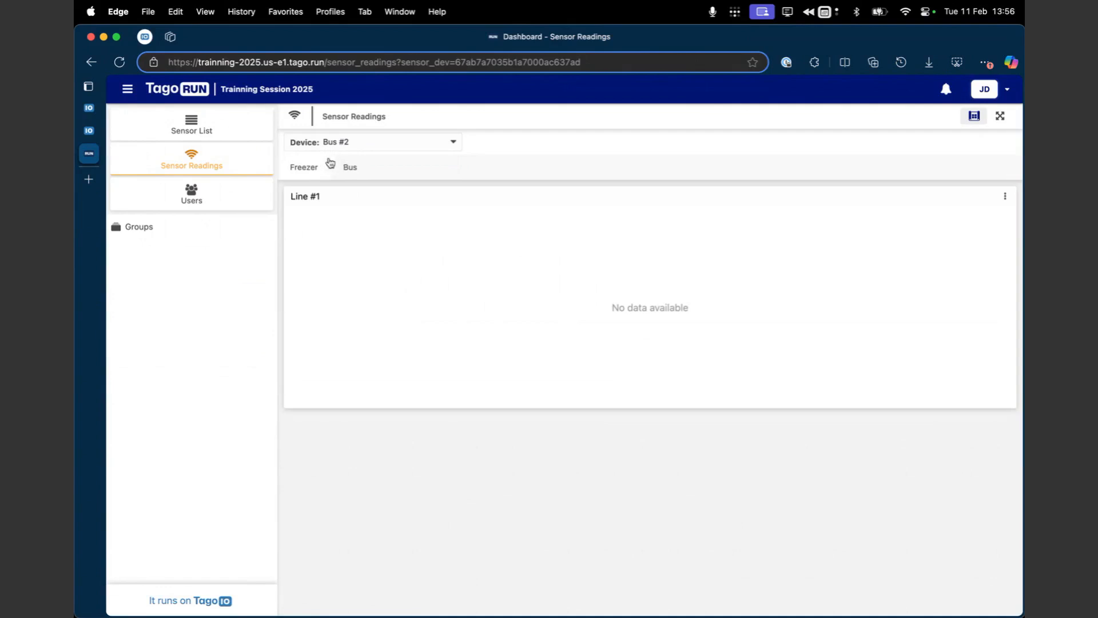
left_click(350, 144)
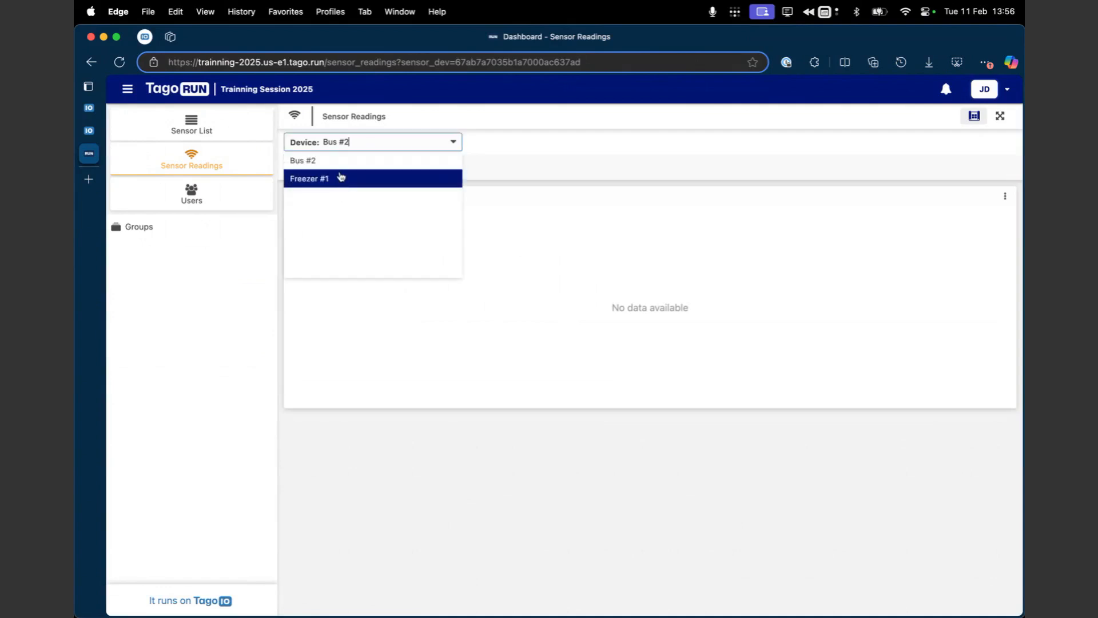
left_click(328, 299)
Step: Back in the TagoIO admin, add a device-tag visibility condition to the Freezer tab using blueprint device sensor_dev
left_click(89, 131)
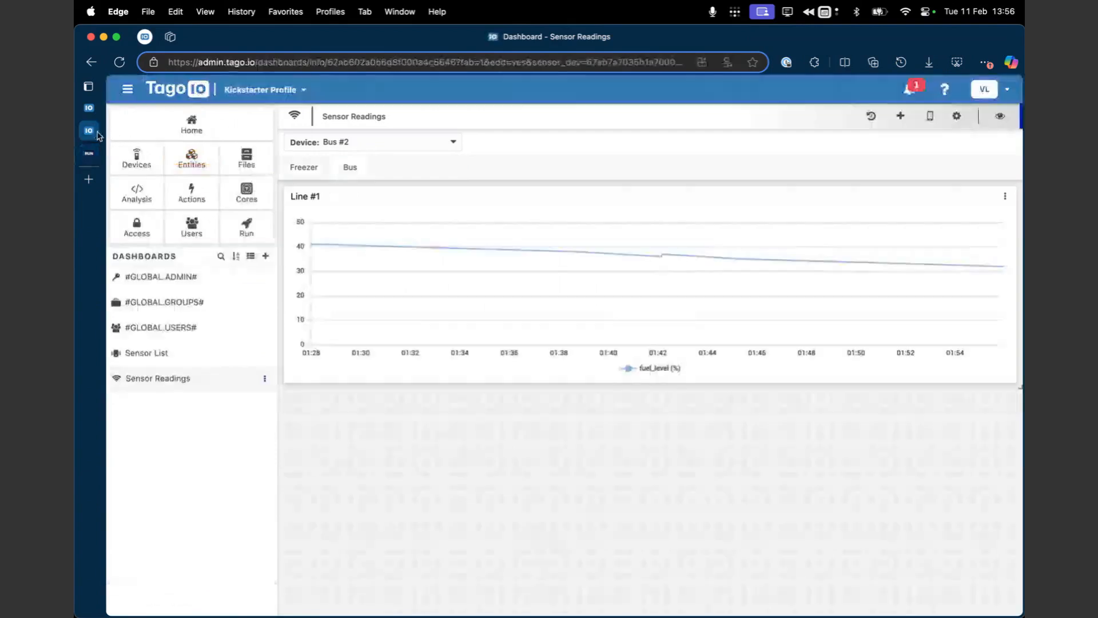
left_click(958, 116)
left_click(435, 147)
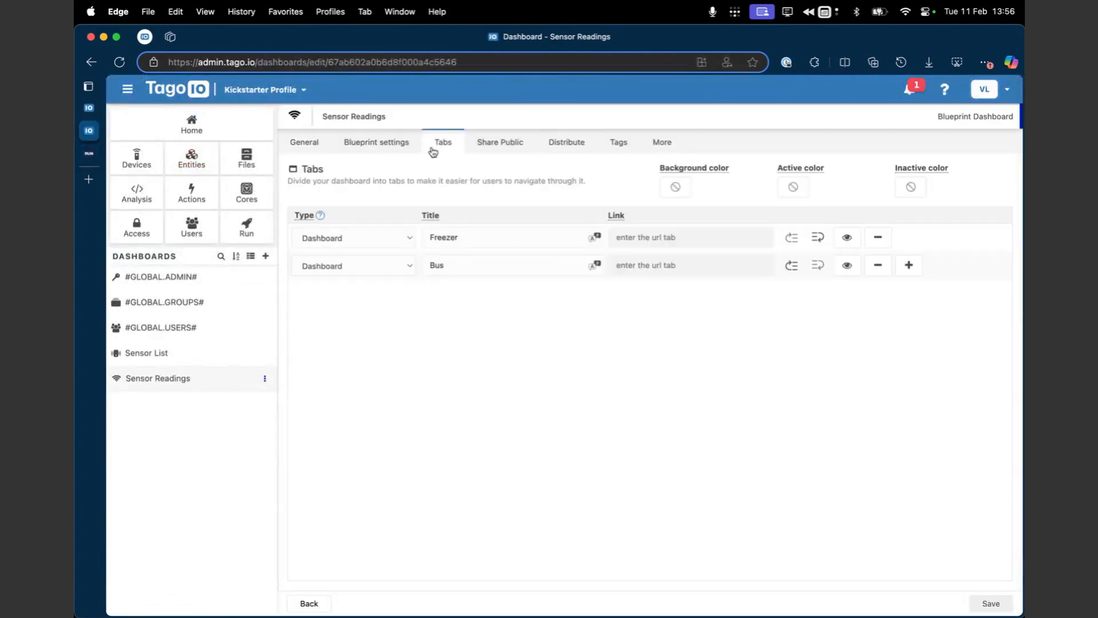
left_click(847, 237)
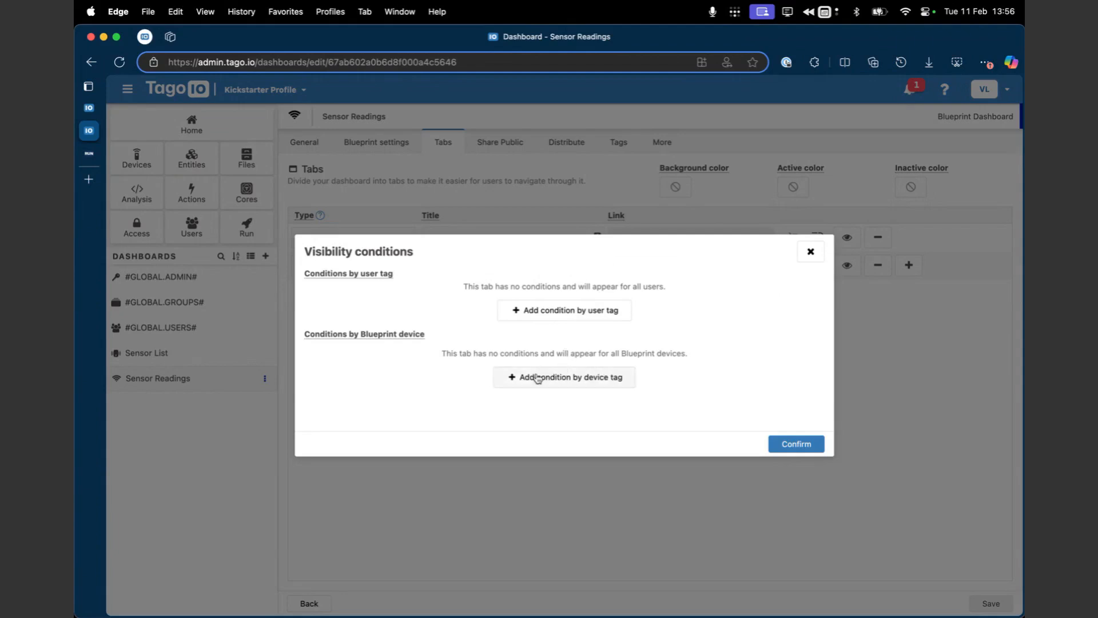
mouse_move(406, 336)
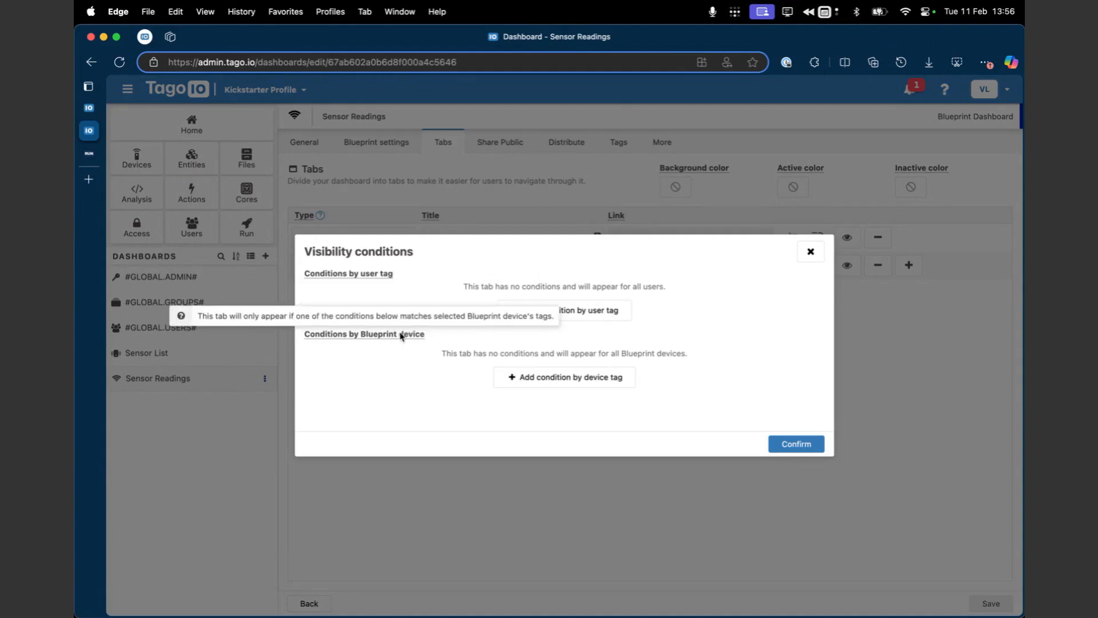
left_click(565, 383)
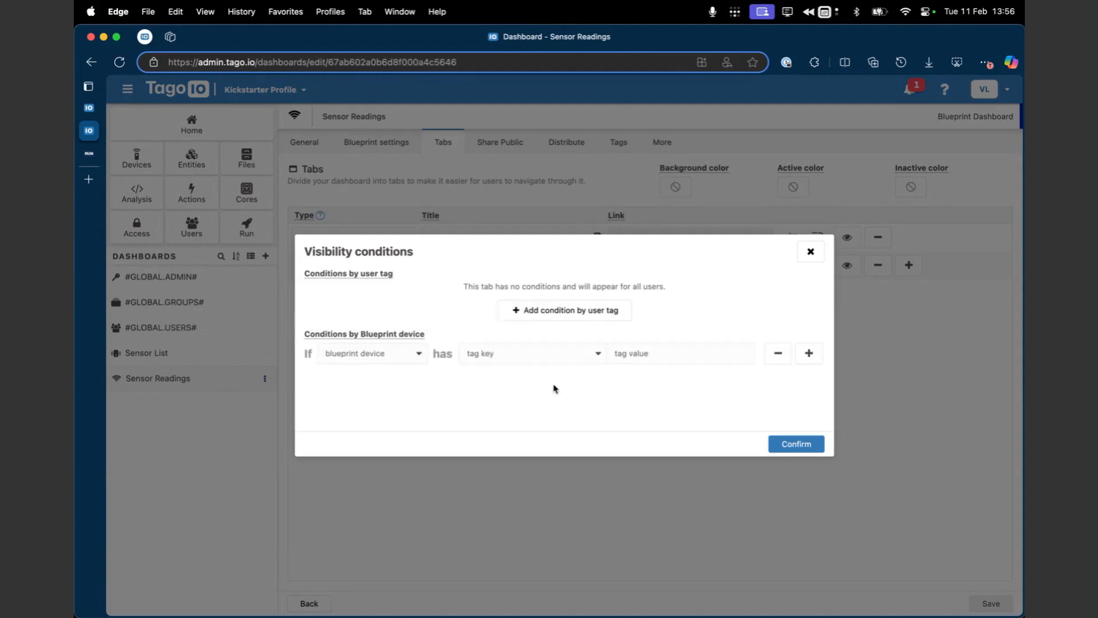
left_click(397, 358)
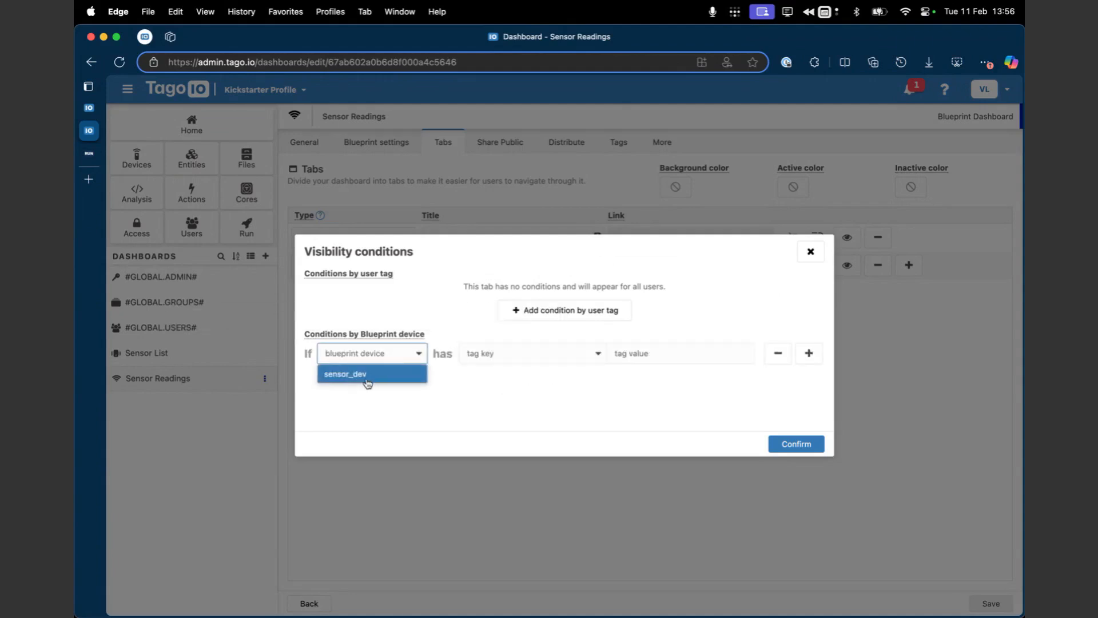
left_click(380, 376)
left_click(597, 361)
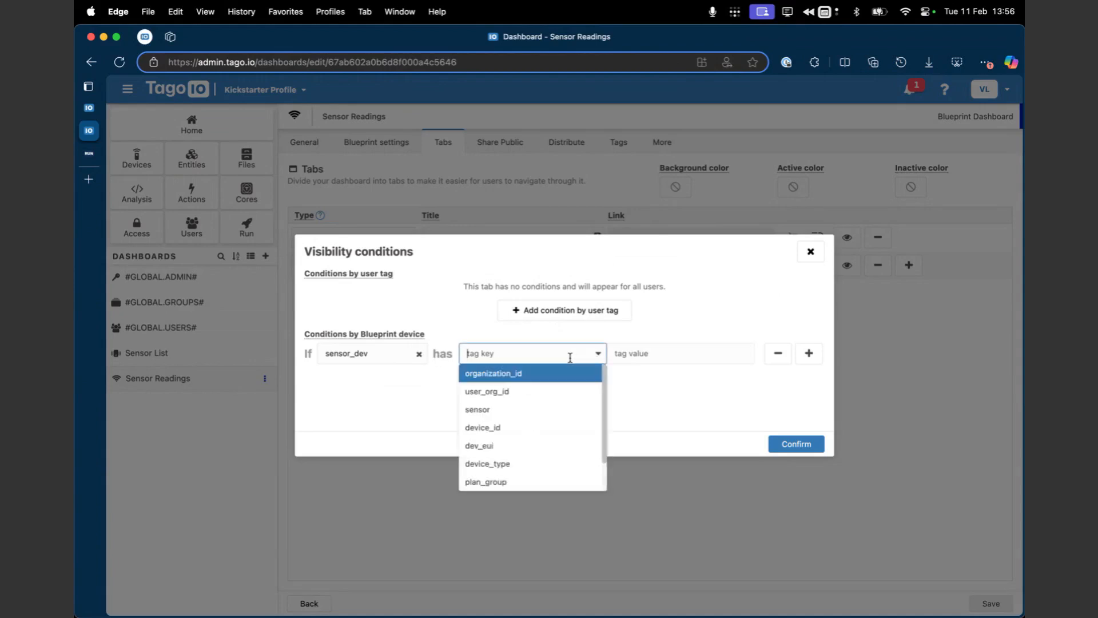
left_click(647, 359)
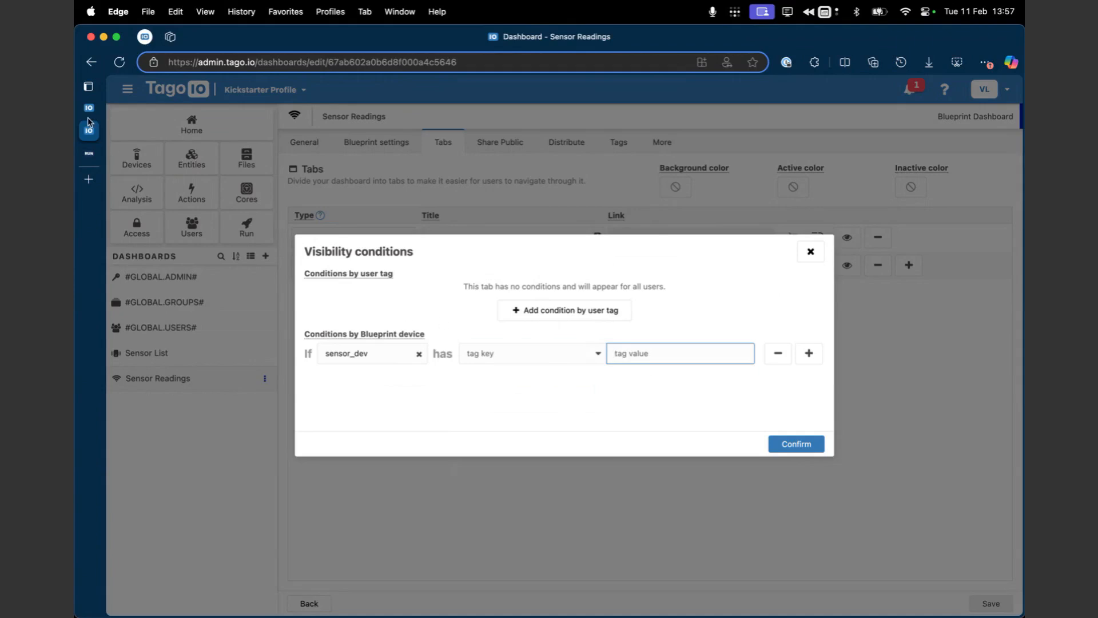
Step: Look up the sensor tag's key and value on the Freezer #1 device, then return to the tab's visibility conditions
left_click(132, 107)
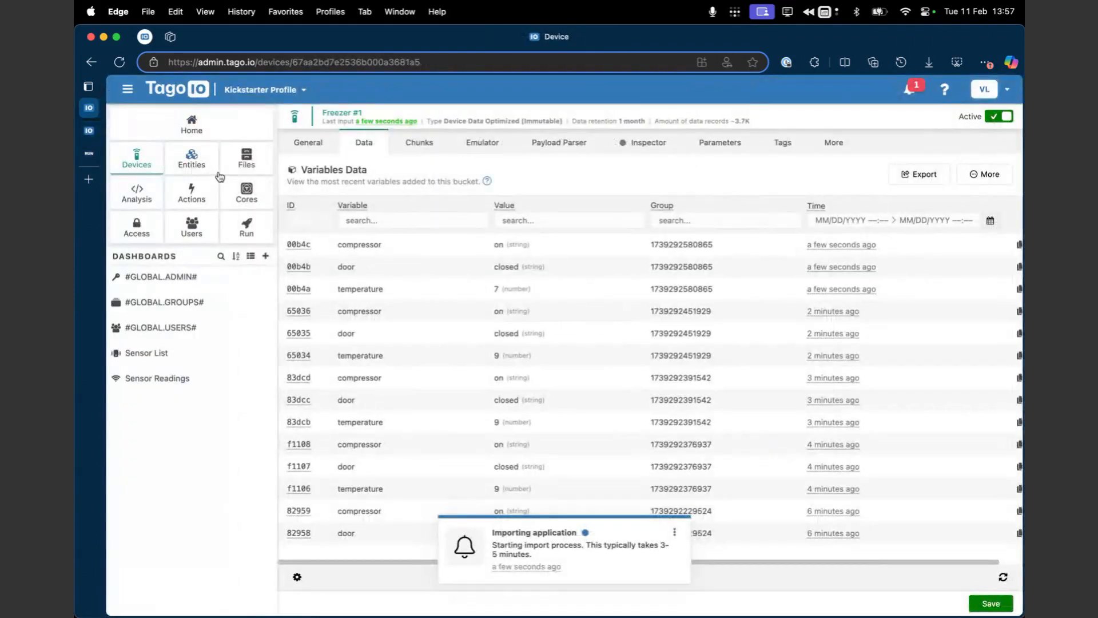
left_click(788, 145)
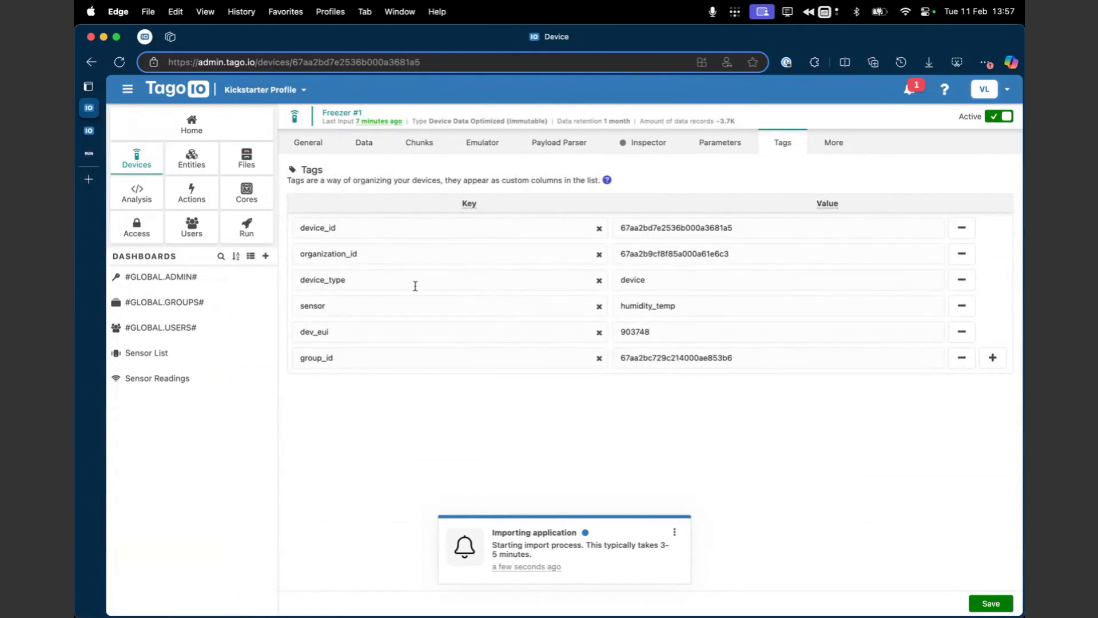
left_click_drag(381, 311, 315, 310)
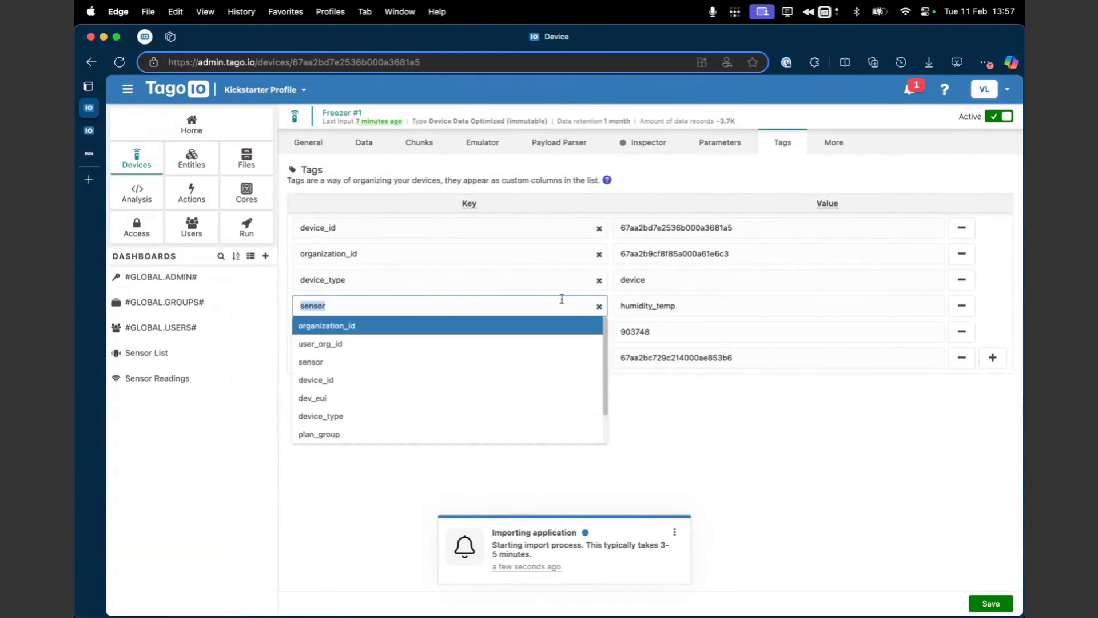
left_click(631, 301)
key("super+c")
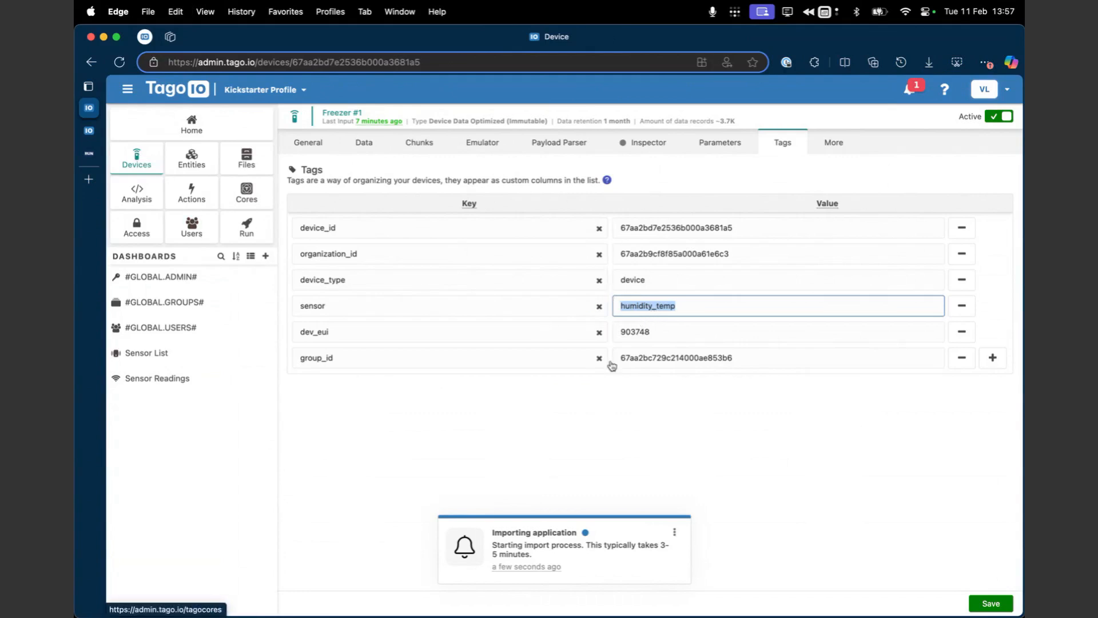
left_click(90, 132)
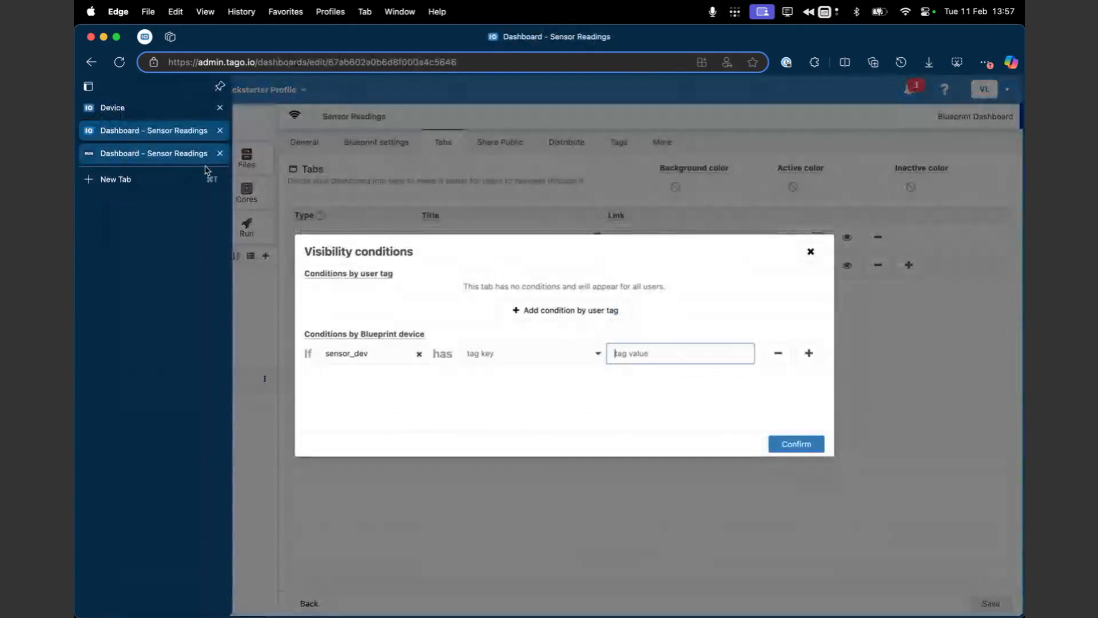
left_click(530, 354)
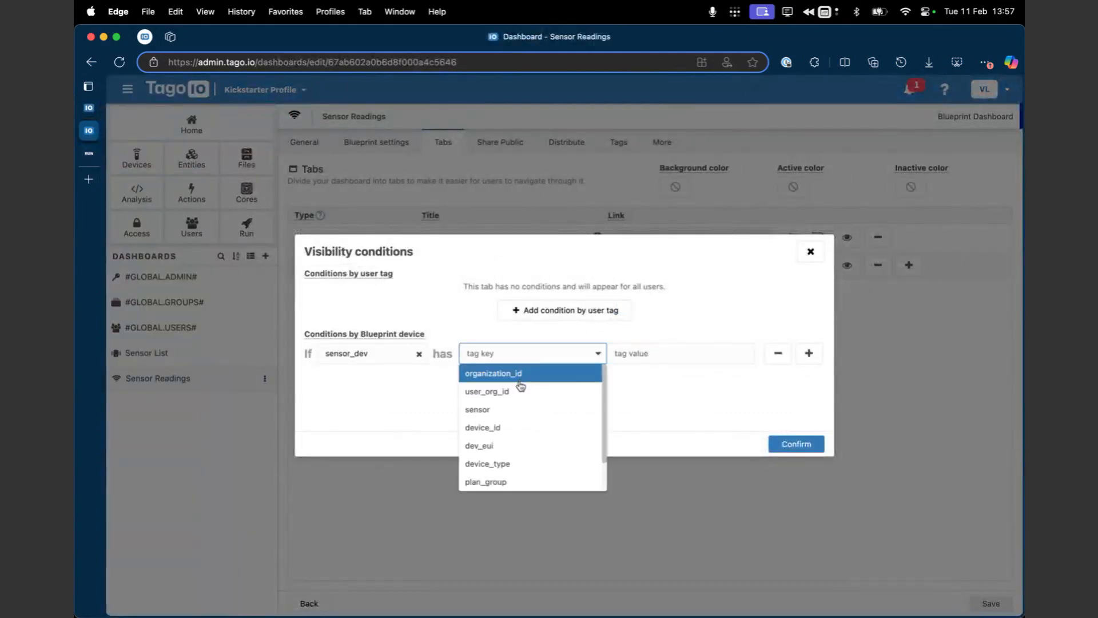
left_click(736, 393)
left_click(810, 251)
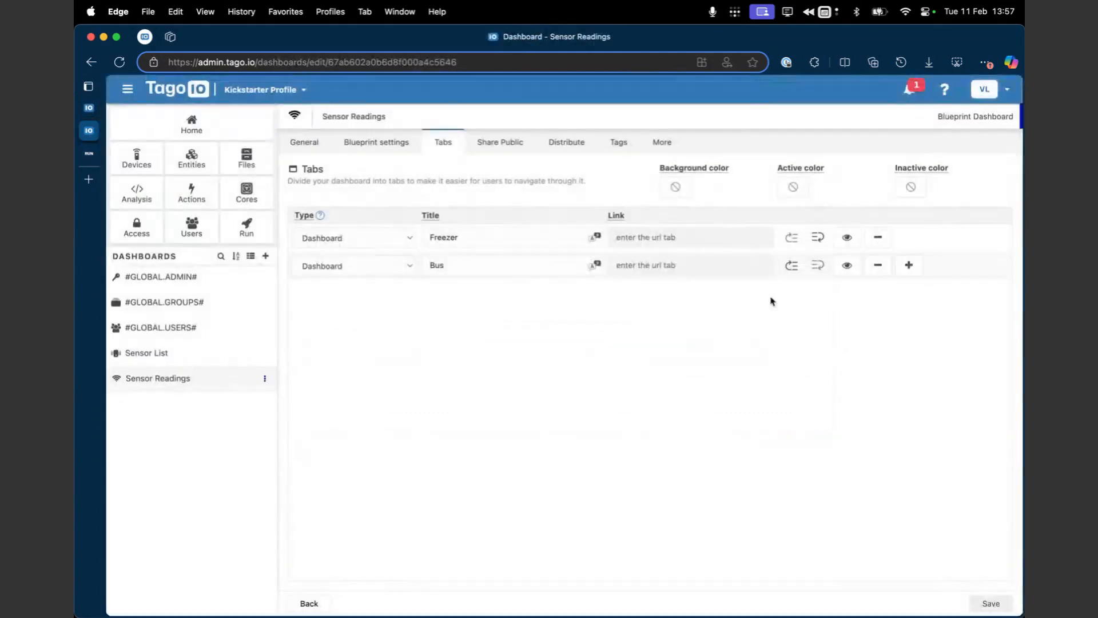
Step: Add a visibility condition to the Freezer tab requiring blueprint device sensor_dev to have tag key sensor with value humidity_temp
left_click(848, 265)
left_click(516, 377)
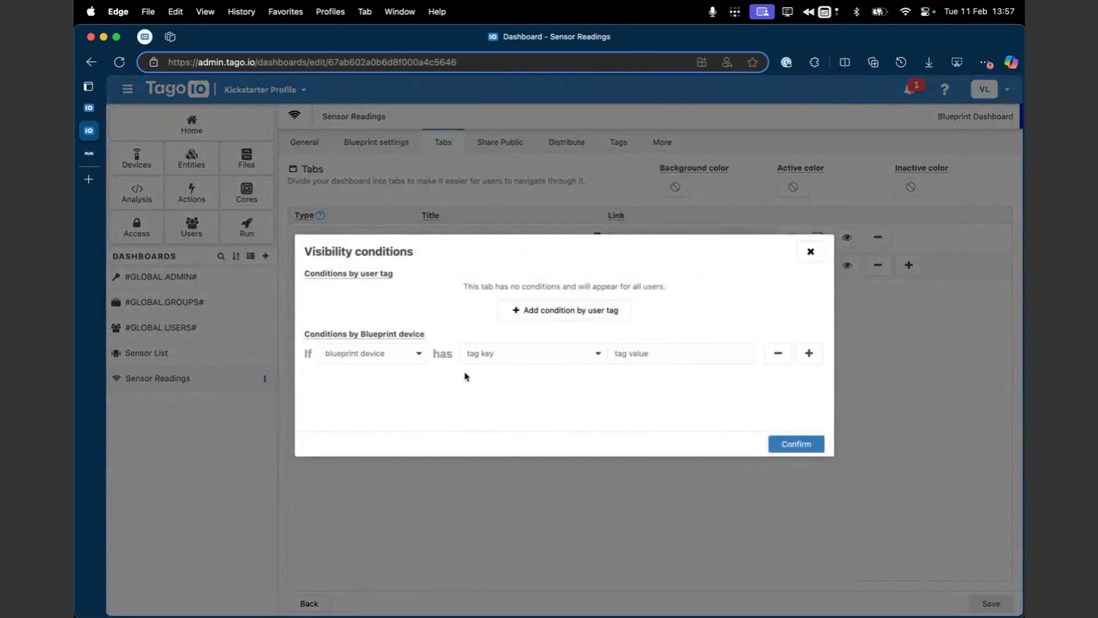
left_click(410, 355)
left_click(399, 374)
left_click(507, 355)
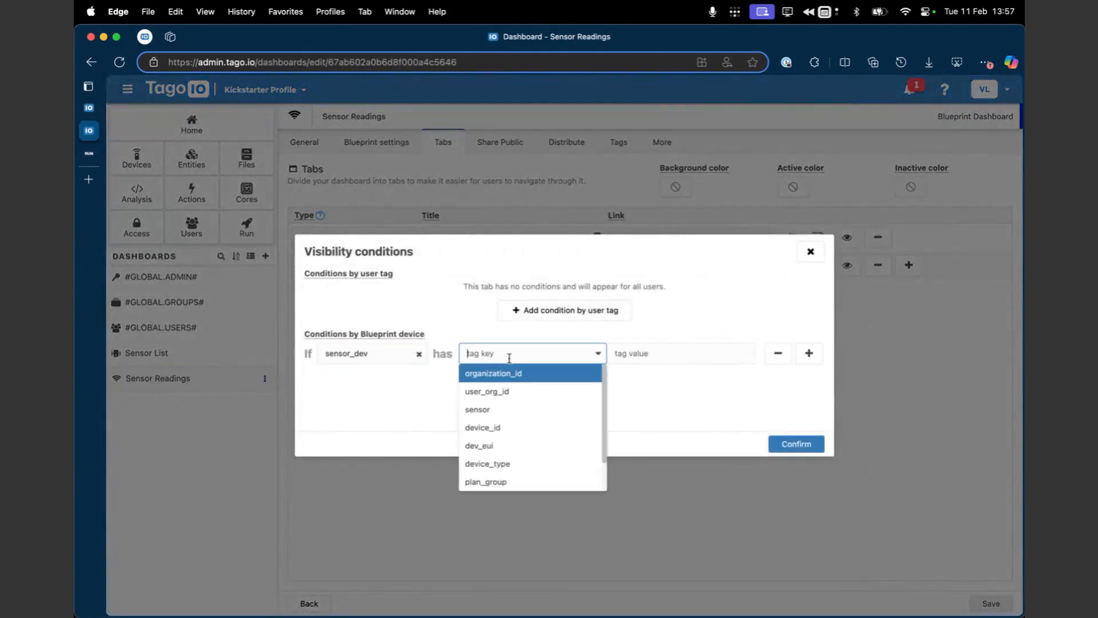
left_click(529, 406)
left_click(645, 357)
key("super+v")
left_click(784, 445)
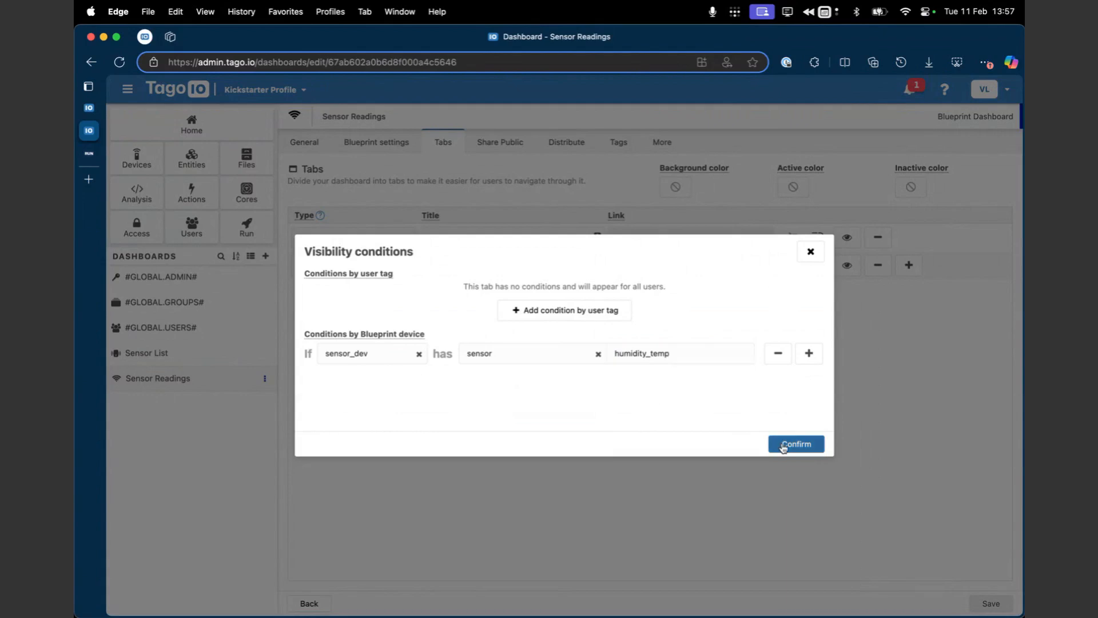
Step: Start a device-tag visibility condition for the Bus tab using blueprint device sensor_dev and tag key sensor
left_click(844, 273)
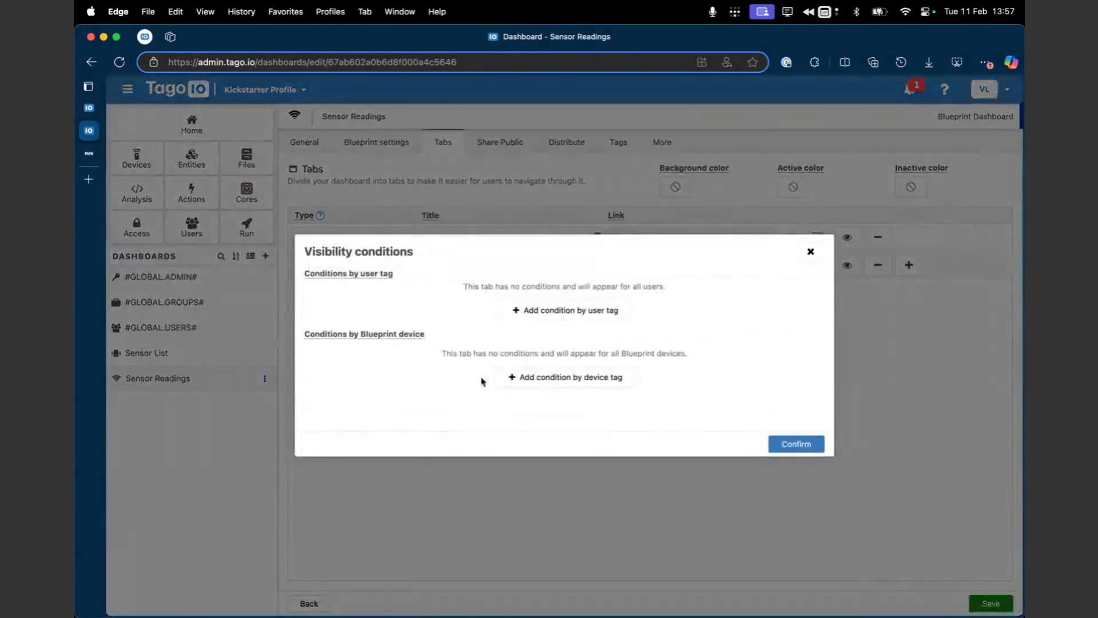
left_click(529, 377)
left_click(418, 352)
left_click(374, 375)
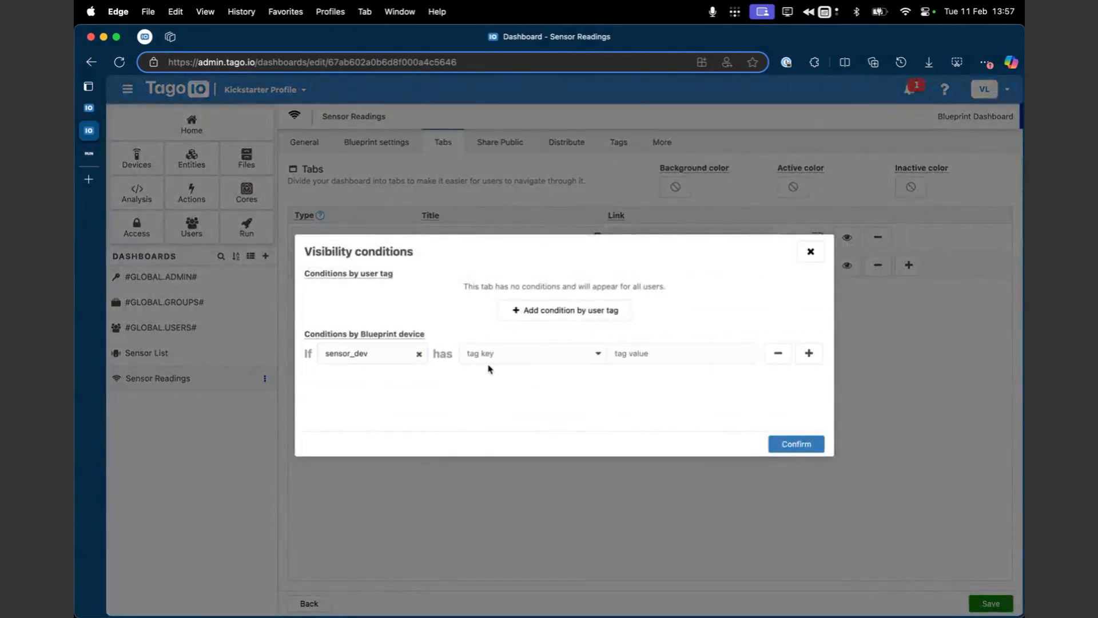
left_click(493, 360)
left_click(495, 411)
left_click(646, 359)
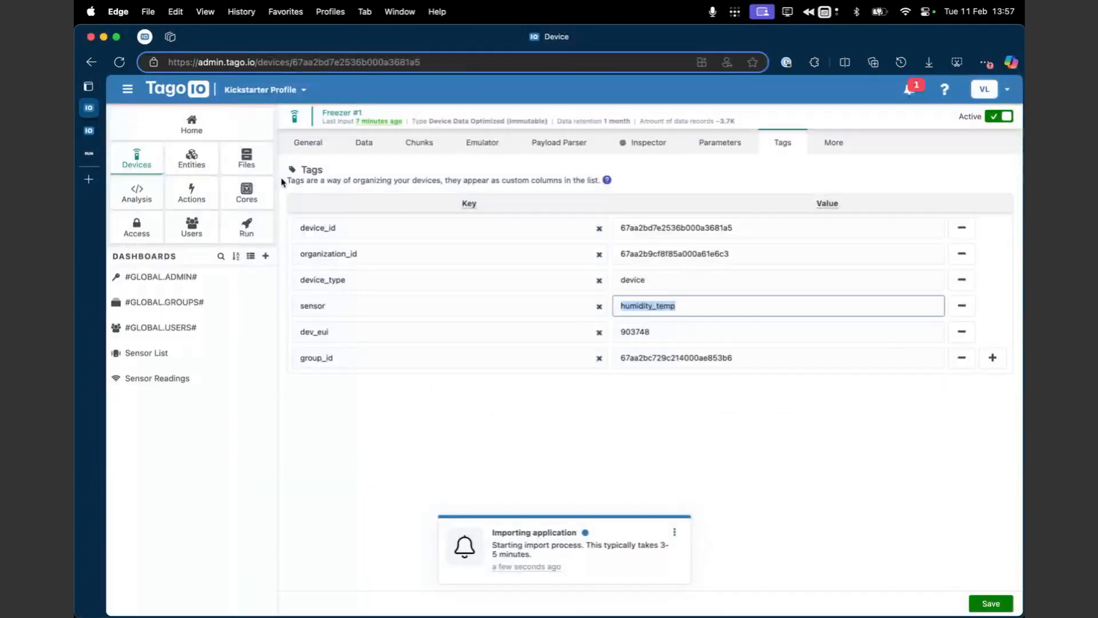
Step: Look up the sensor tag value of Bus #2 in the device list, then return to the Bus tab's visibility conditions
left_click(140, 150)
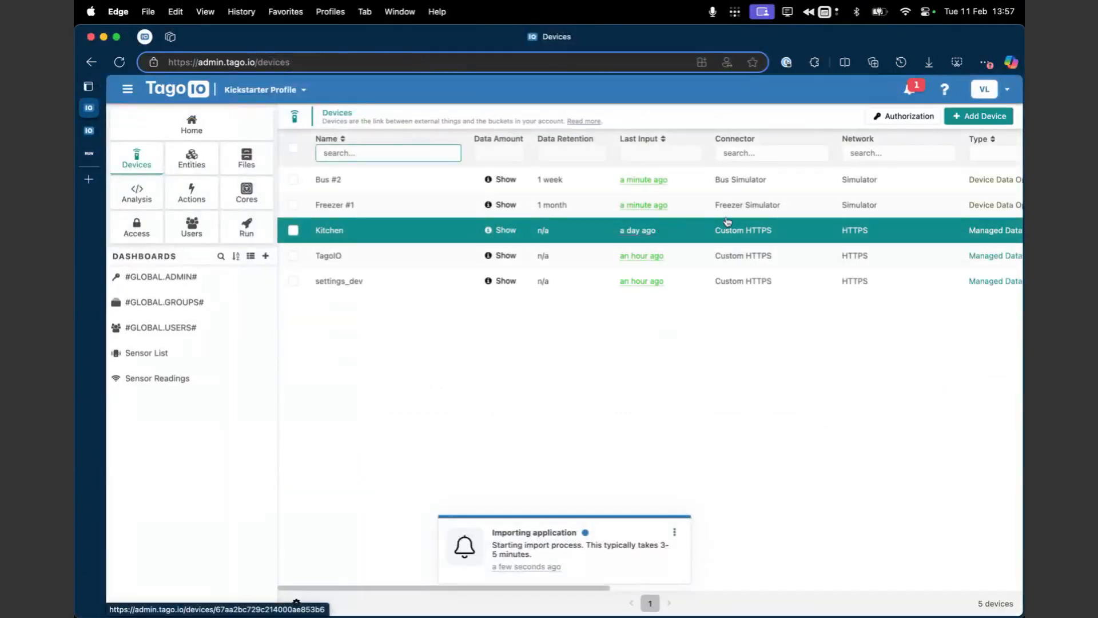
scroll(737, 222, "right", 10)
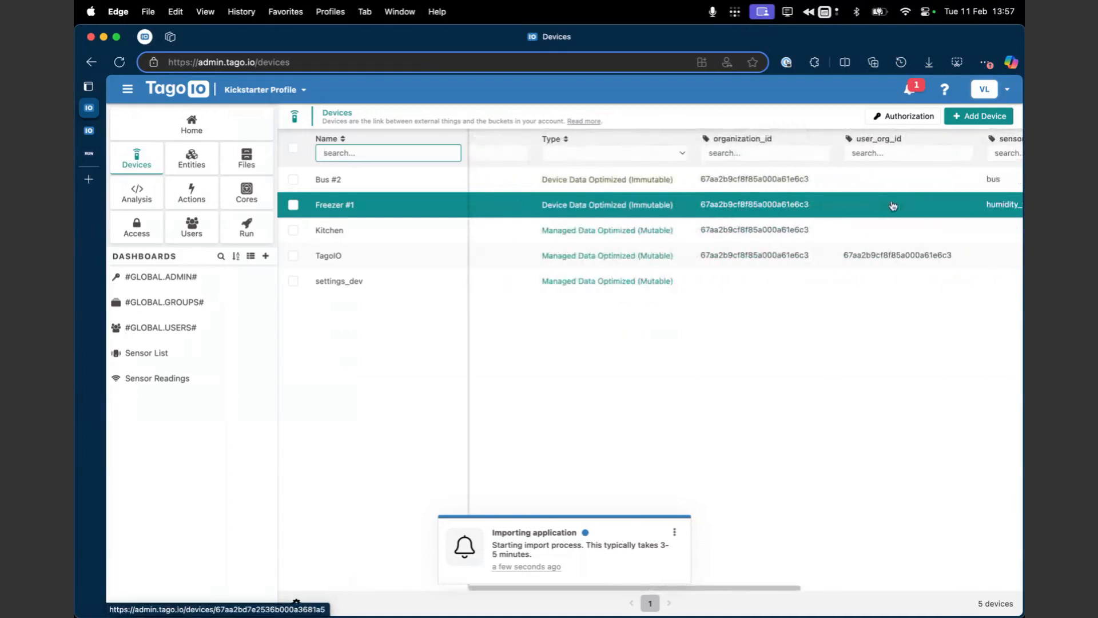
left_click(89, 153)
left_click(94, 133)
Step: Set the Bus tab condition's tag value to bus, confirm it and save the Sensor Readings dashboard
type("bus")
left_click(804, 444)
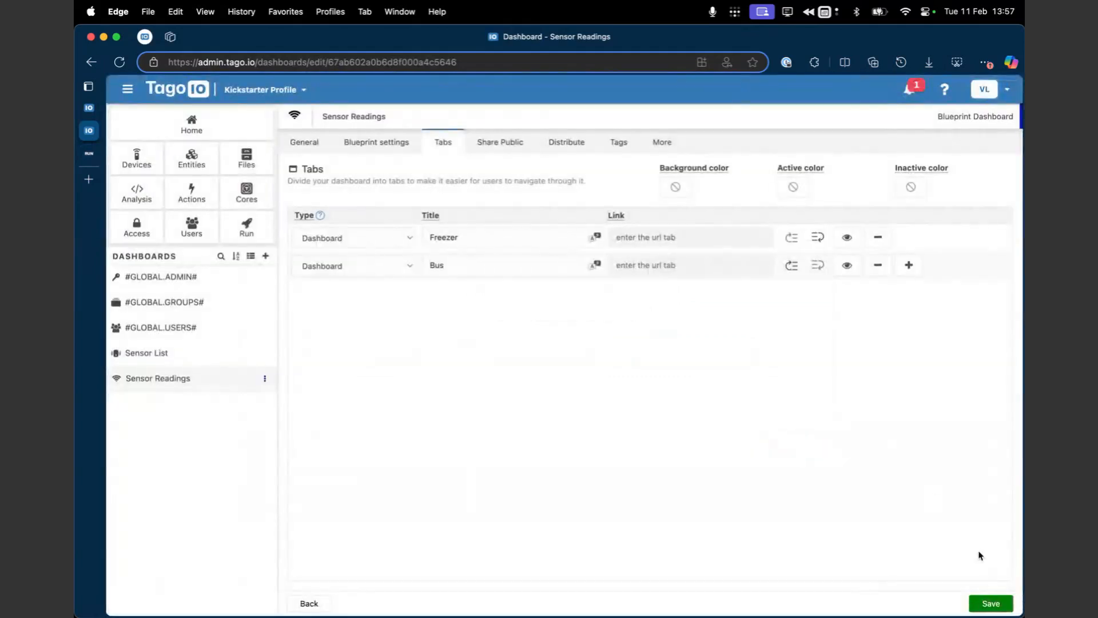
left_click(988, 603)
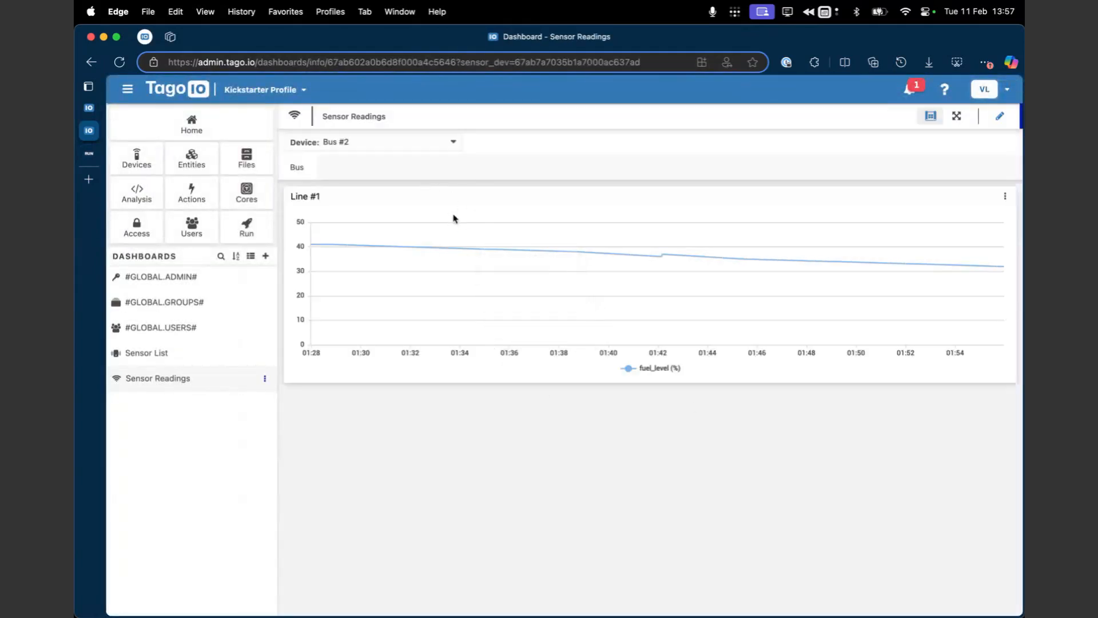
Step: Check the tab visibility on the admin Sensor Readings dashboard by switching the device to Freezer #1 and back to Bus #2
left_click(378, 146)
left_click(370, 175)
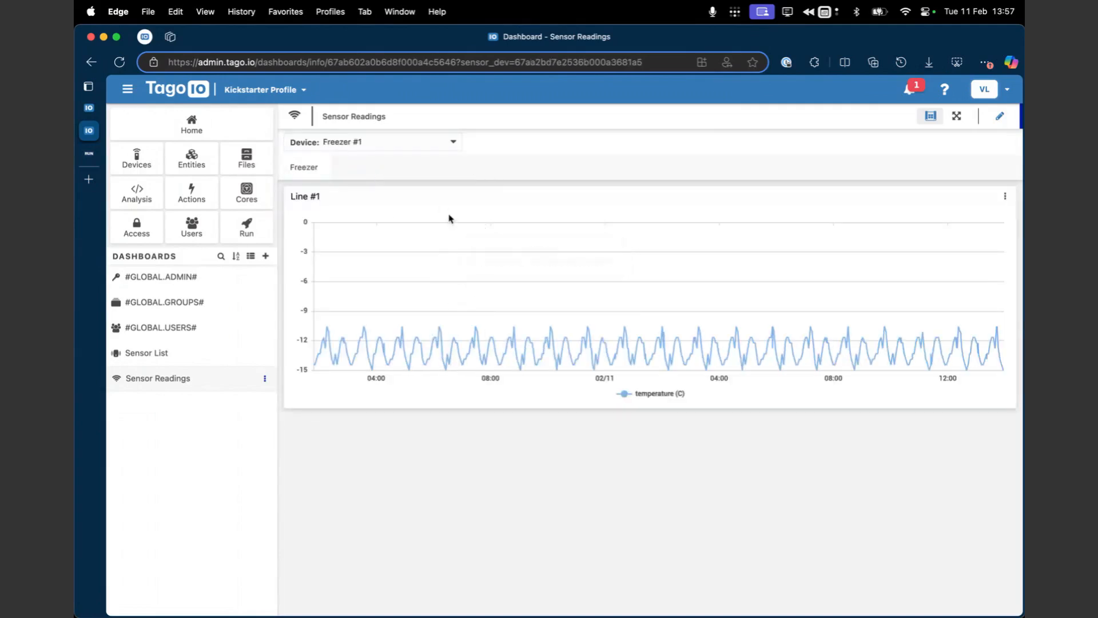
left_click(406, 139)
left_click(392, 164)
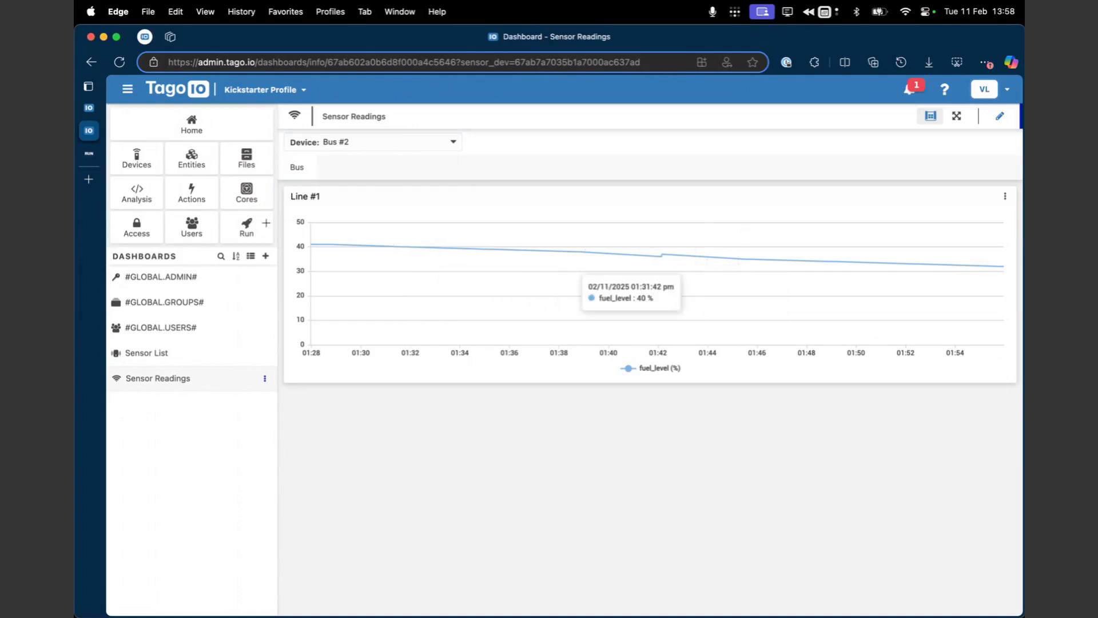
Step: In TagoRUN, check the Sensor Readings tabs for Bus #2, then switch the device to Freezer #1
left_click(89, 154)
left_click(247, 169)
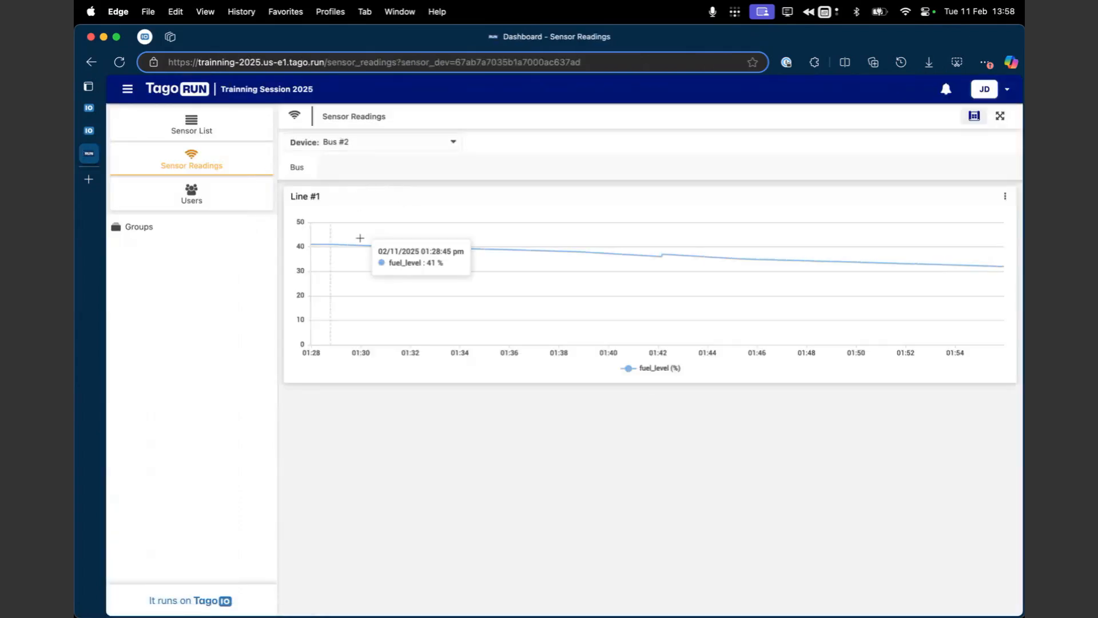
left_click(427, 144)
left_click(419, 174)
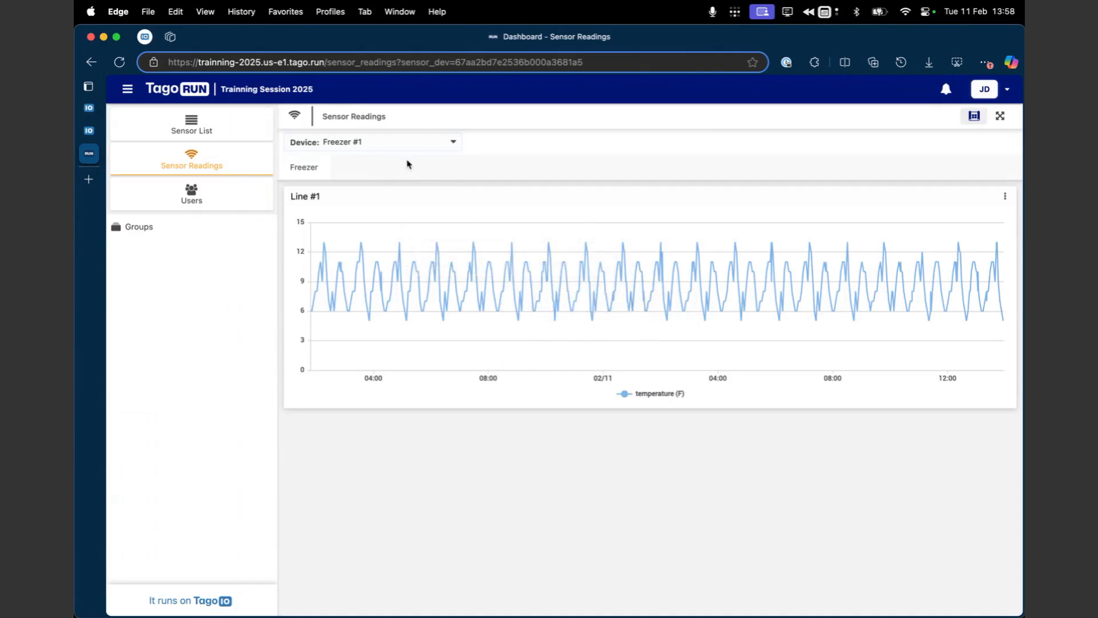
left_click(400, 144)
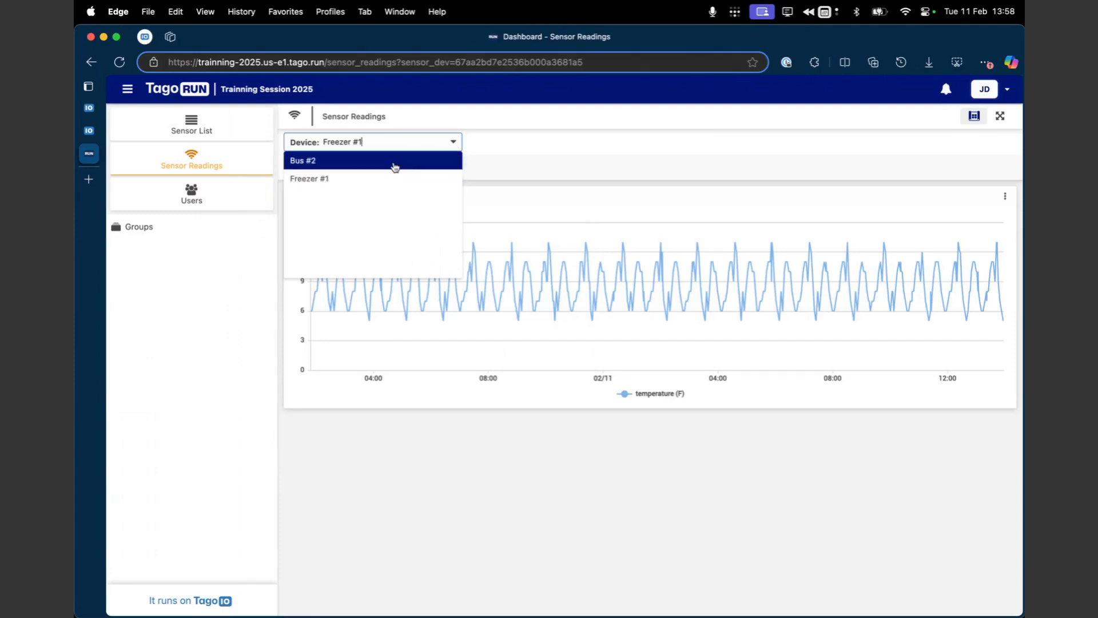
left_click(518, 139)
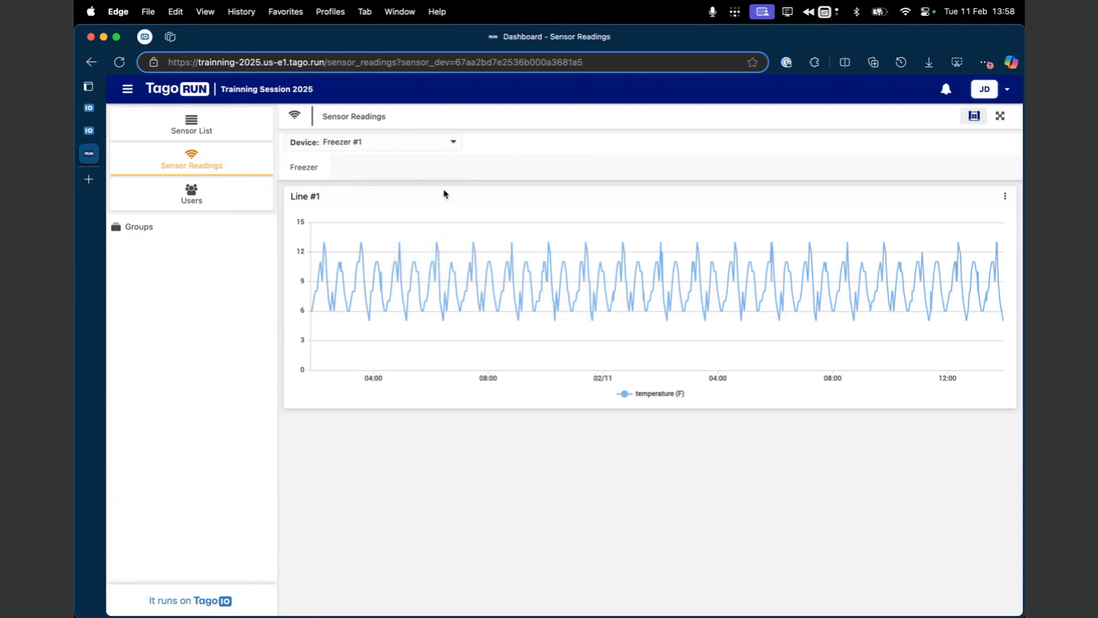
Step: View the Users dashboard in TagoRUN, then examine the users' access tags in the TagoIO admin's user management list
key("super+Tab")
key("super+Tab")
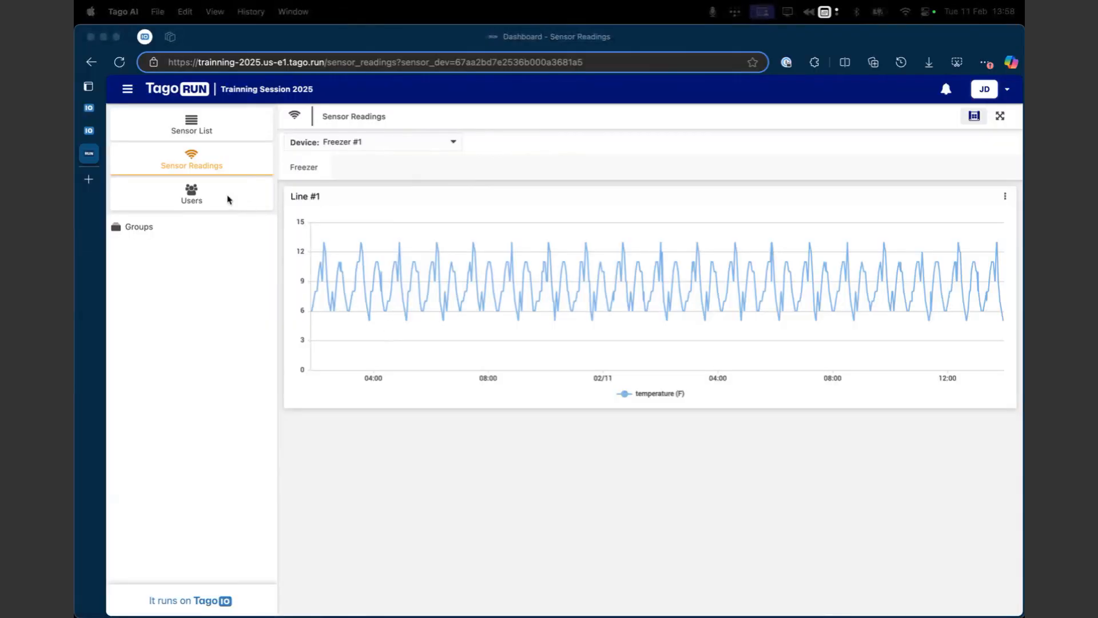
left_click(211, 200)
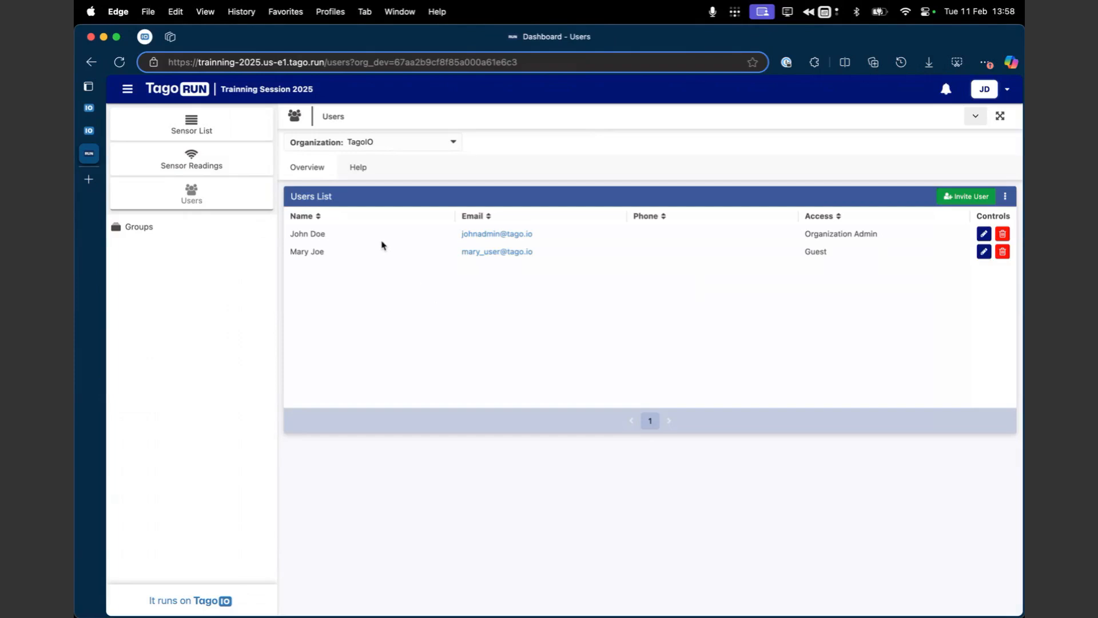
left_click(89, 131)
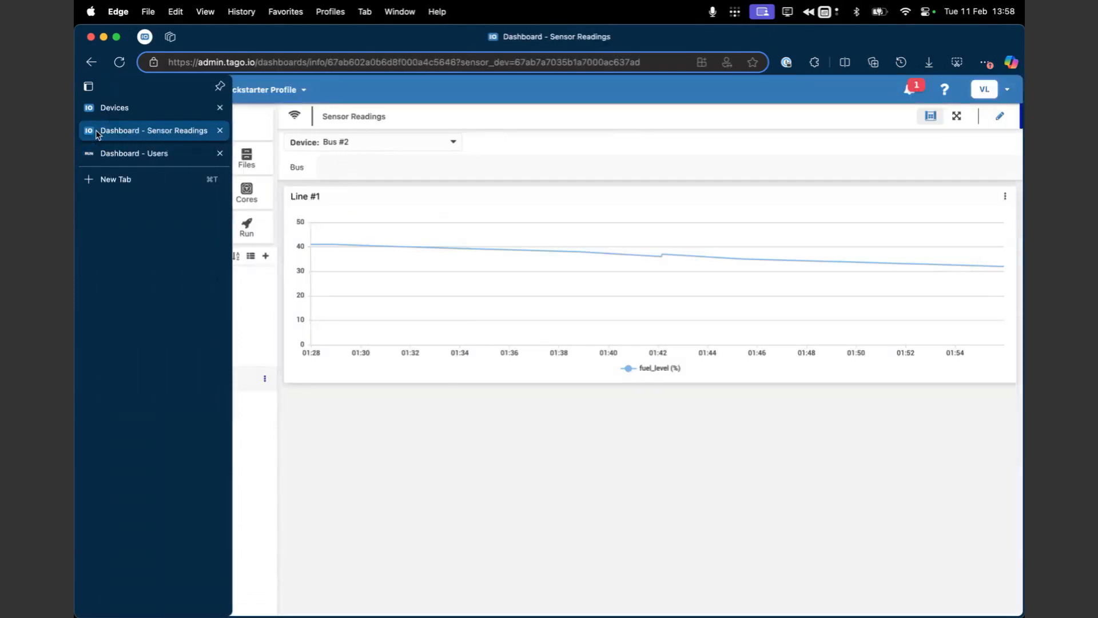
left_click(194, 226)
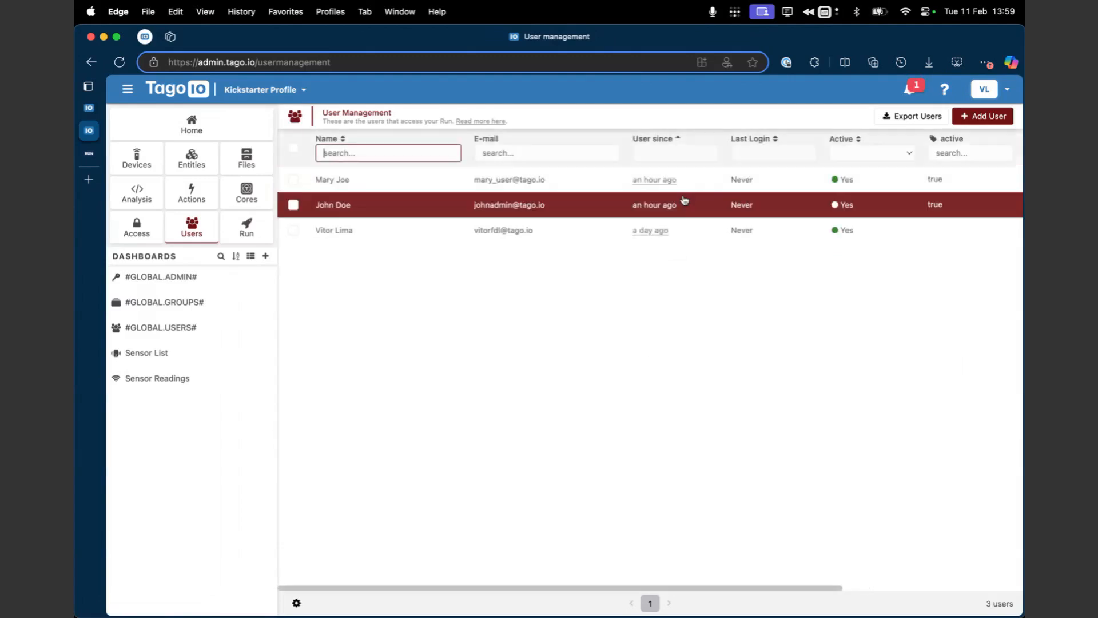
scroll(829, 203, "right", 5)
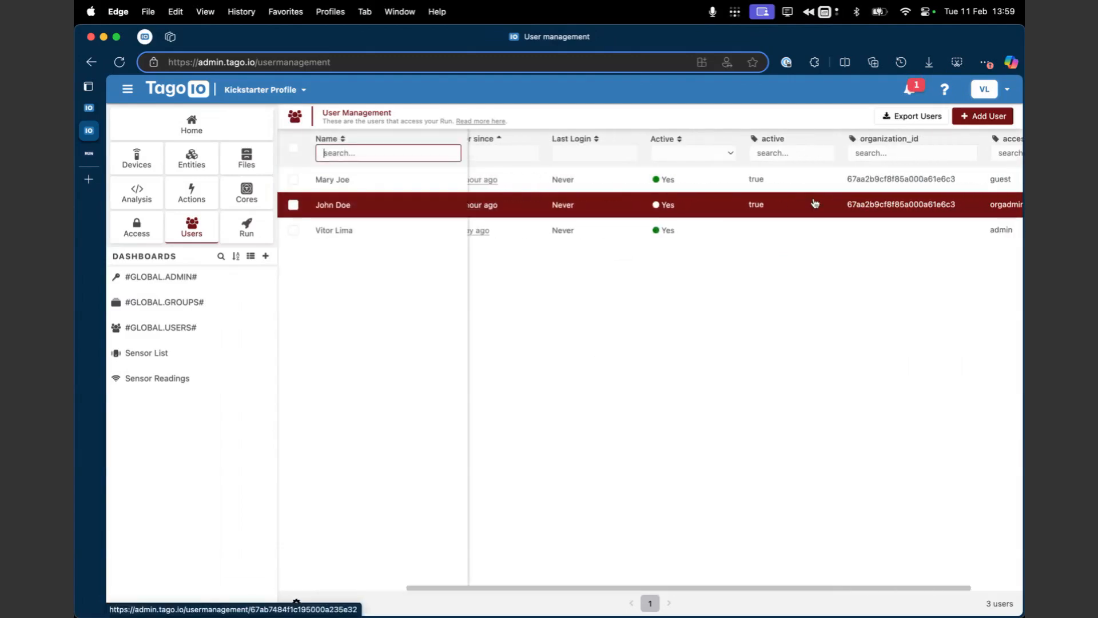
scroll(874, 206, "right", 1)
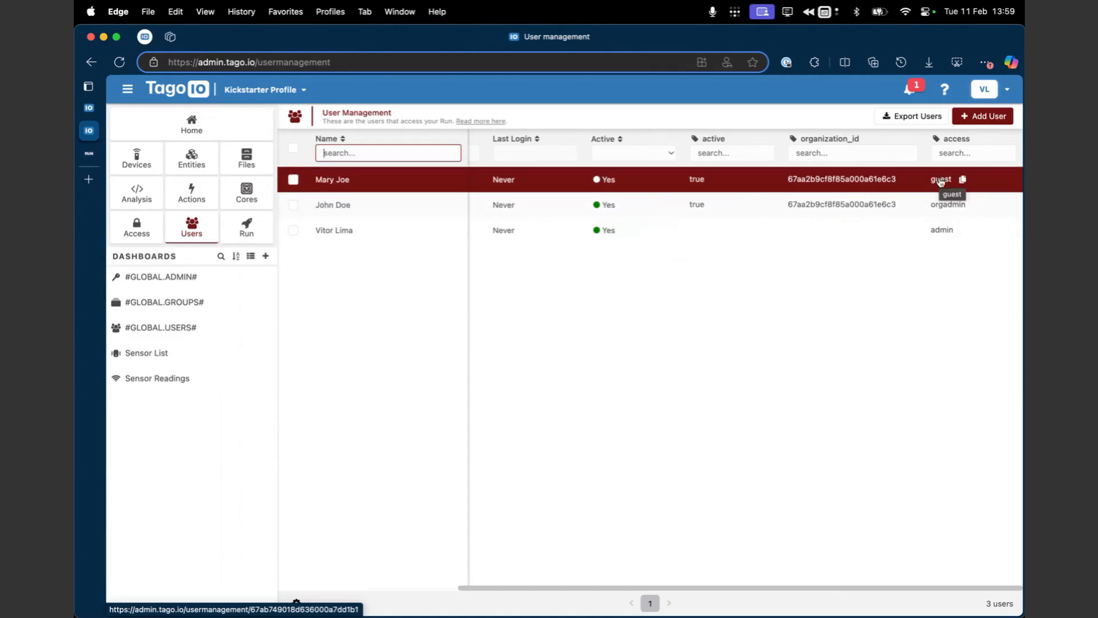
Step: Back on TagoRUN's Users dashboard, view the edit form of the Organization Admin user and close it
mouse_move(101, 155)
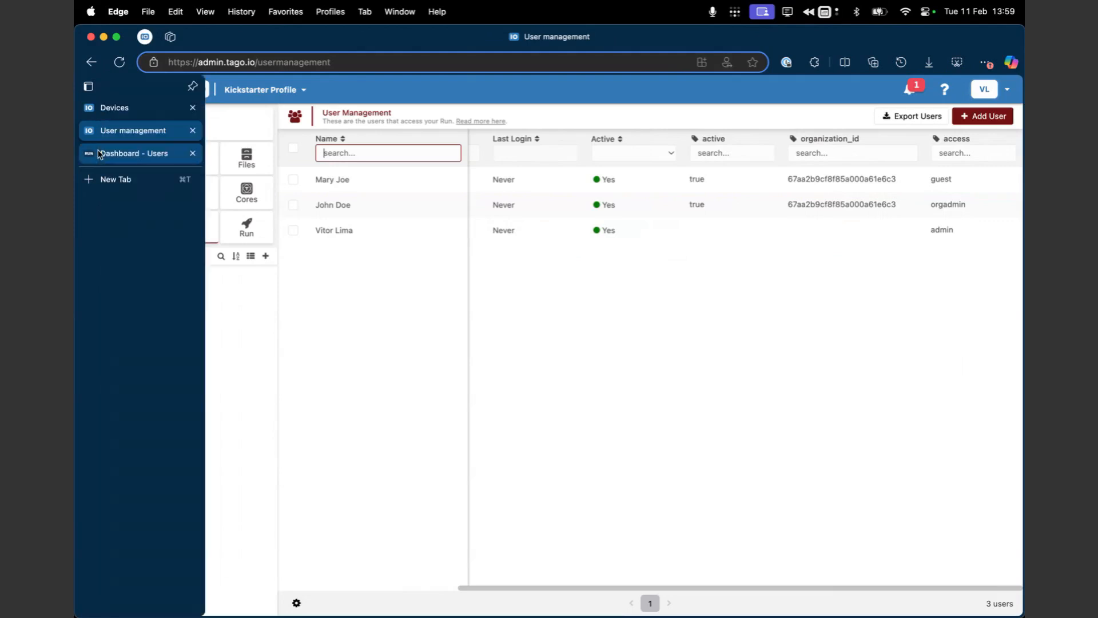
left_click(112, 153)
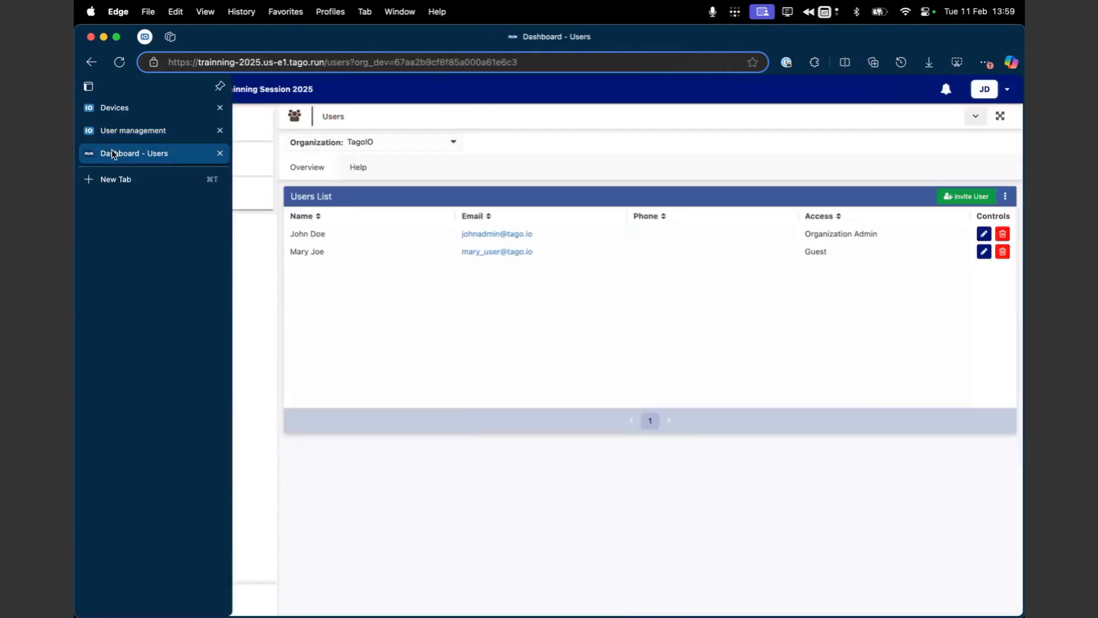
left_click(208, 201)
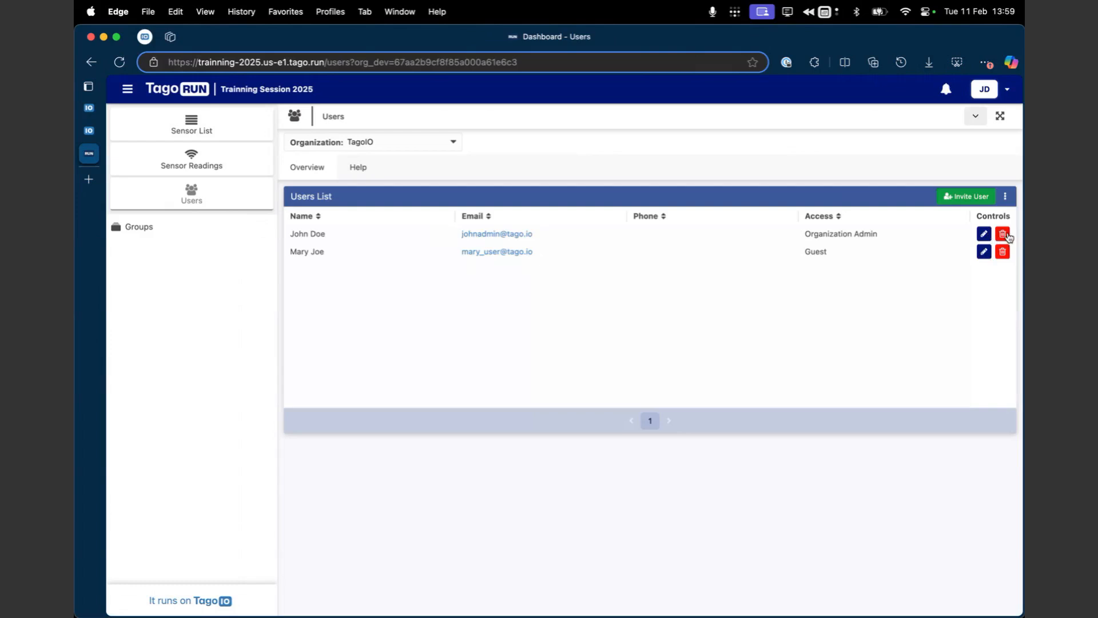
left_click(983, 236)
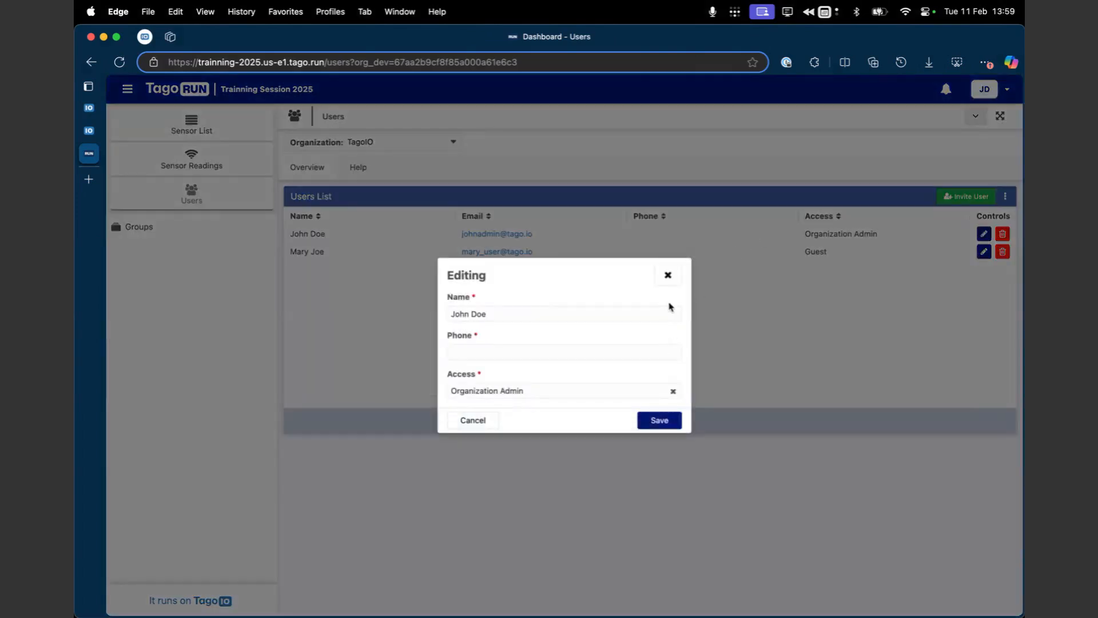
left_click(667, 275)
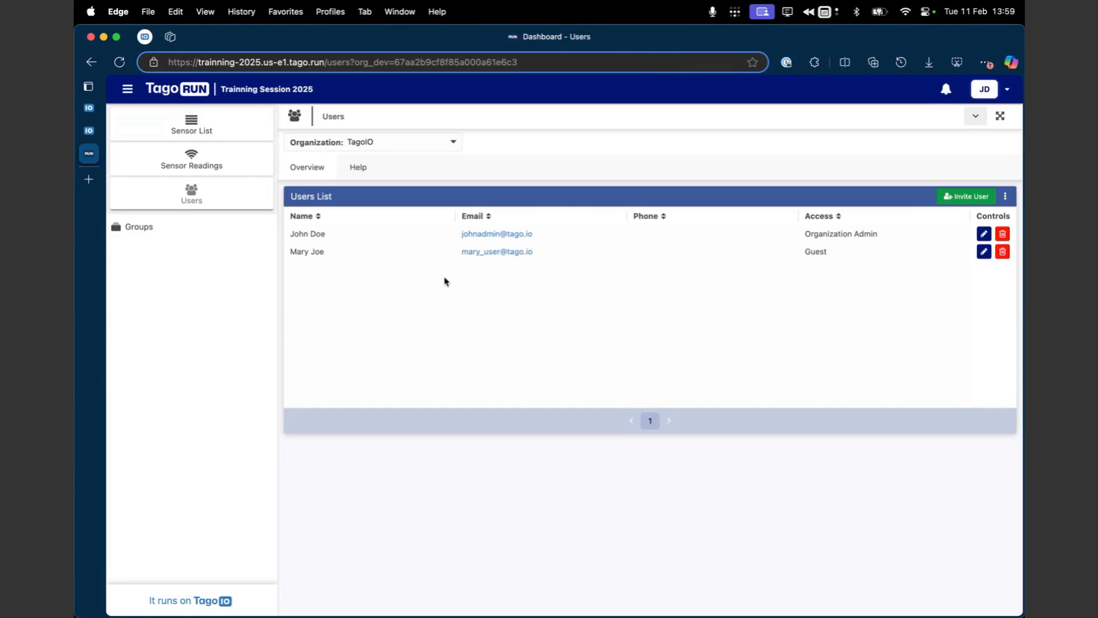
Step: Examine the Sidebar Buttons settings of the Run configuration in the TagoIO admin and compare them with TagoRUN's sidebar
mouse_move(91, 127)
left_click(114, 108)
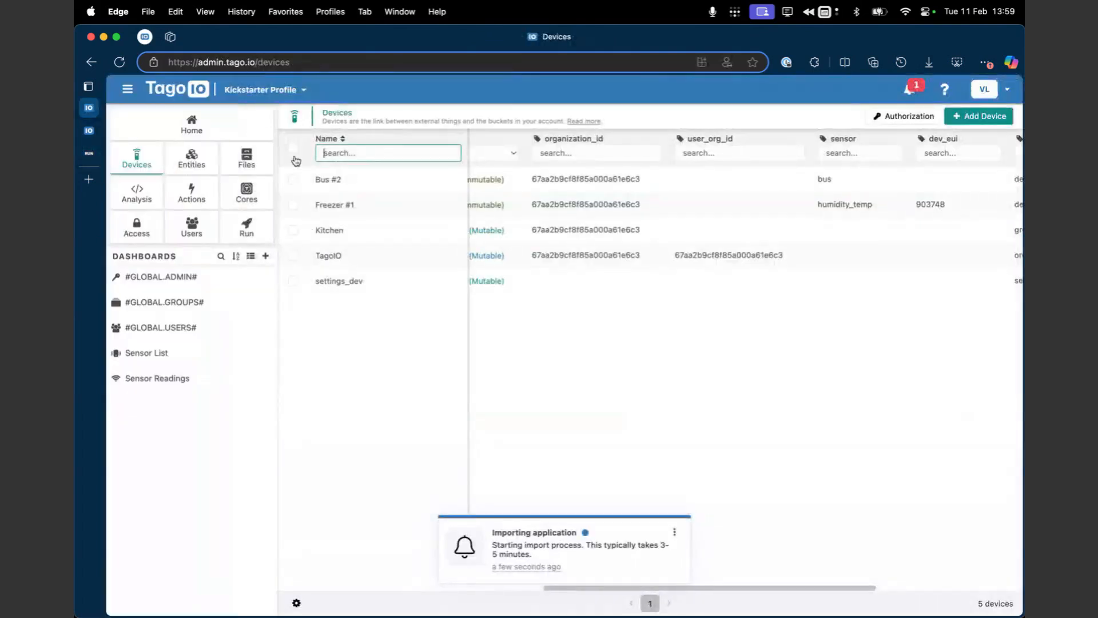
left_click(240, 229)
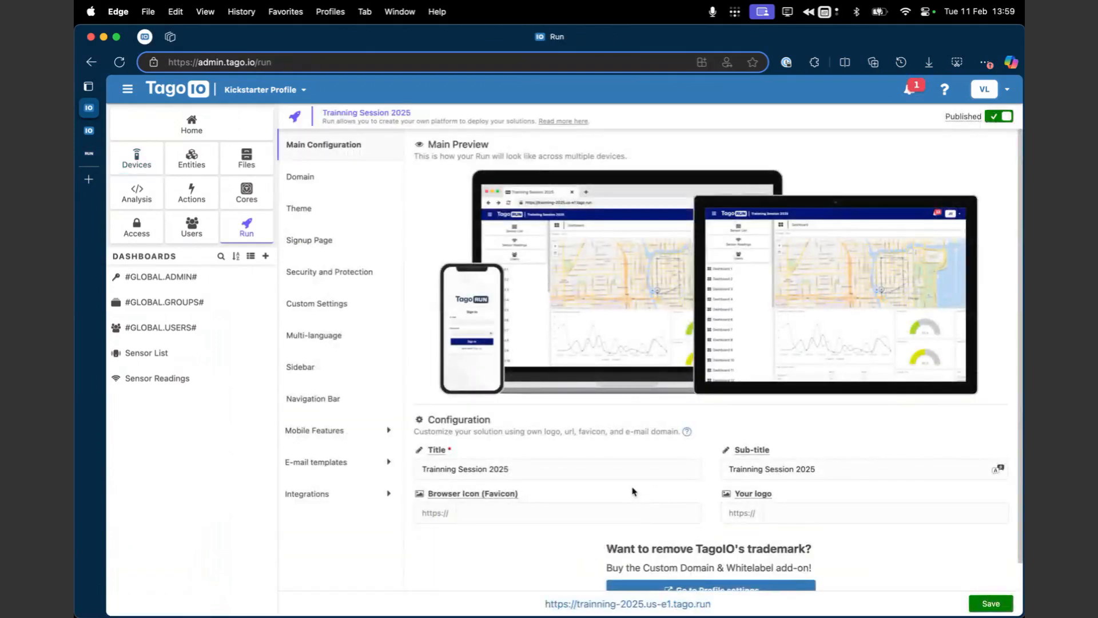
left_click(318, 366)
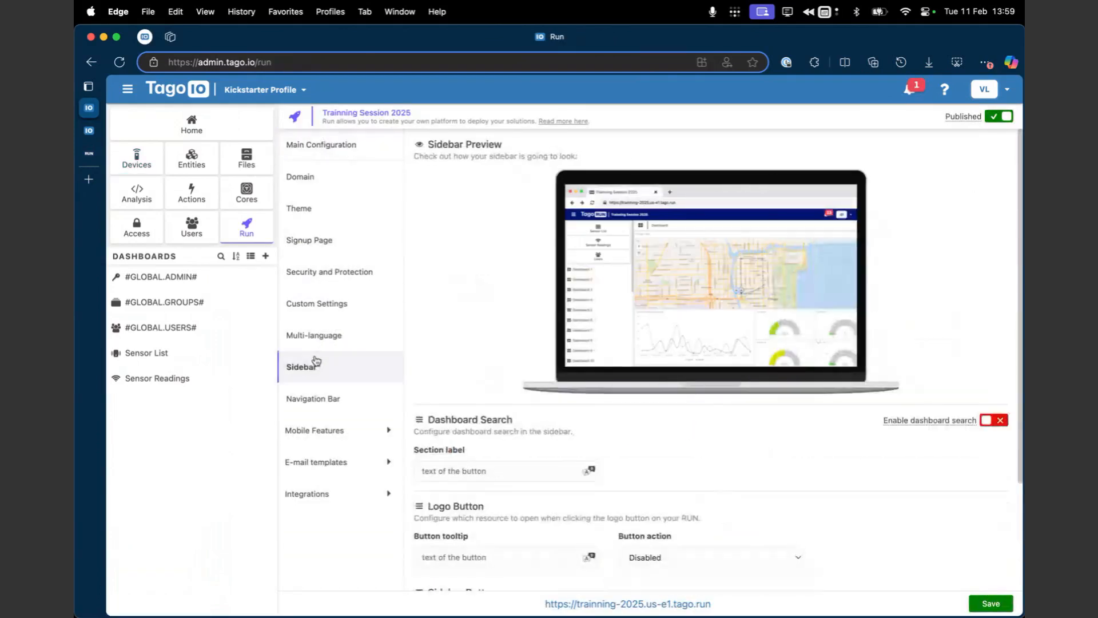
scroll(705, 497, "down", 5)
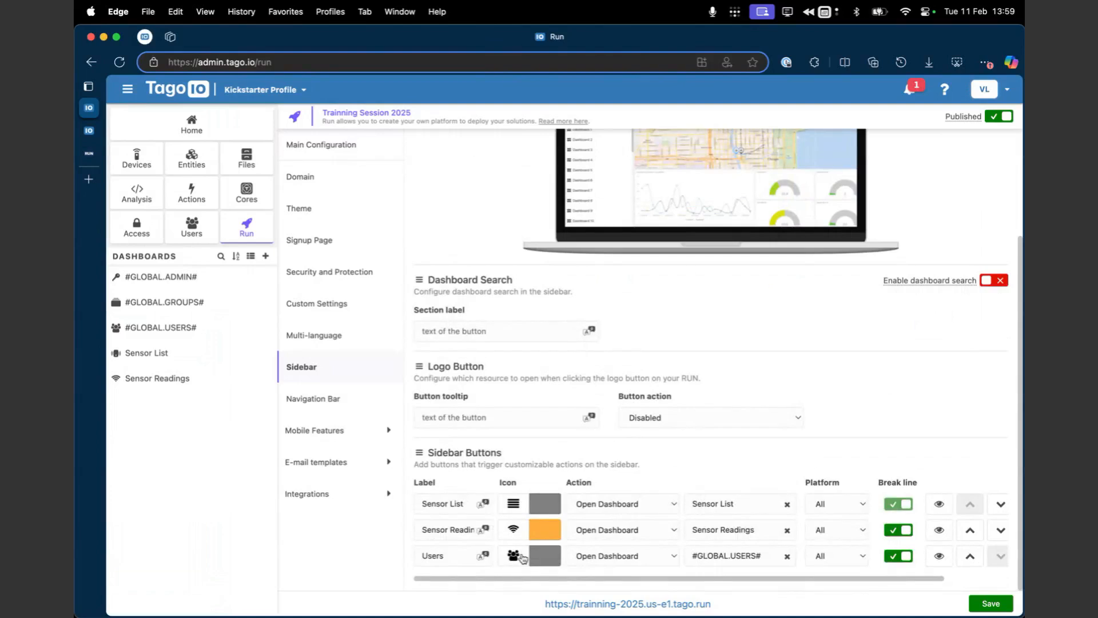
left_click(91, 152)
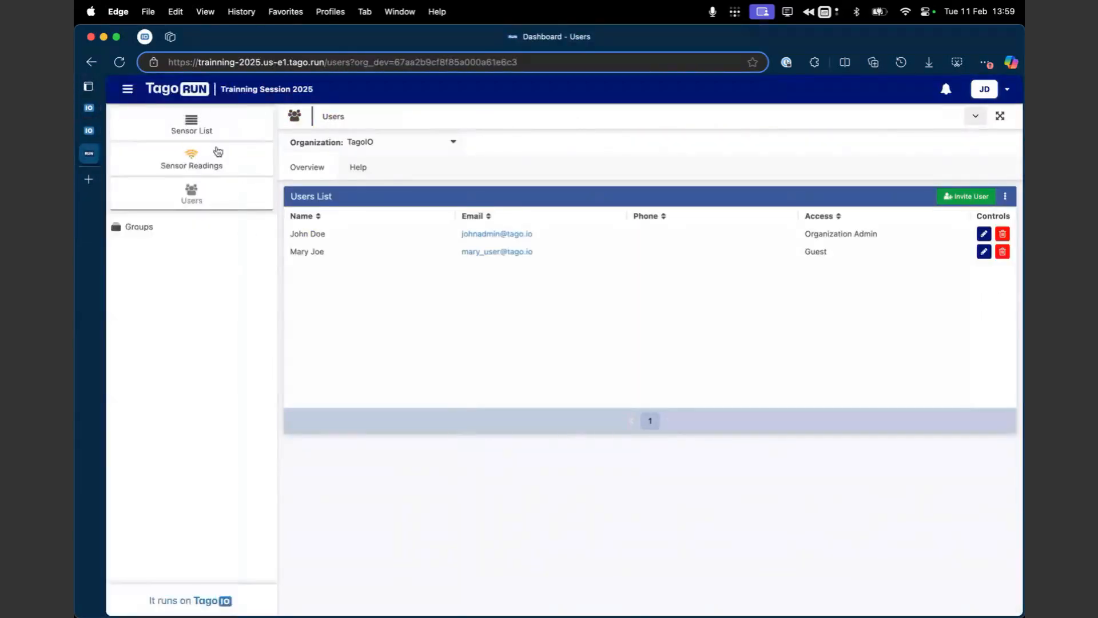
left_click(88, 107)
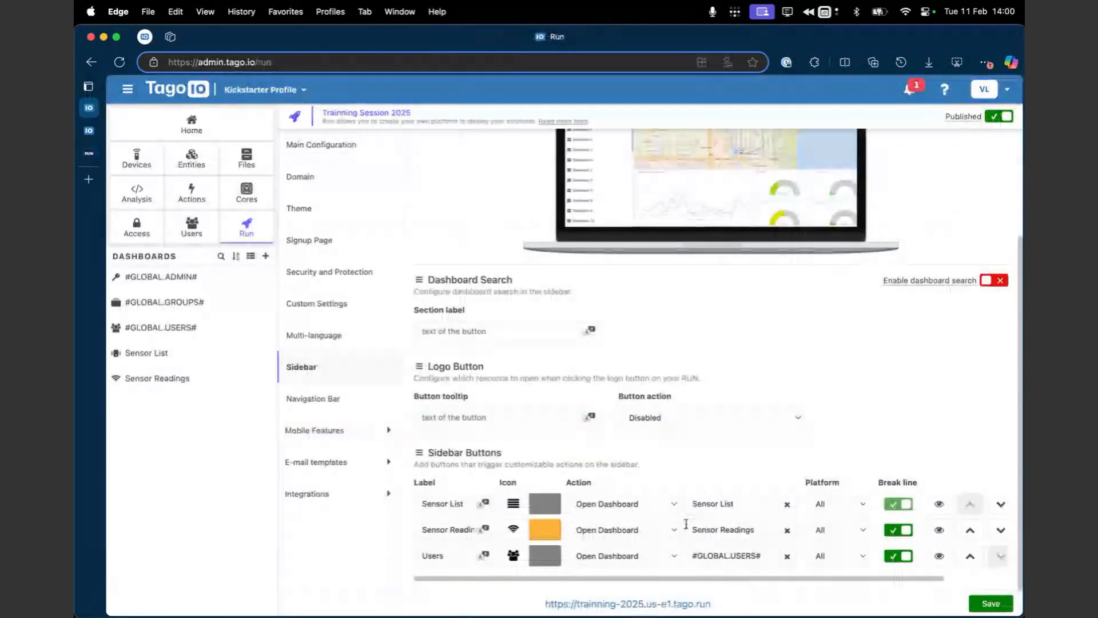
Step: Try a visibility condition on the Users sidebar button for users whose access tag is orgadmin, and discard it
left_click(939, 557)
left_click(602, 353)
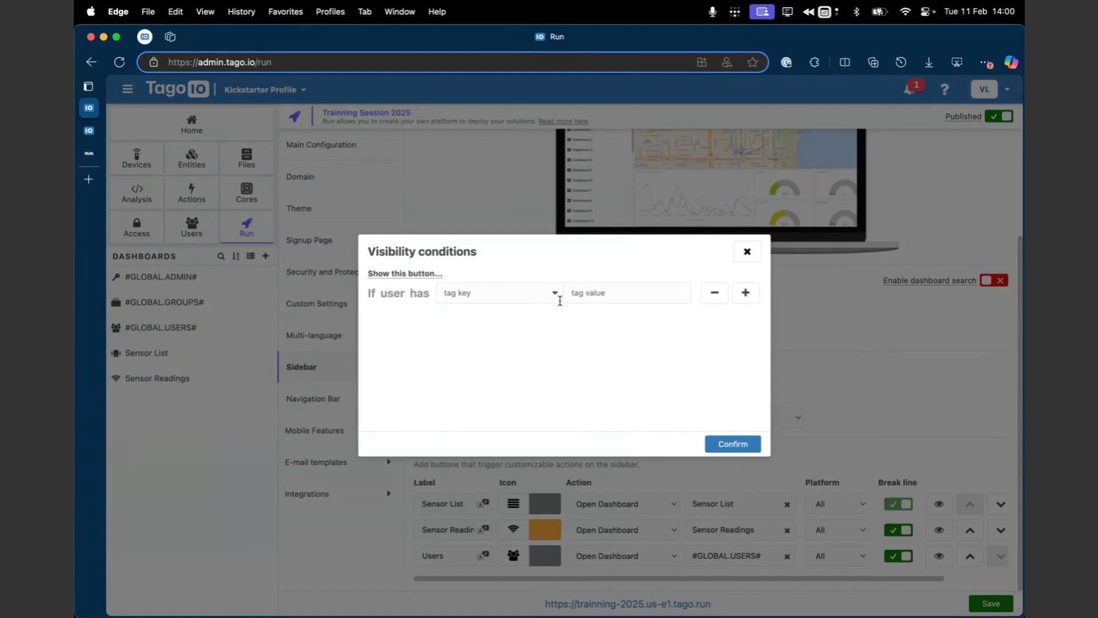
left_click(521, 300)
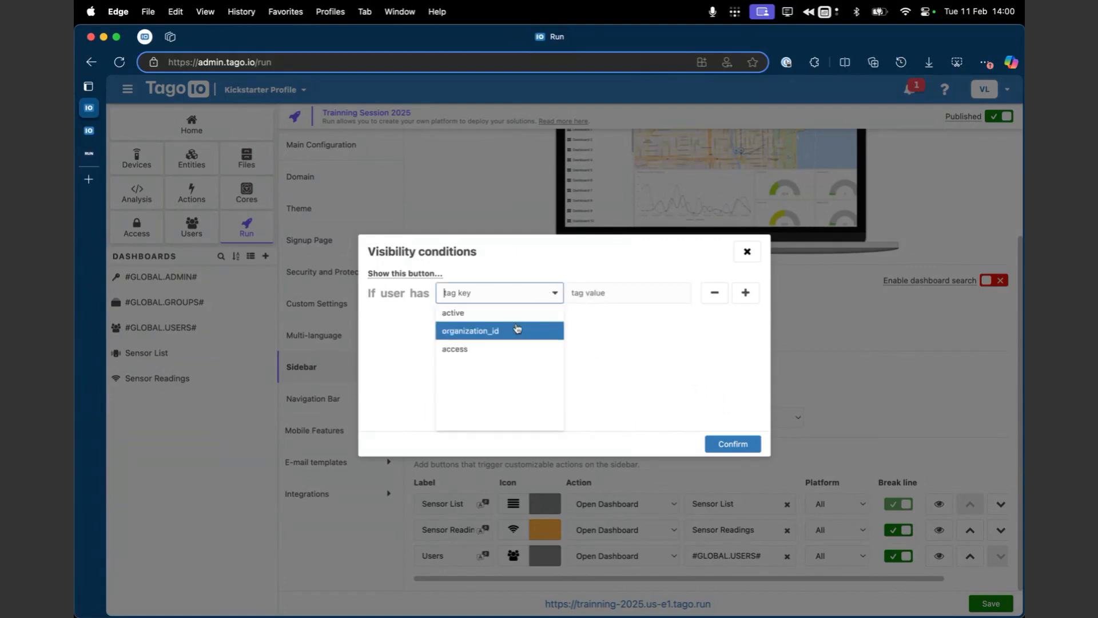
left_click(493, 353)
left_click(587, 299)
type("orgadmin")
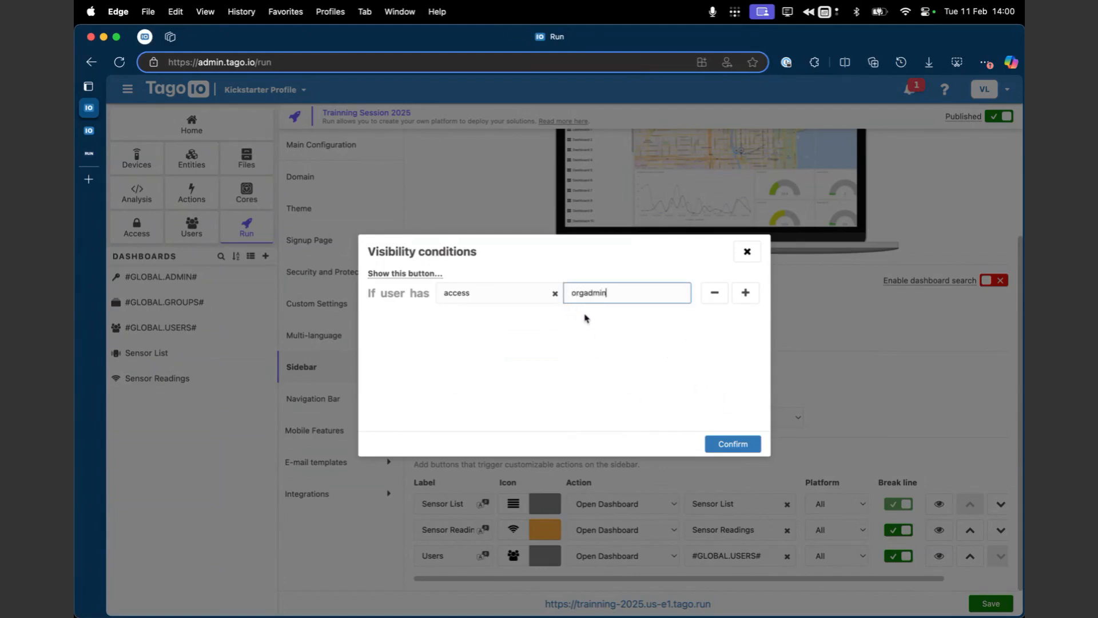
left_click(714, 293)
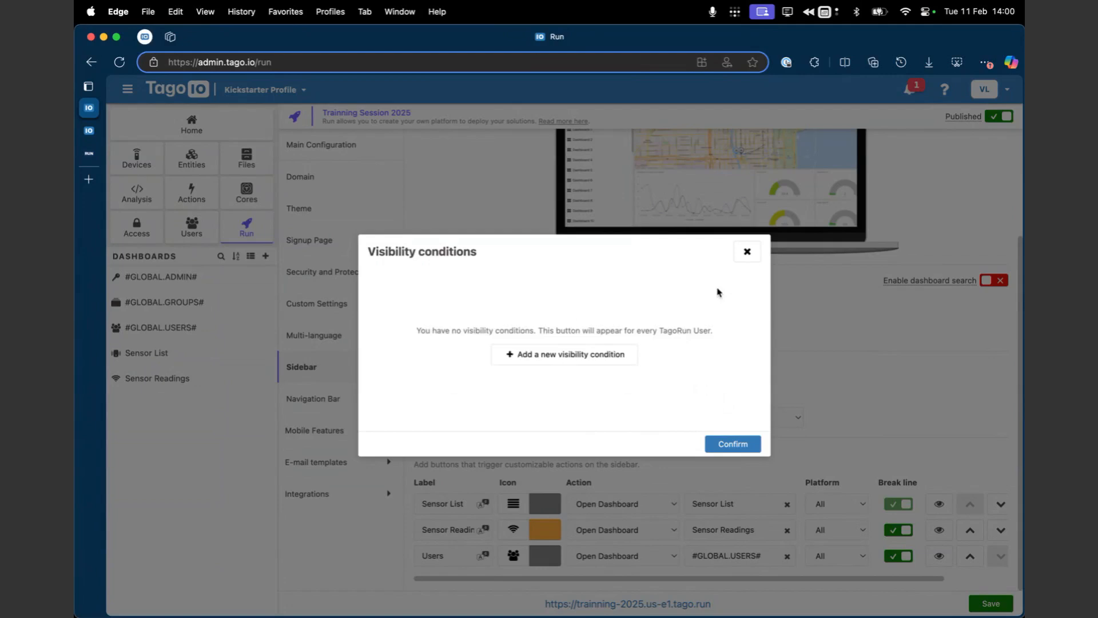
left_click(745, 253)
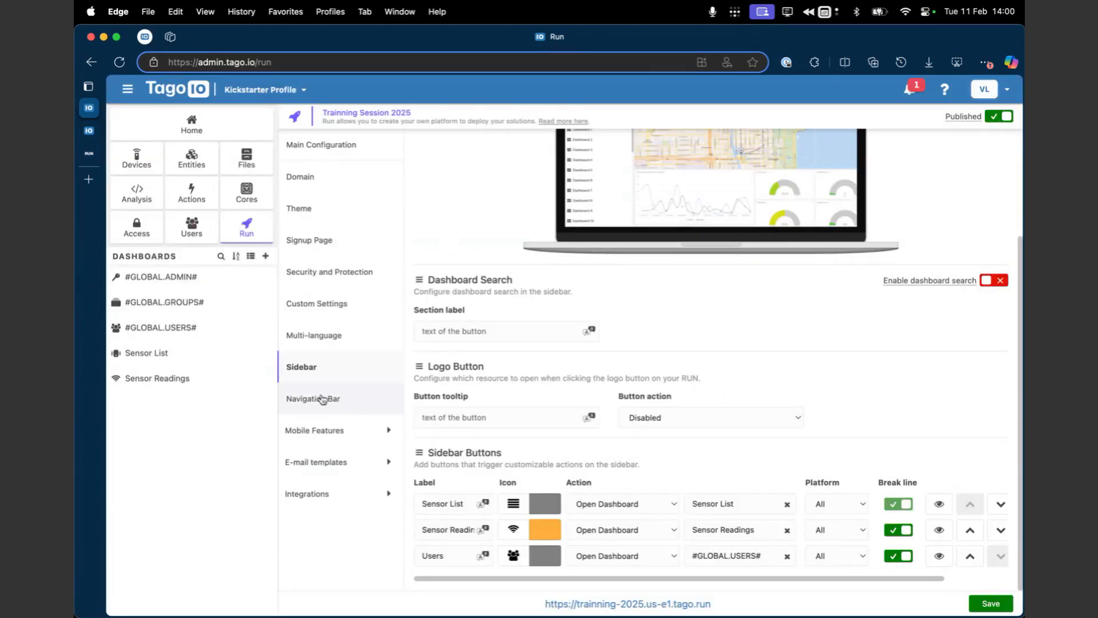
Step: Add a dashboard tab titled Guest to the #GLOBAL.USERS# dashboard and place it above the #GLOBAL.HELP# tab
left_click(219, 337)
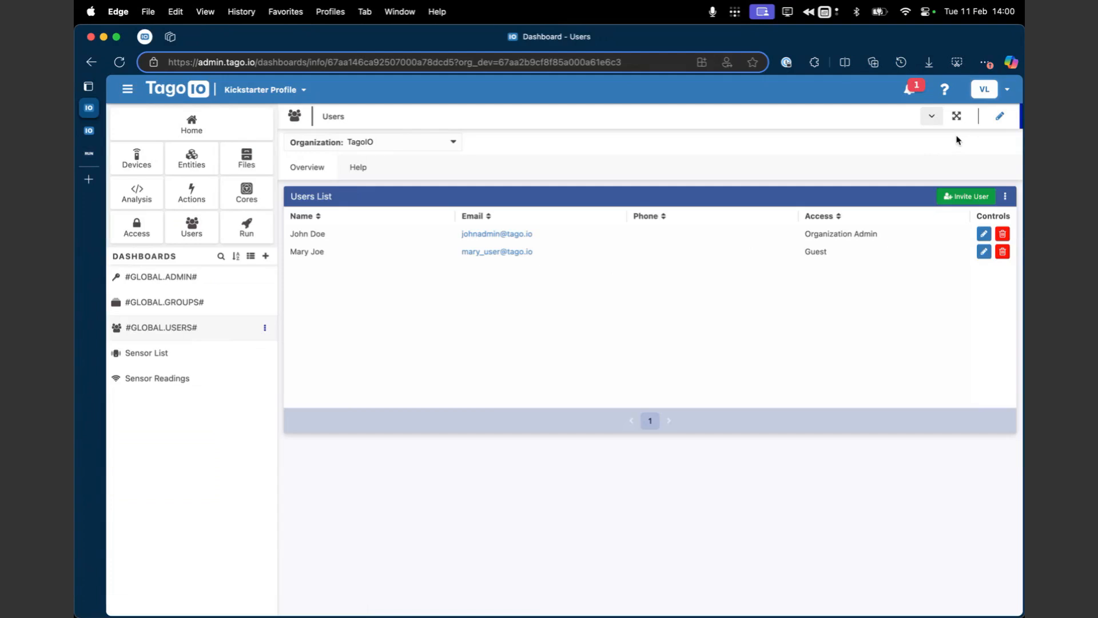
left_click(997, 119)
left_click(964, 117)
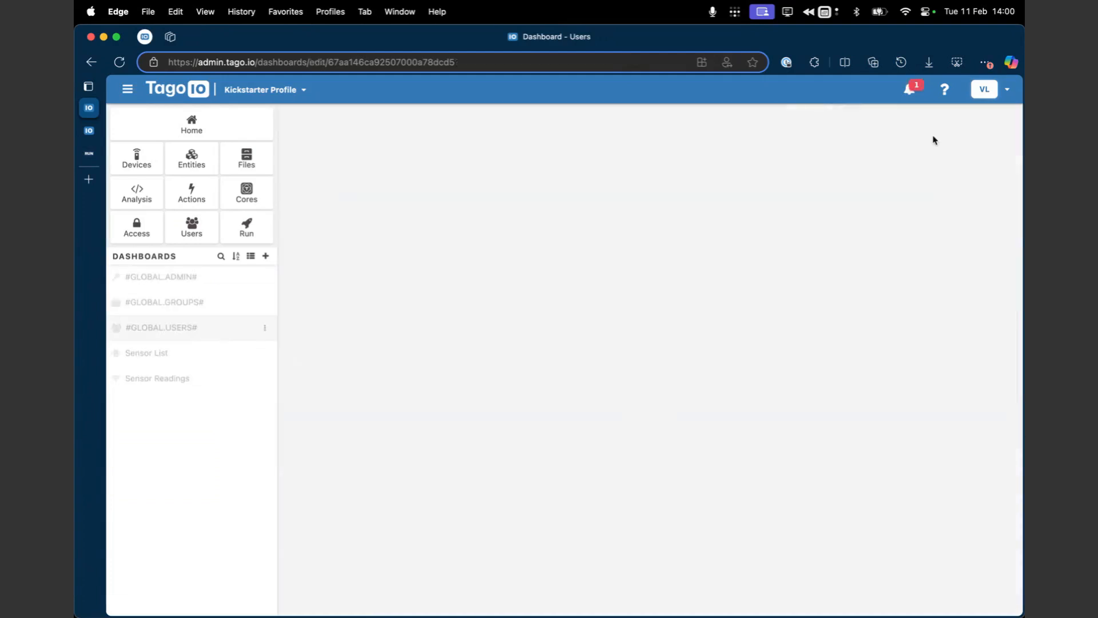
left_click(377, 146)
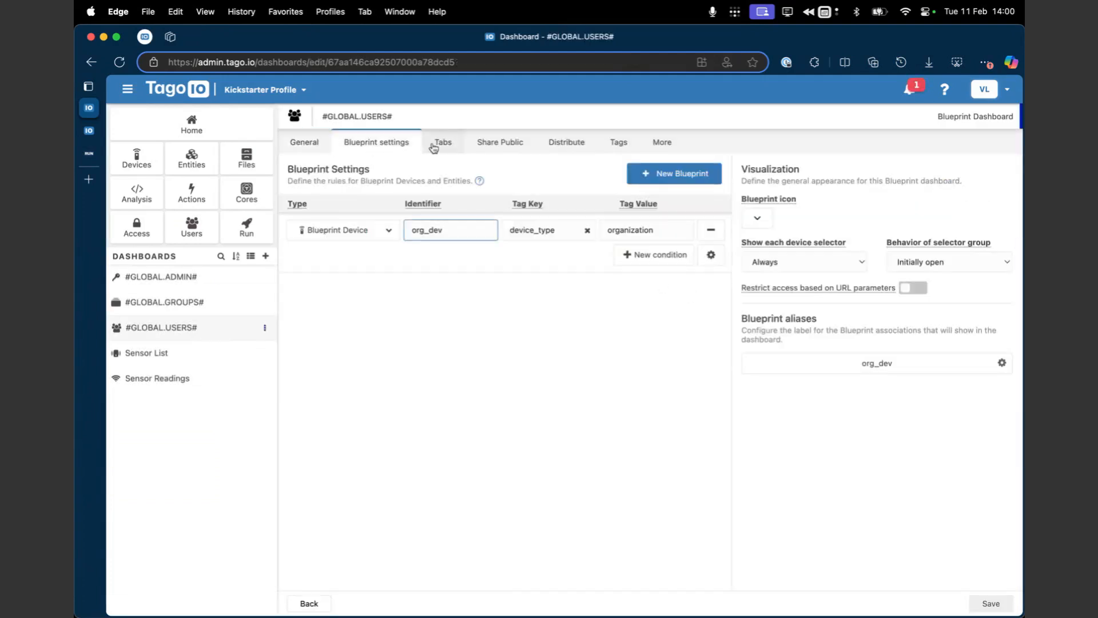
left_click(438, 153)
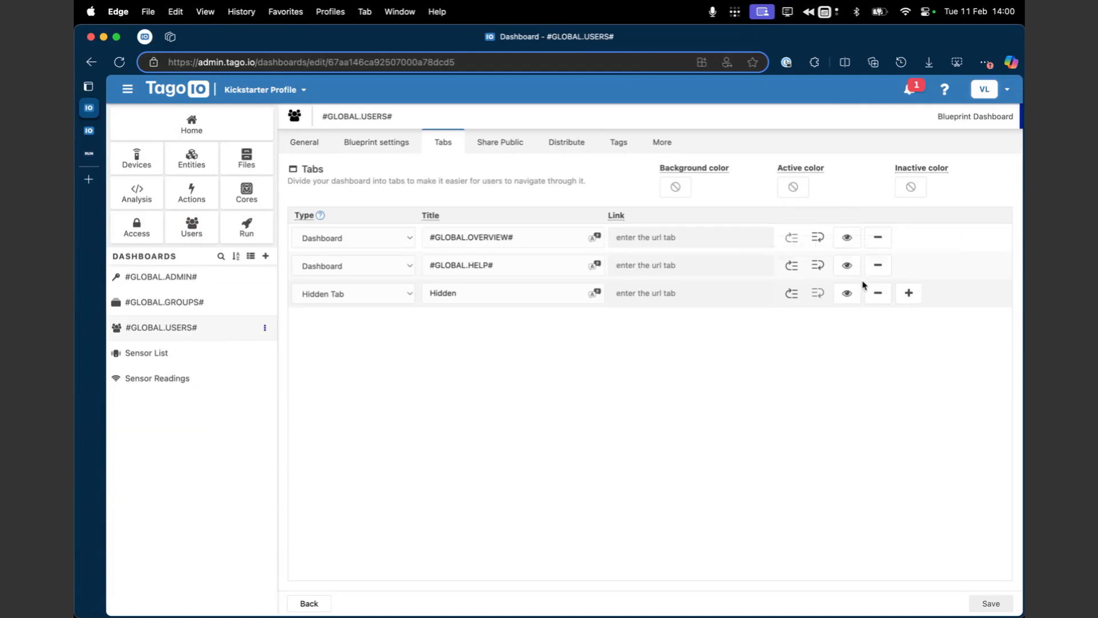
left_click(909, 293)
left_click(791, 320)
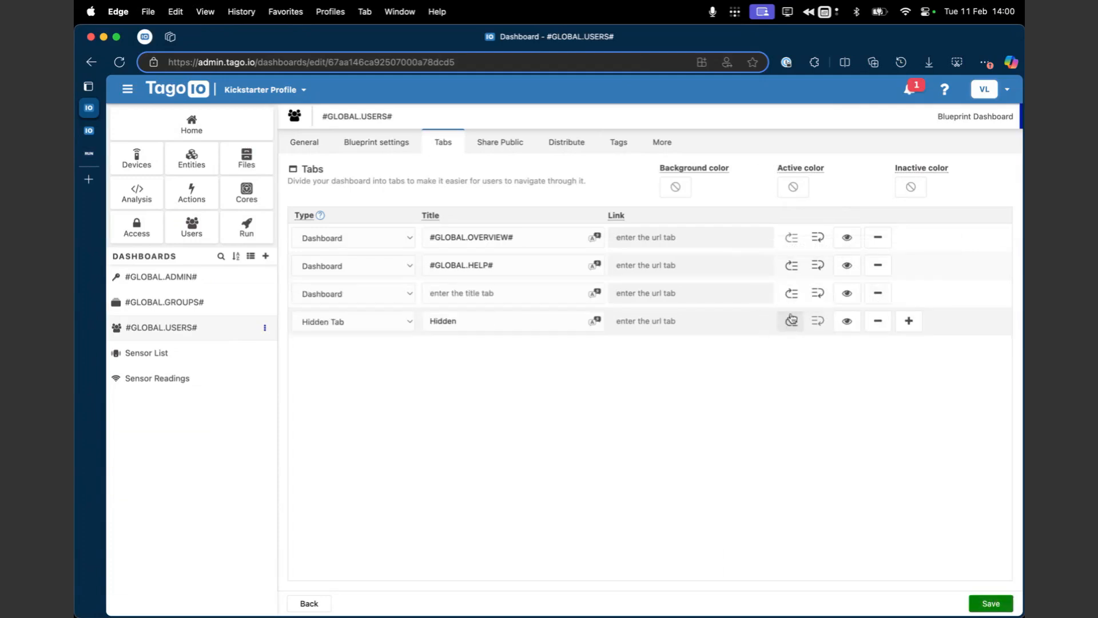
left_click(791, 293)
left_click(548, 268)
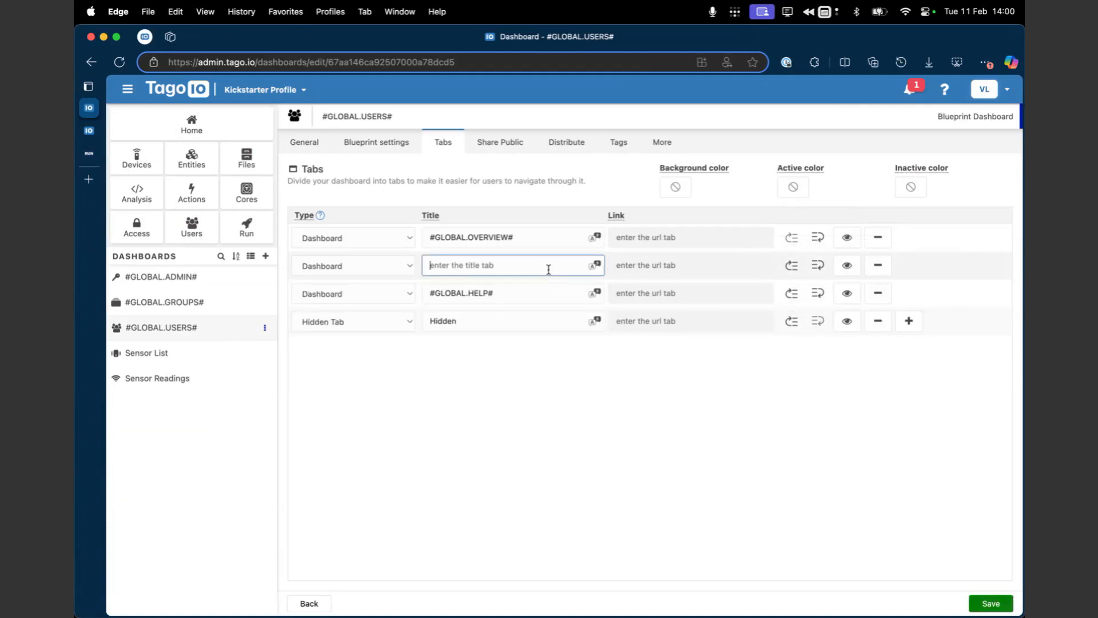
type("Guest")
Step: Rename the #GLOBAL.OVERVIEW# tab of the #GLOBAL.USERS# dashboard as Admin
triple_click(532, 238)
type("Adm")
left_click(659, 426)
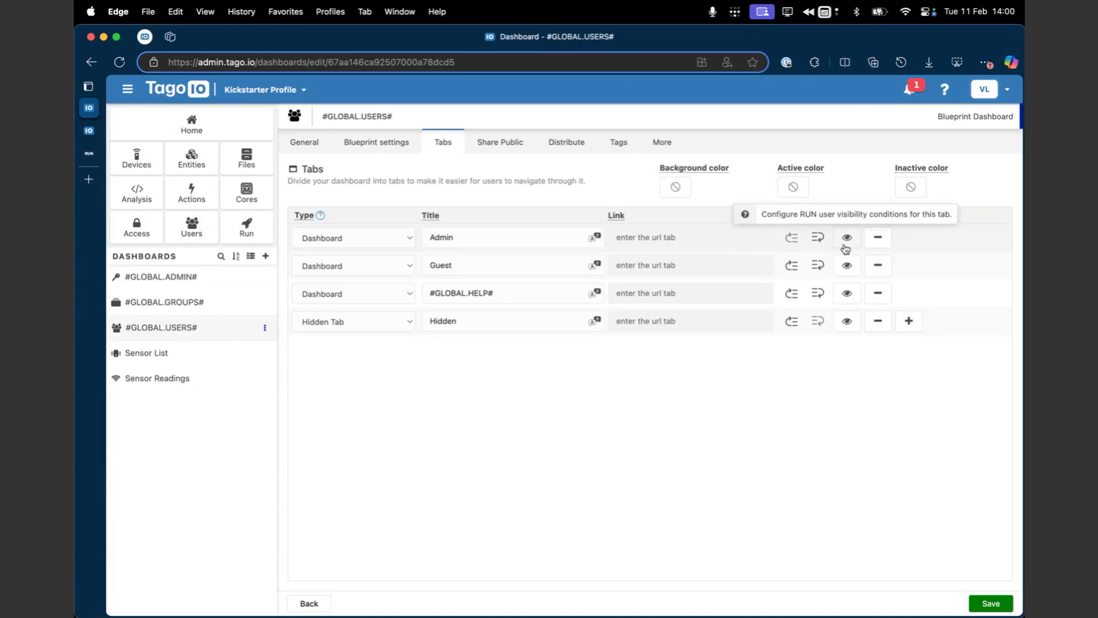
Step: Give the Admin tab a user tag visibility condition with key access and value orgadmin
left_click(847, 246)
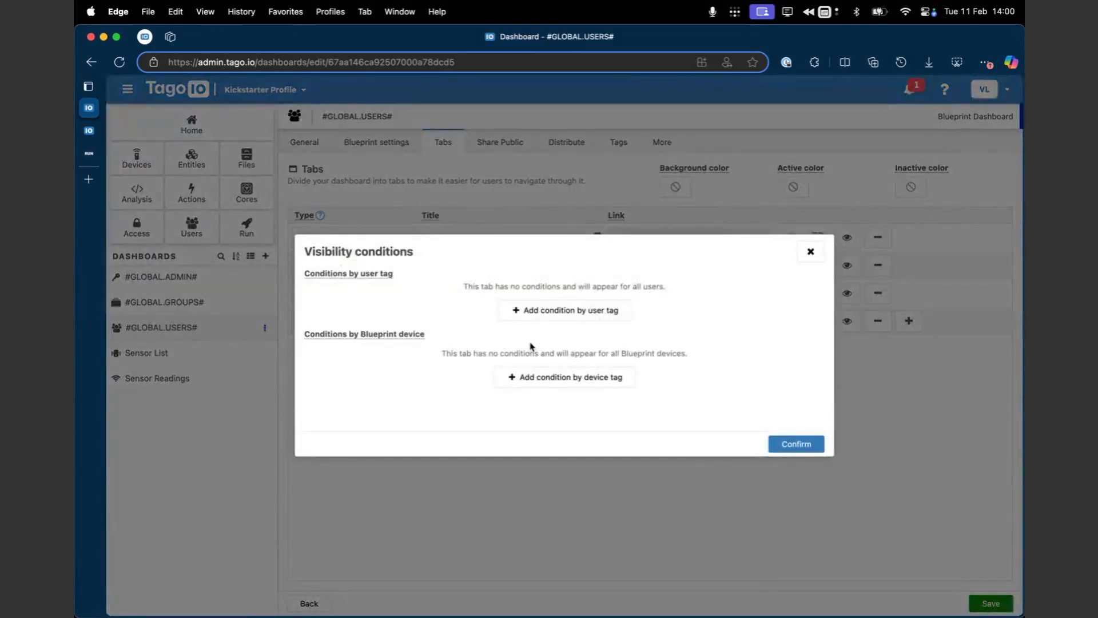
left_click(566, 314)
left_click(512, 297)
left_click(459, 351)
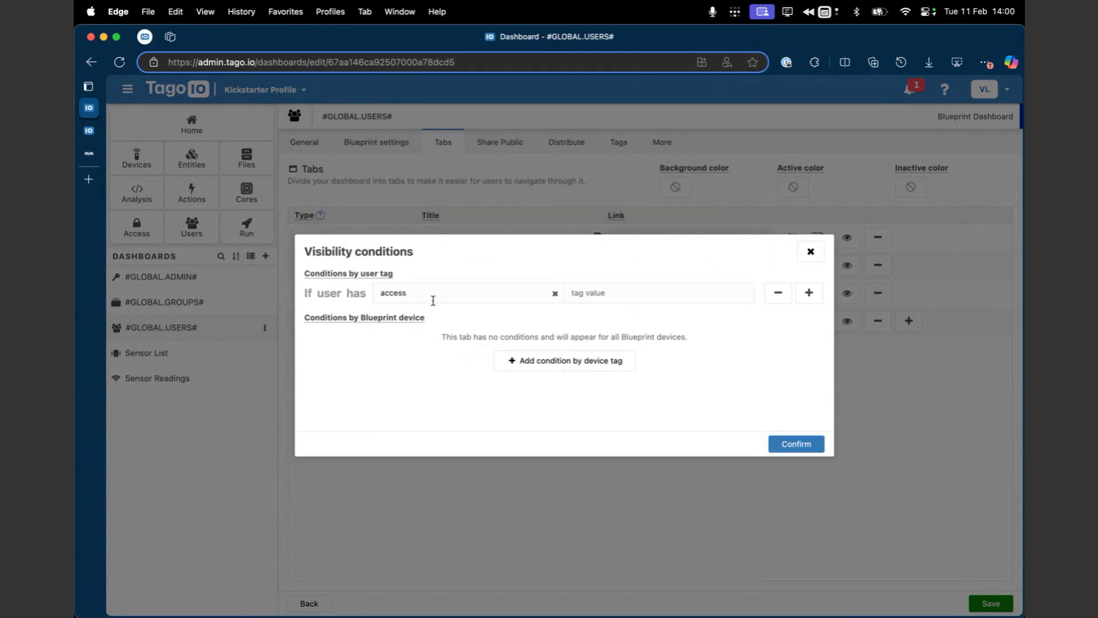
left_click(624, 296)
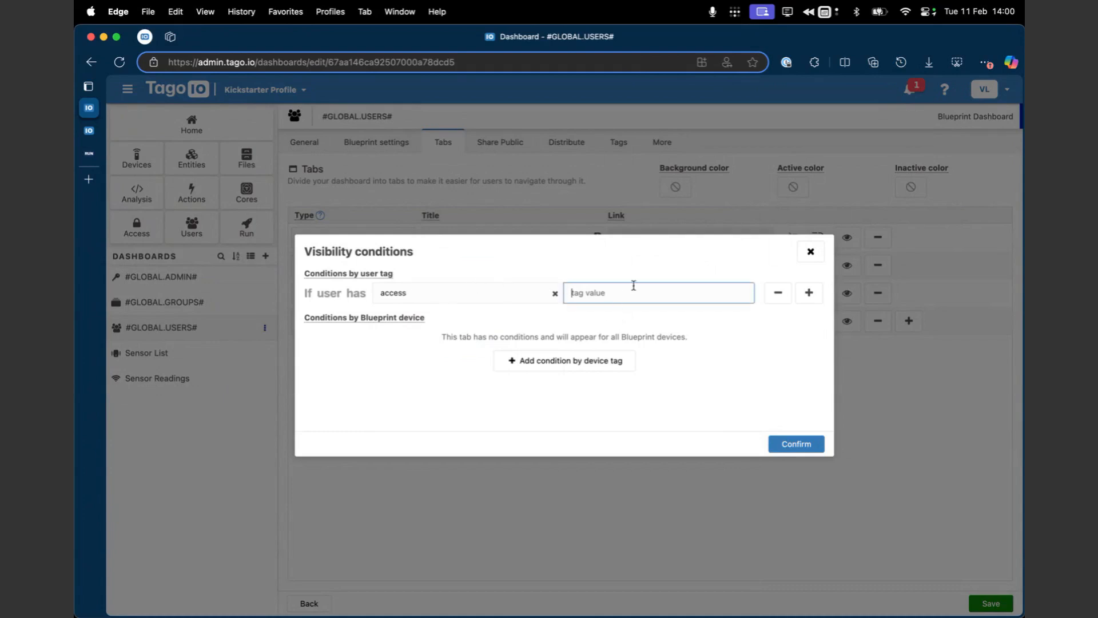
type("orgadmin")
left_click(799, 445)
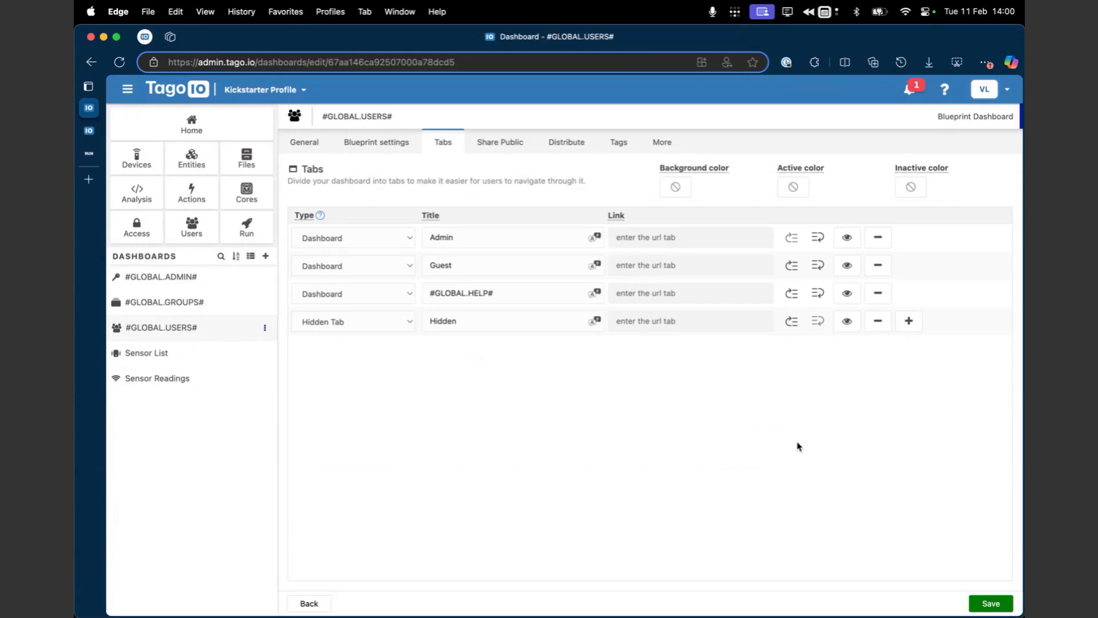
Step: Give the Guest tab a user tag visibility condition for guest access and save the dashboard settings
left_click(847, 265)
left_click(593, 312)
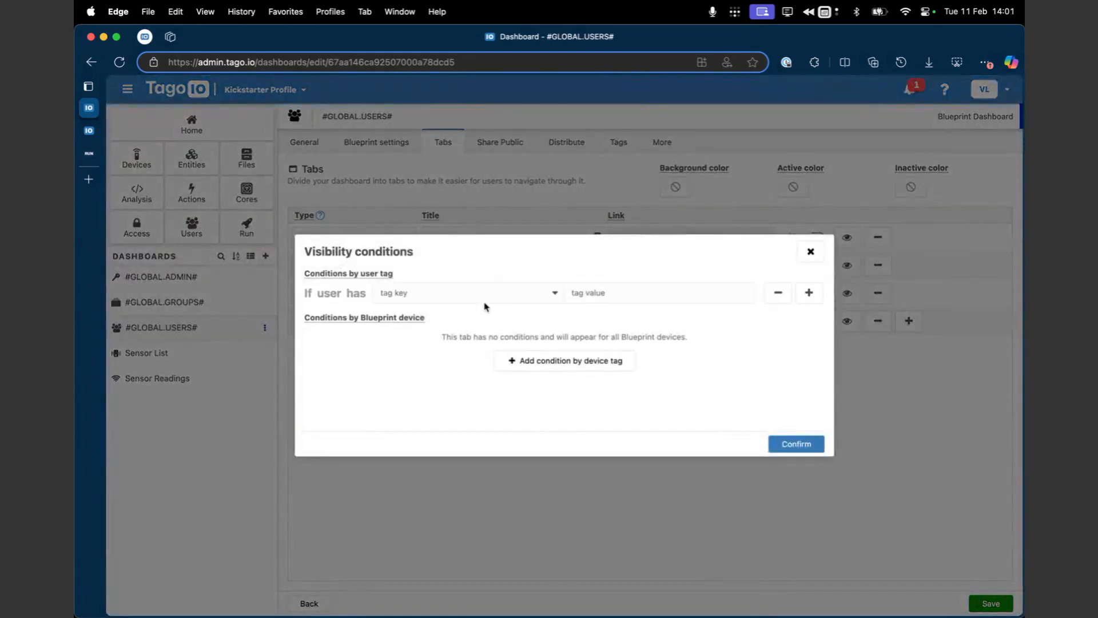
left_click(485, 294)
left_click(469, 347)
type("gu")
left_click(796, 444)
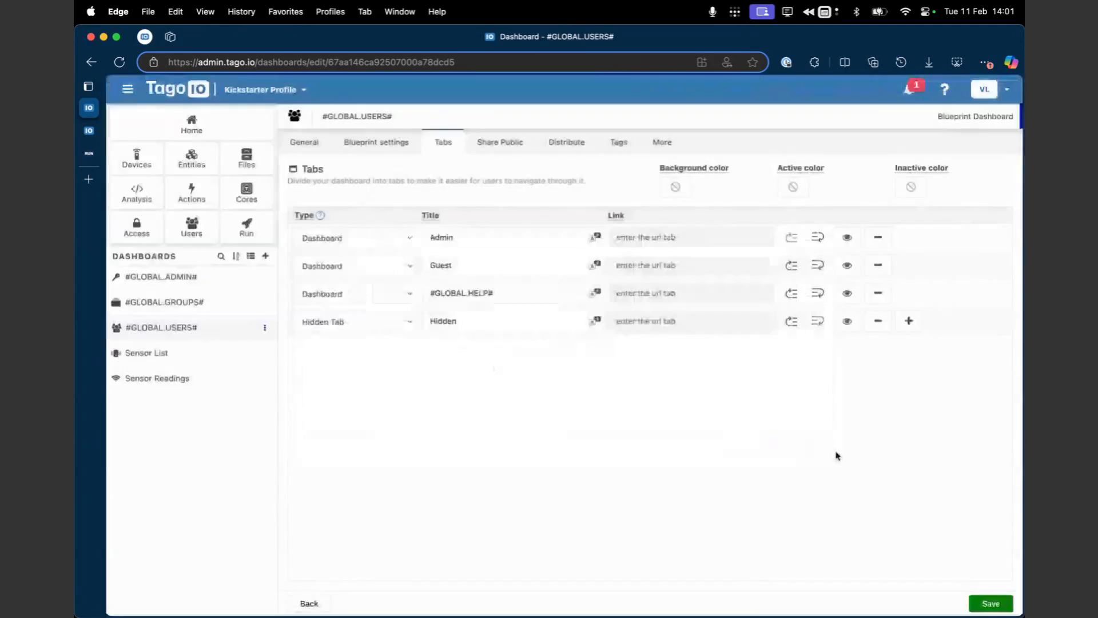
left_click(988, 603)
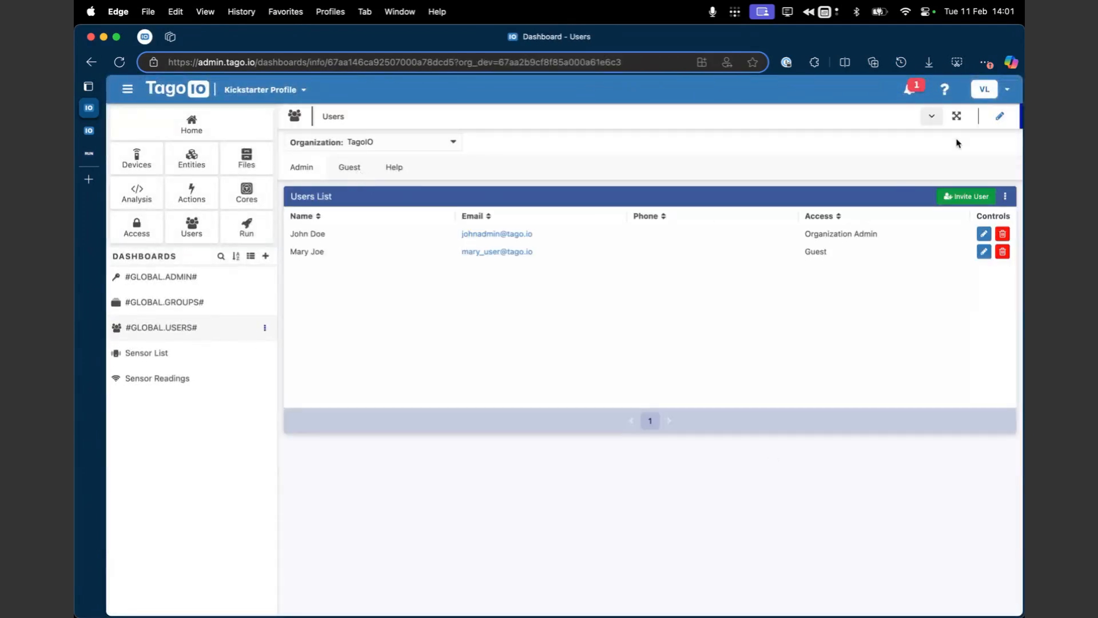
Step: Duplicate the Users List widget onto the Guest tab and enlarge the copy to the full dashboard width
left_click(1000, 116)
left_click(1005, 196)
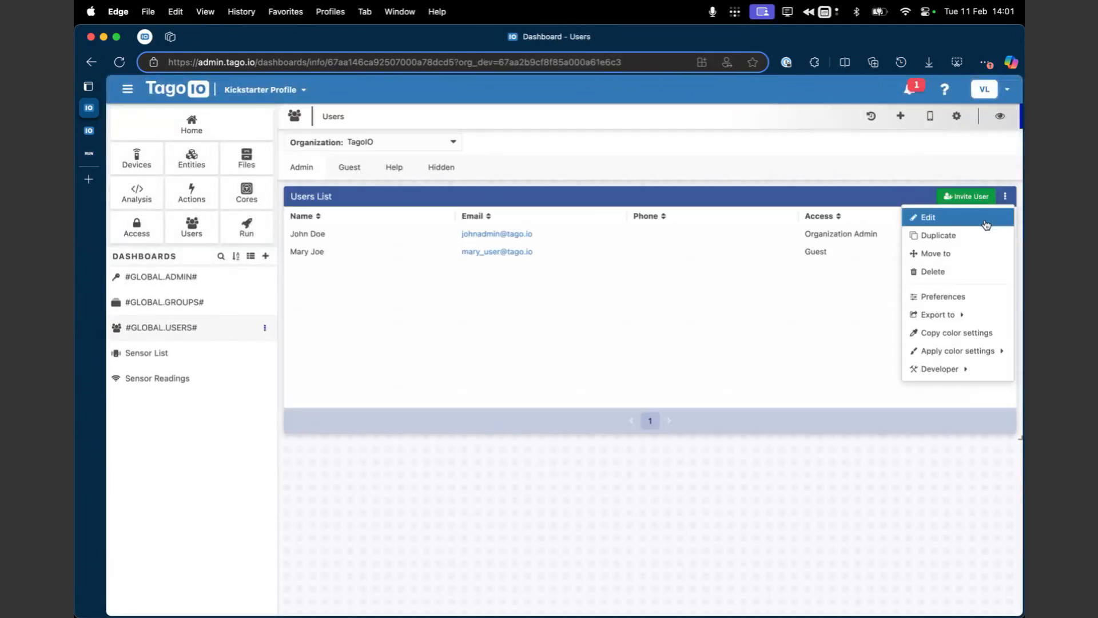
left_click(963, 245)
left_click(534, 389)
left_click(519, 428)
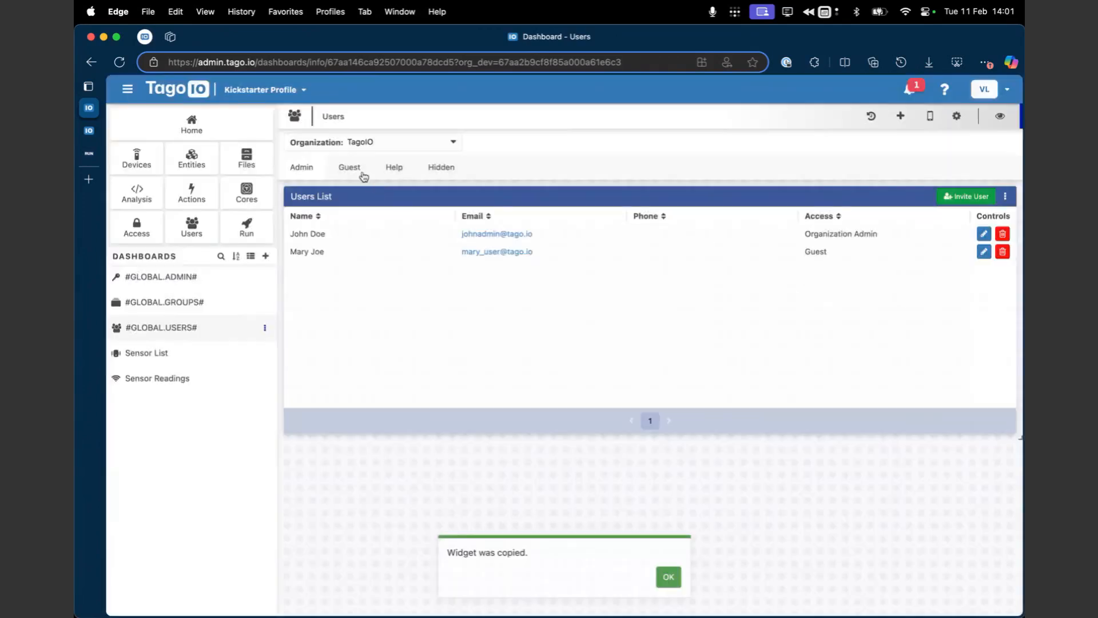
left_click(364, 175)
left_click_drag(835, 336, 994, 460)
Step: Turn off the control column in the options of the Guest tab's Users List widget
left_click(1005, 197)
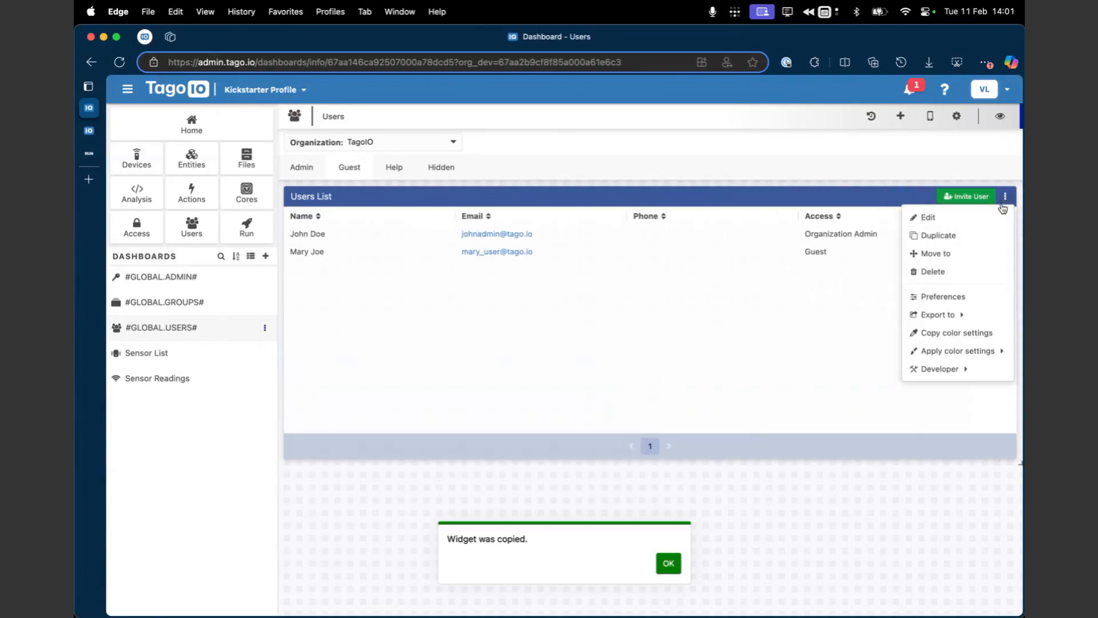
left_click(992, 216)
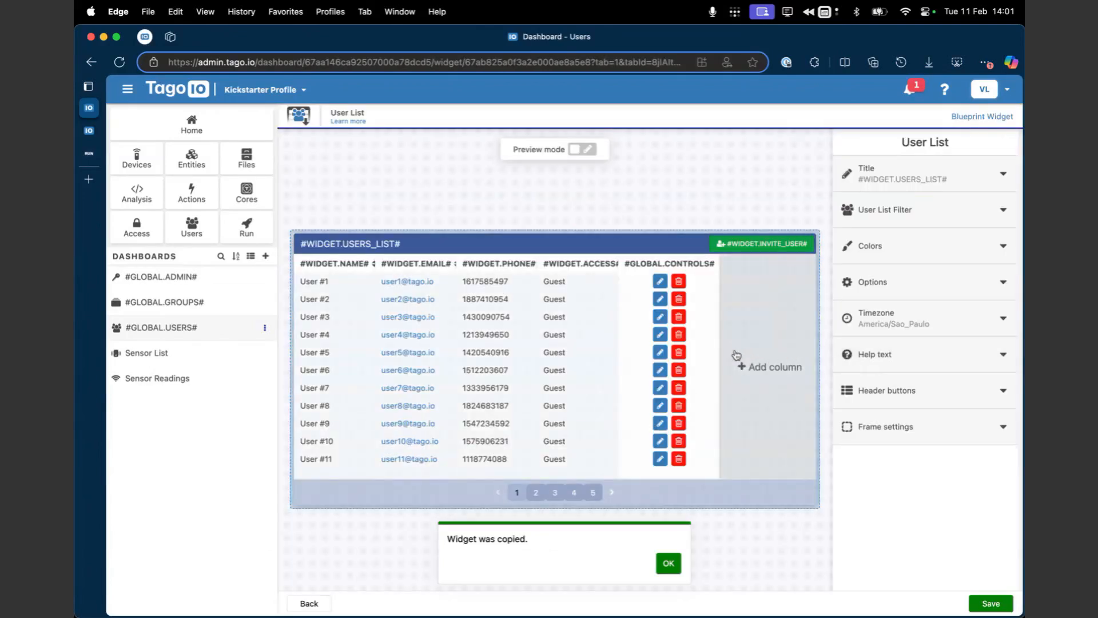
left_click(886, 298)
left_click(992, 375)
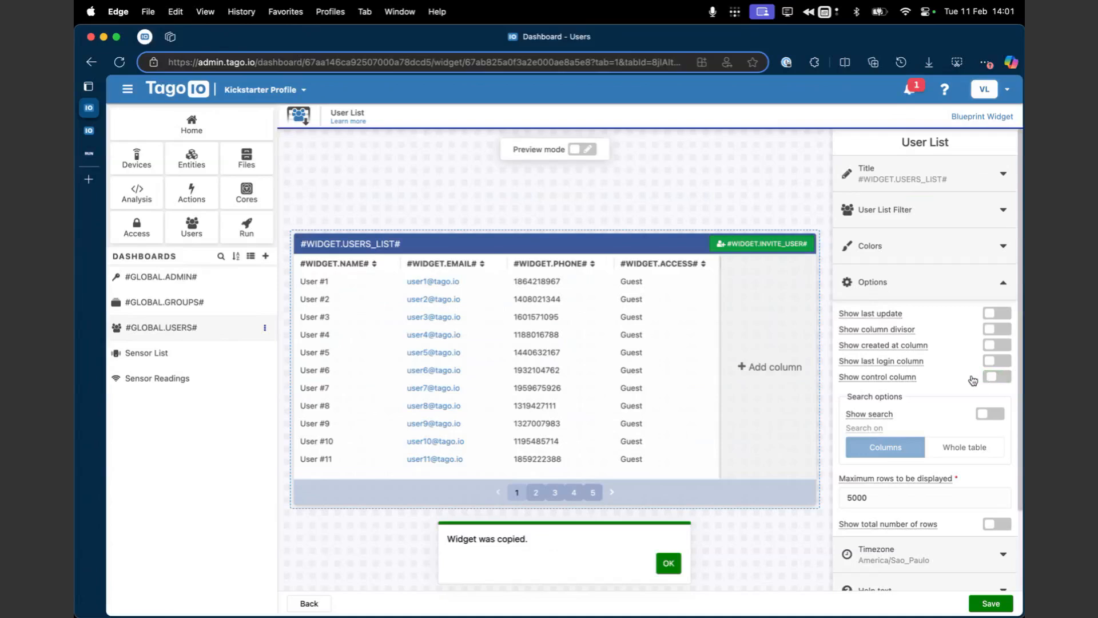
left_click(906, 281)
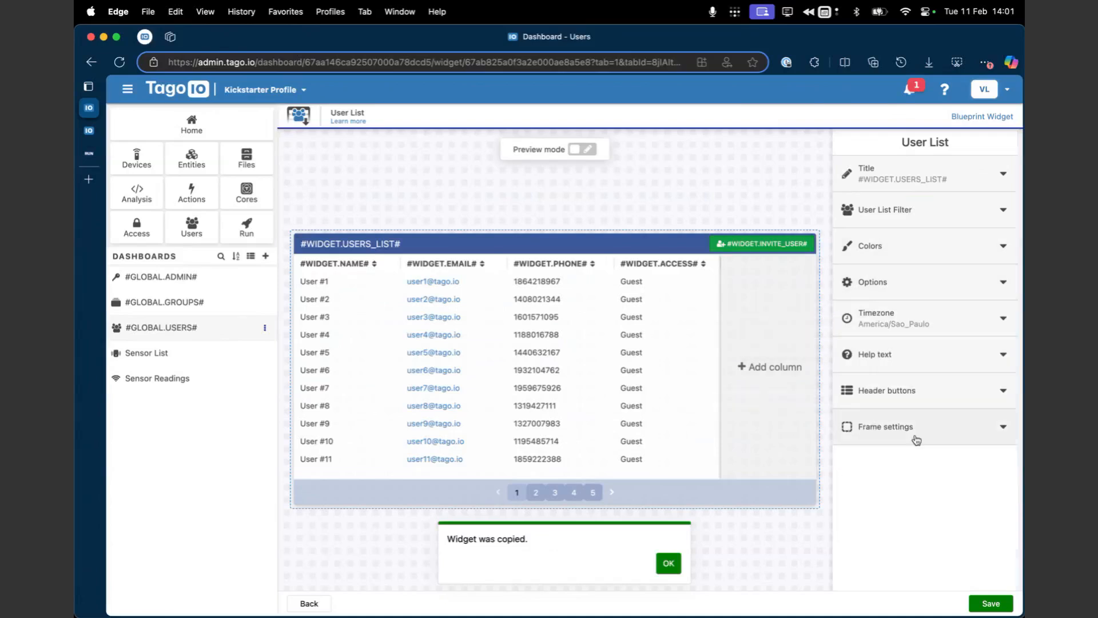
Step: Remove the invite user header button from the Guest tab's Users List widget and save the widget
left_click(925, 393)
left_click(925, 470)
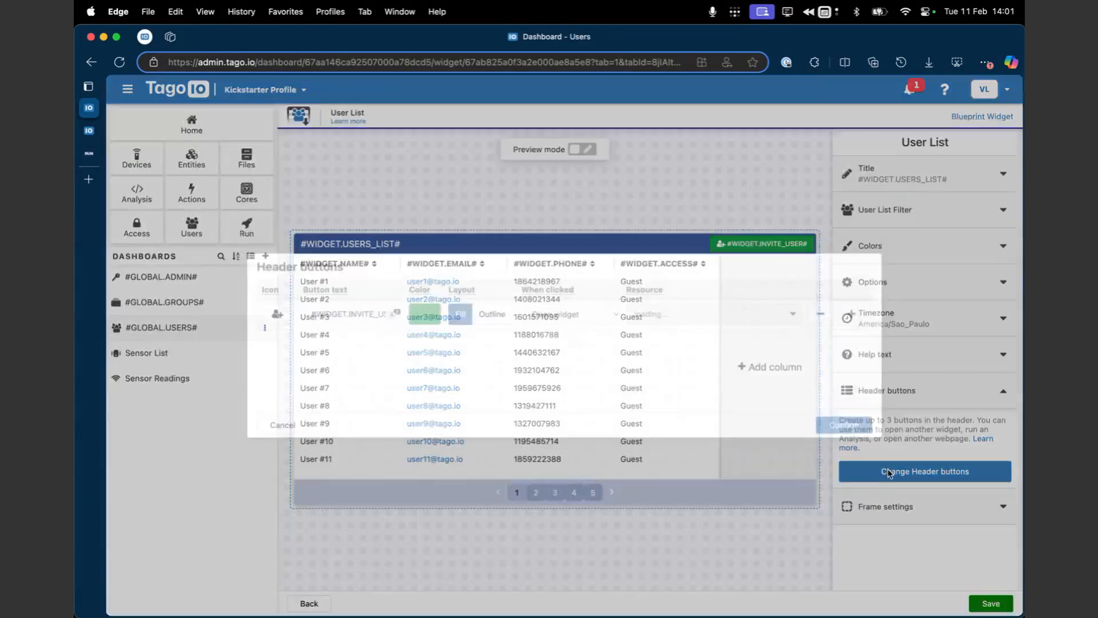
left_click(820, 313)
left_click(844, 425)
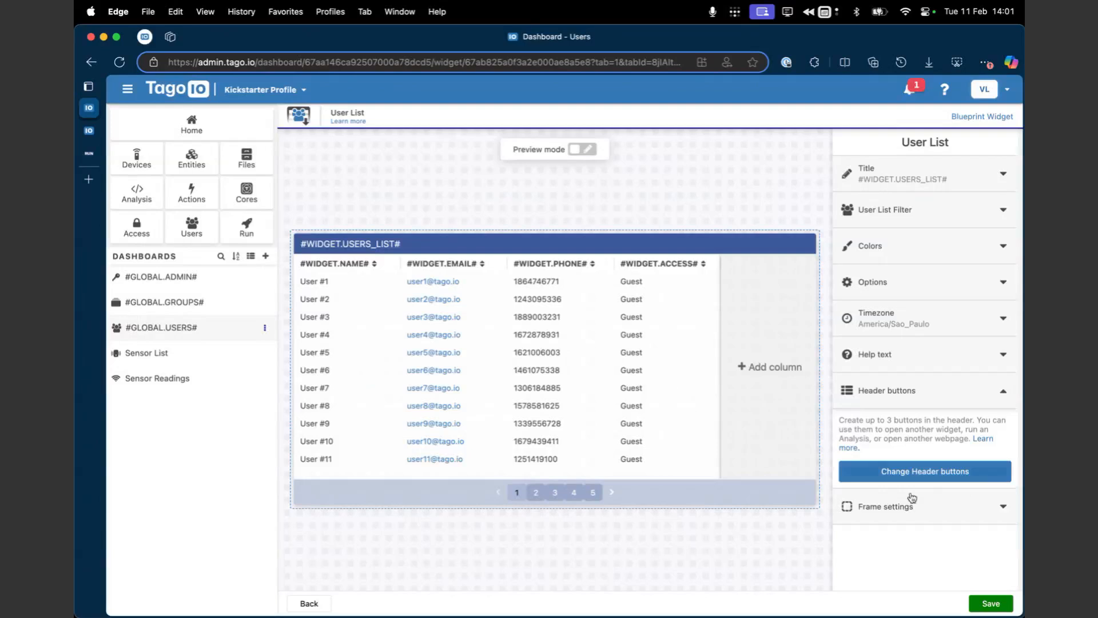
left_click(979, 605)
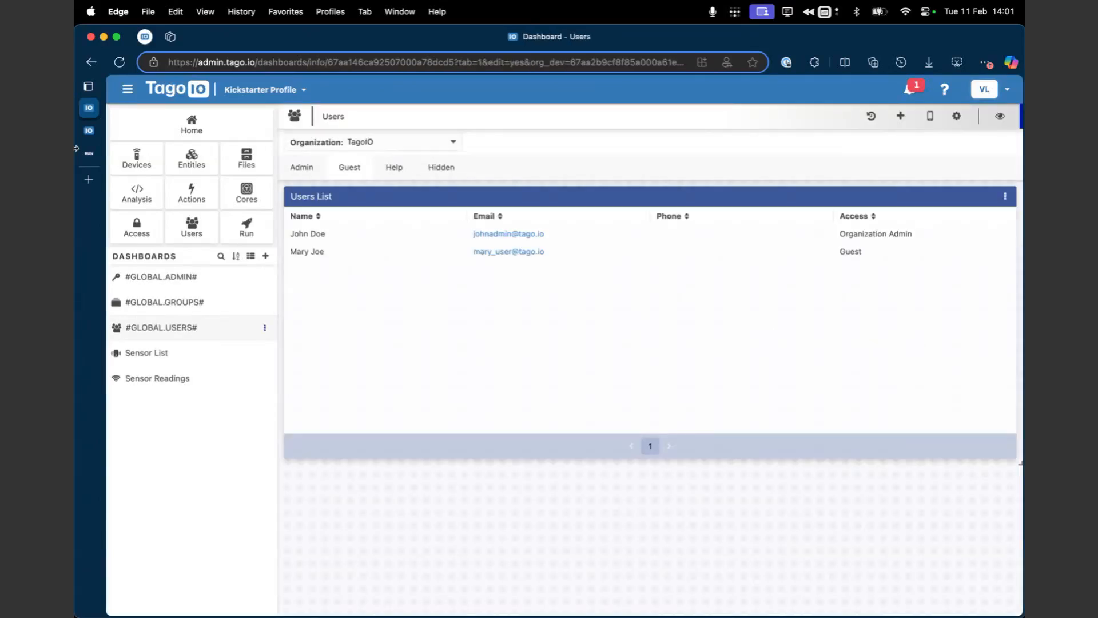
Step: Sign in to TagoRUN as the guest user from User Management and open the Users dashboard there
left_click(97, 153)
key("super+r")
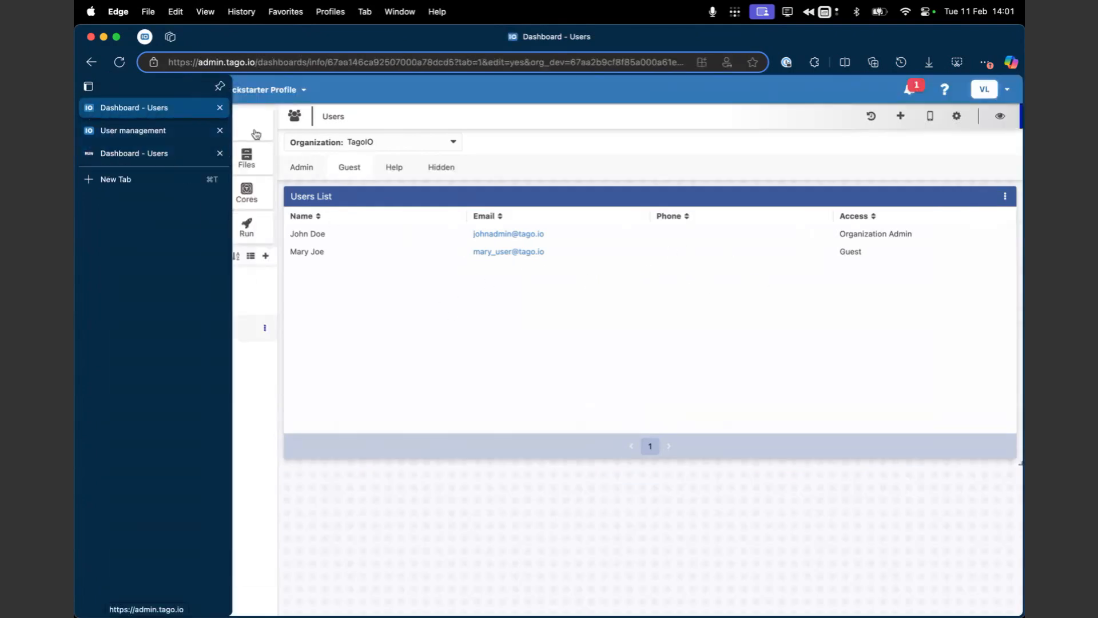
left_click(192, 226)
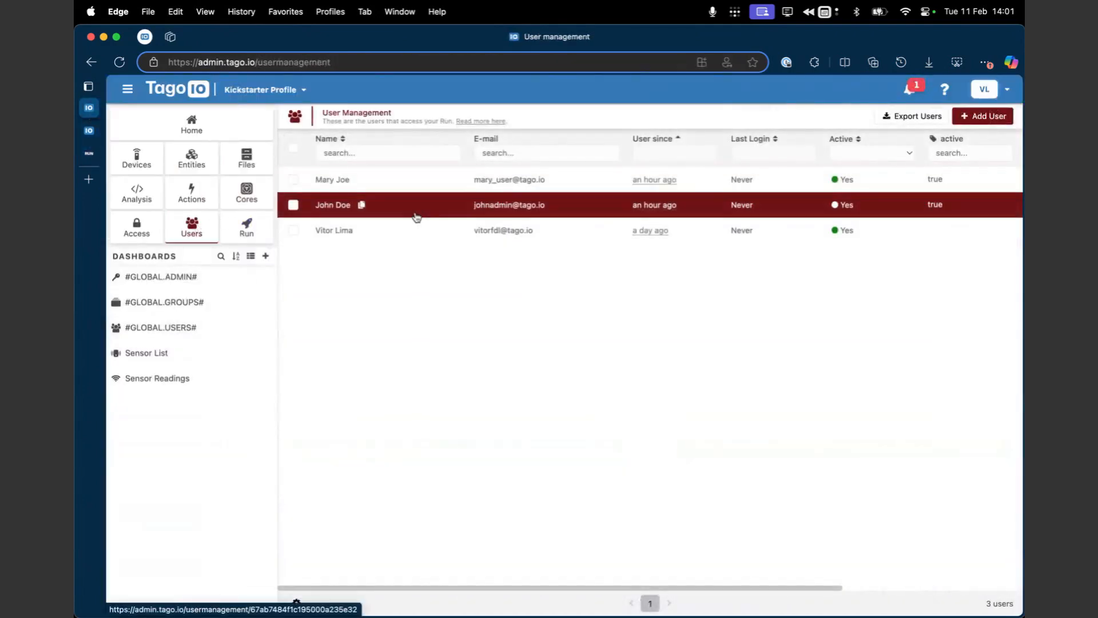
left_click(423, 182)
left_click(712, 261)
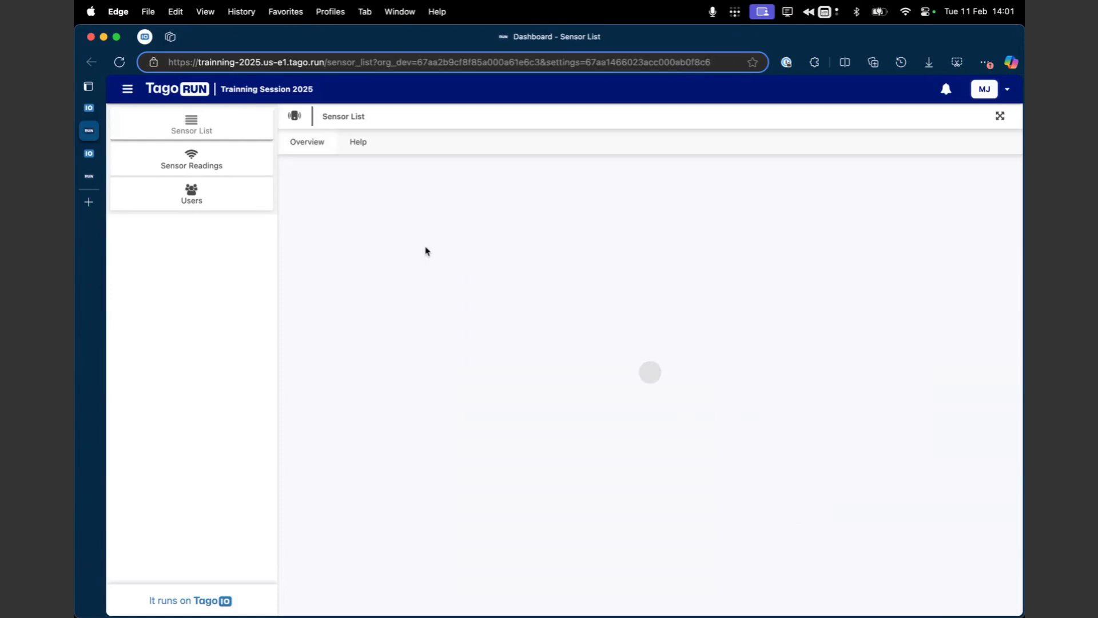
left_click(221, 191)
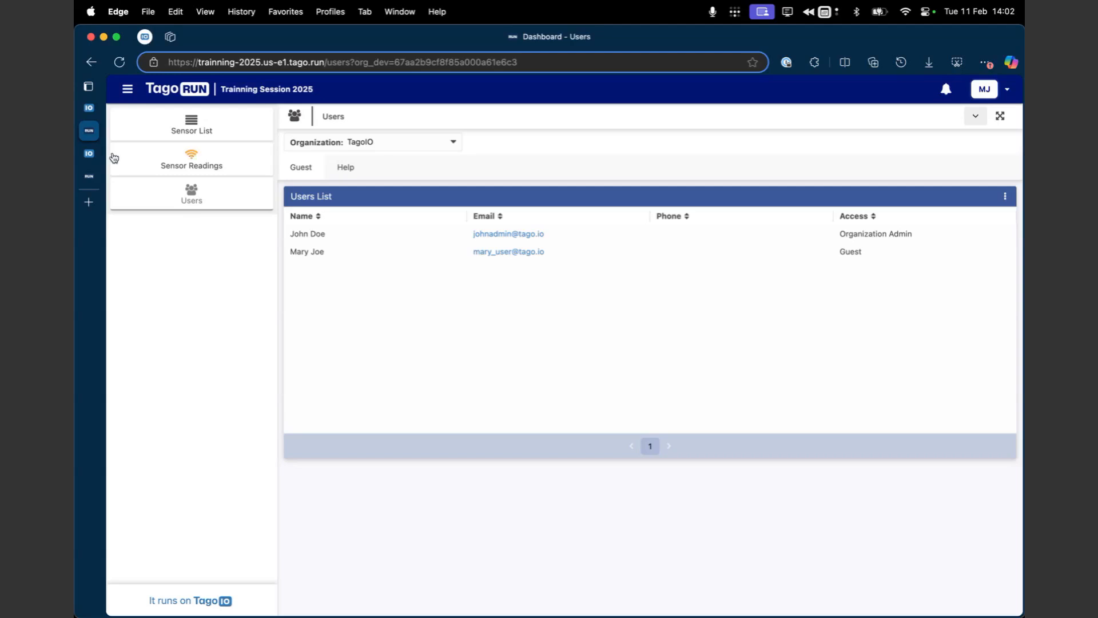
Step: Compare the guest's Users dashboard in TagoRUN with the Admin and Guest tabs of the Users dashboard in TagoIO Admin
key("ctrl+Tab")
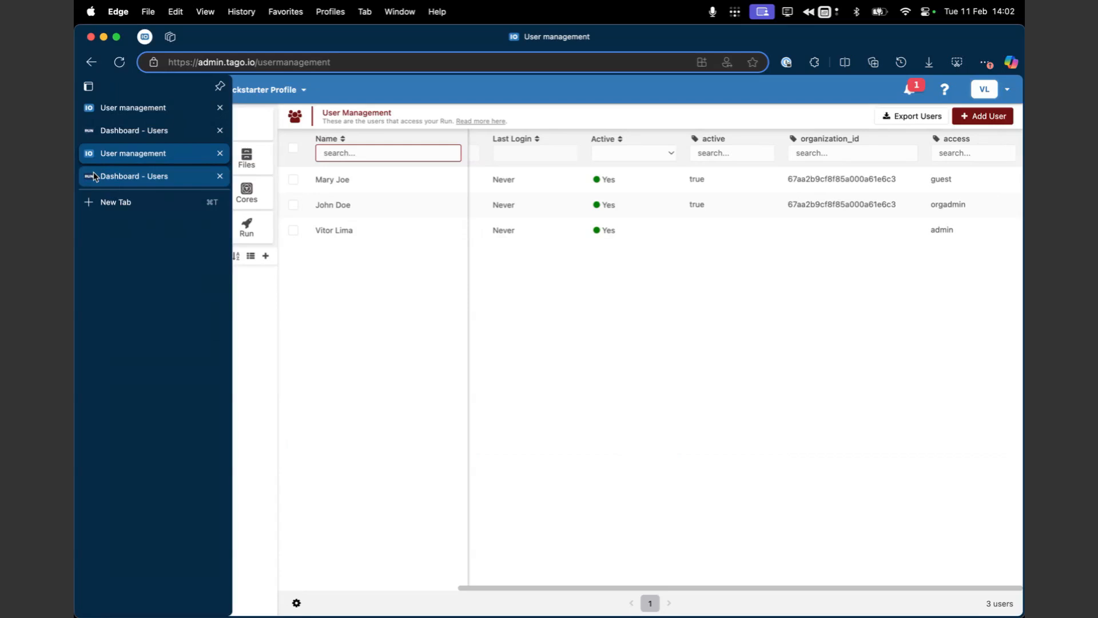
left_click(94, 172)
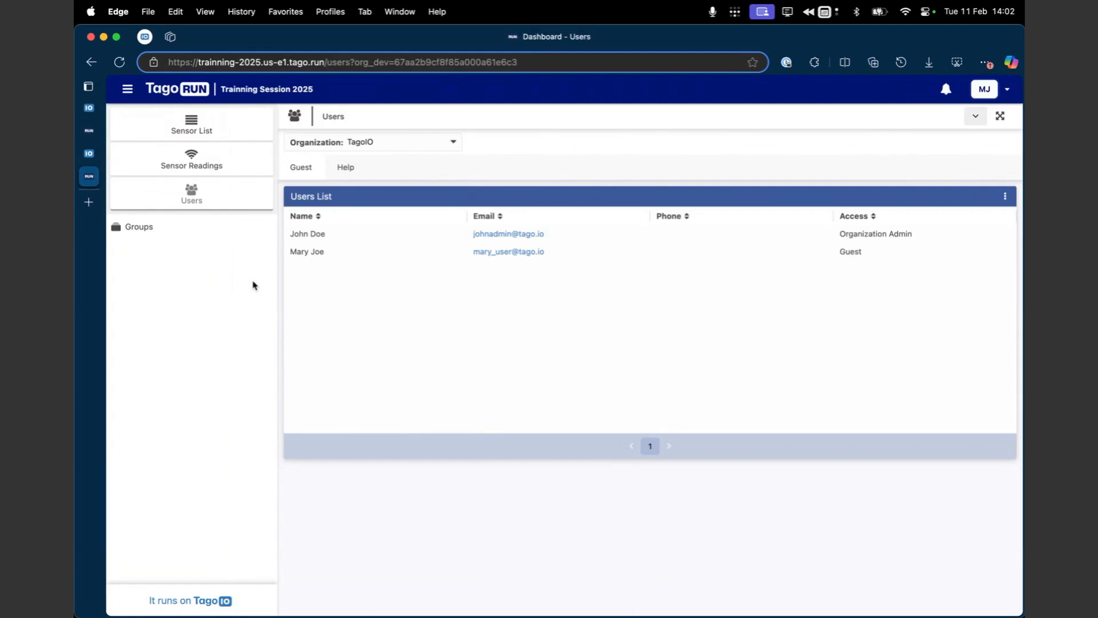
left_click(89, 153)
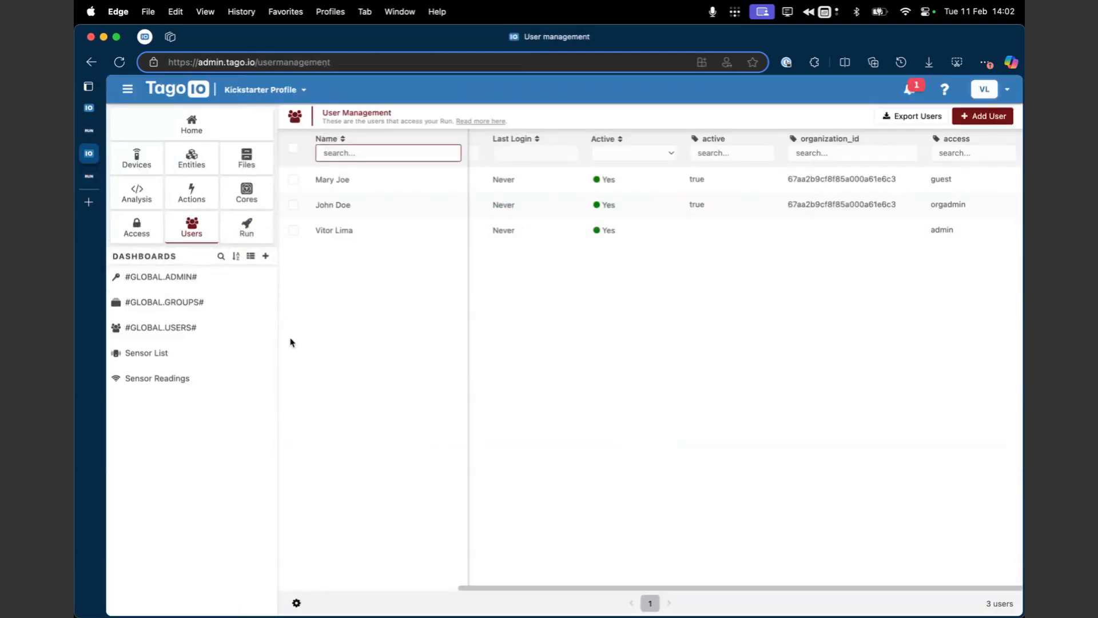
left_click(218, 330)
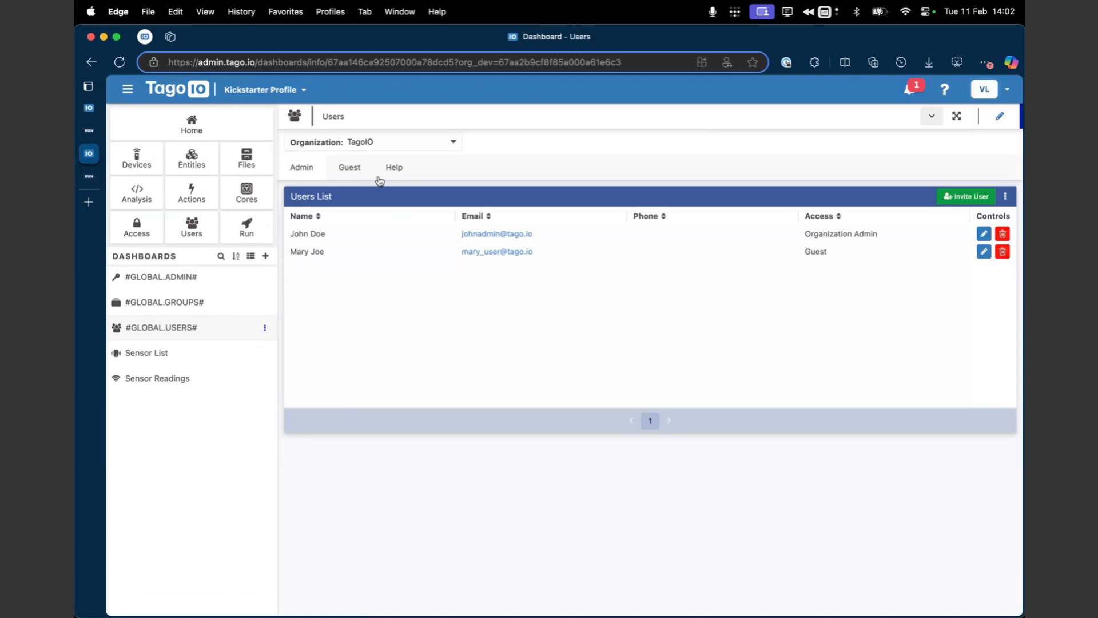
left_click(329, 172)
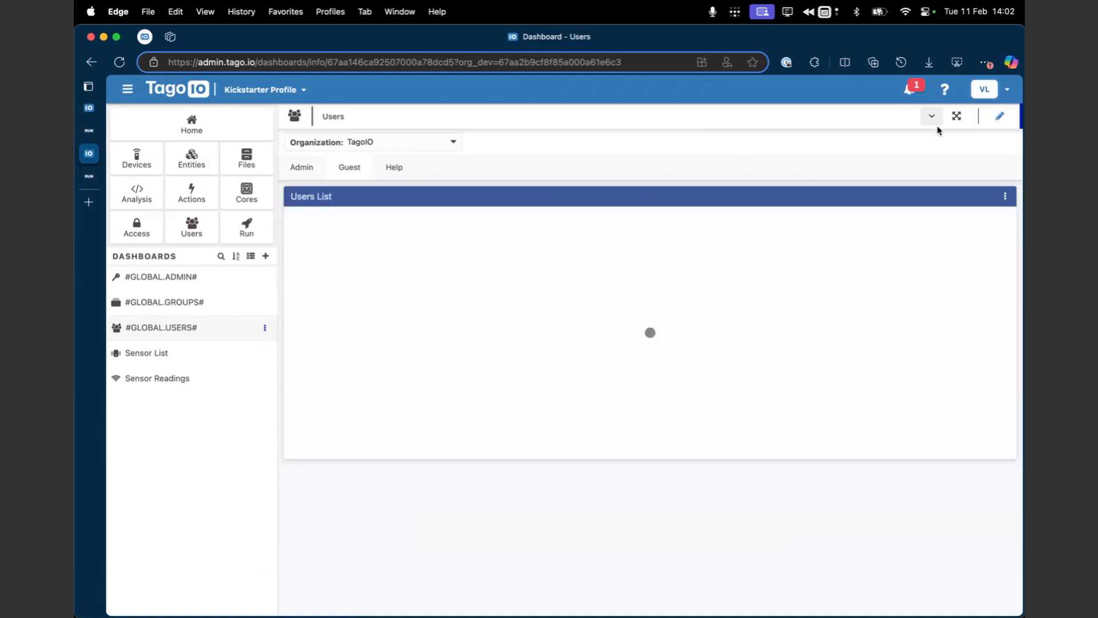
left_click(1000, 116)
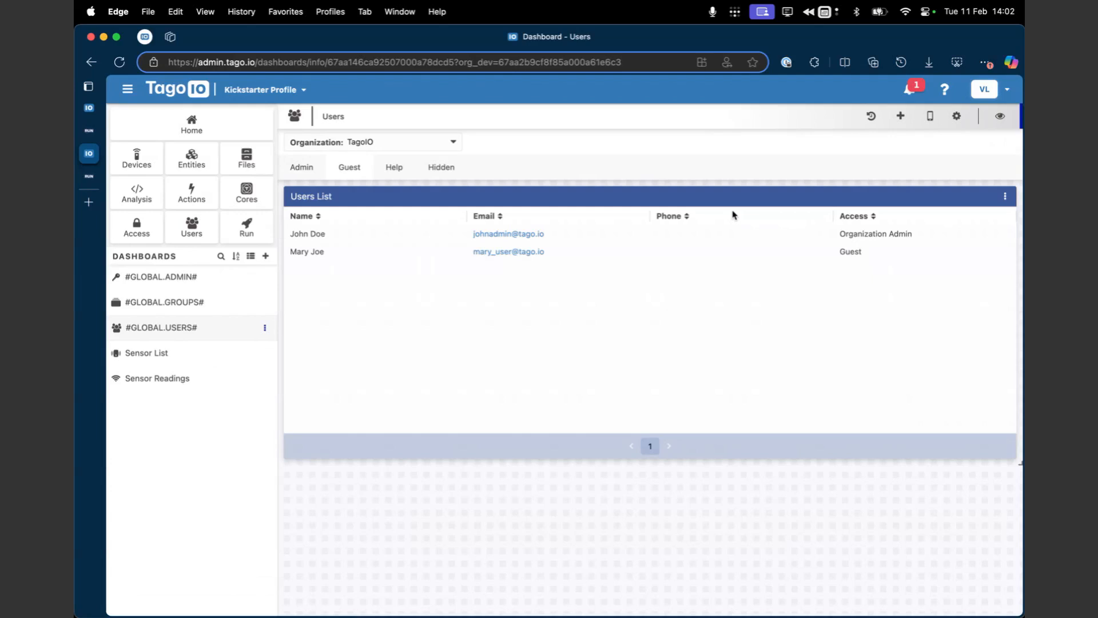
left_click(320, 172)
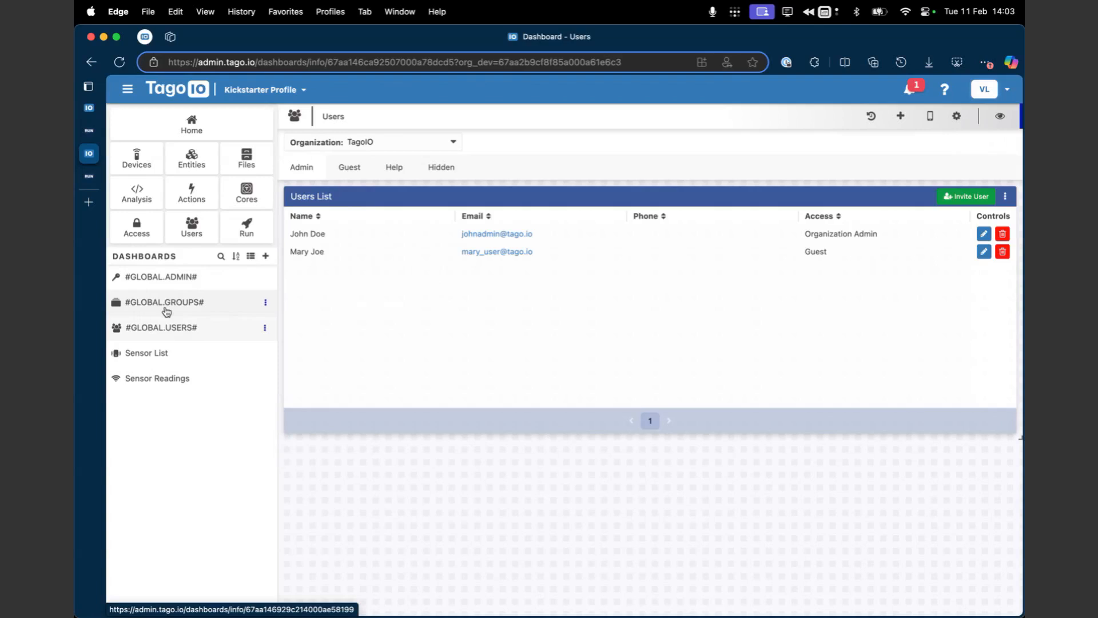
left_click(85, 181)
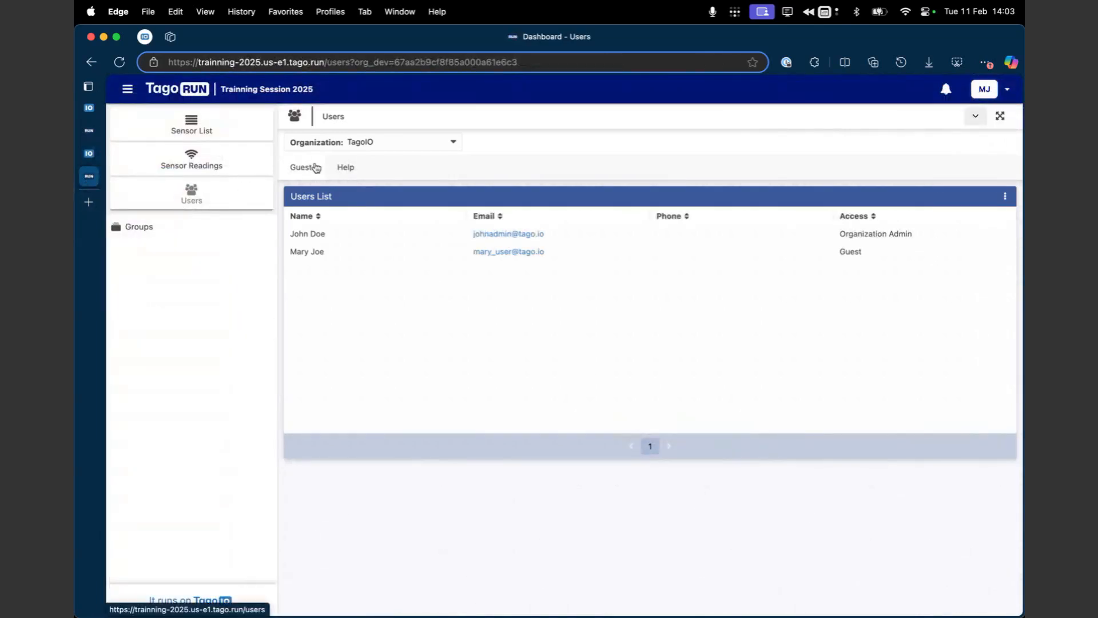
left_click_drag(321, 117, 335, 113)
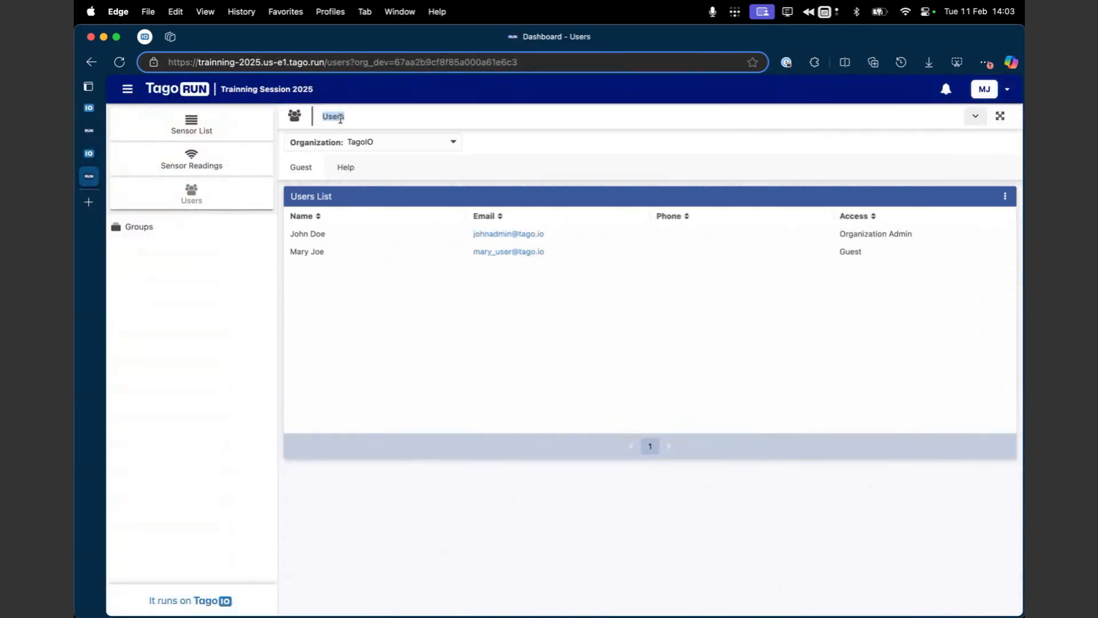
Step: Open the Users List widget on the Admin tab for editing in TagoIO Admin and show its title setting
left_click(89, 154)
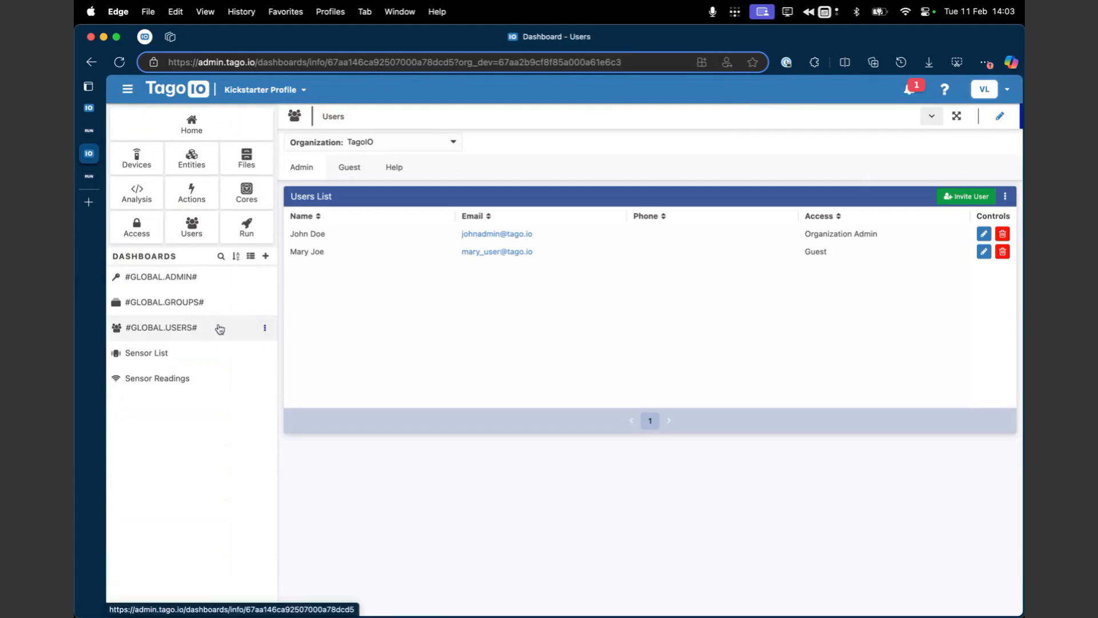
left_click(1000, 117)
left_click(1005, 196)
left_click(943, 223)
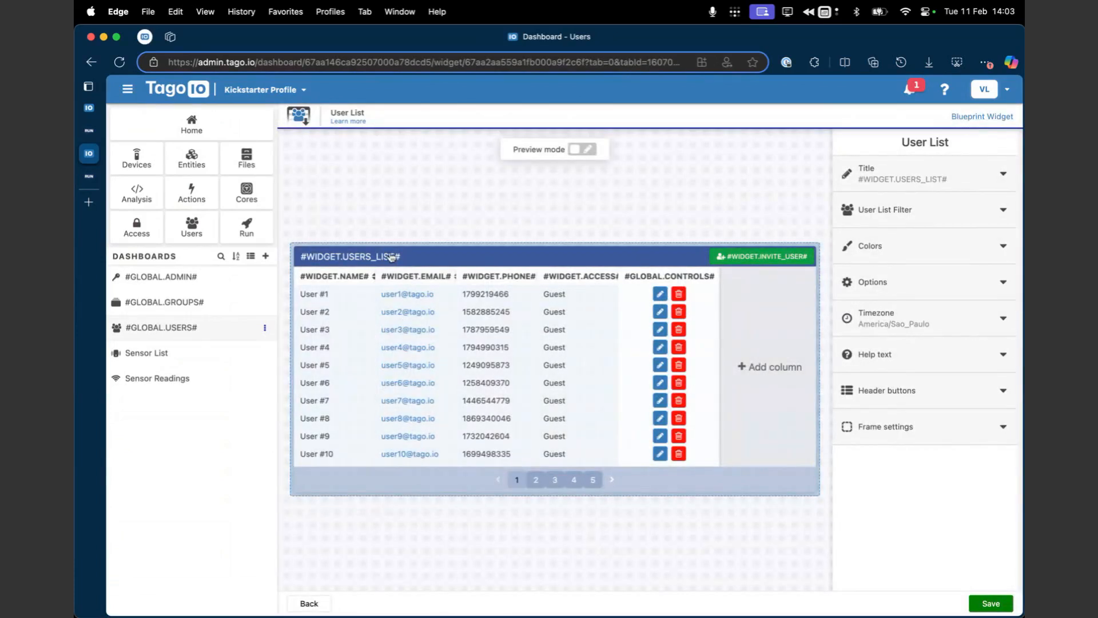
left_click(898, 173)
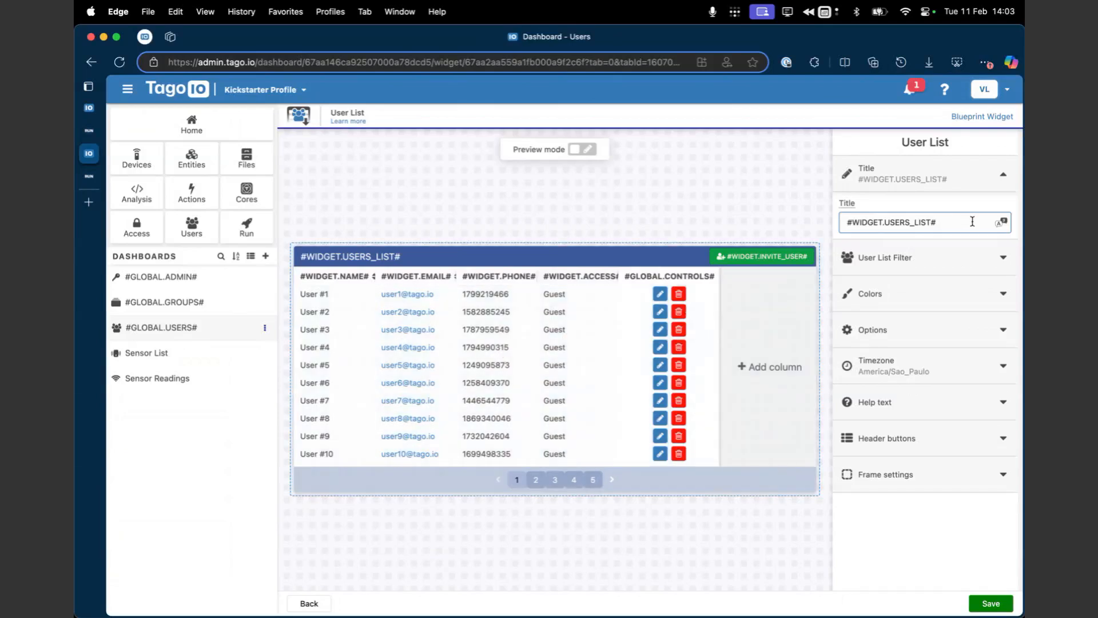
Step: Browse the dictionary slugs available for the widget title, restore #WIDGET.USERS_LIST# and leave the widget editor without saving
left_click(1001, 224)
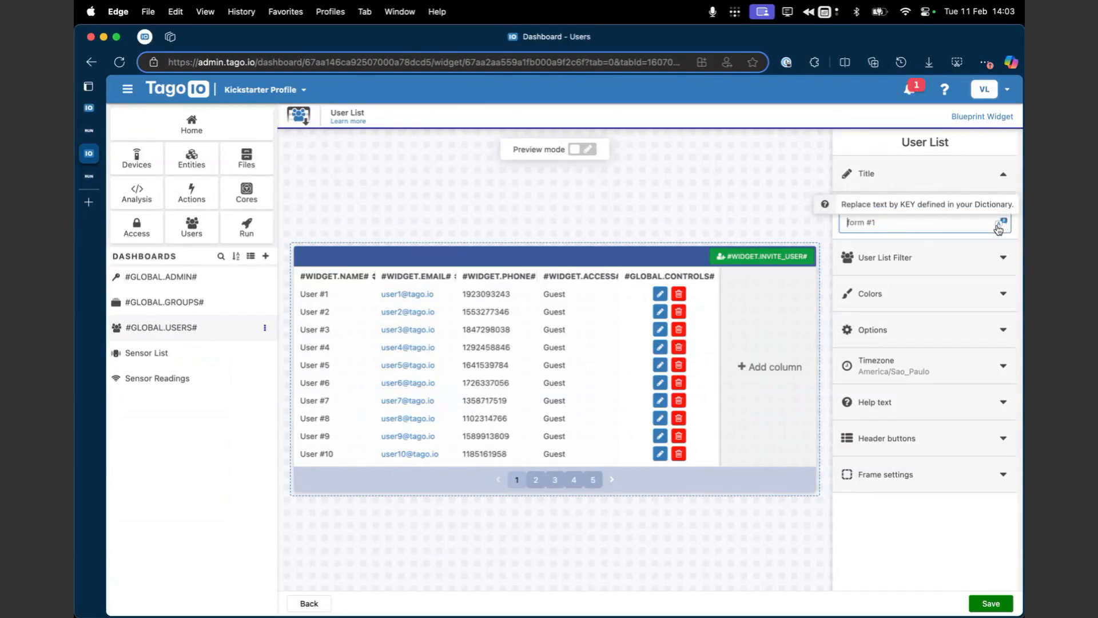
left_click(1000, 224)
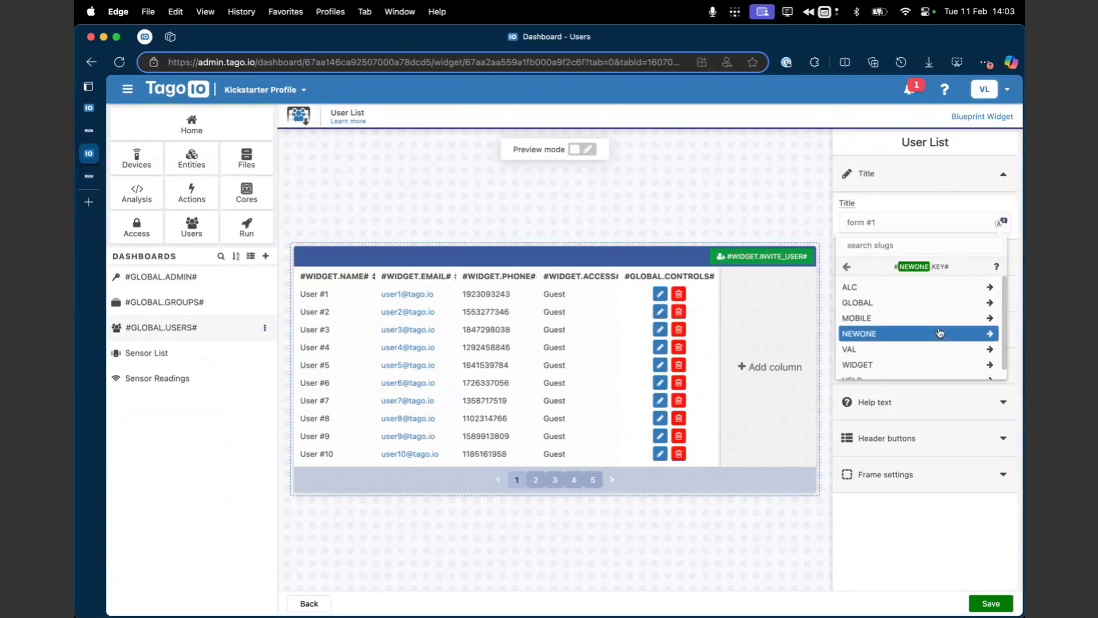
left_click(941, 218)
key("super+z")
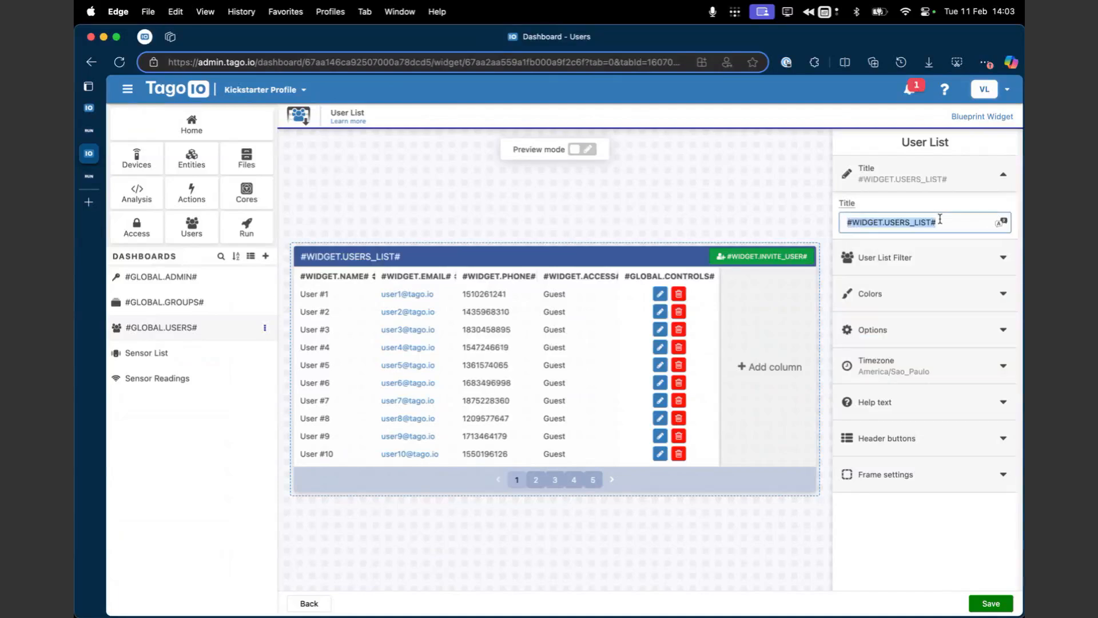
left_click(927, 223)
left_click(442, 531)
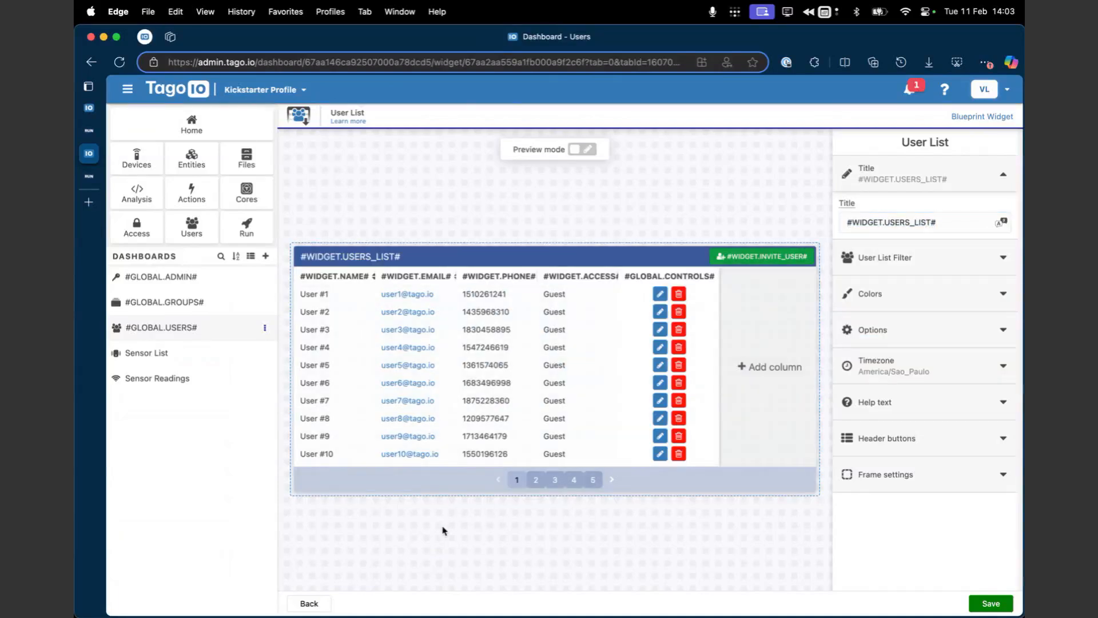
left_click(312, 604)
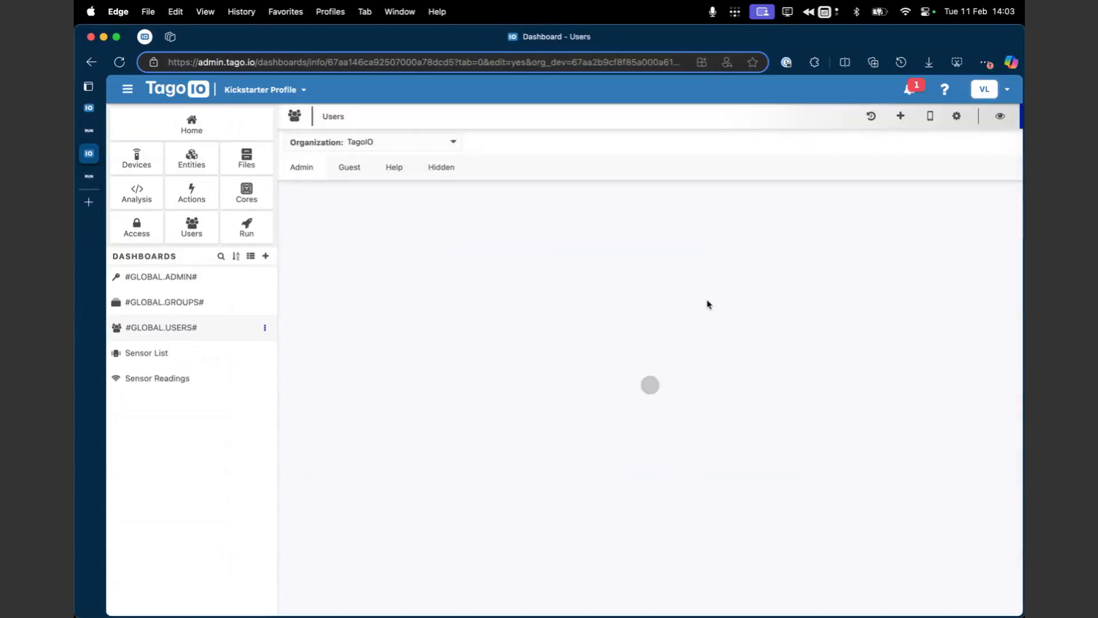
Step: Open the Widgets dictionary from the account's dictionaries and examine its key and value pairs down to USERS_LIST
left_click(973, 99)
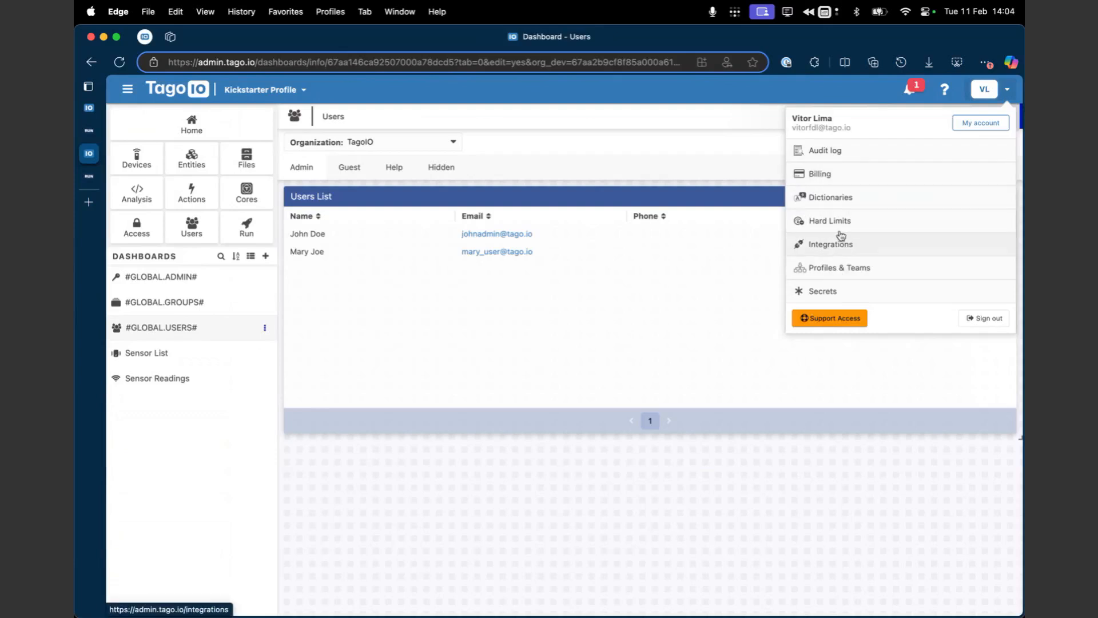
left_click(882, 202)
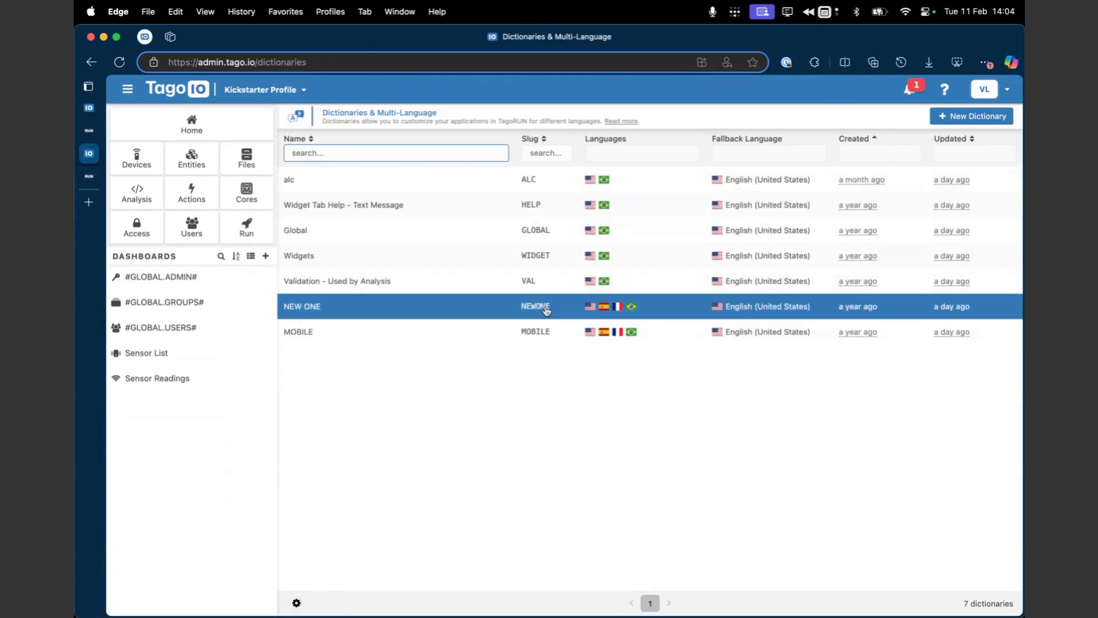
left_click(561, 256)
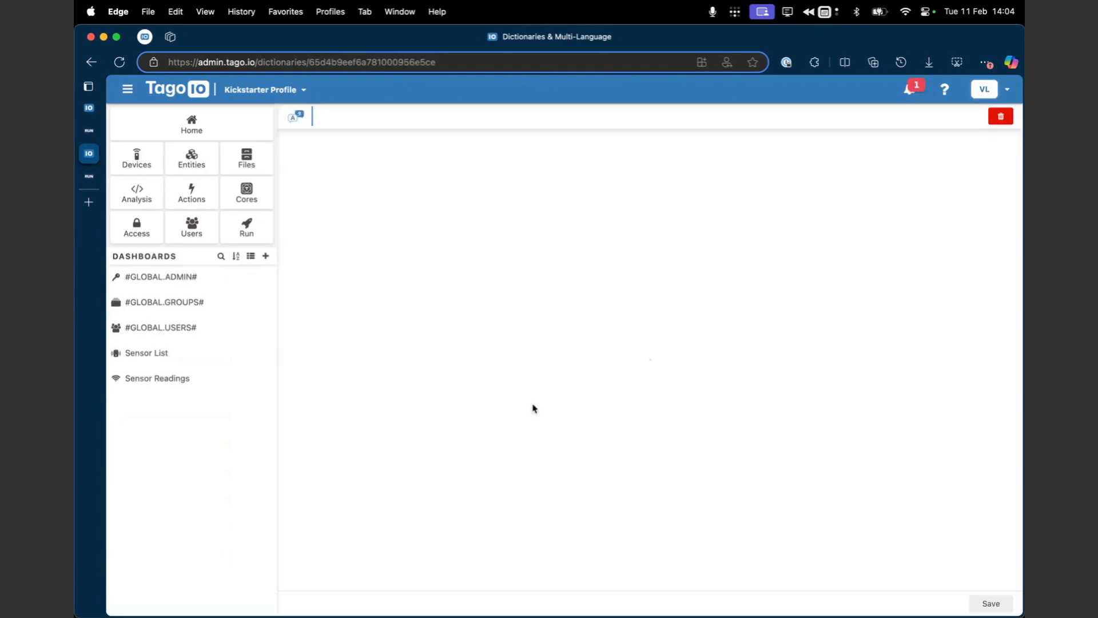
scroll(625, 451, "down", 10)
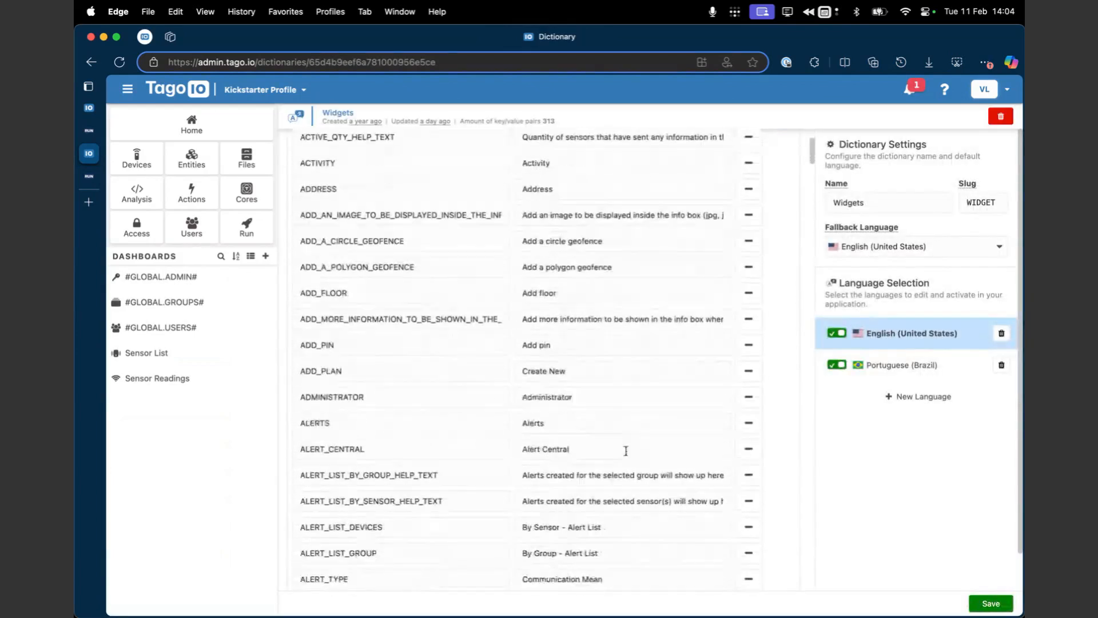
scroll(626, 451, "down", 20)
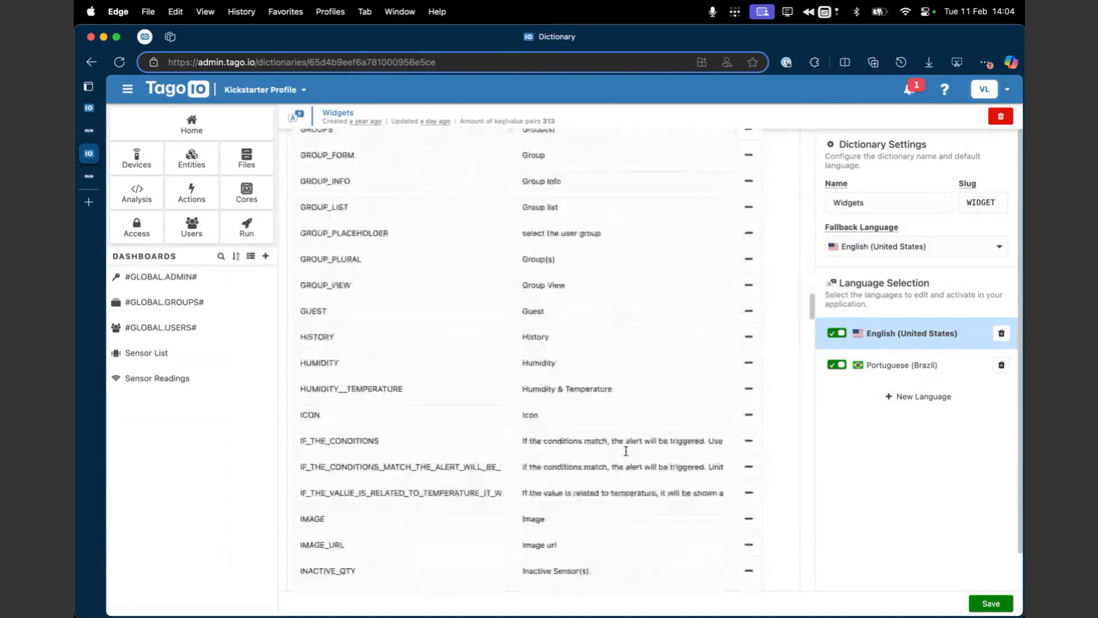
scroll(628, 454, "down", 20)
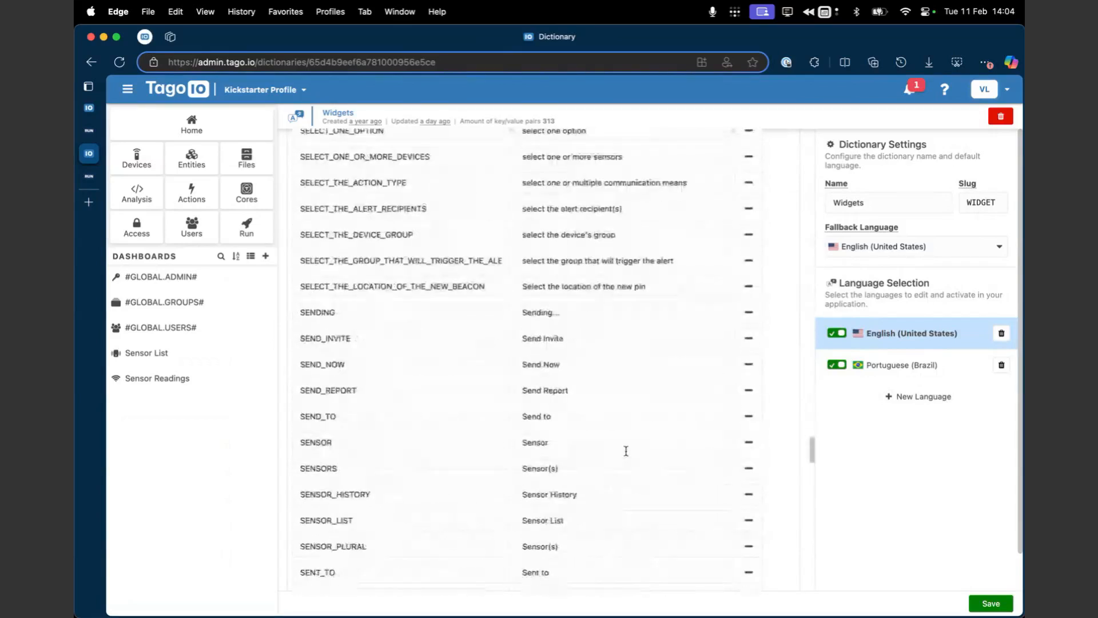
scroll(626, 450, "down", 18)
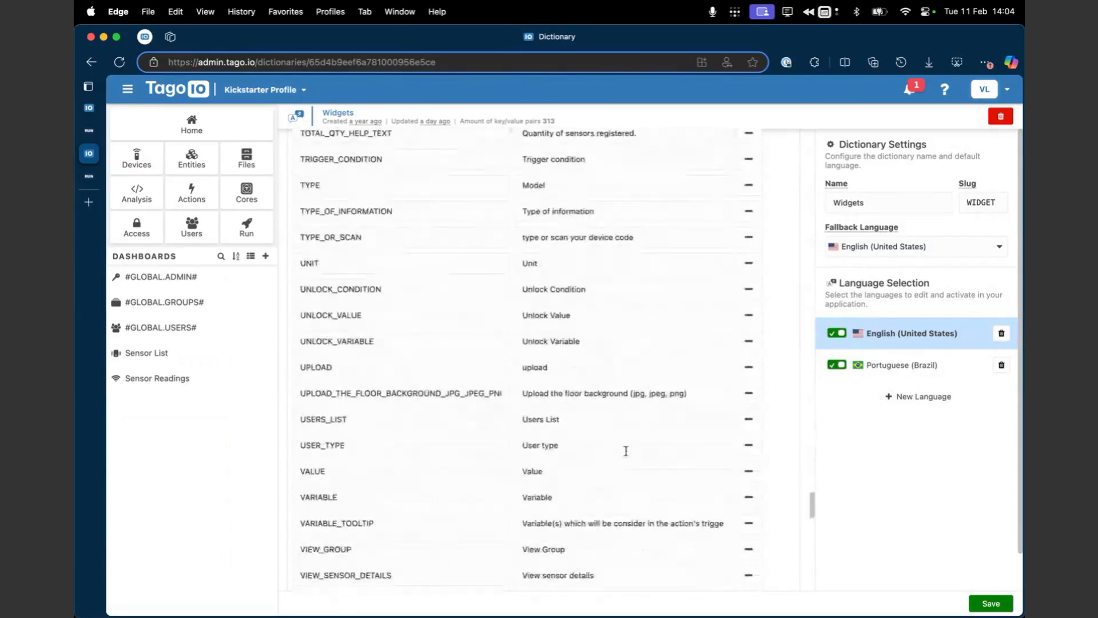
Step: Open the Global dictionary and compare the ADMIN key's value in English (United States) and Portuguese (Brazil)
key("super+bracketleft")
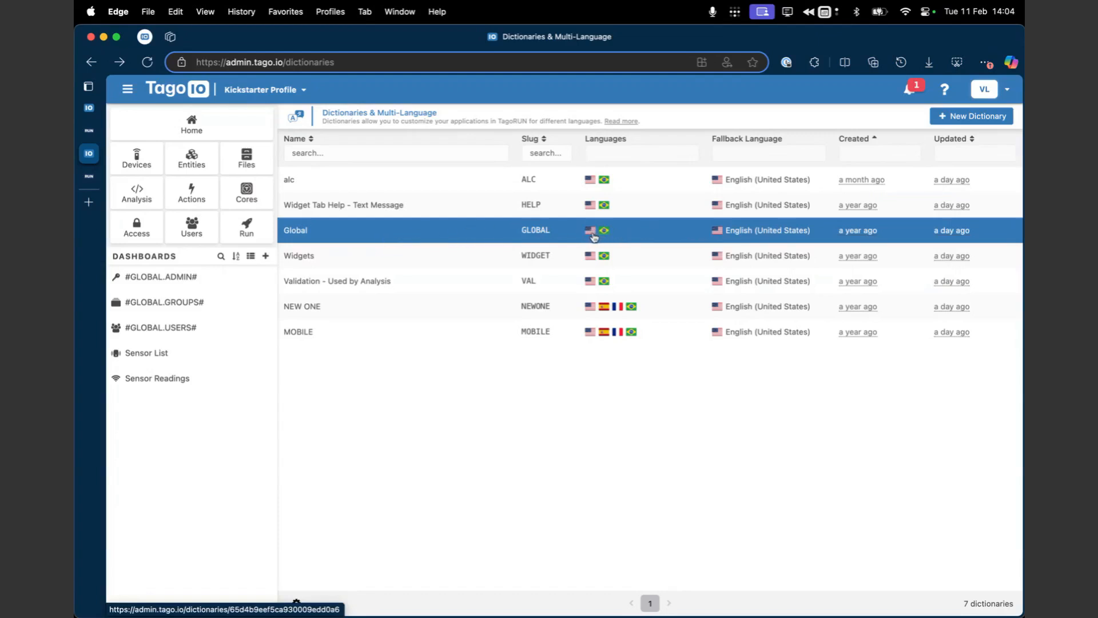
left_click(568, 234)
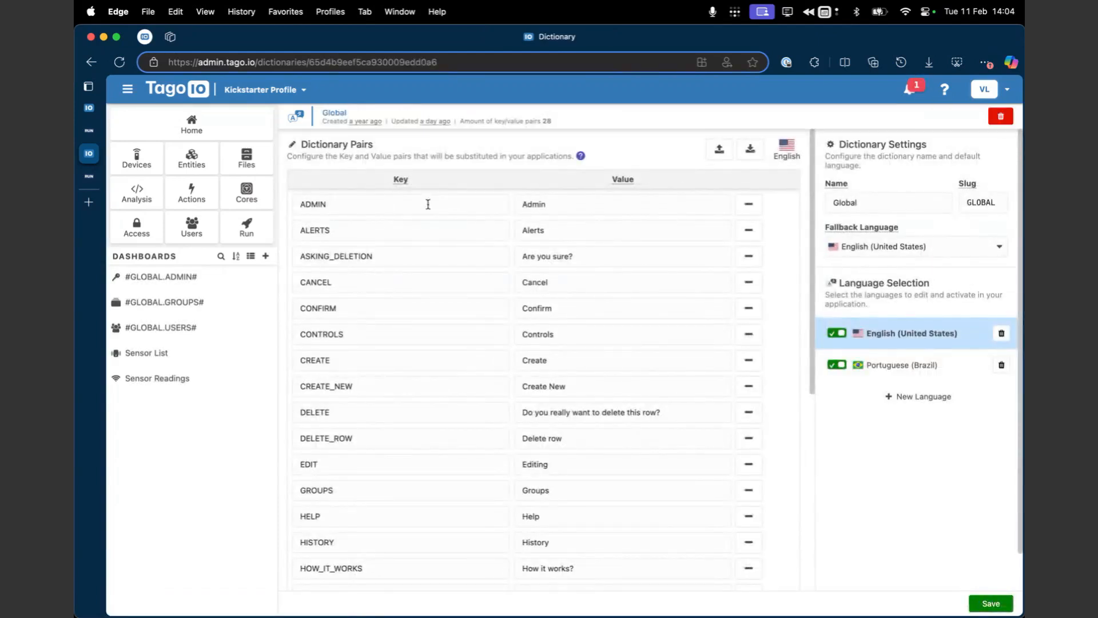
scroll(467, 286, "down", 1)
scroll(466, 307, "up", 1)
left_click(418, 202)
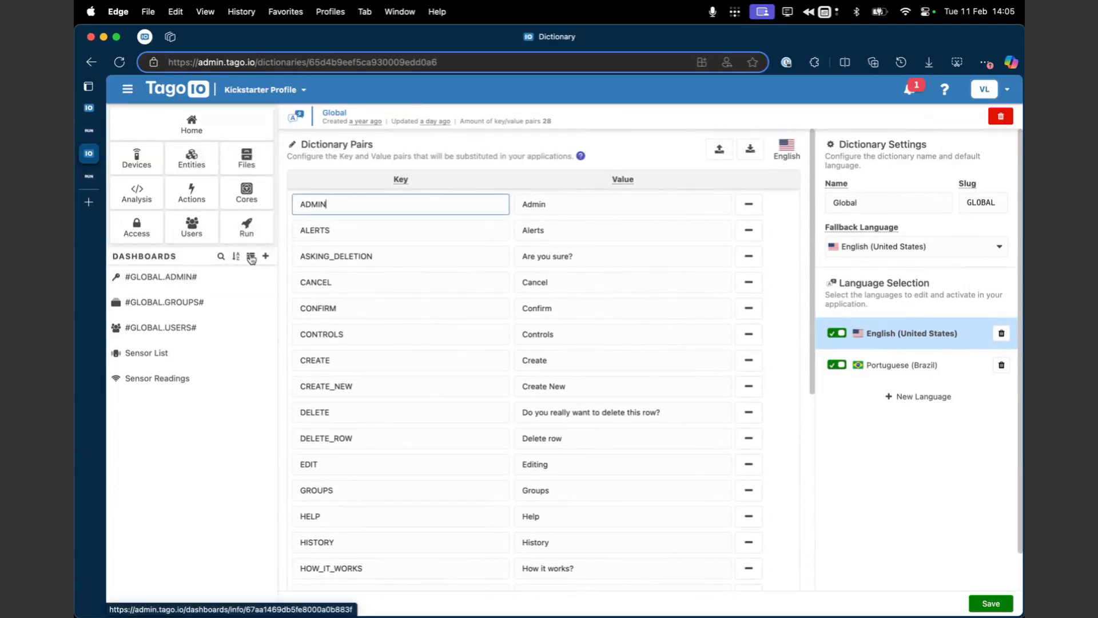
left_click_drag(605, 204, 473, 205)
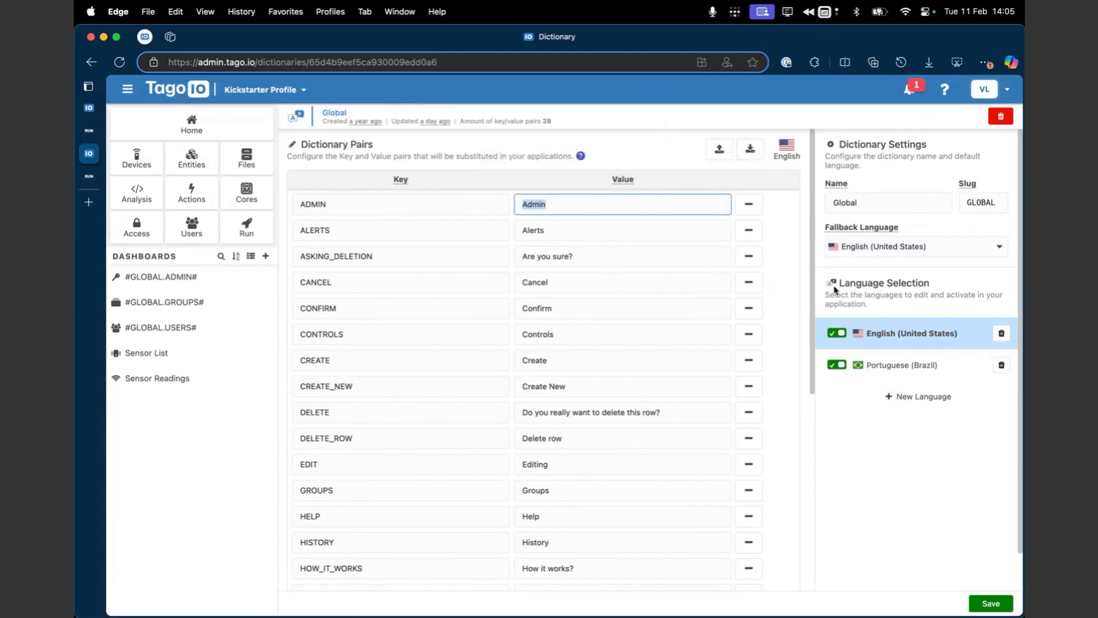
left_click(875, 365)
left_click(664, 207)
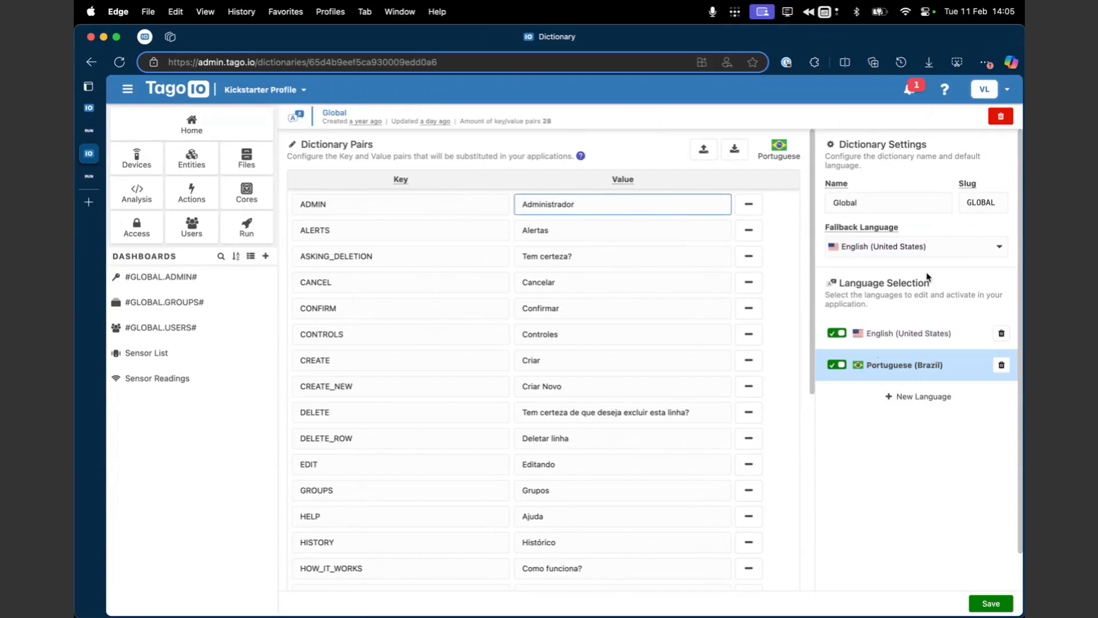
Step: Add Dutch (Belgium) as a new language to the Global dictionary
left_click(921, 407)
scroll(602, 464, "down", 2)
scroll(603, 466, "down", 15)
scroll(601, 466, "down", 2)
scroll(599, 466, "up", 10)
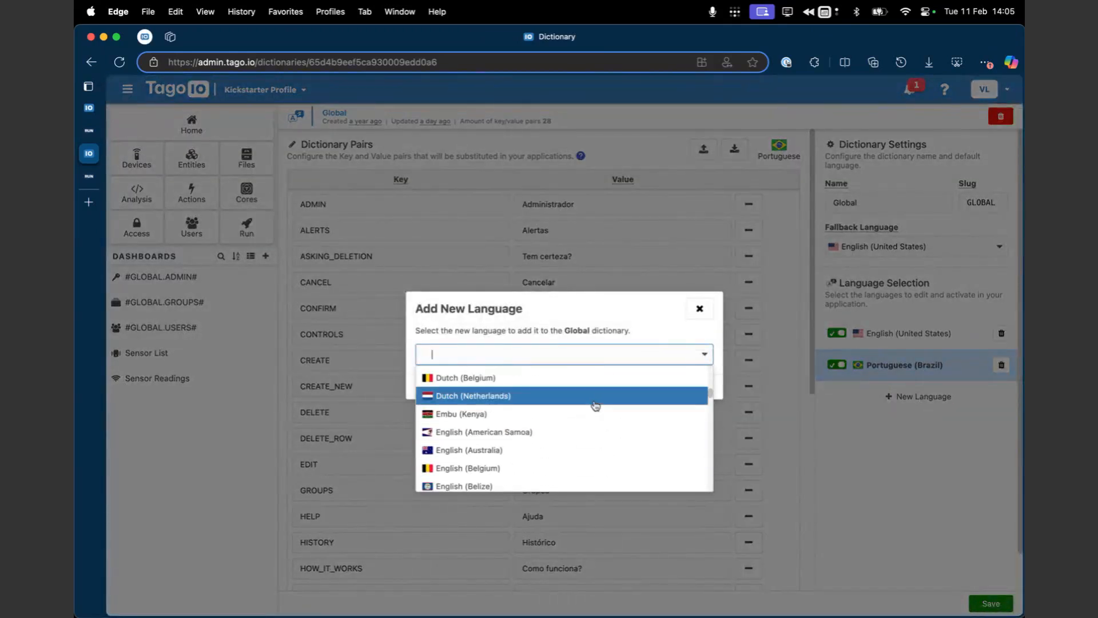
left_click(590, 379)
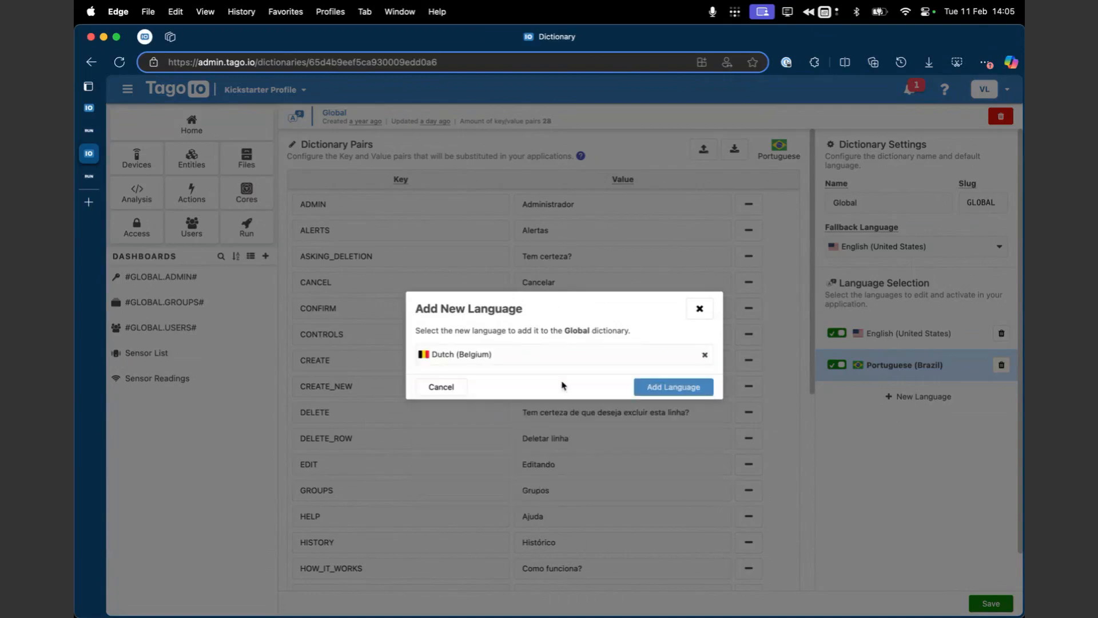
left_click(655, 387)
Step: Examine the key and value pairs of the Global dictionary for Dutch (Belgium), from ADMIN down to WELCOME
scroll(576, 405, "down", 2)
scroll(576, 405, "down", 5)
scroll(576, 405, "up", 5)
scroll(576, 405, "down", 5)
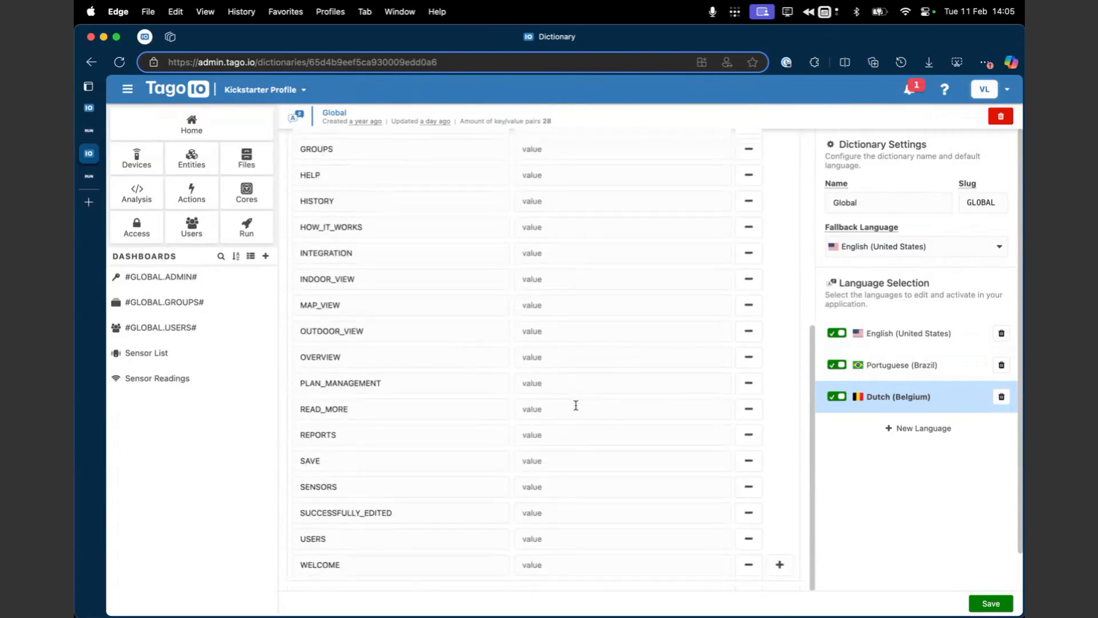
scroll(576, 405, "up", 5)
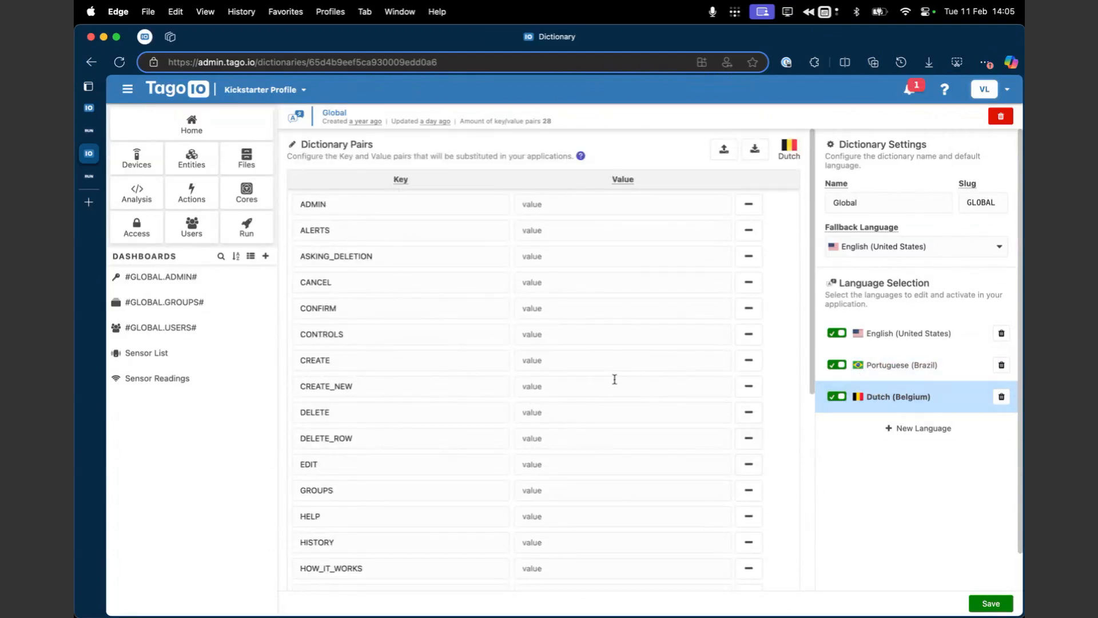
left_click(610, 210)
scroll(645, 515, "down", 5)
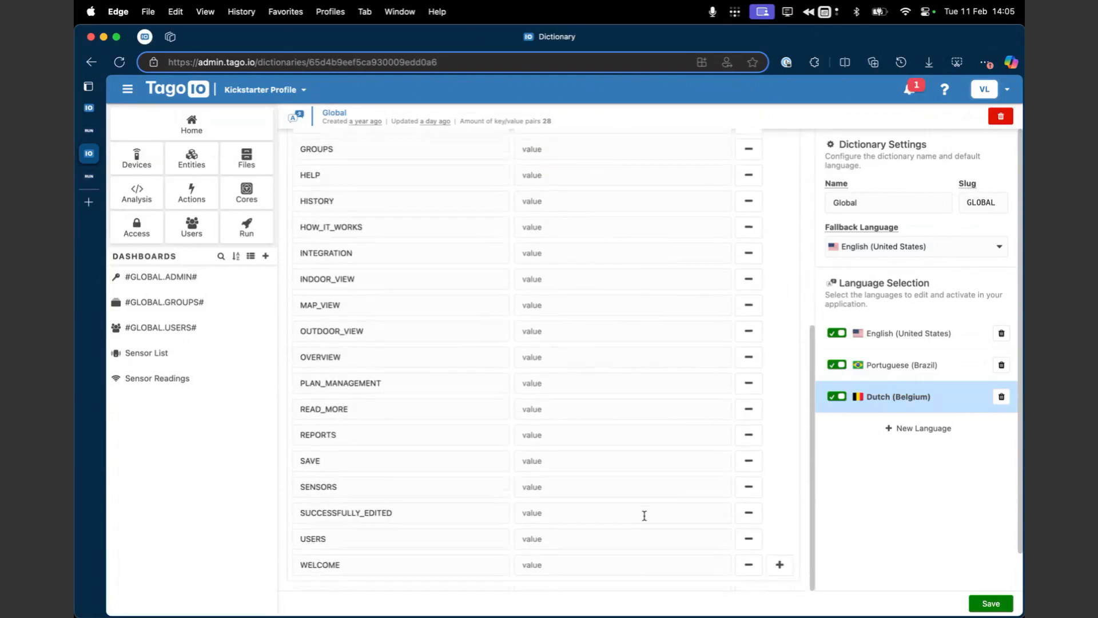
scroll(657, 361, "up", 5)
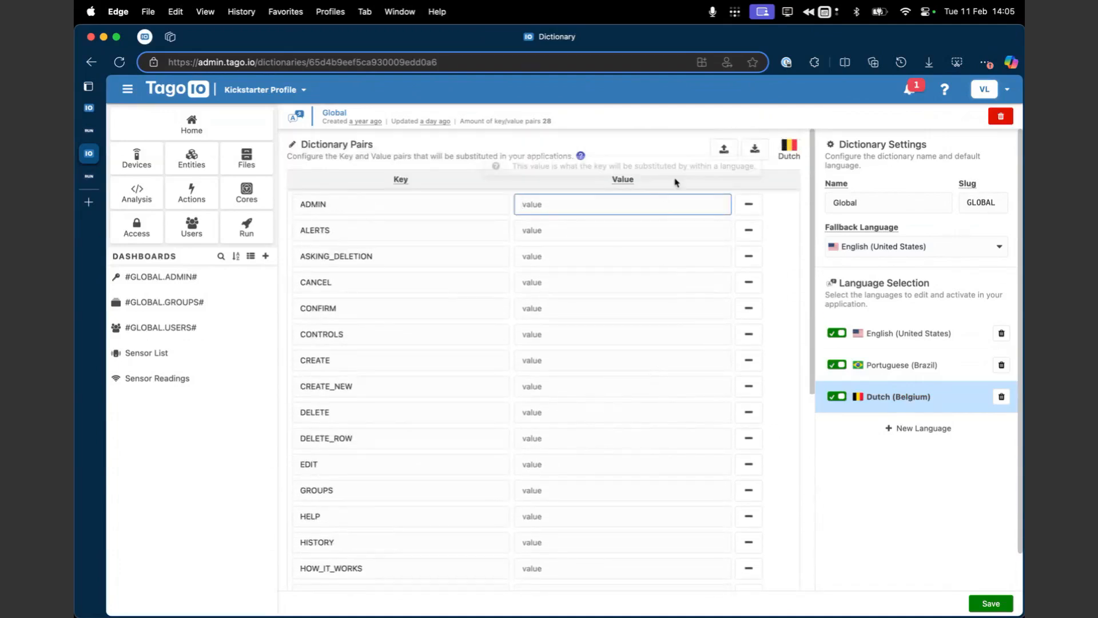
Step: Review the dictionary's CSV and JSON import and export options, and show the English (United States) values
left_click(724, 150)
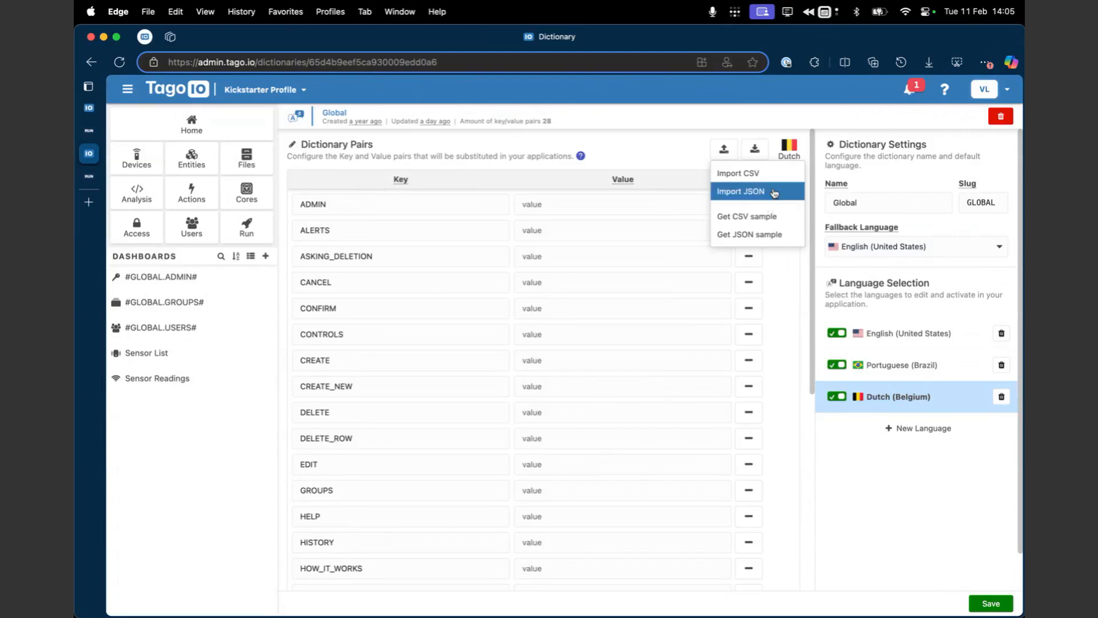
left_click(755, 150)
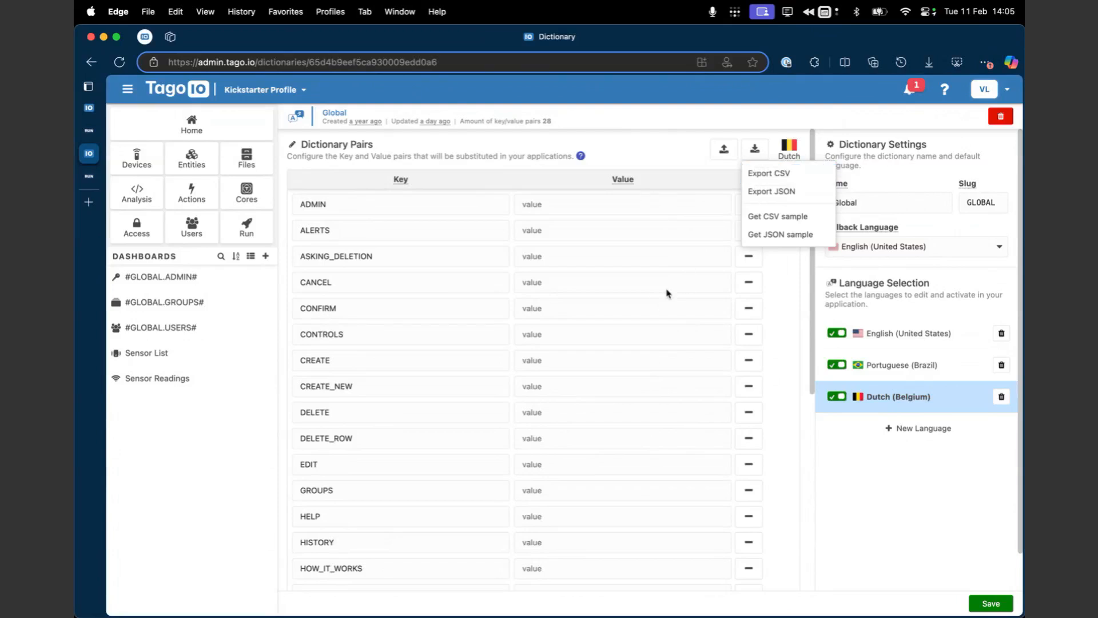
left_click(681, 251)
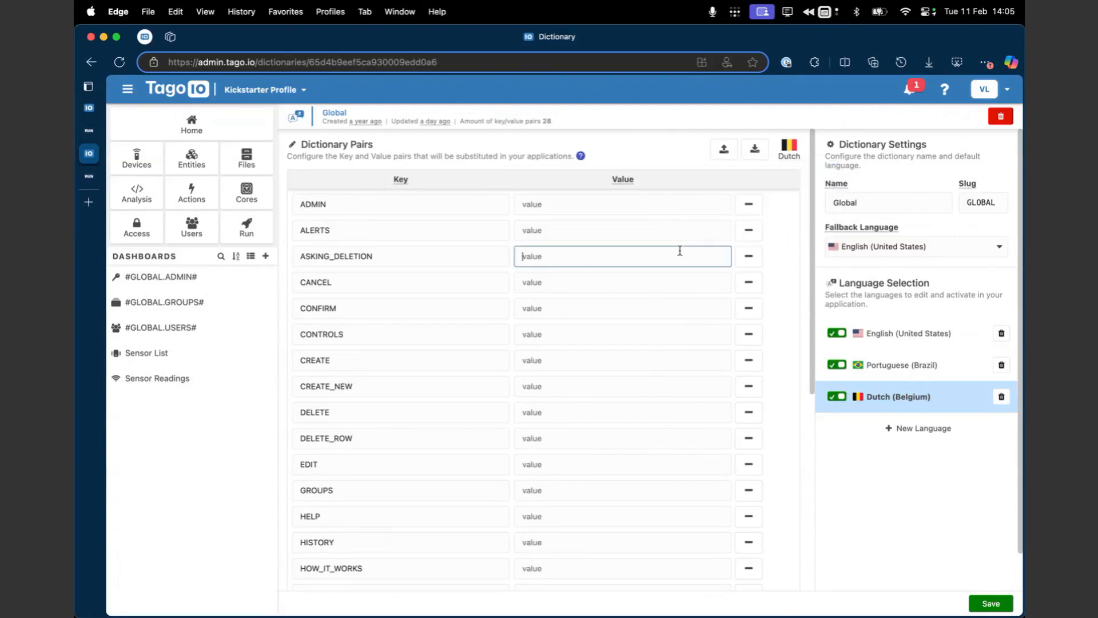
left_click(723, 150)
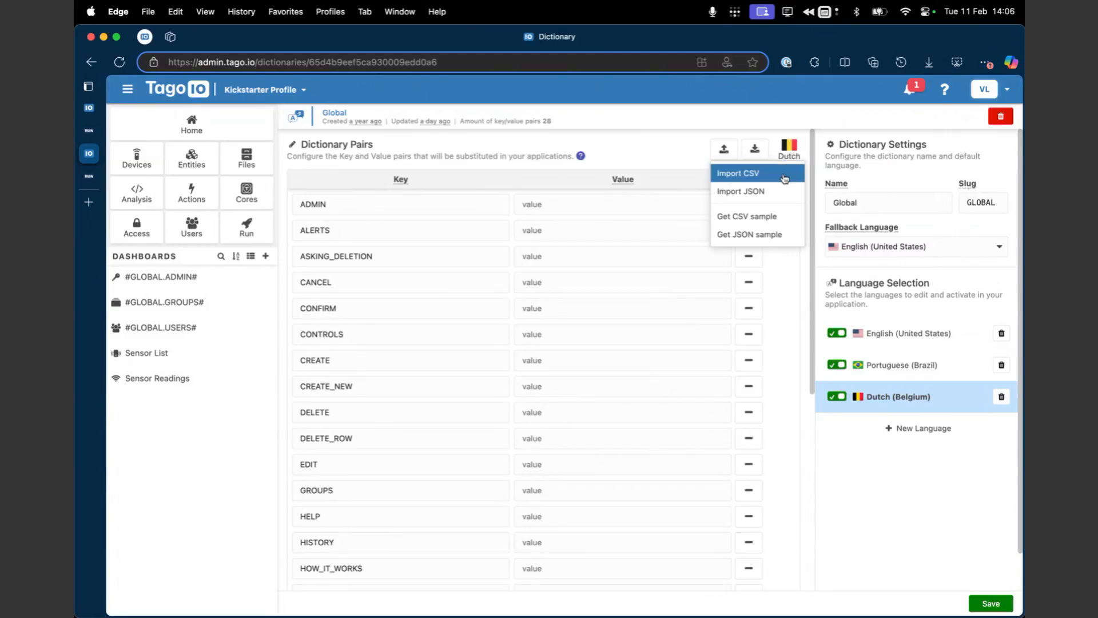
left_click(791, 151)
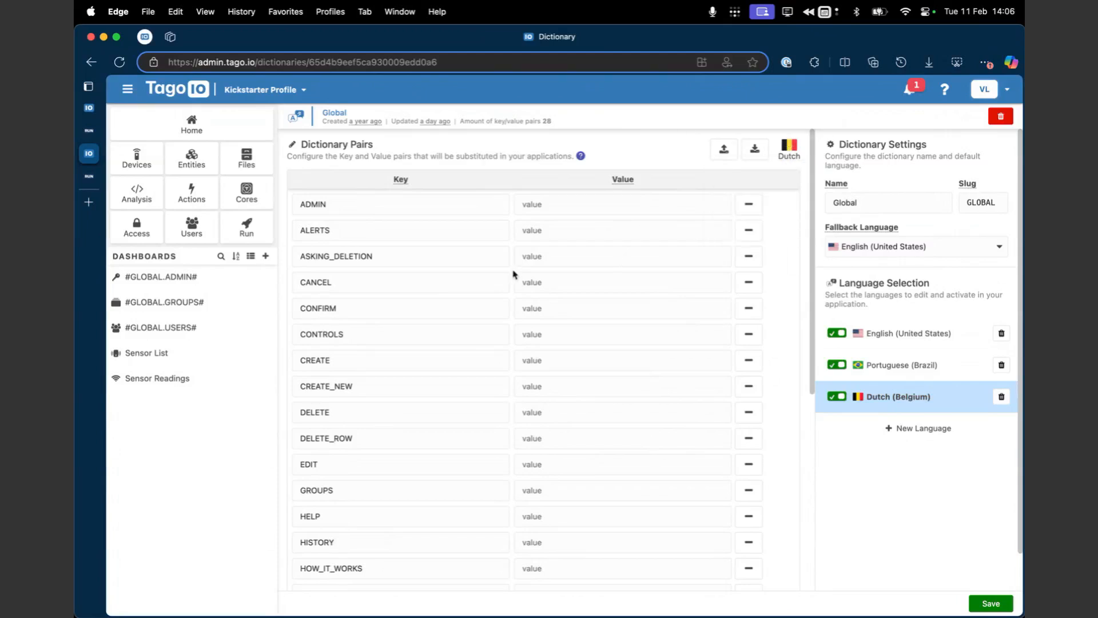
left_click(898, 340)
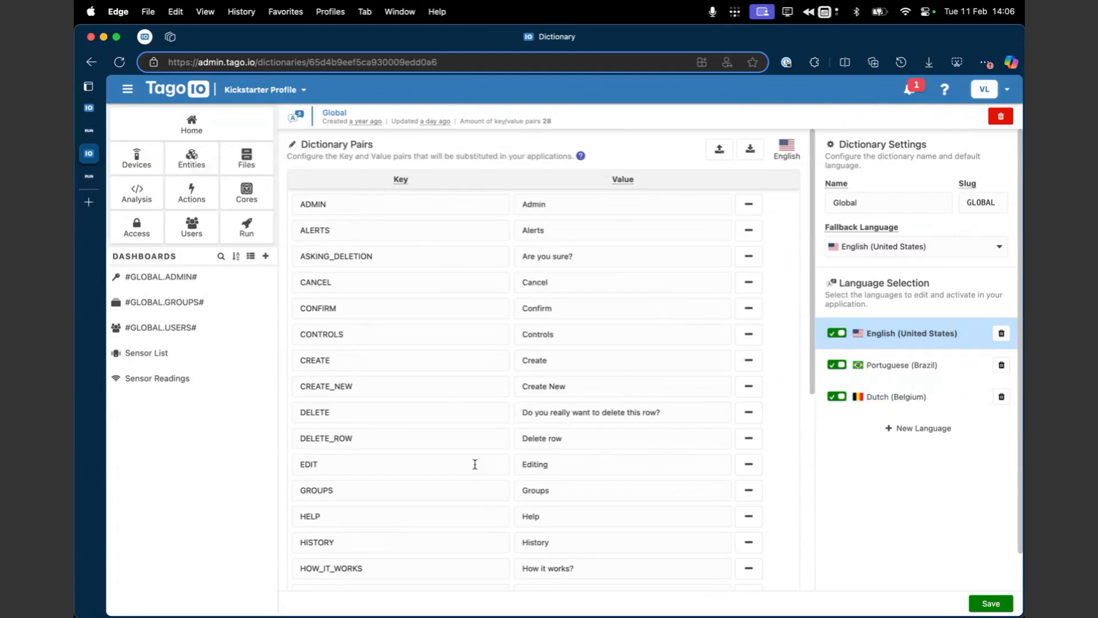
Step: Open the #GLOBAL.ADMIN# dashboard, and switch to TagoRUN to view the organization choices on the Users dashboard
left_click(220, 289)
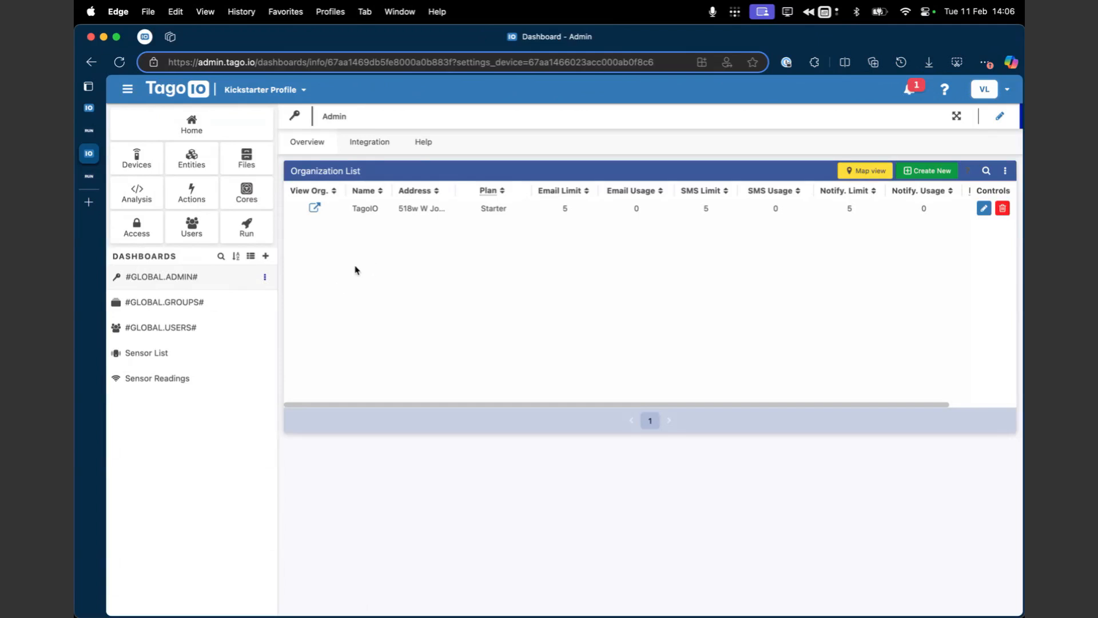
left_click(89, 176)
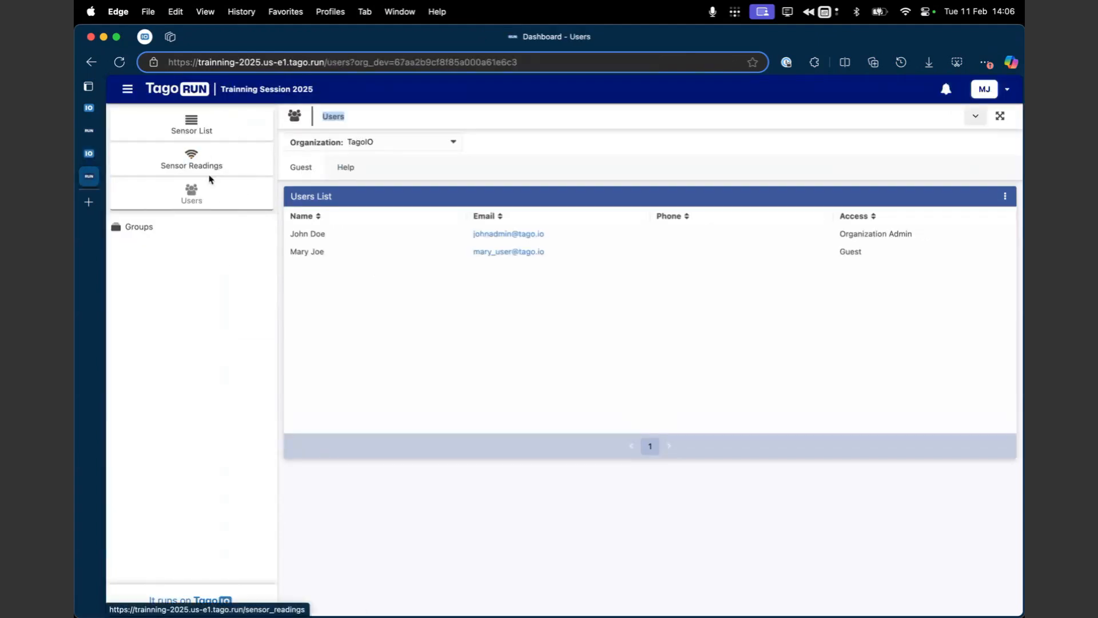
left_click(355, 143)
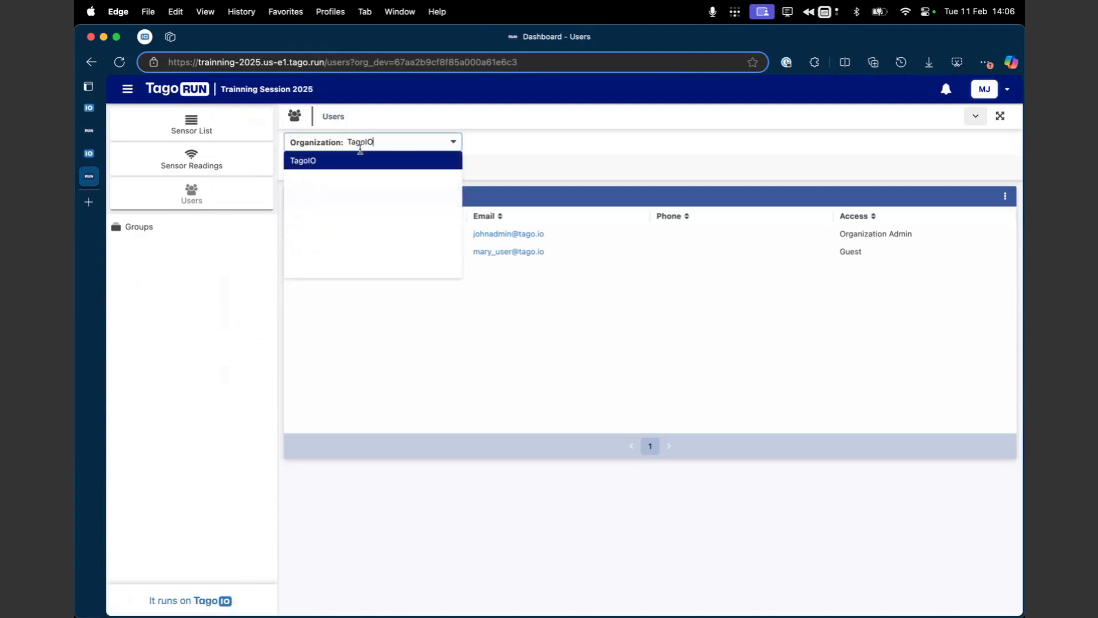
left_click(230, 270)
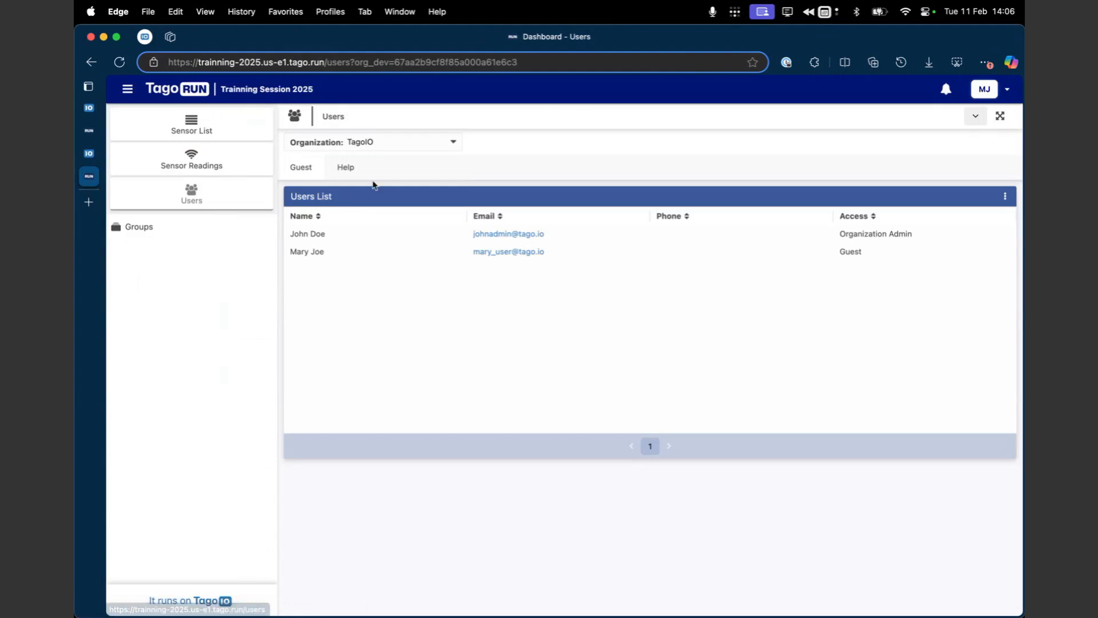
Step: Switch to TagoIO Admin and, in Run's custom user settings, replace the Temperature Unit name with the dictionary slug #GLOBAL.ALERTS#
left_click(88, 153)
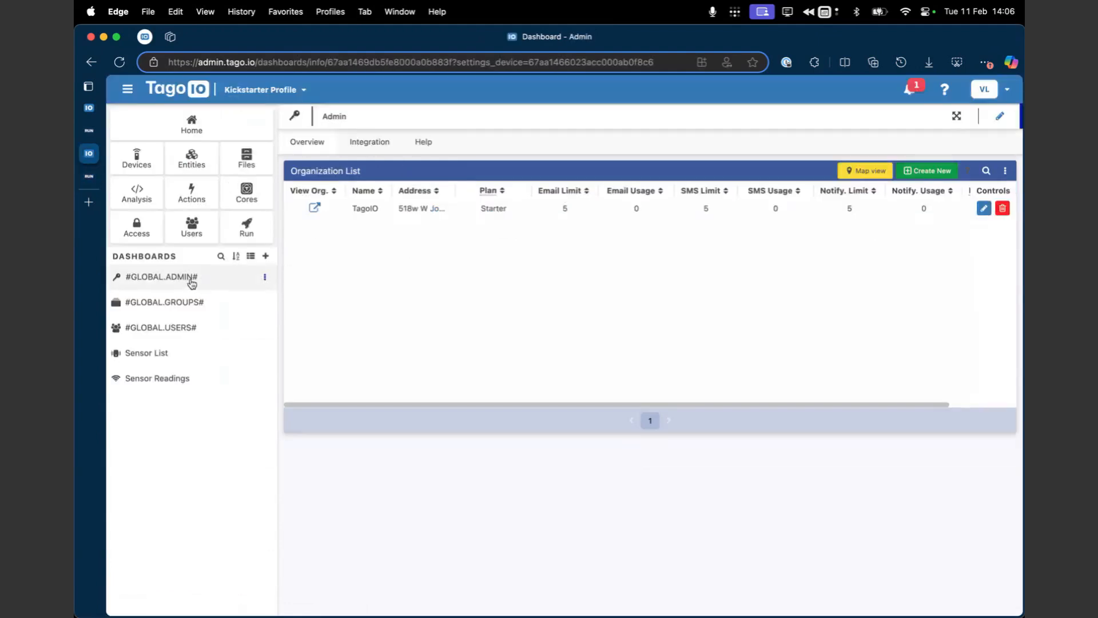
left_click(251, 224)
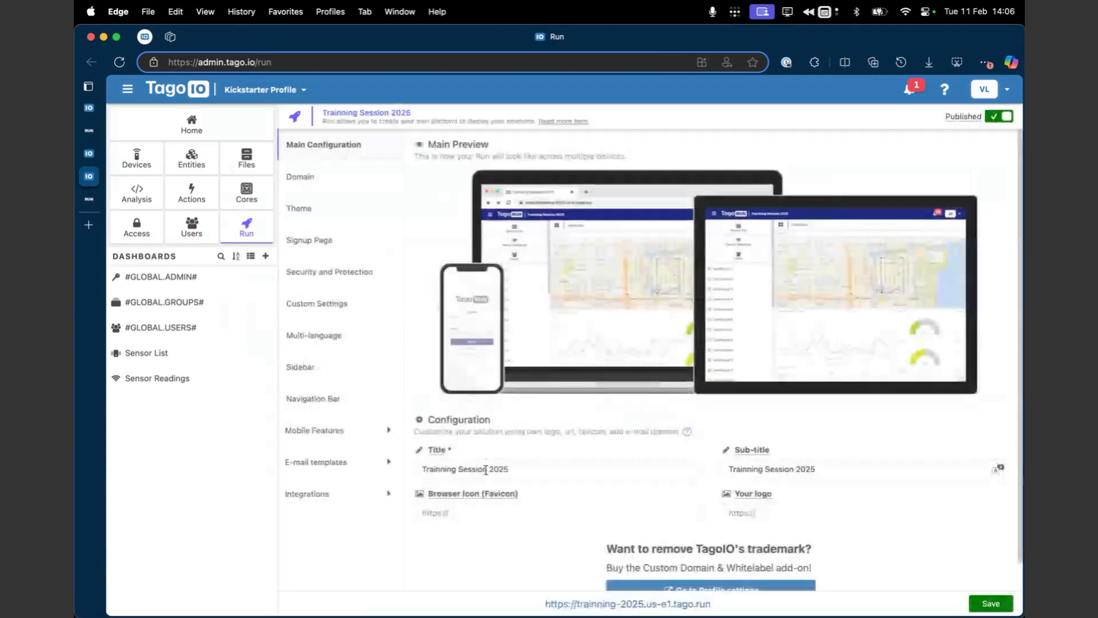
left_click_drag(429, 468, 522, 466)
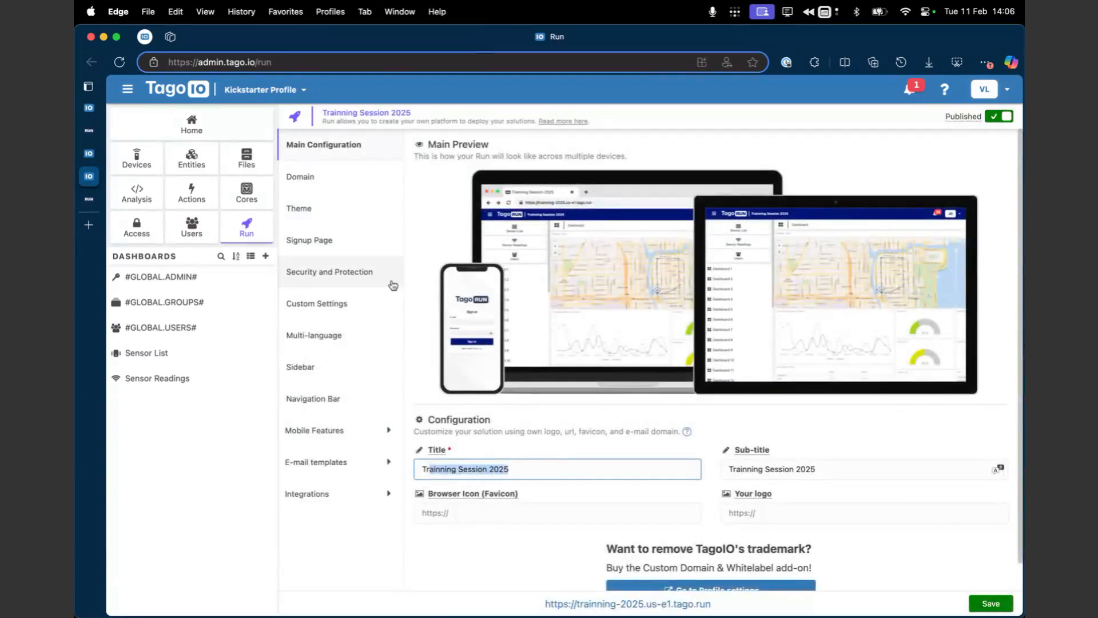
left_click(352, 314)
double_click(476, 204)
triple_click(446, 204)
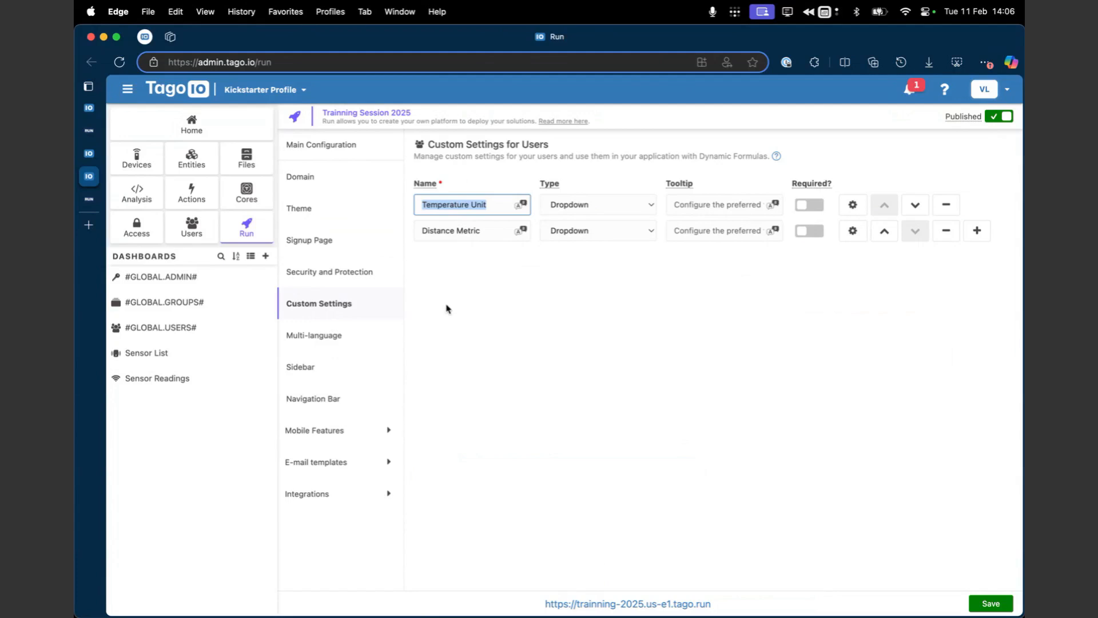
type("#")
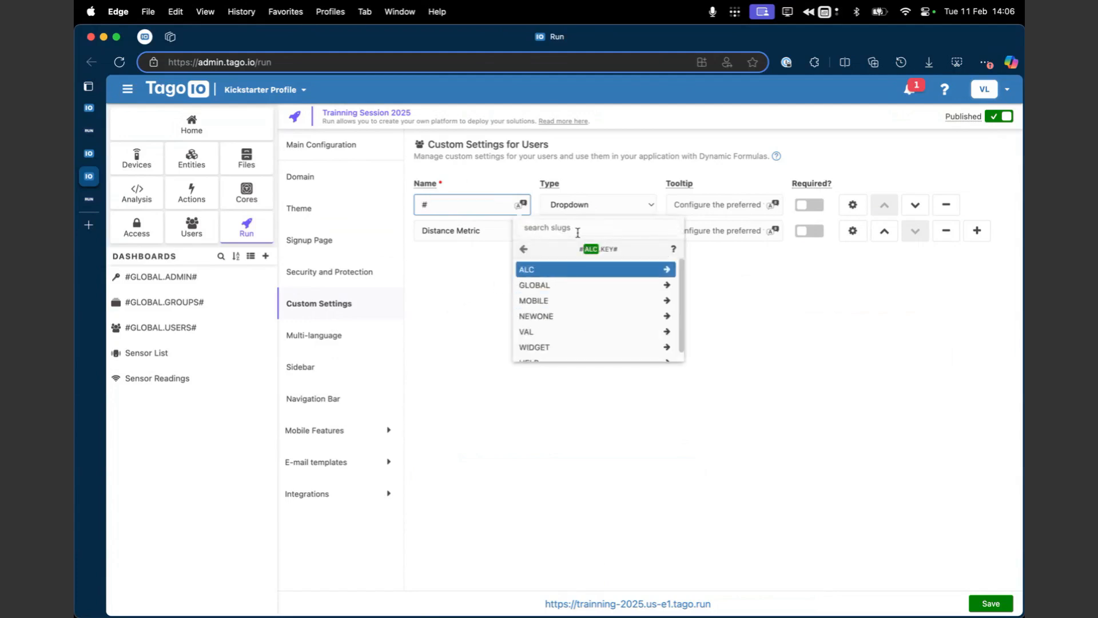
left_click(596, 286)
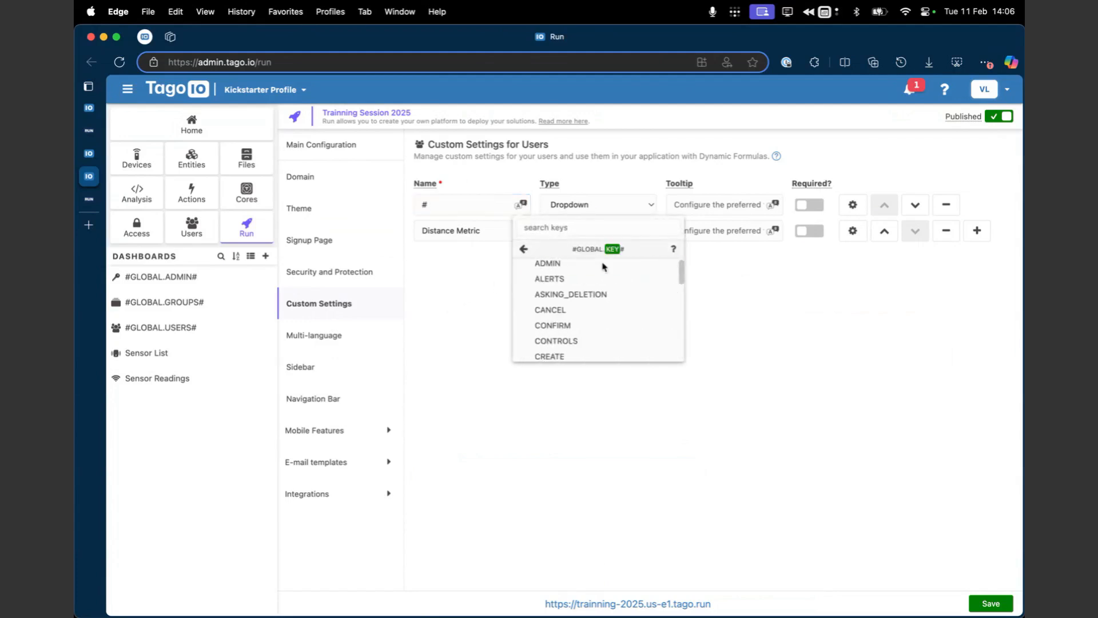
scroll(590, 303, "down", 3)
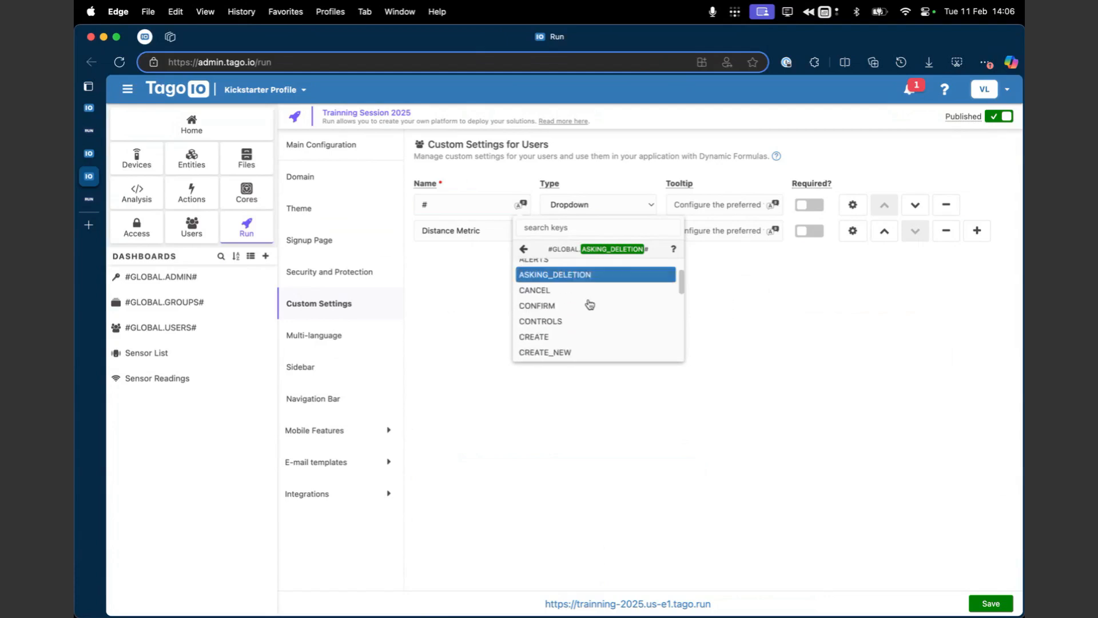
scroll(590, 303, "up", 3)
left_click(585, 287)
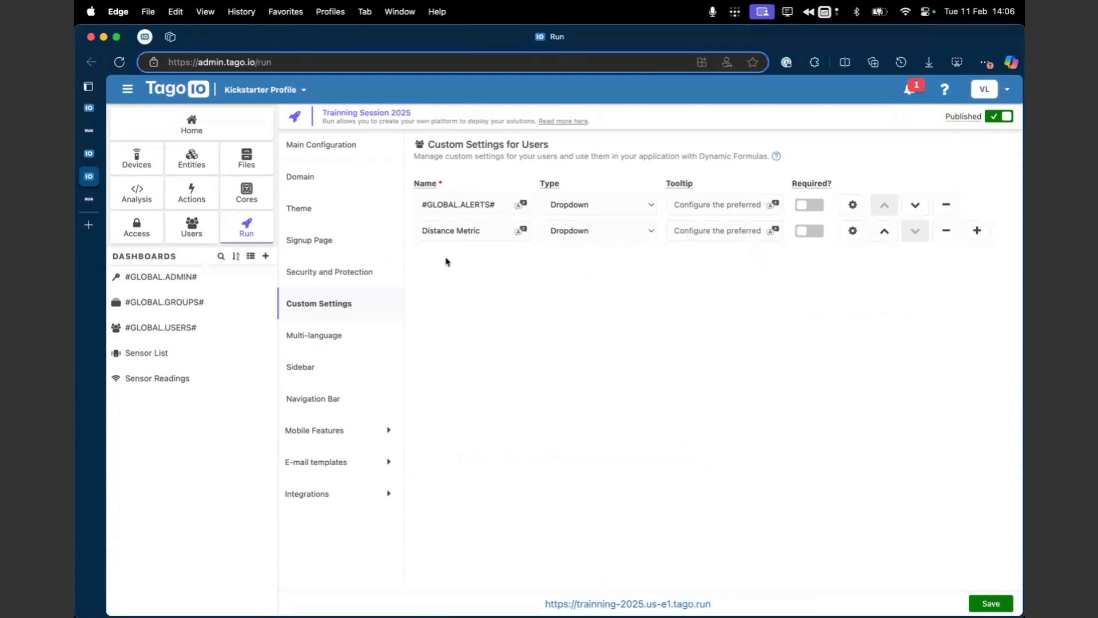
Step: View the Sensor Readings dashboard in TagoRUN and open the same dashboard in TagoIO Admin
left_click(93, 200)
left_click(244, 164)
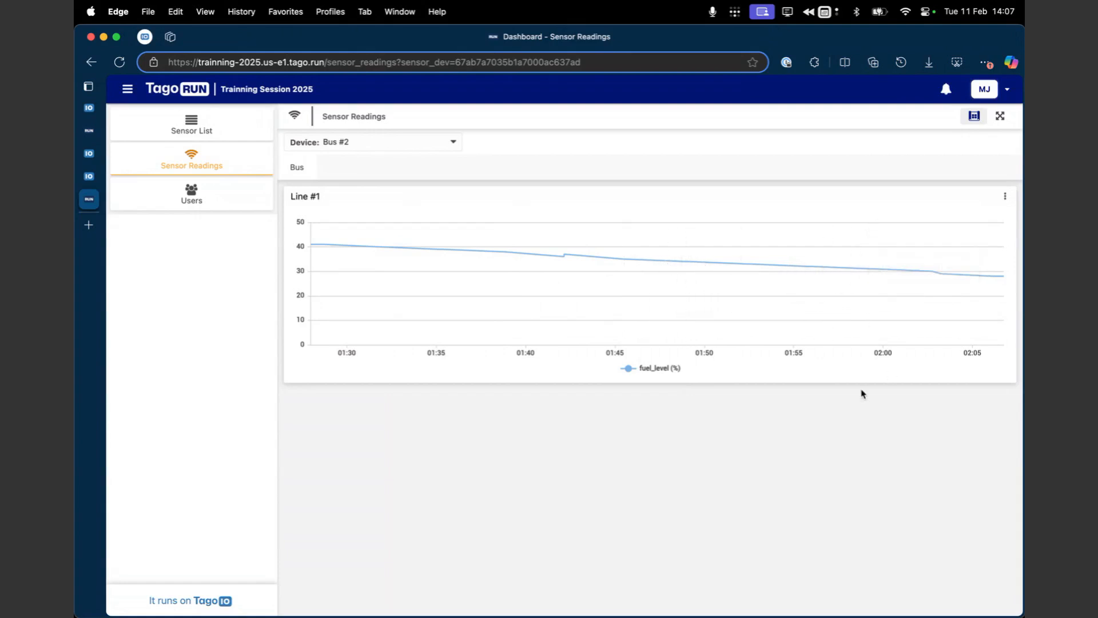
left_click(89, 183)
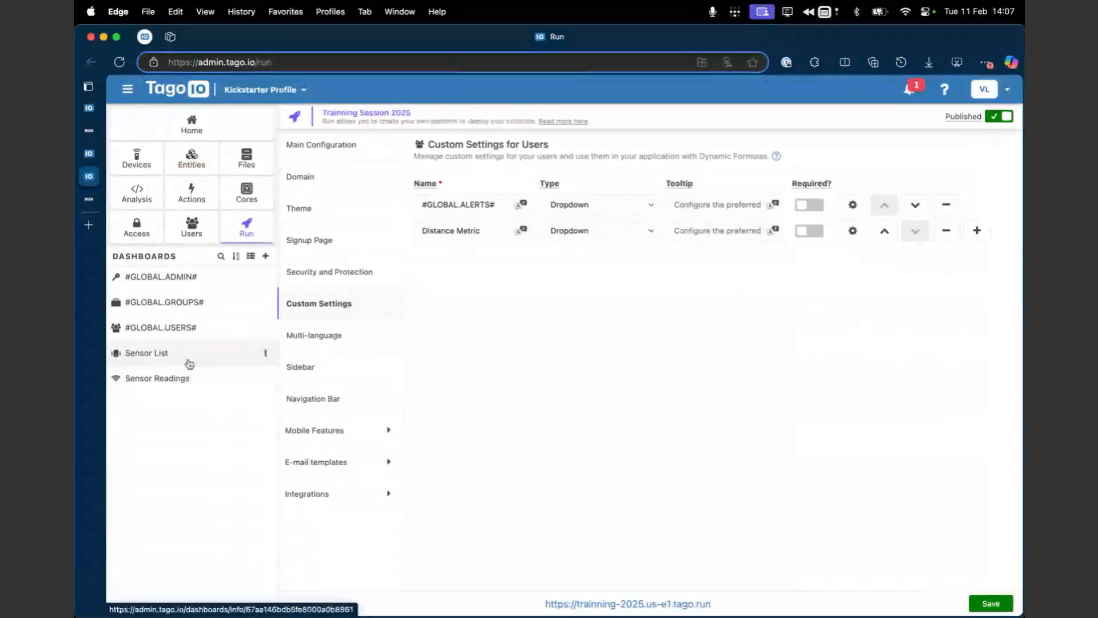
left_click(186, 377)
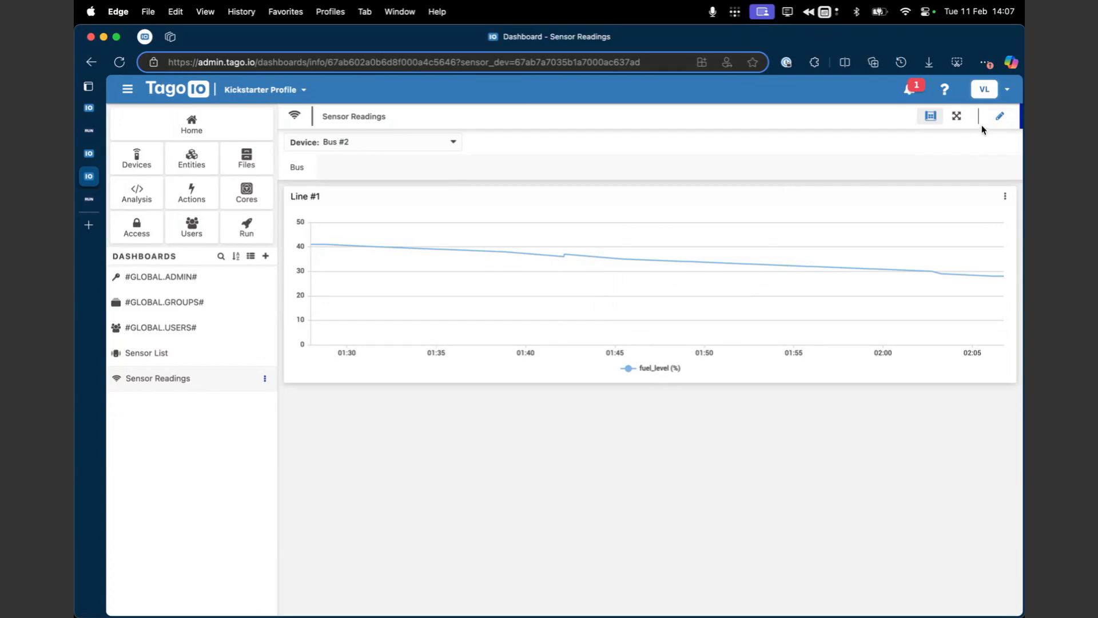
Step: Add a Display widget for the fuel_level variable of blueprint device sensor_dev to the Sensor Readings dashboard, and enlarge it
left_click(1000, 117)
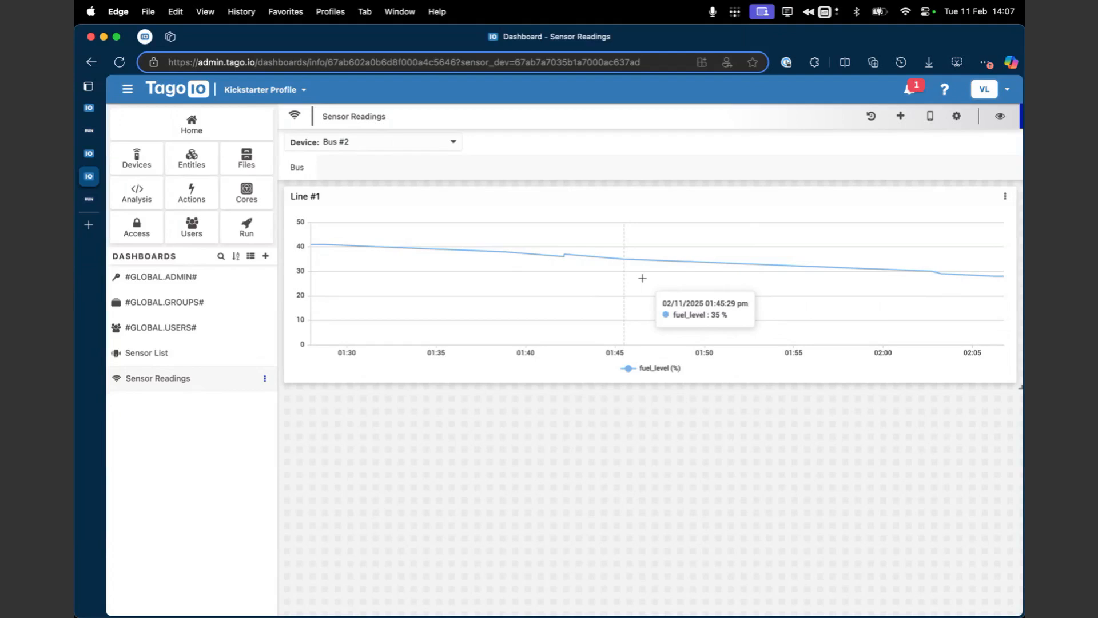
left_click(900, 116)
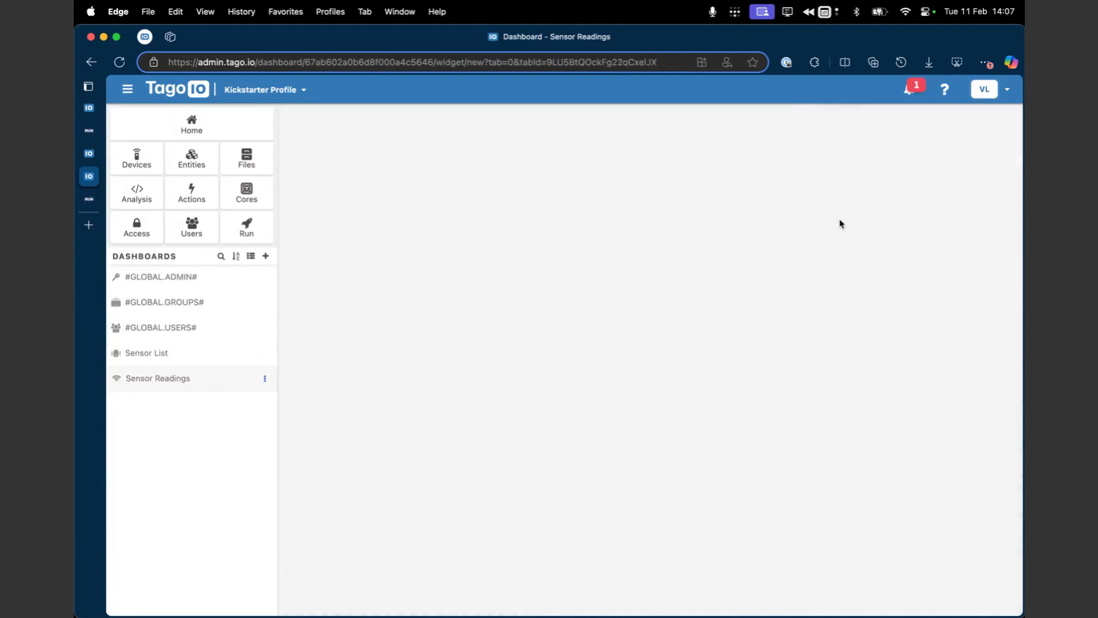
left_click(409, 232)
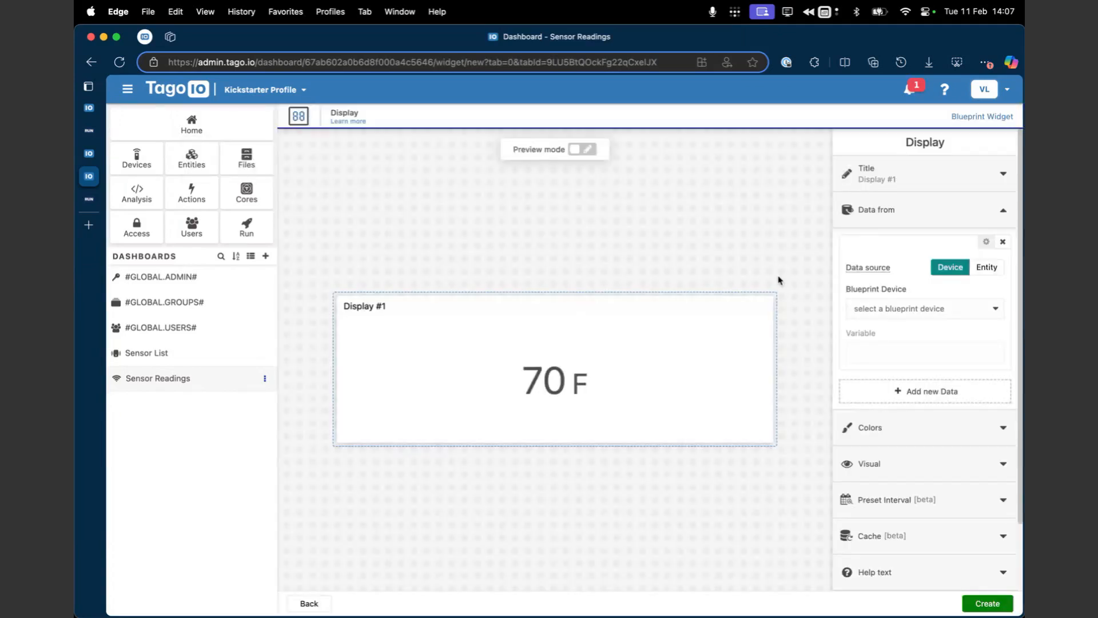
left_click(888, 312)
left_click(878, 327)
left_click(884, 343)
type("fuel_level")
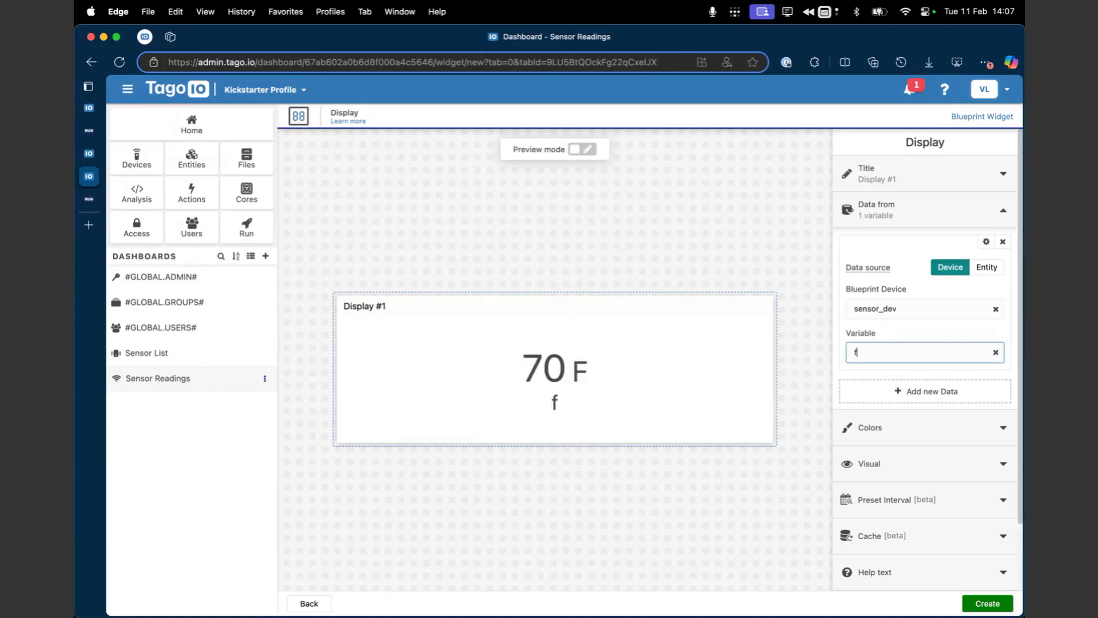
left_click(992, 605)
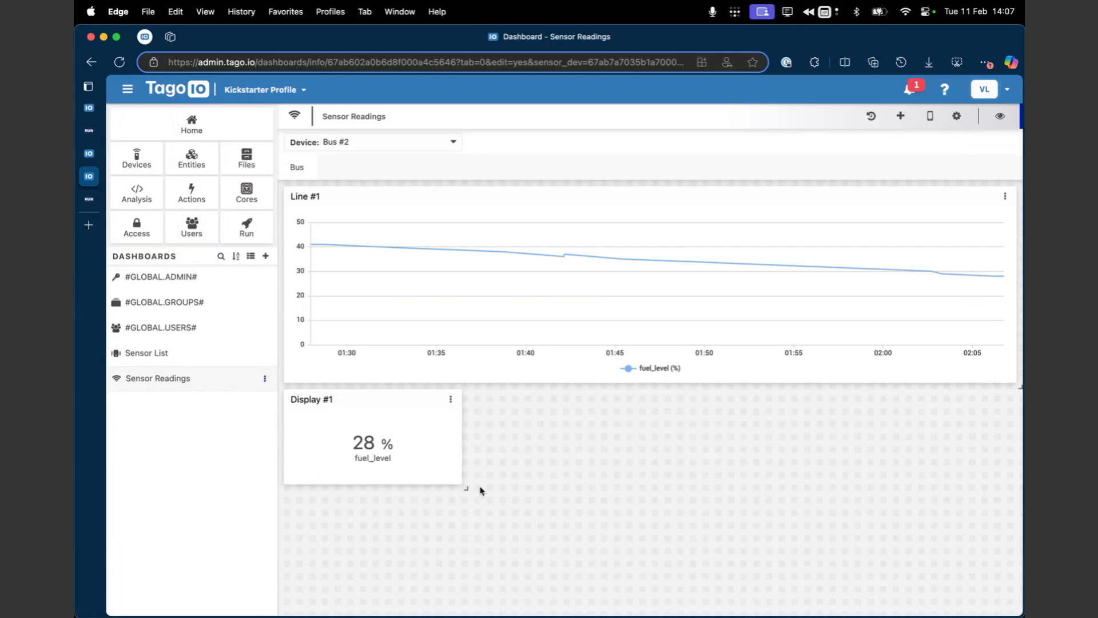
left_click_drag(468, 488, 562, 519)
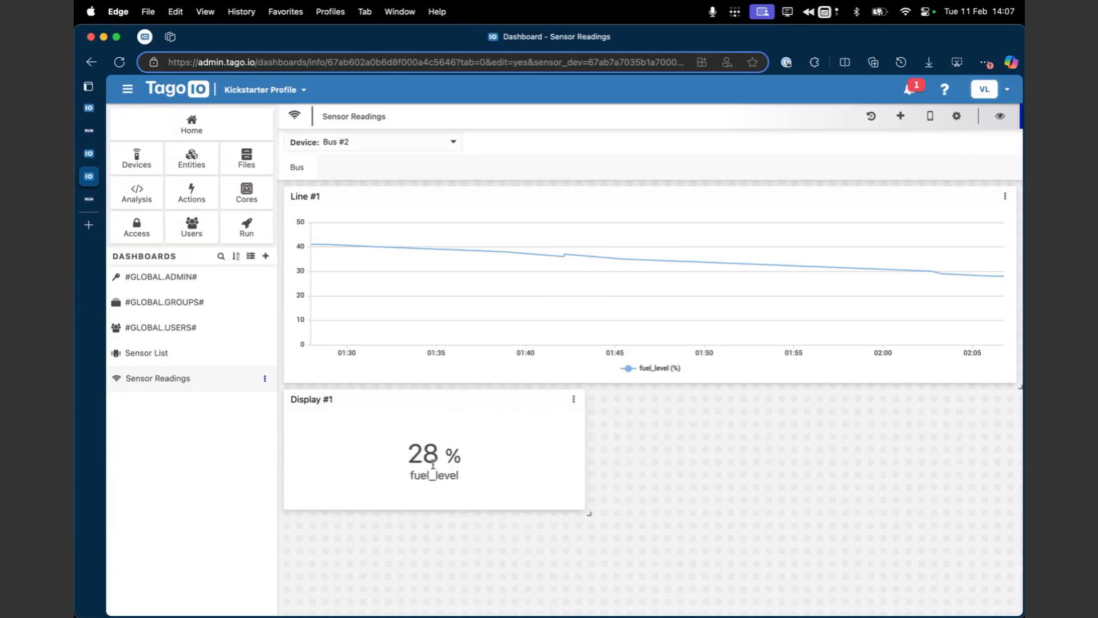
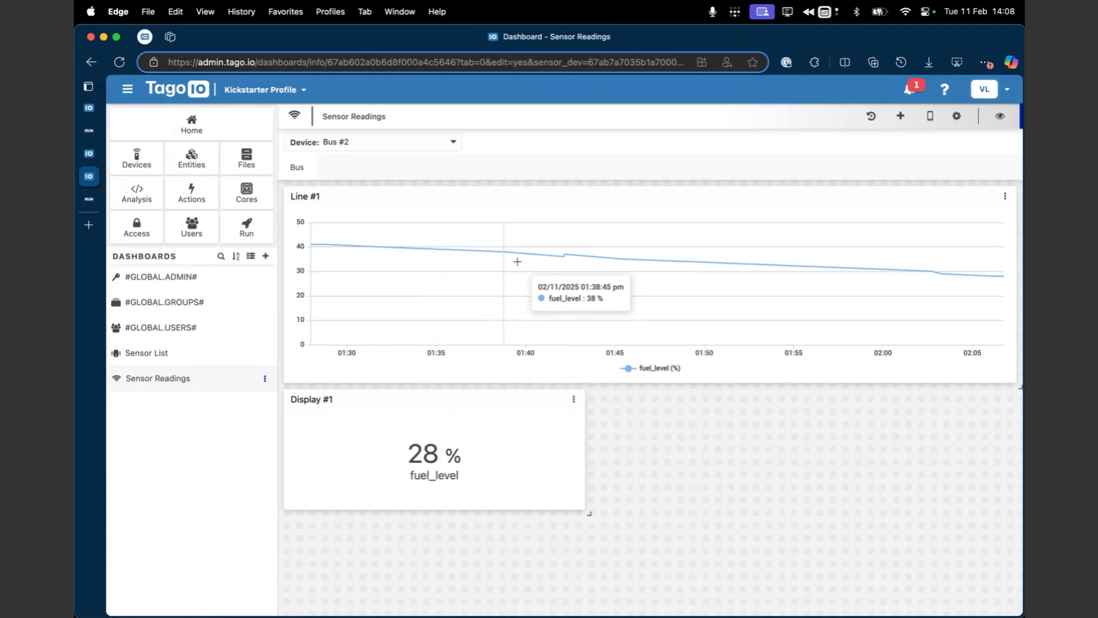
Step: Edit the Line #1 widget and open the Data Analytics settings of its fuel_level variable
left_click(1000, 117)
left_click(1005, 196)
left_click(1000, 116)
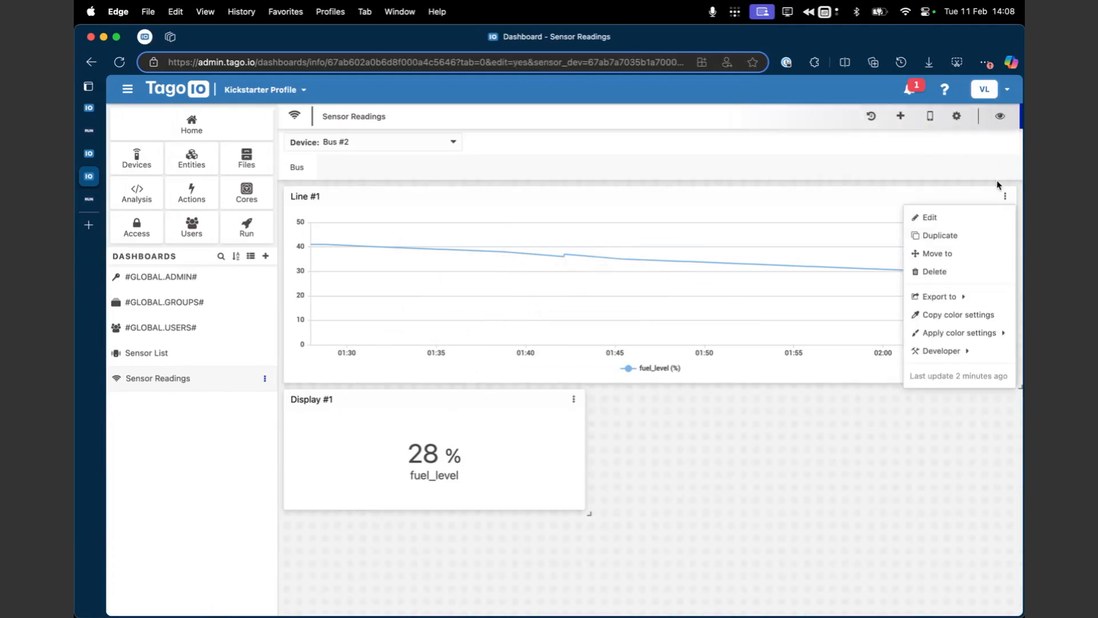
left_click(984, 218)
left_click(883, 210)
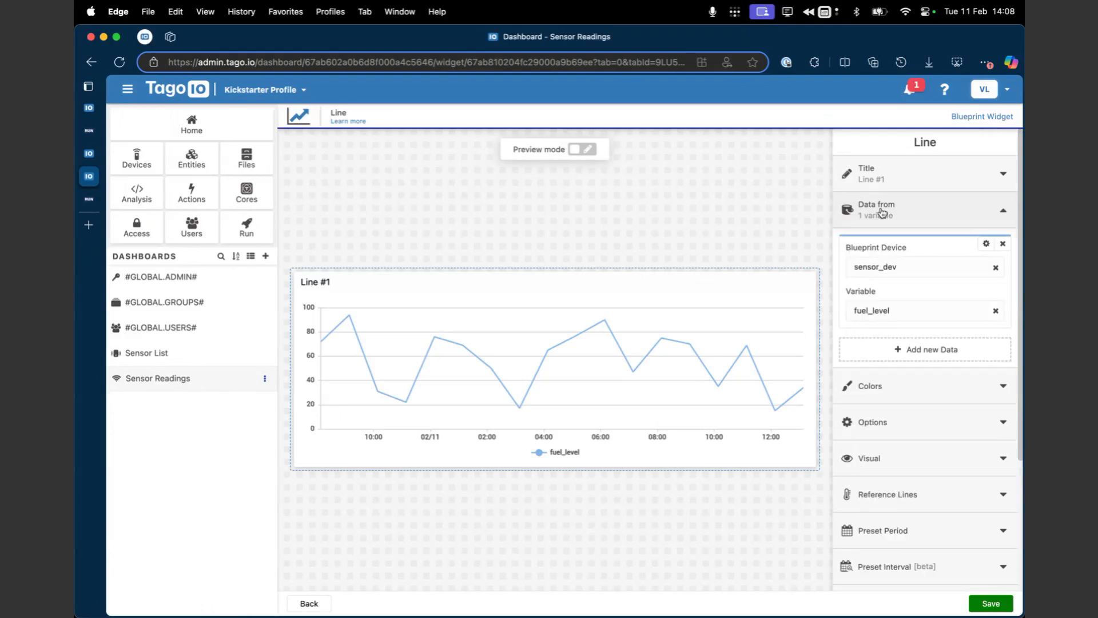
left_click(986, 244)
left_click(934, 349)
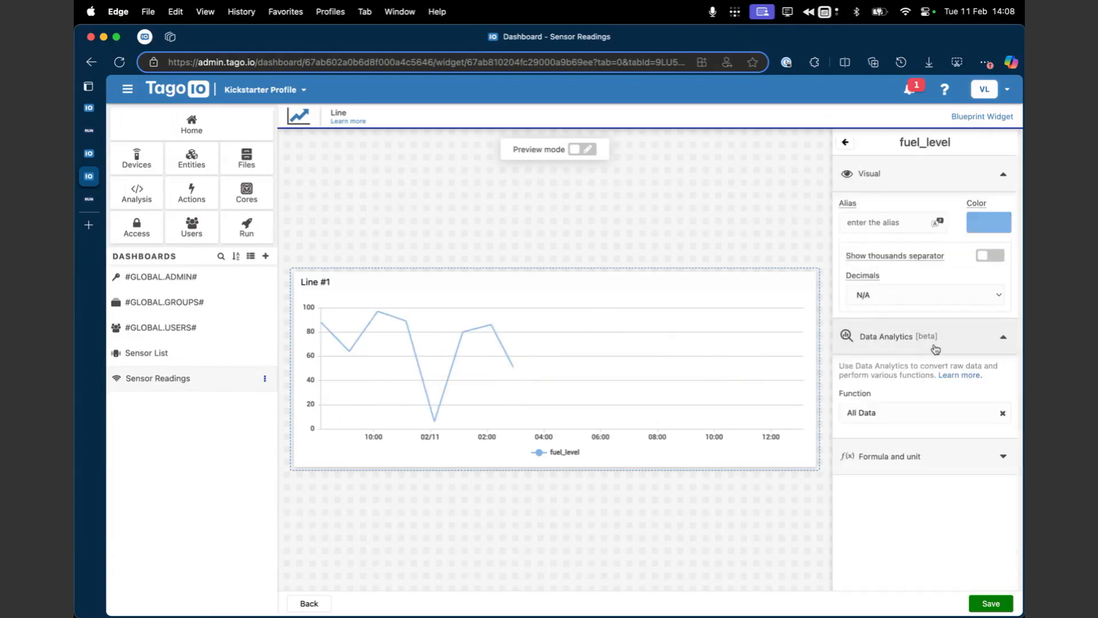
Step: Review the available Data Analytics functions, set fuel_level to Max, and try to save the widget
left_click(910, 413)
scroll(935, 491, "down", 3)
scroll(935, 491, "down", 3)
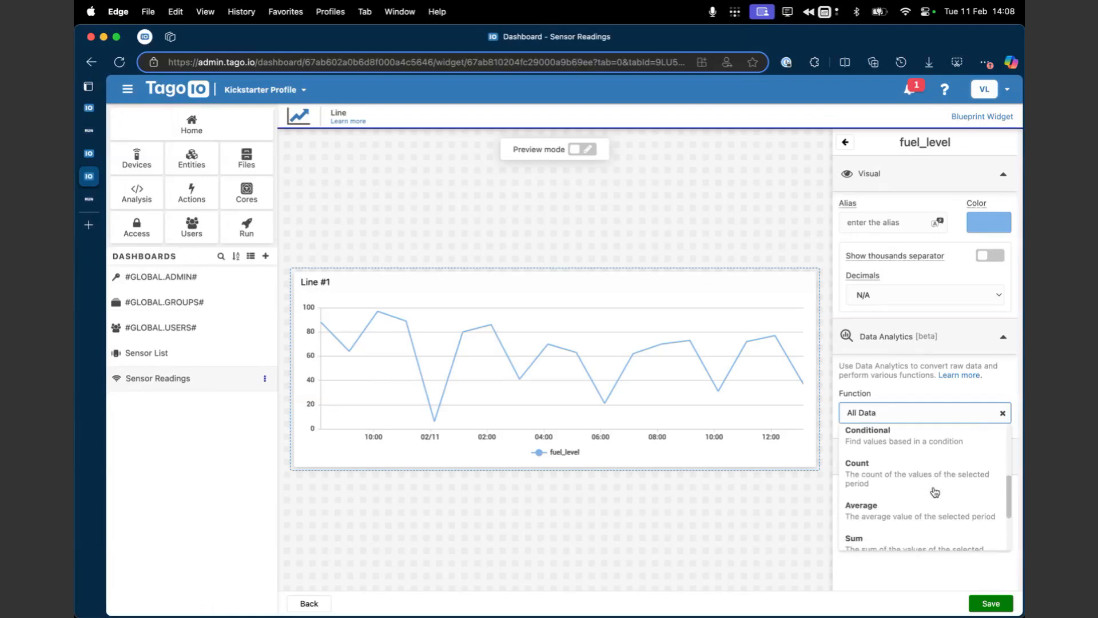
scroll(935, 492, "up", 1)
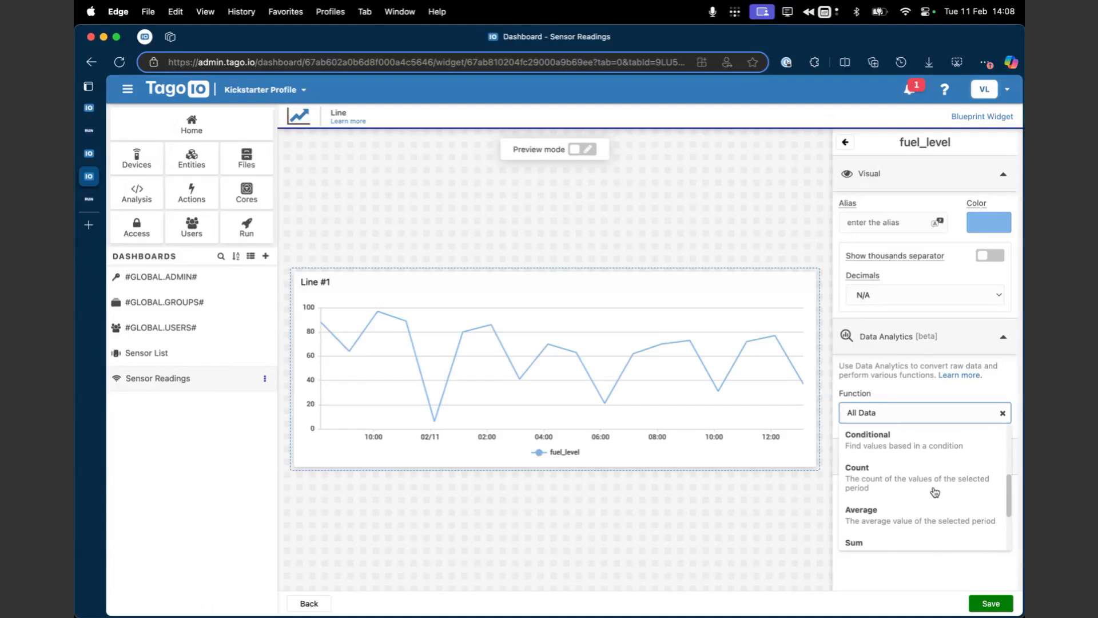
key("Down")
key("Down")
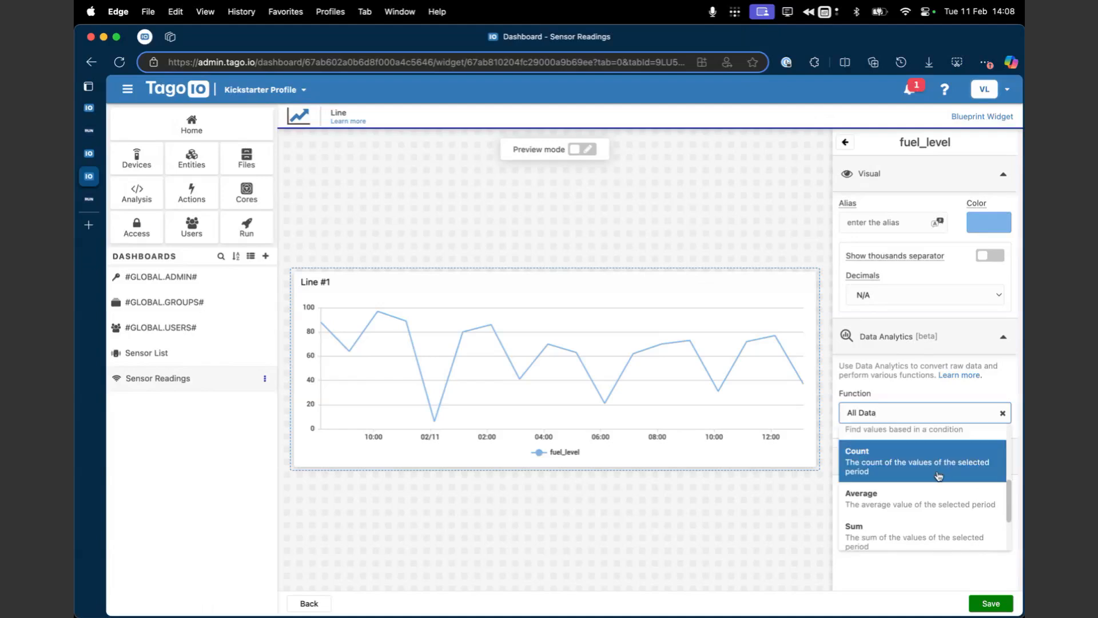
scroll(938, 475, "down", 2)
scroll(938, 476, "up", 2)
scroll(938, 476, "down", 1)
scroll(938, 476, "up", 3)
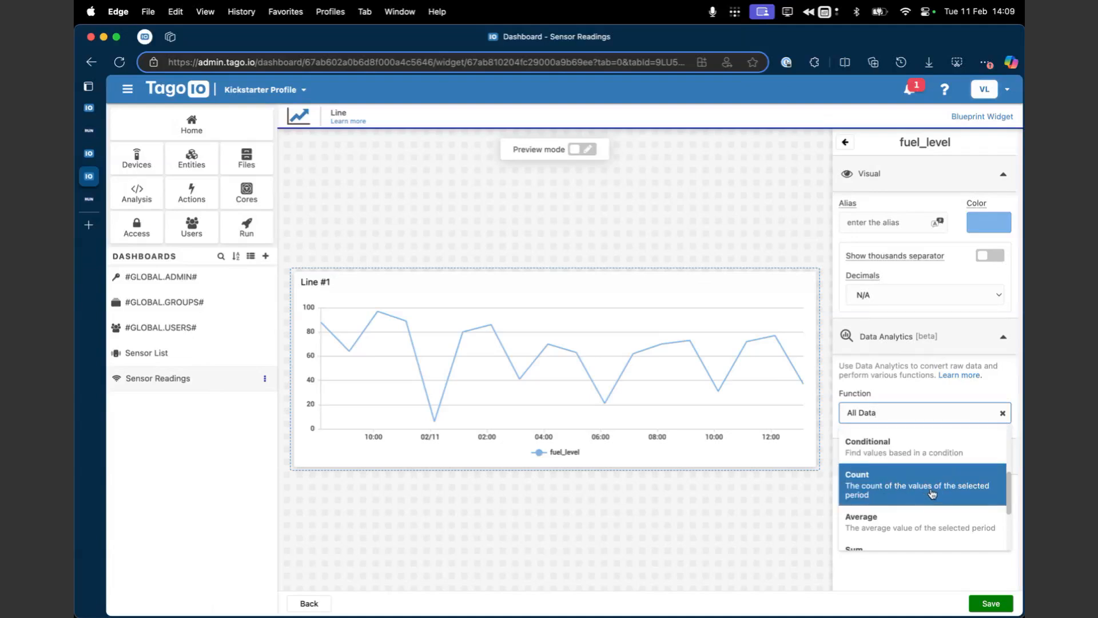
scroll(933, 491, "down", 1)
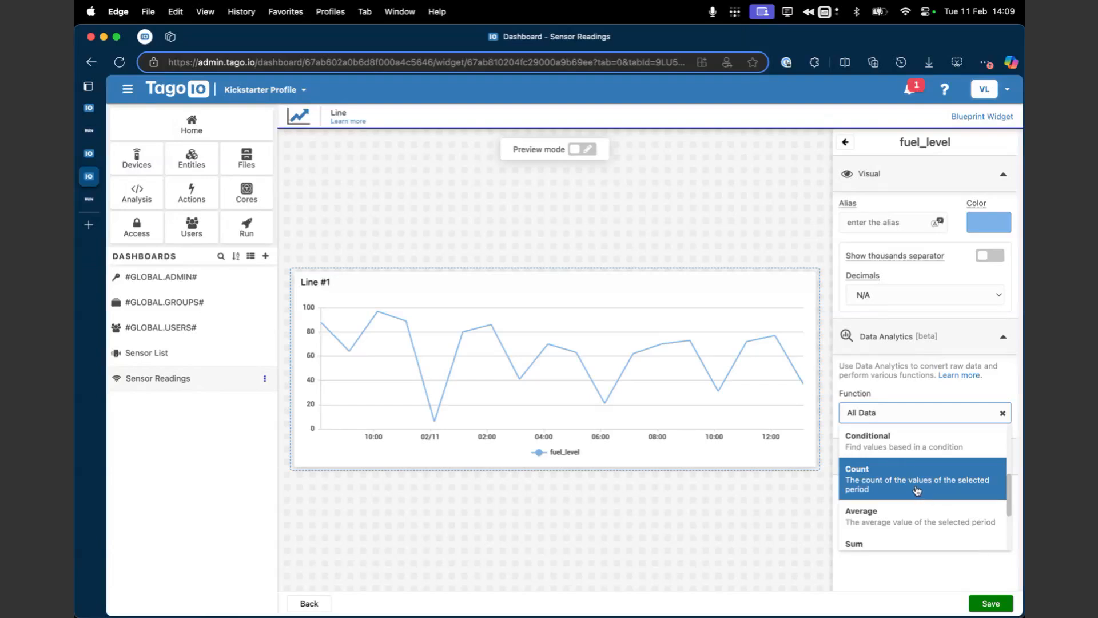
scroll(918, 487, "down", 3)
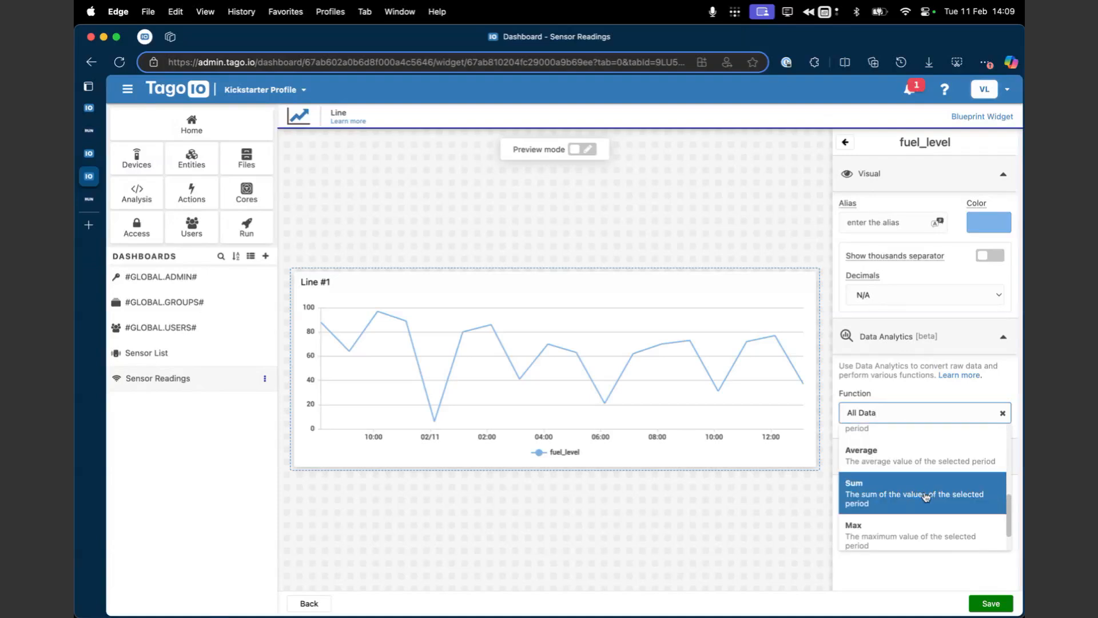
scroll(916, 503, "down", 1)
scroll(913, 506, "down", 1)
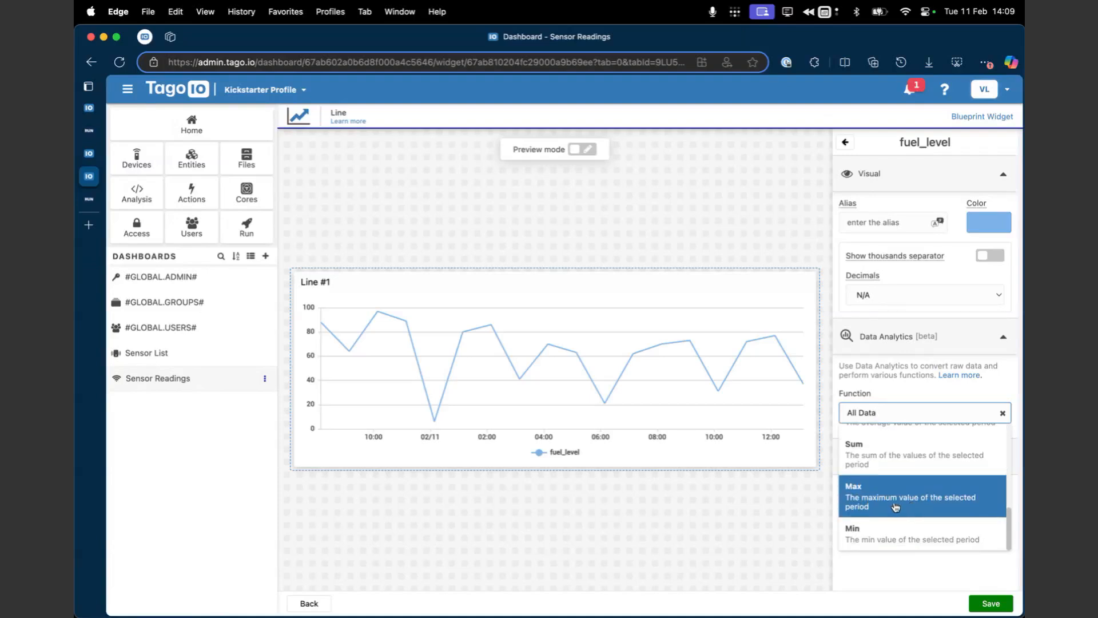
left_click(906, 506)
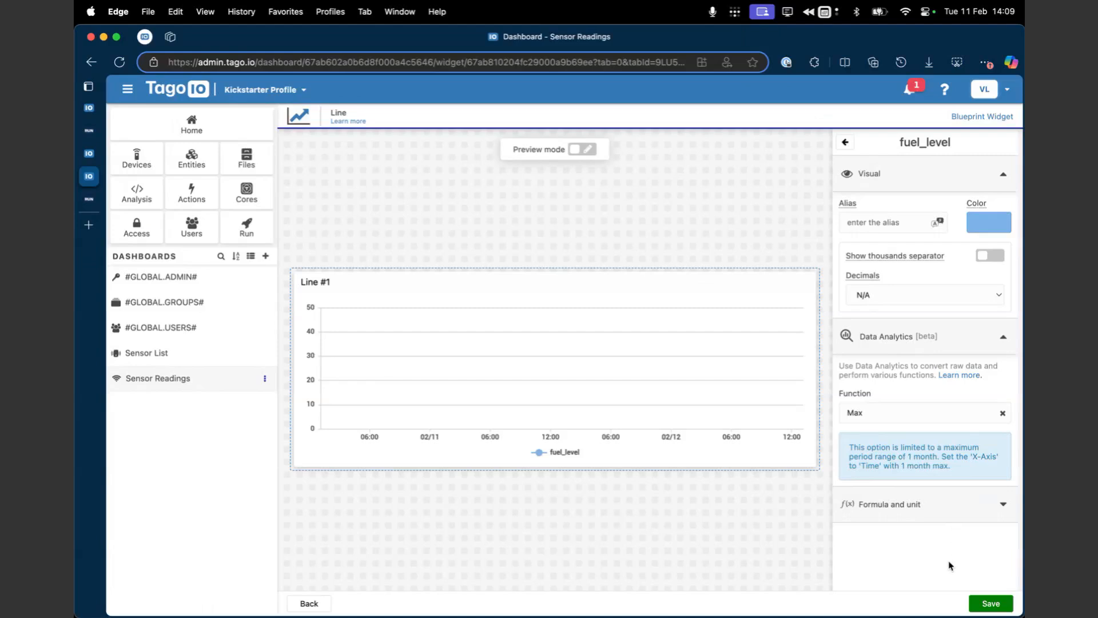
left_click(991, 603)
Step: Set the X axis relative start date to Months and try to save the Line widget
scroll(950, 490, "down", 3)
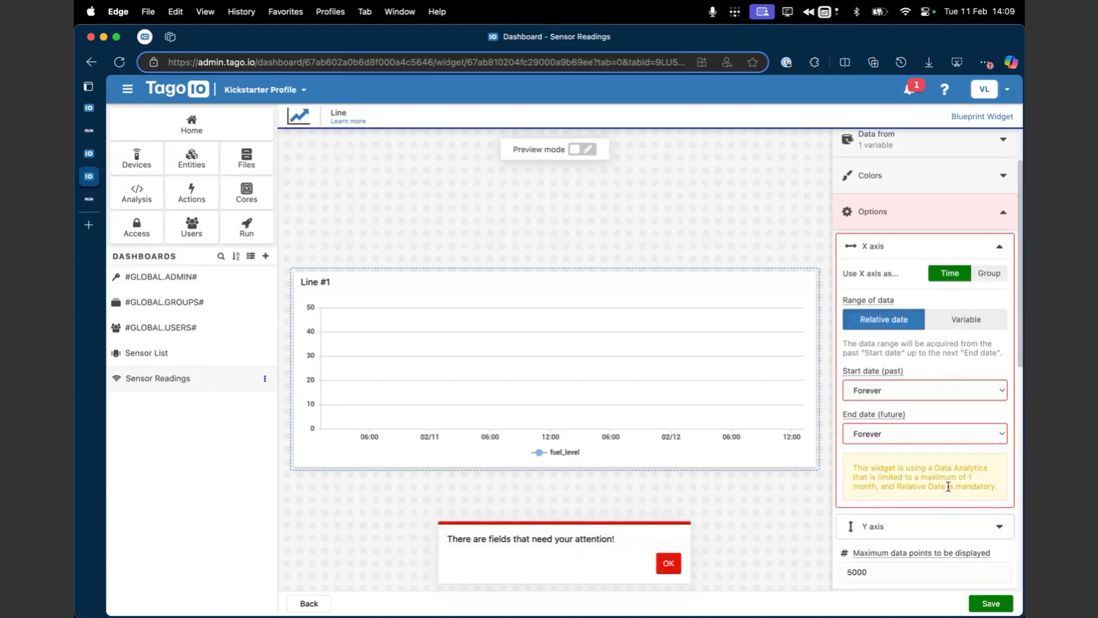
scroll(949, 487, "down", 1)
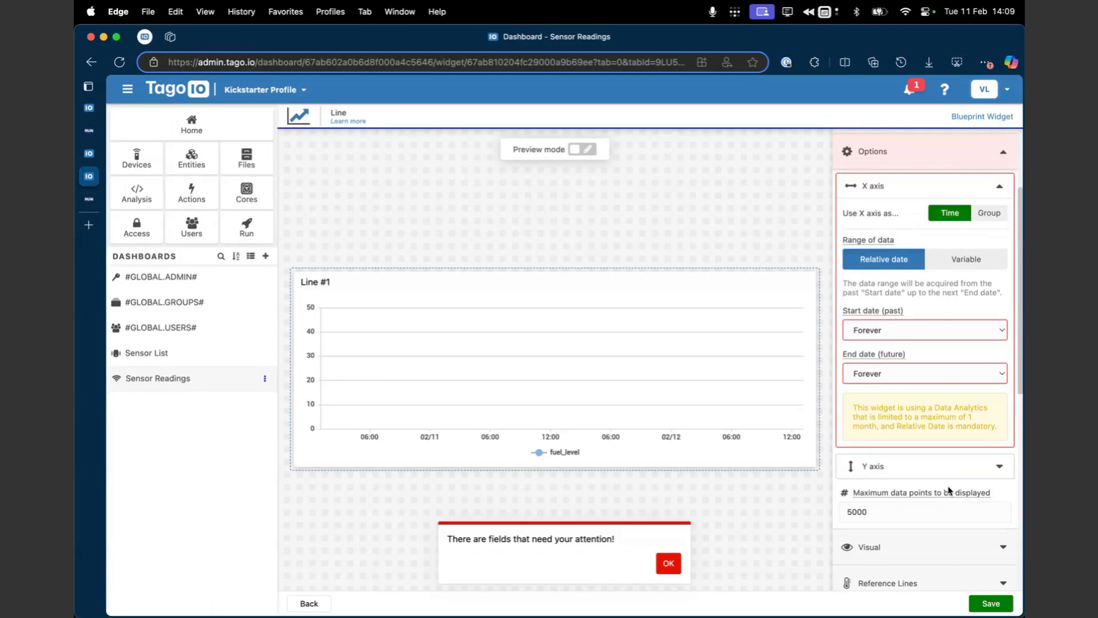
scroll(949, 415, "up", 1)
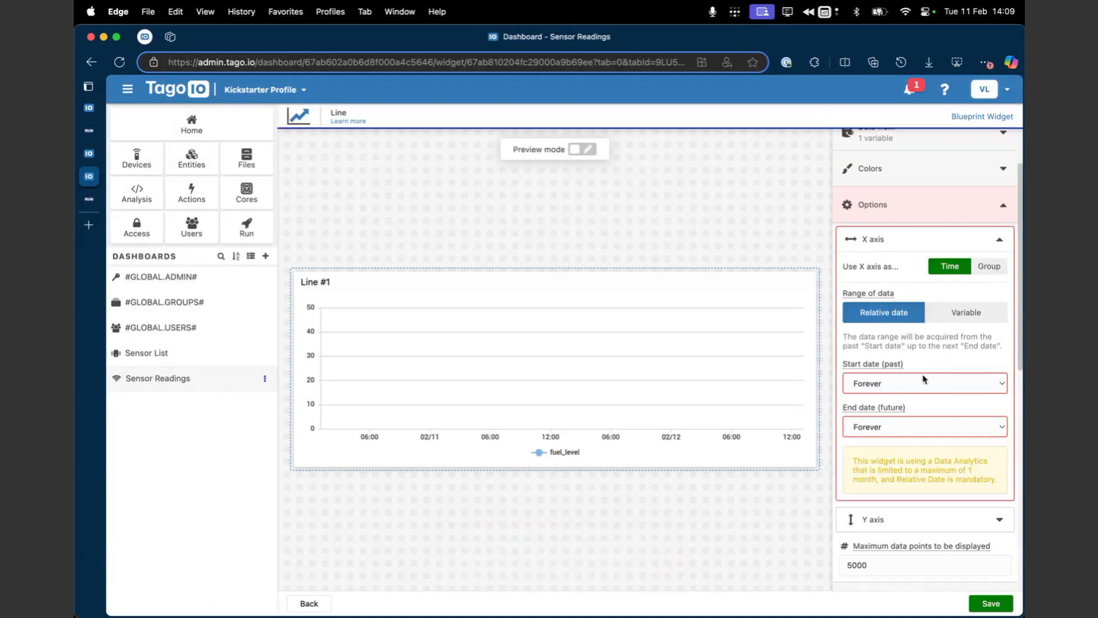
left_click(923, 379)
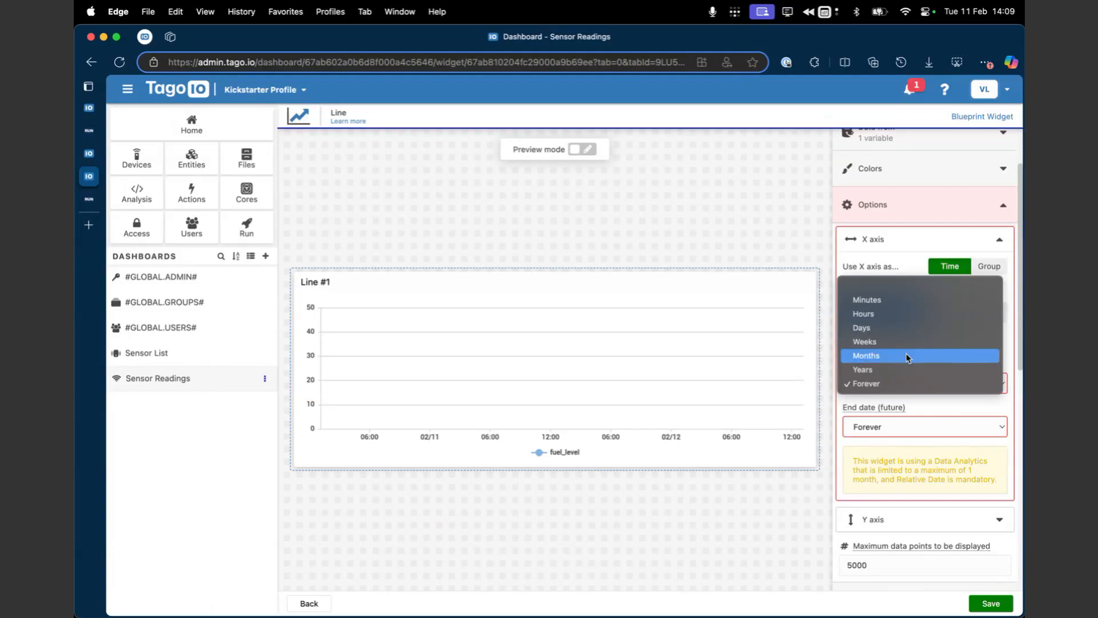
left_click(906, 355)
left_click(985, 601)
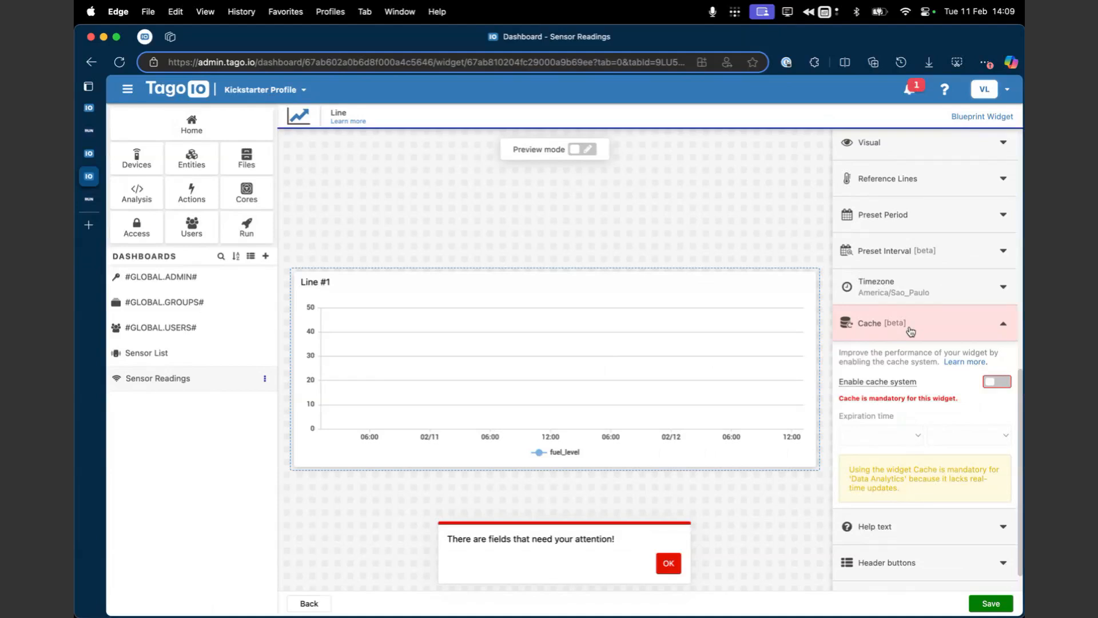
Step: Enable the cache system with an expiration time of 1 hour and save the Line widget
scroll(911, 332, "down", 1)
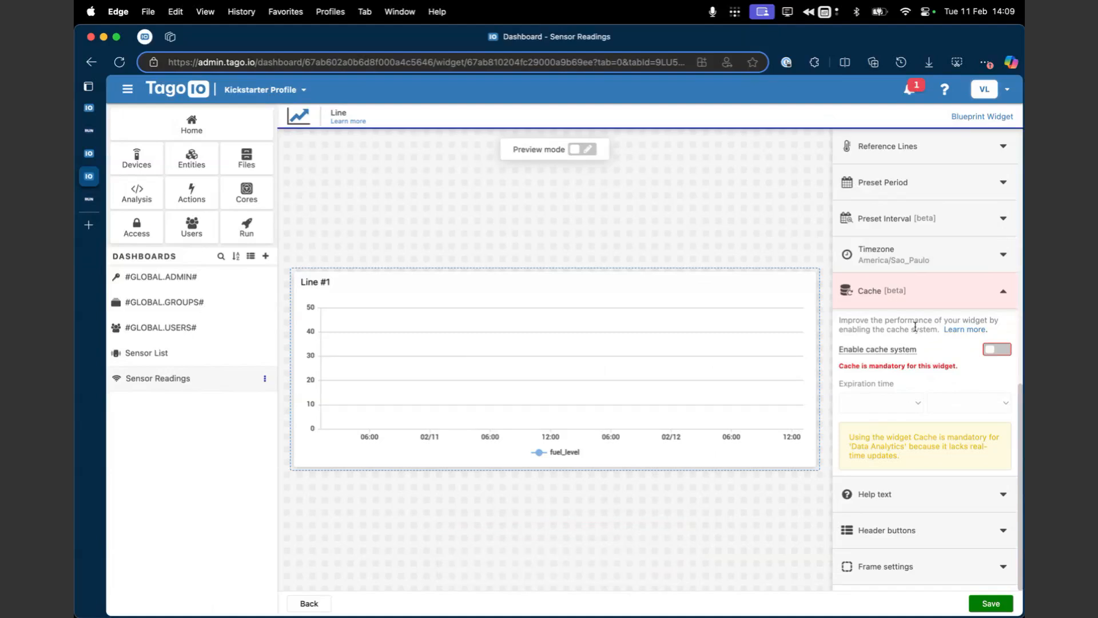
left_click(996, 350)
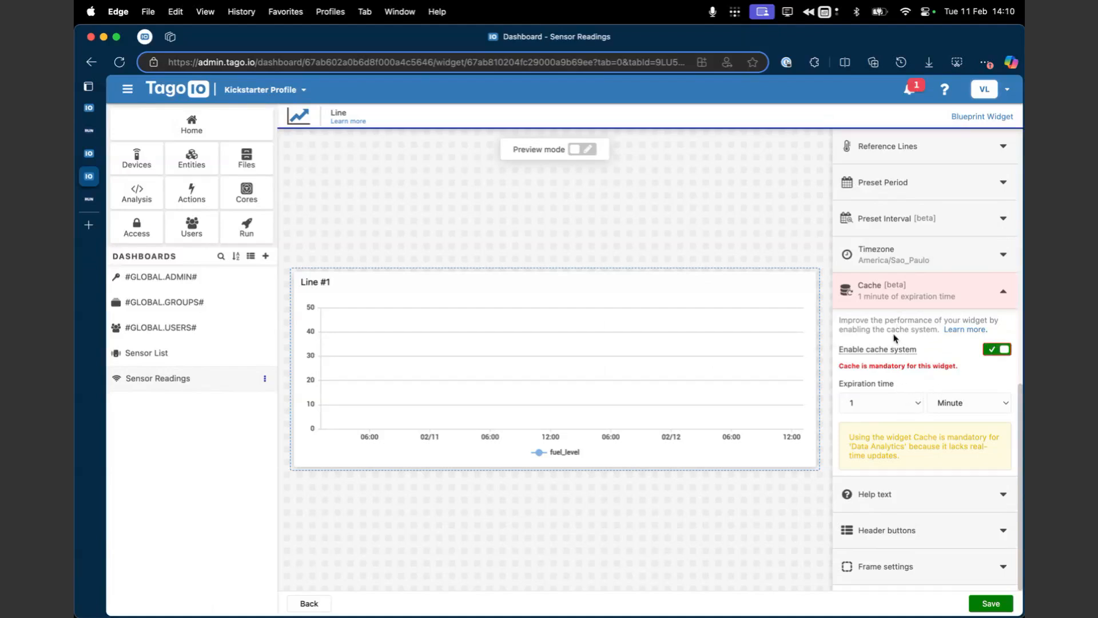
mouse_move(882, 351)
left_click(886, 405)
left_click(941, 399)
left_click(942, 400)
left_click(942, 401)
left_click(911, 406)
left_click(960, 391)
left_click(961, 402)
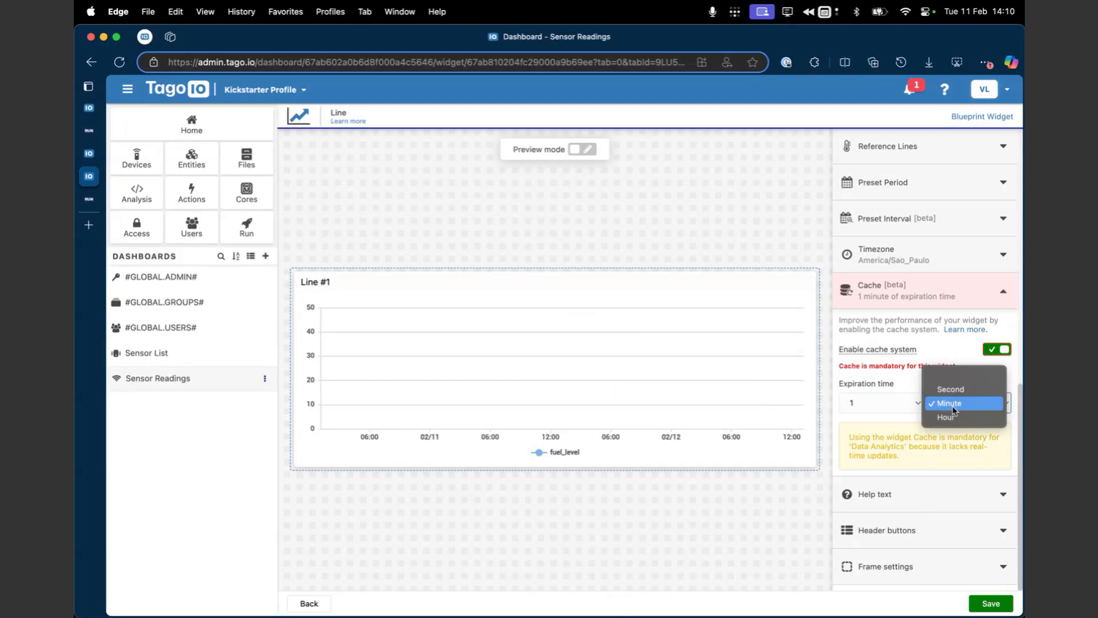
left_click(947, 419)
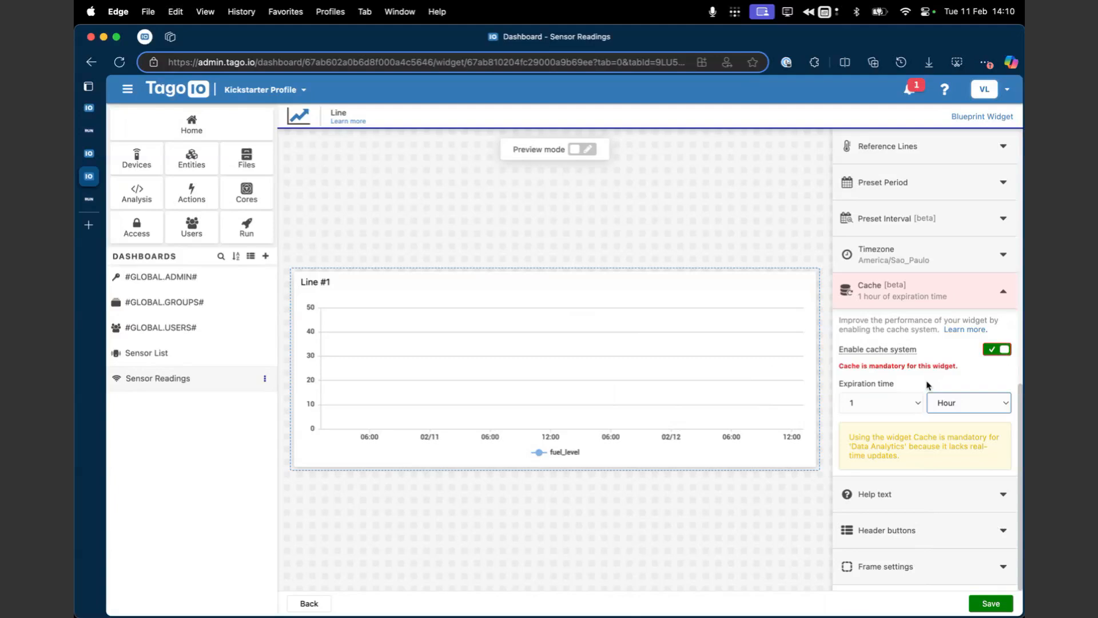
left_click(932, 376)
left_click(944, 402)
left_click(947, 403)
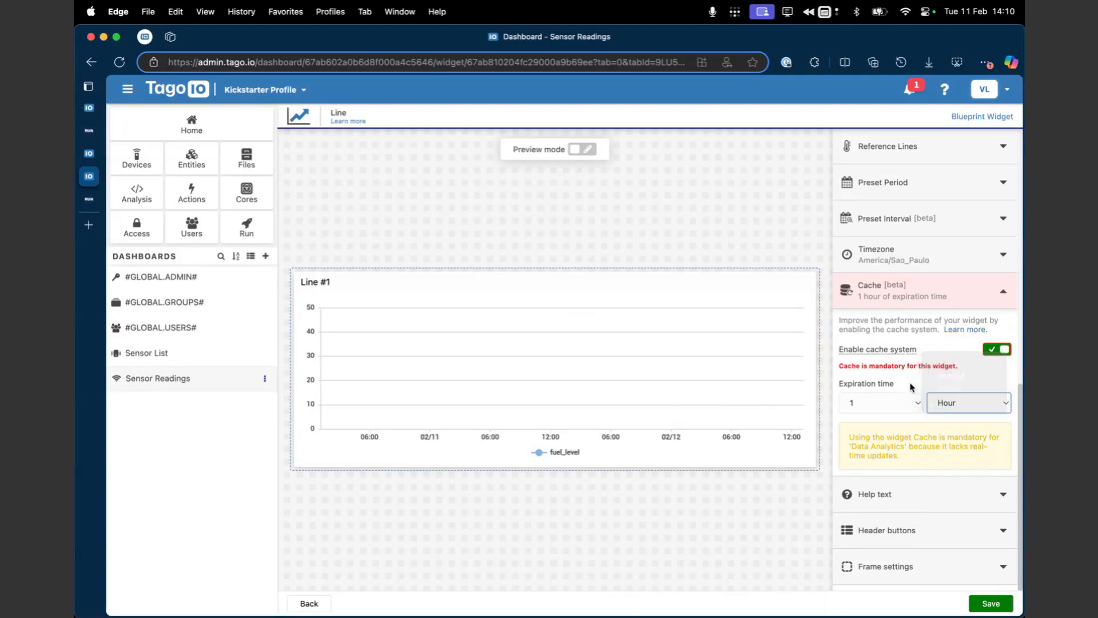
left_click(936, 432)
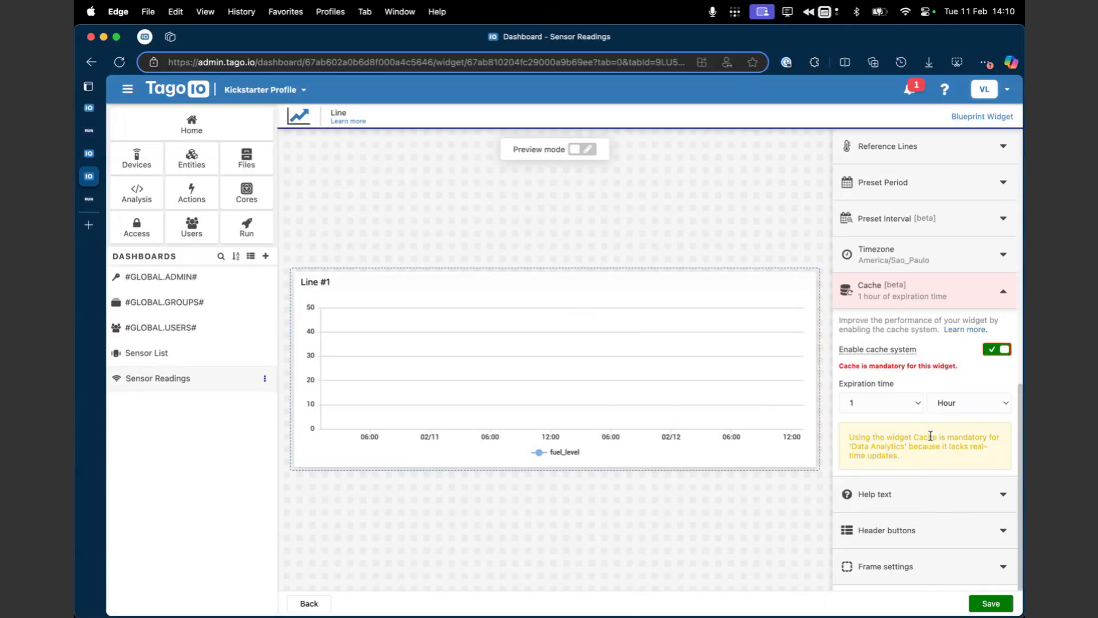
left_click(990, 603)
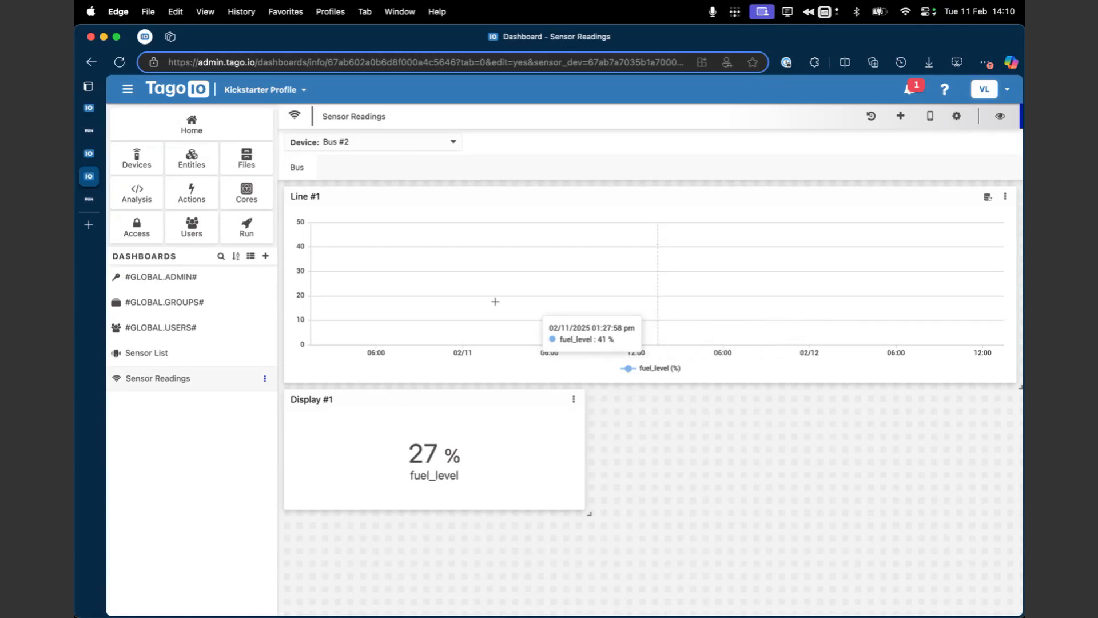
Step: Edit the Line #1 widget again and set the Data Analytics function of fuel_level to Aggregate
left_click(1005, 197)
left_click(985, 219)
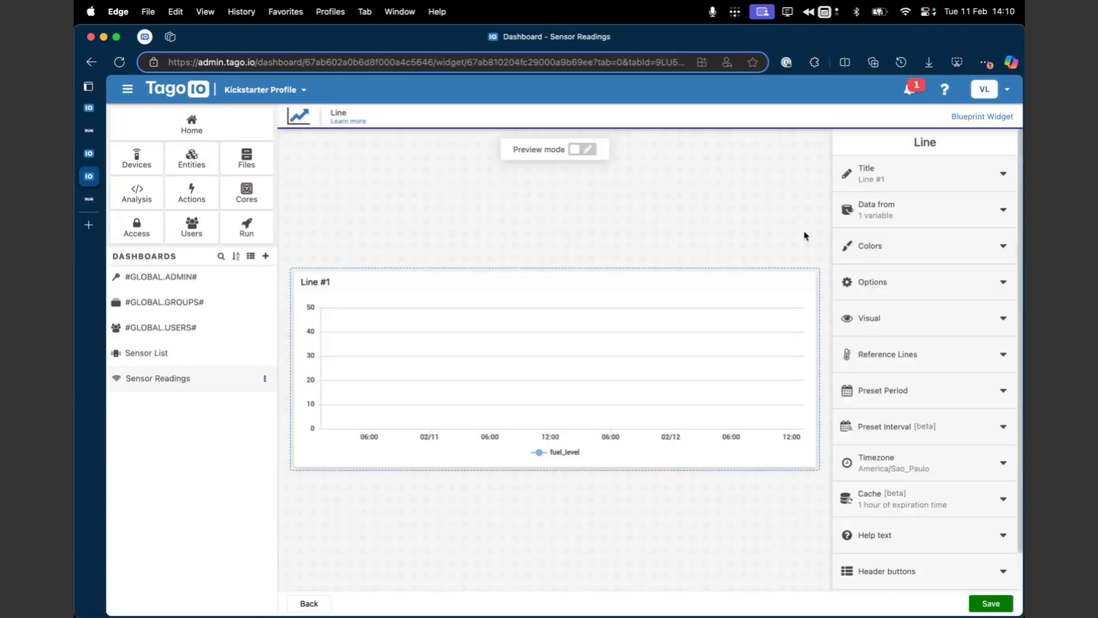
left_click(909, 209)
left_click(983, 245)
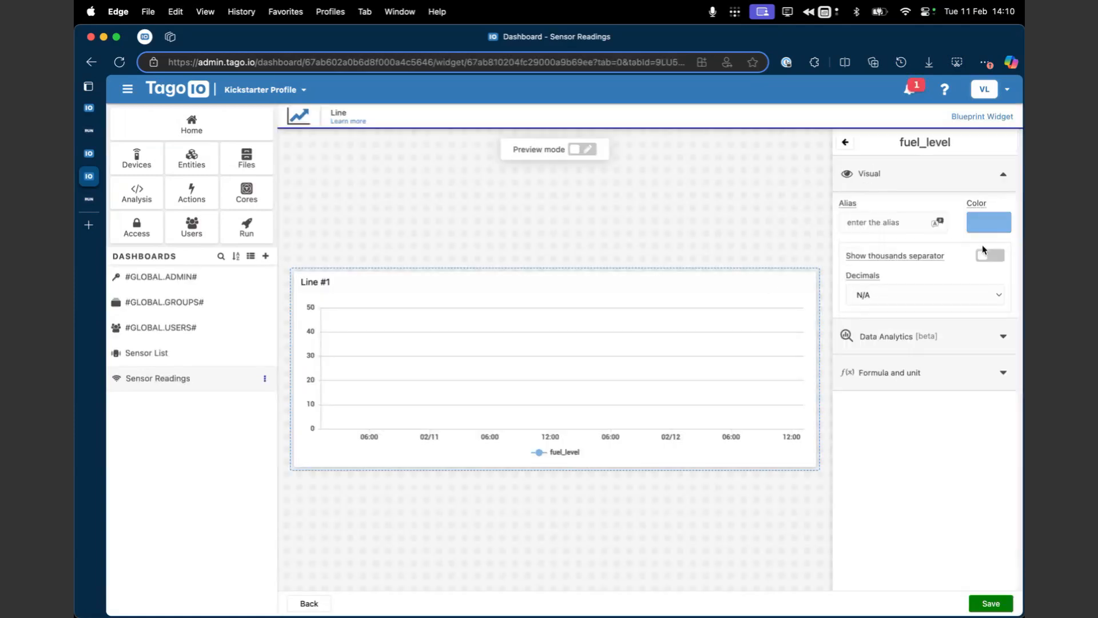
left_click(925, 336)
left_click(923, 407)
scroll(918, 480, "down", 2)
scroll(919, 481, "down", 3)
scroll(918, 480, "up", 2)
left_click(913, 464)
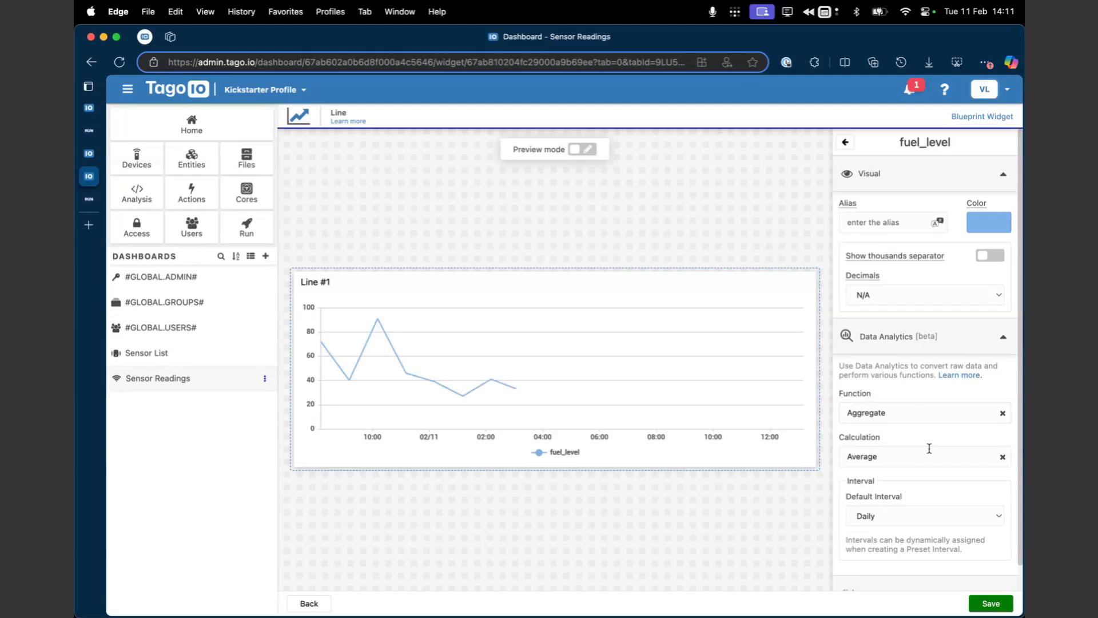
Step: Examine the calculation, default interval and function choices available for the aggregated fuel_level data
scroll(927, 448, "down", 1)
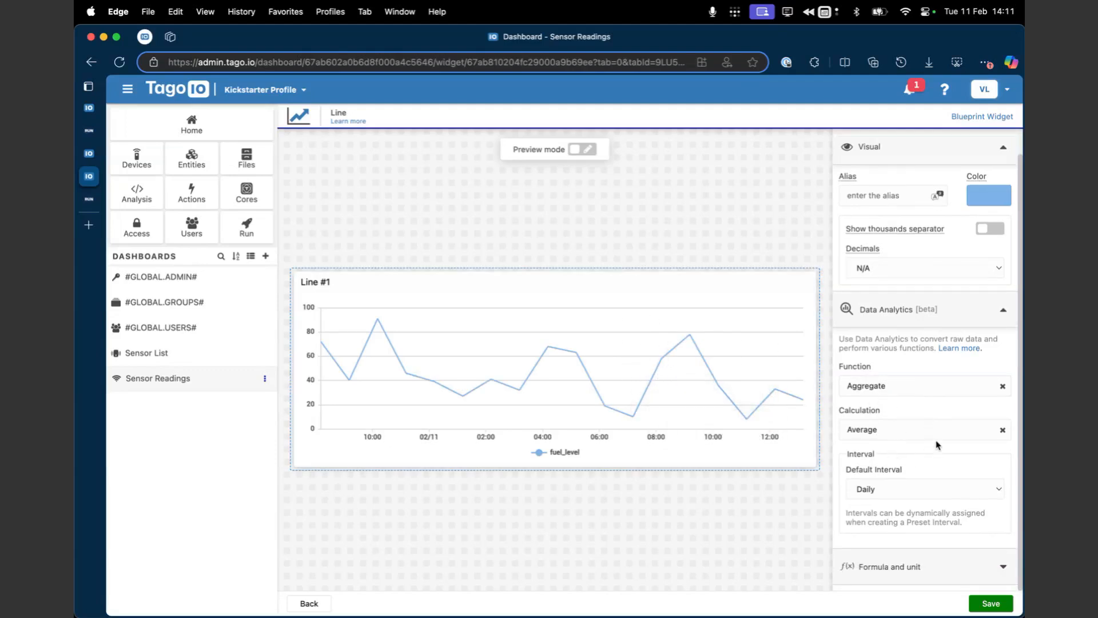
left_click(908, 432)
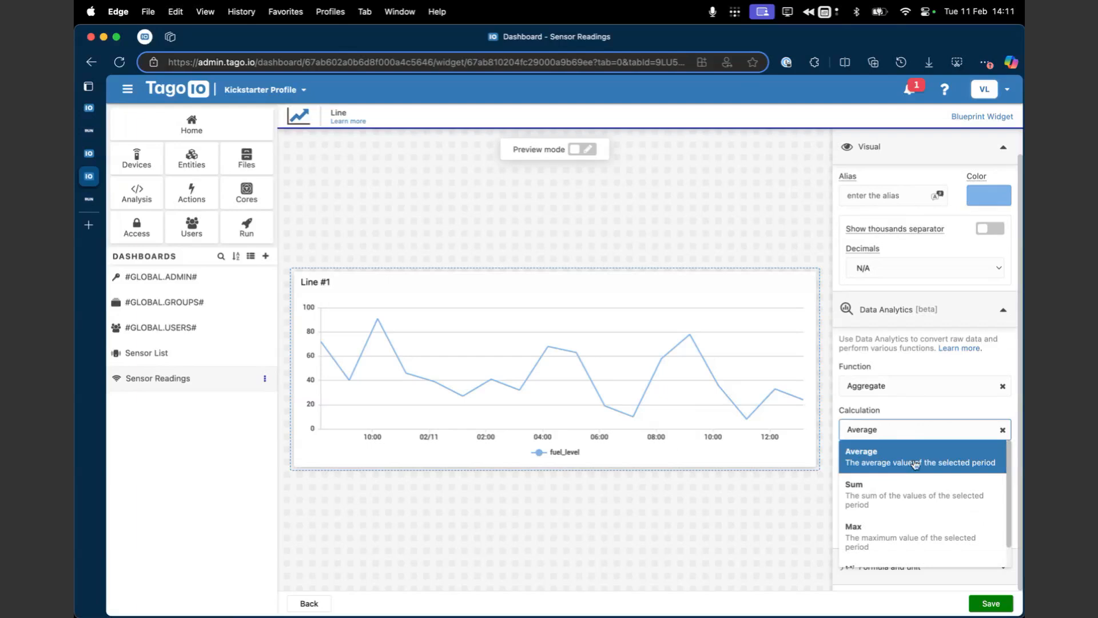
left_click(833, 482)
left_click(915, 496)
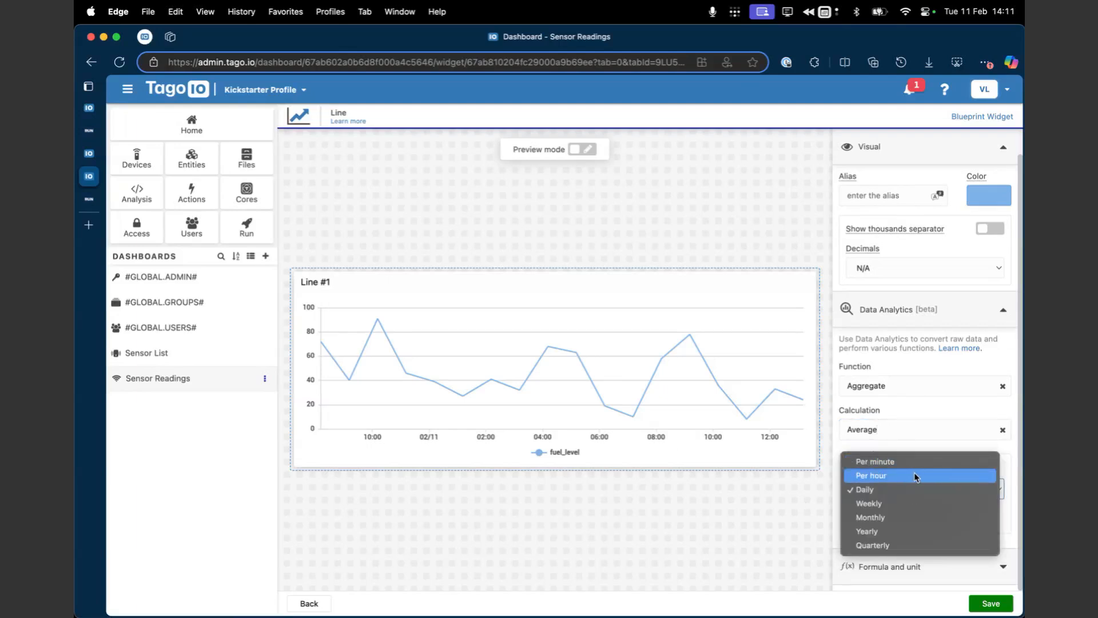
left_click(917, 408)
left_click(918, 392)
scroll(888, 492, "down", 5)
scroll(899, 464, "down", 3)
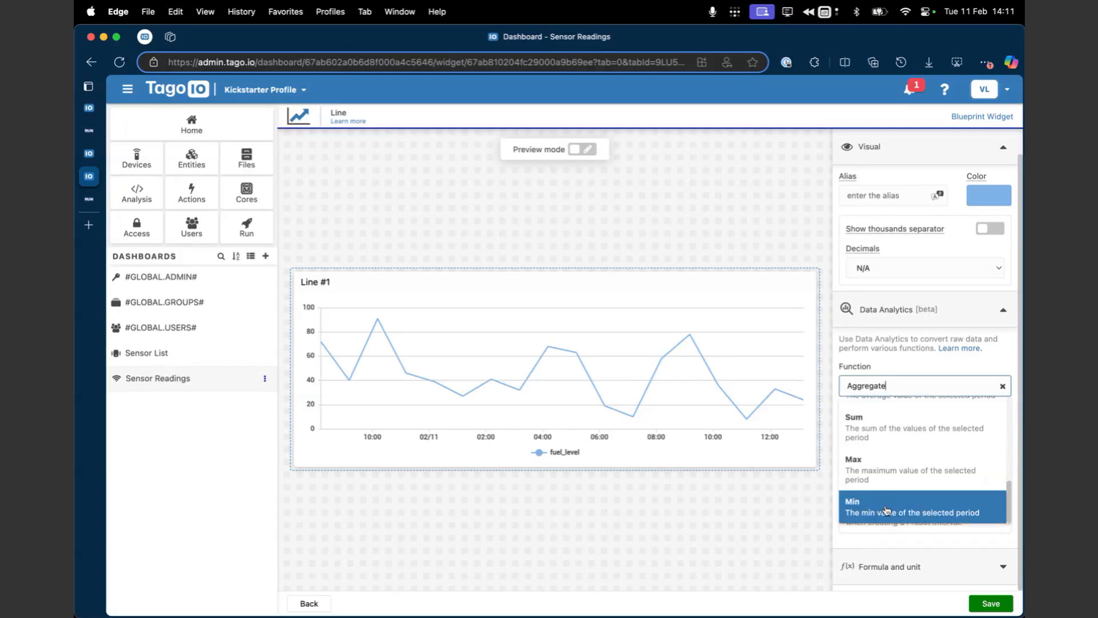
scroll(915, 469, "up", 5)
left_click(900, 375)
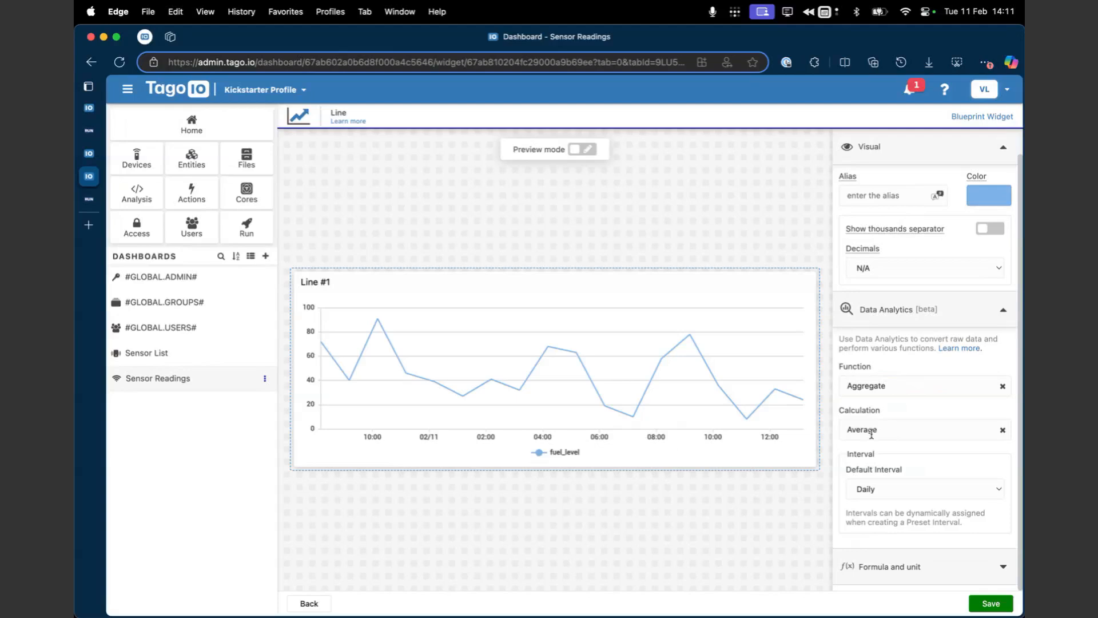
Step: Set the aggregation's default interval to Per minute and its calculation to Min, and save the Line widget
left_click(887, 484)
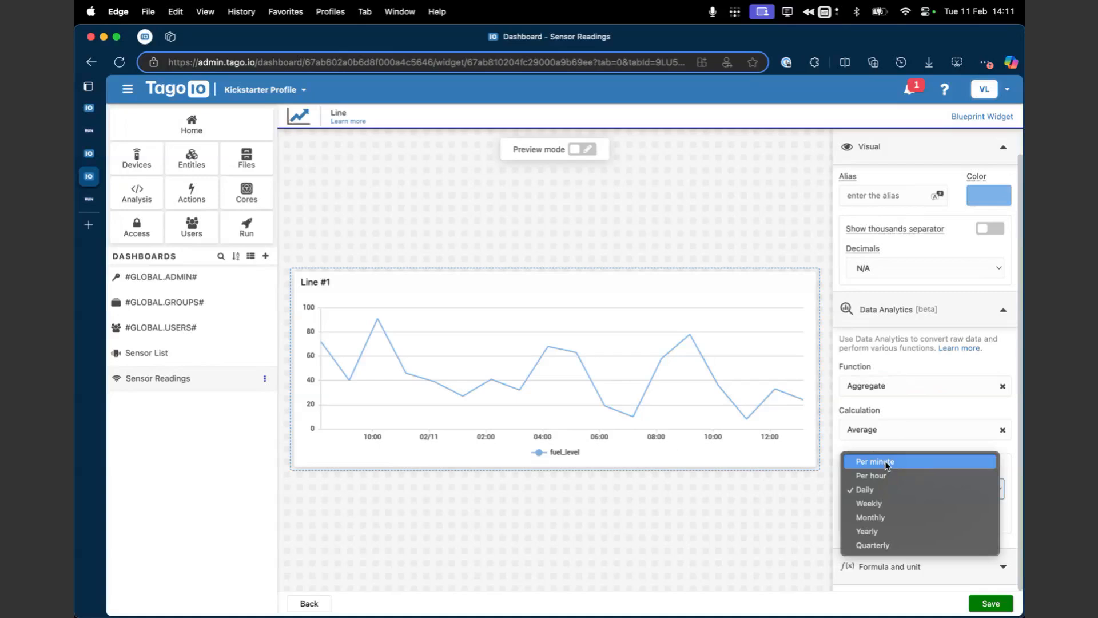
left_click(886, 466)
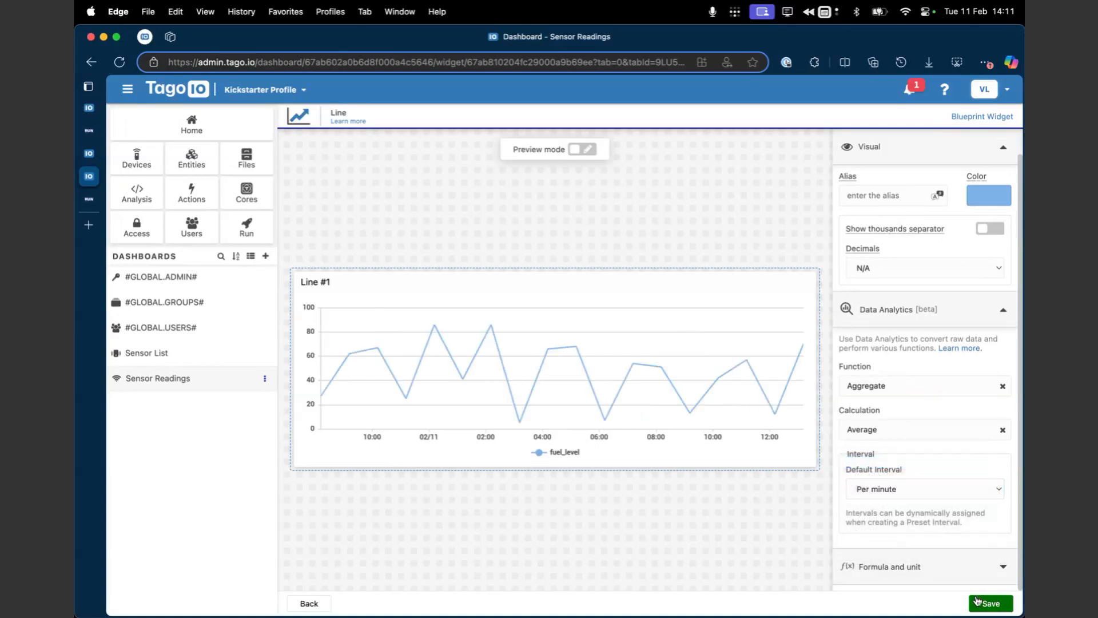
left_click(912, 431)
scroll(893, 514, "down", 2)
left_click(886, 550)
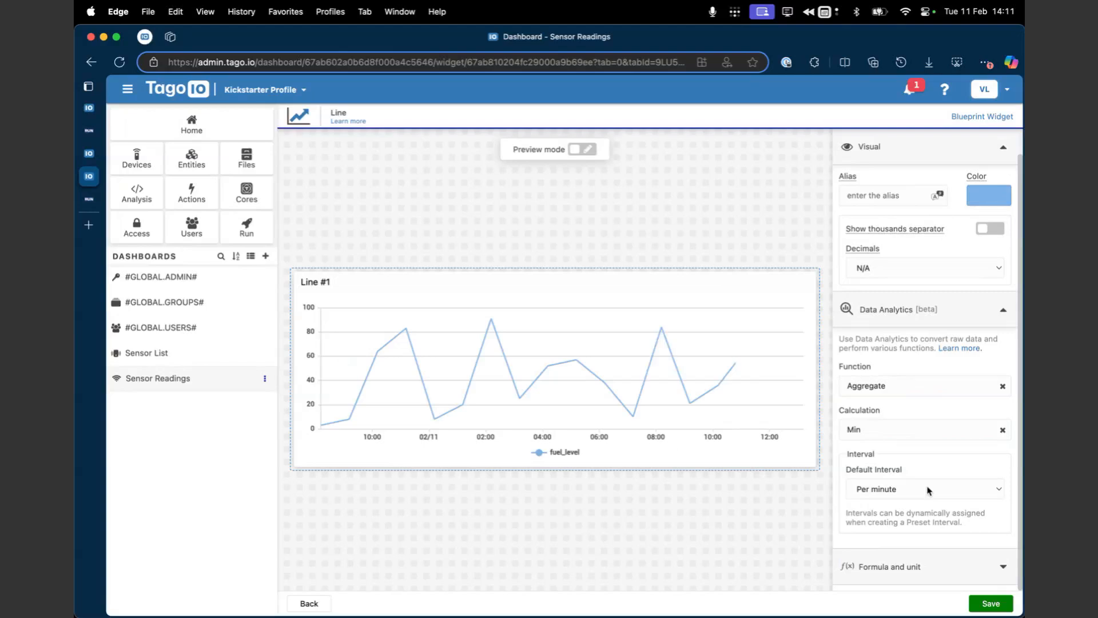
left_click(991, 603)
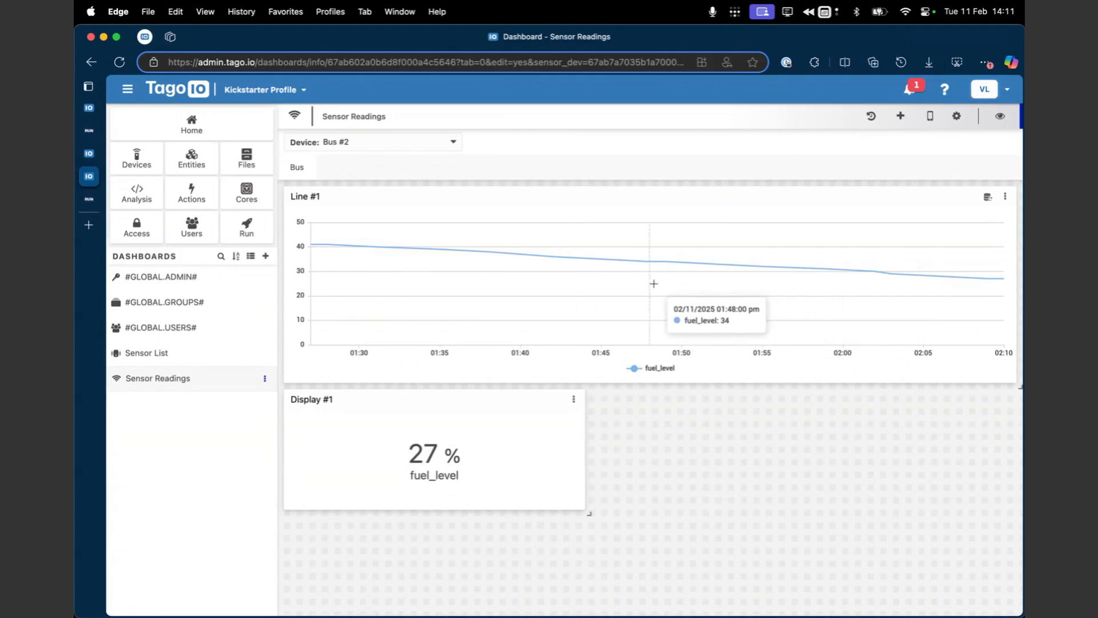
Step: Edit the Display #1 widget and set the Data Analytics function of its fuel_level variable to Min
left_click(574, 399)
left_click(610, 419)
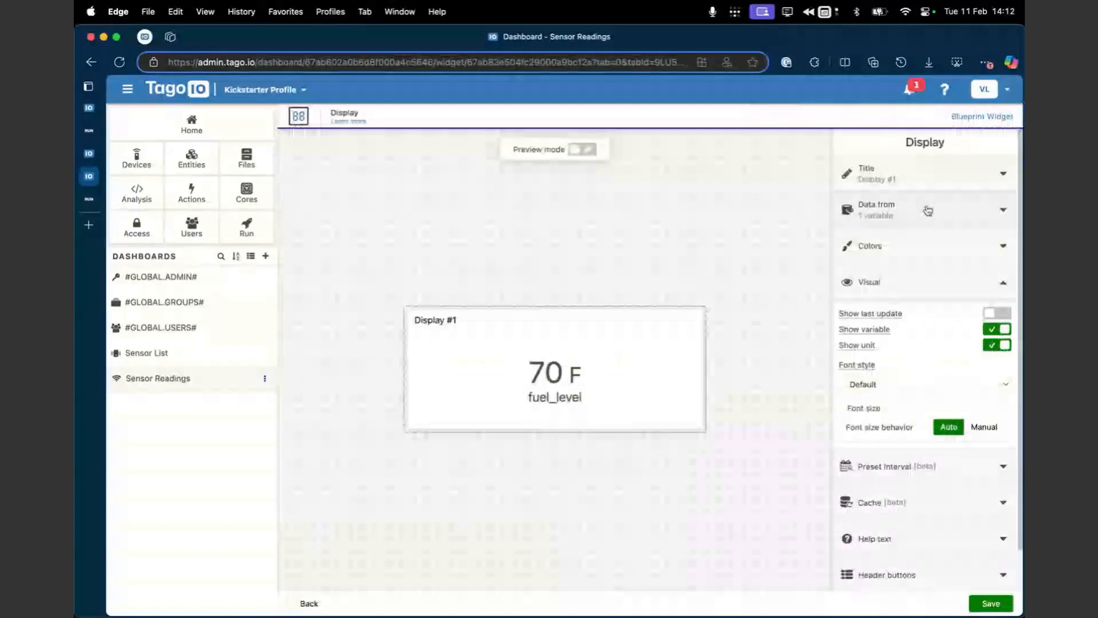
left_click(928, 210)
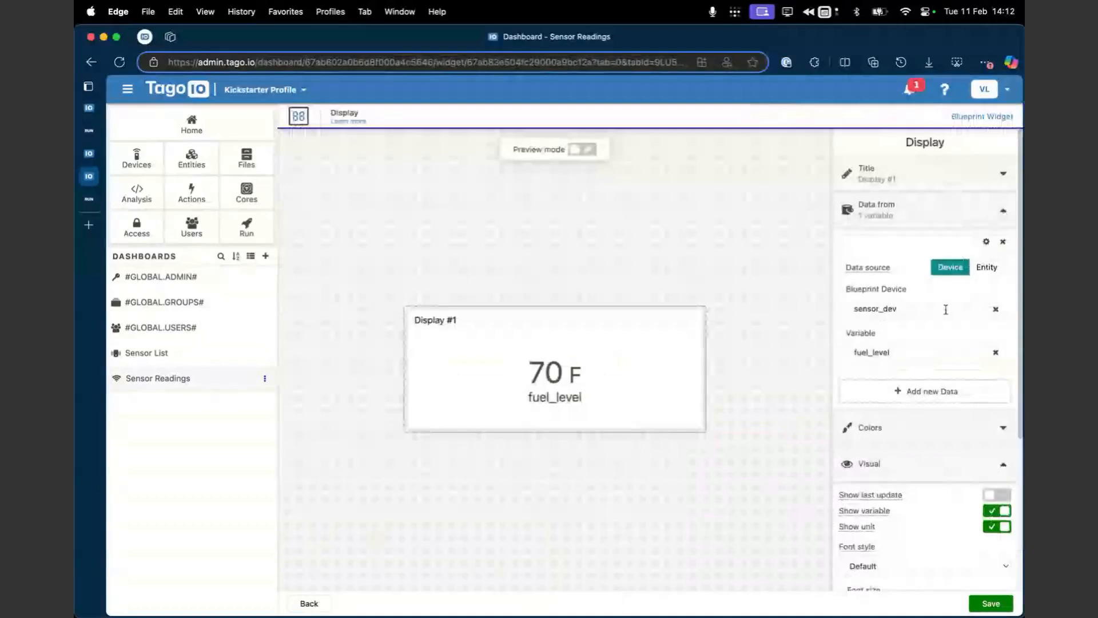
left_click(986, 245)
left_click(961, 350)
left_click(915, 424)
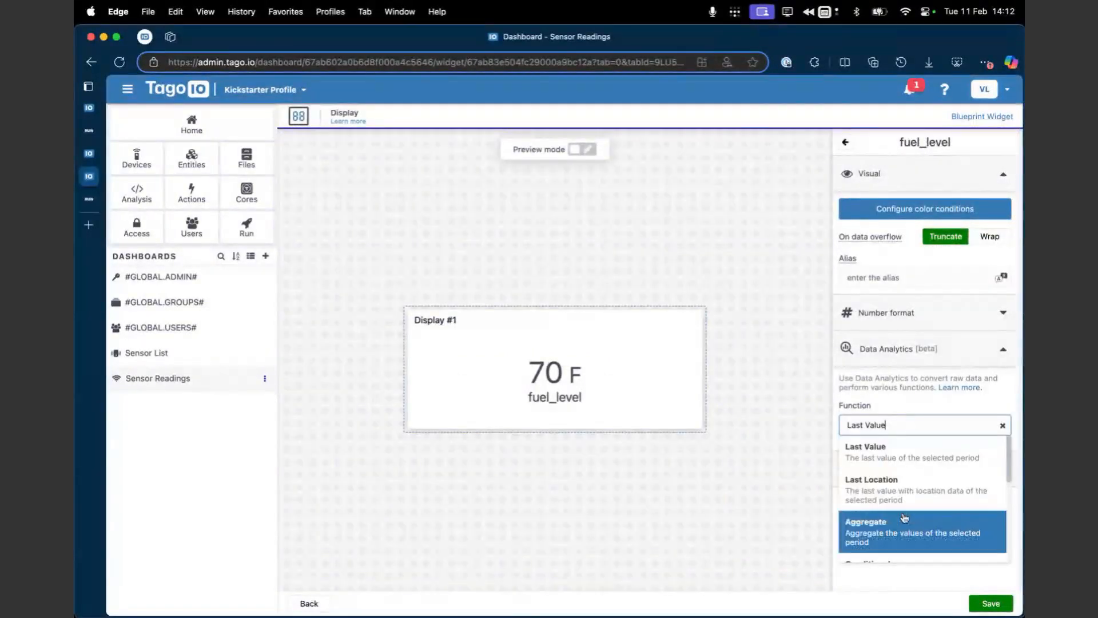
scroll(904, 517, "down", 5)
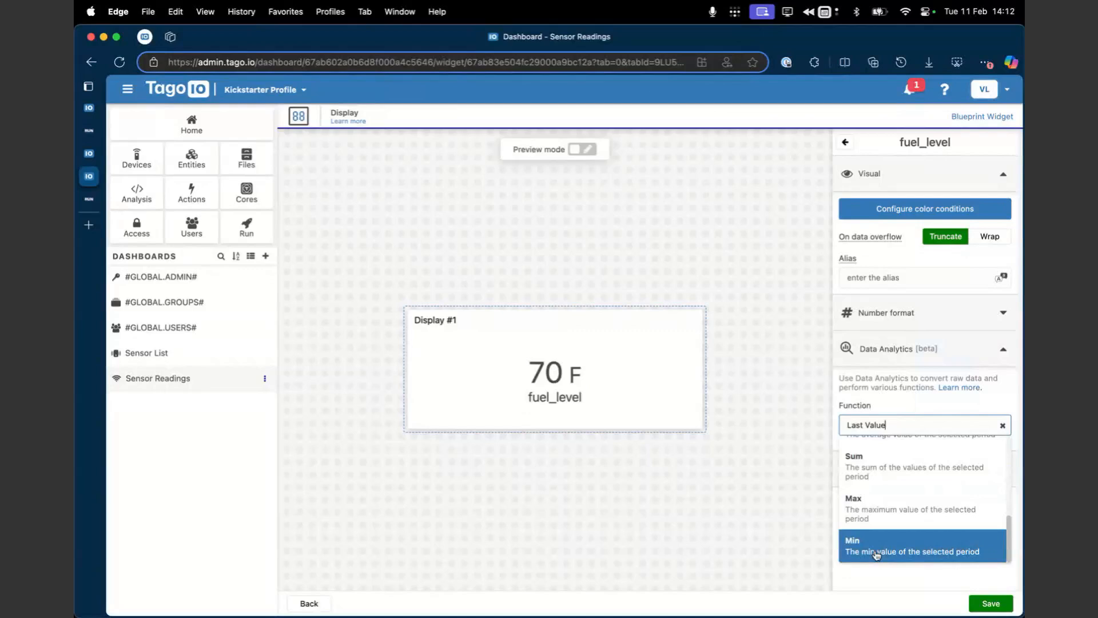
left_click(877, 553)
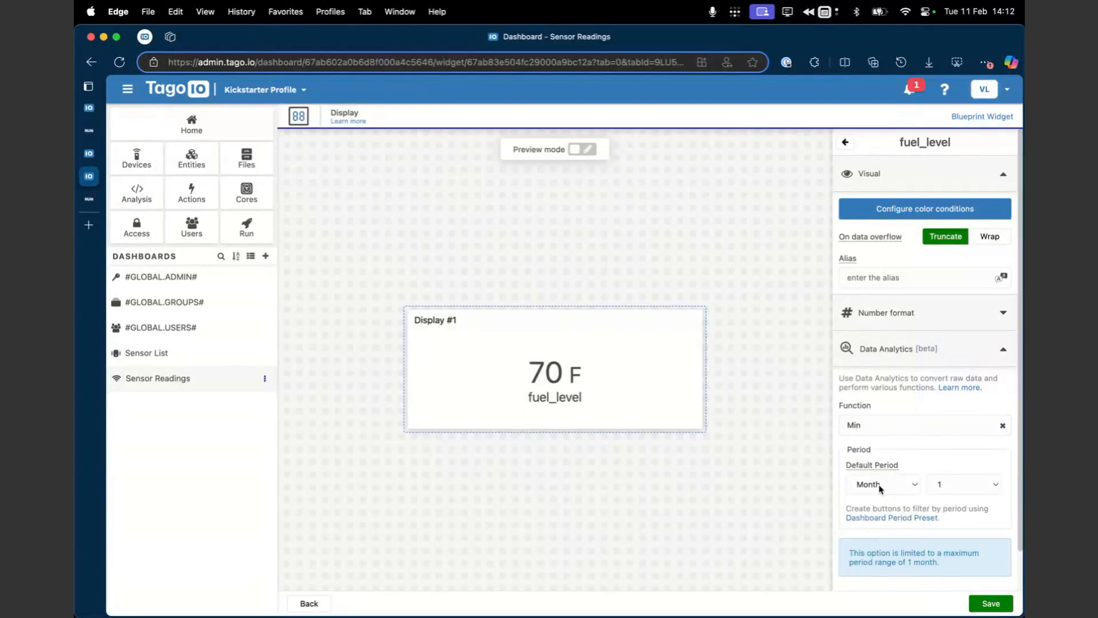
Step: Enable the cache system with an expiration time of 1 minute and save the Display widget
scroll(932, 532, "down", 2)
left_click(991, 603)
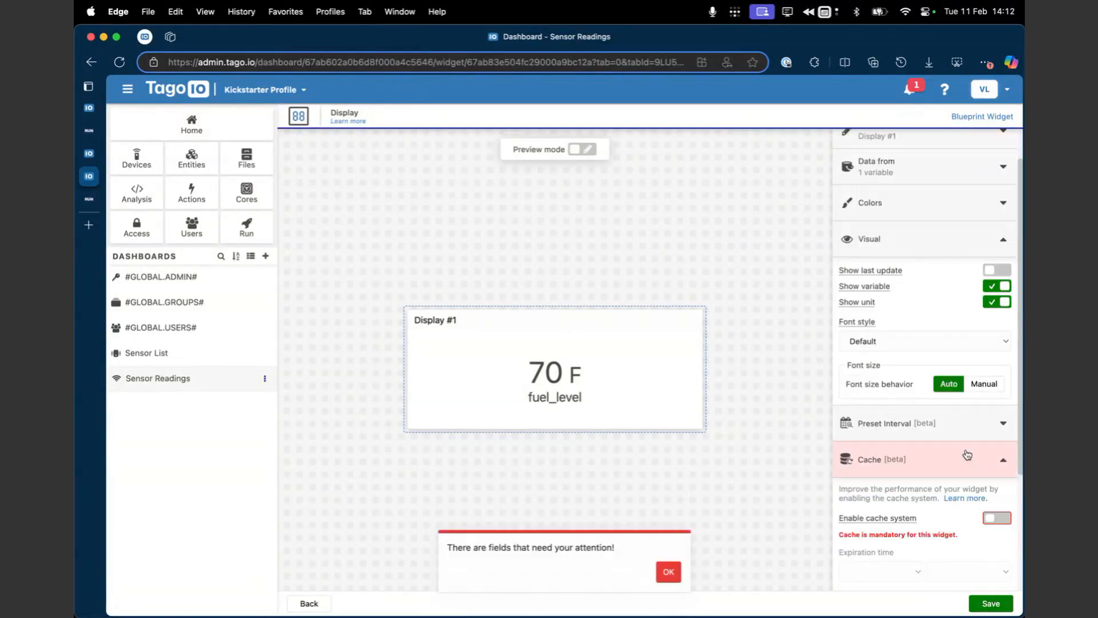
scroll(968, 455, "down", 5)
left_click(997, 373)
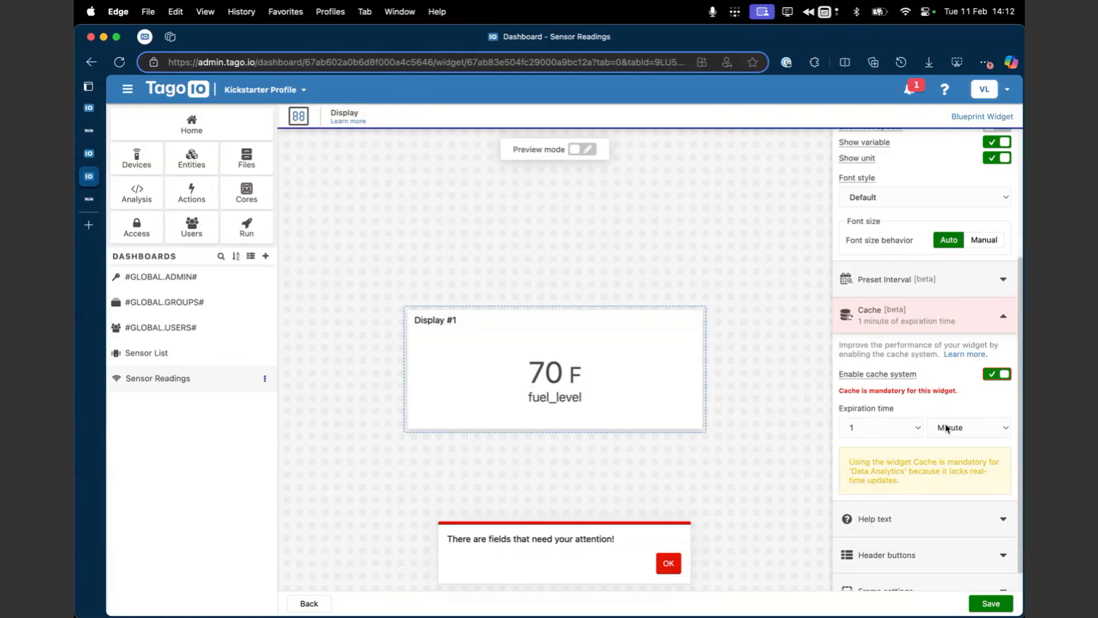
left_click(991, 602)
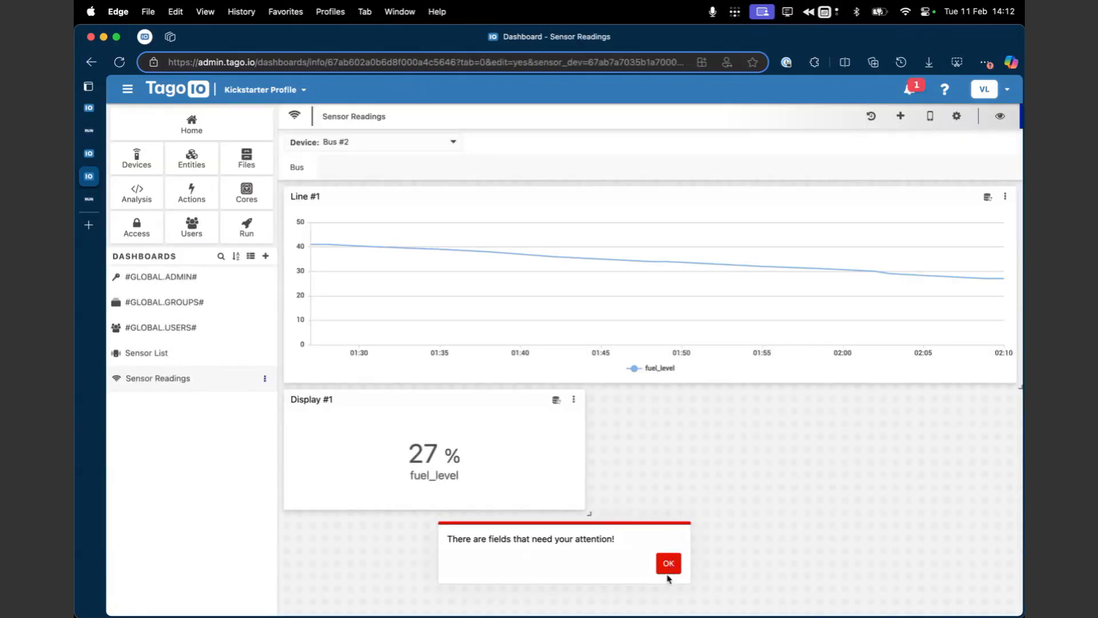
left_click(667, 572)
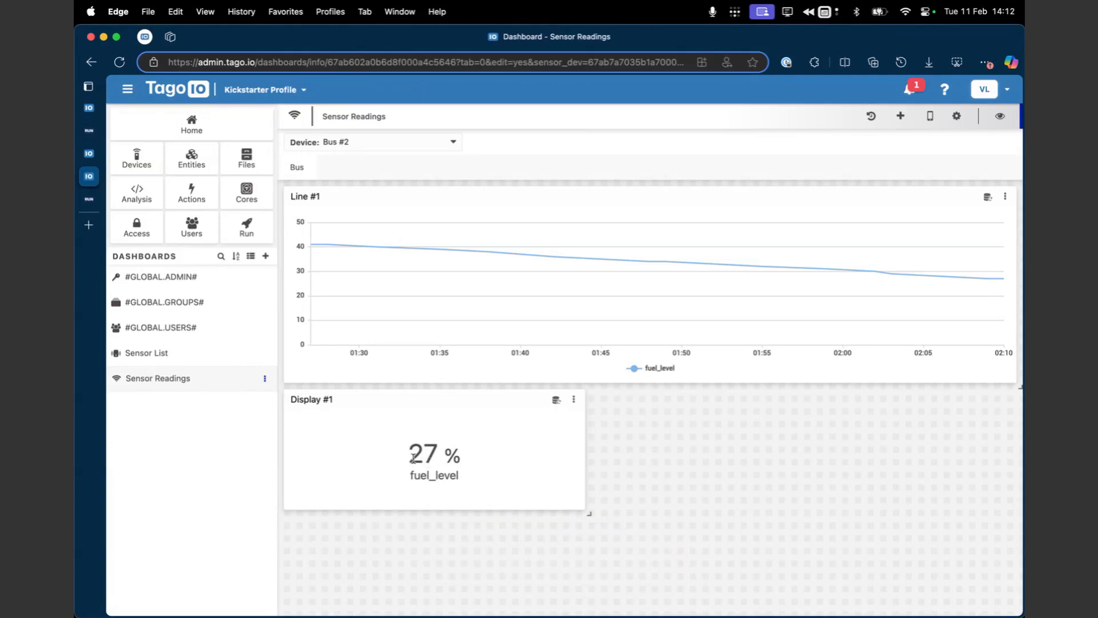
left_click_drag(411, 458, 456, 457)
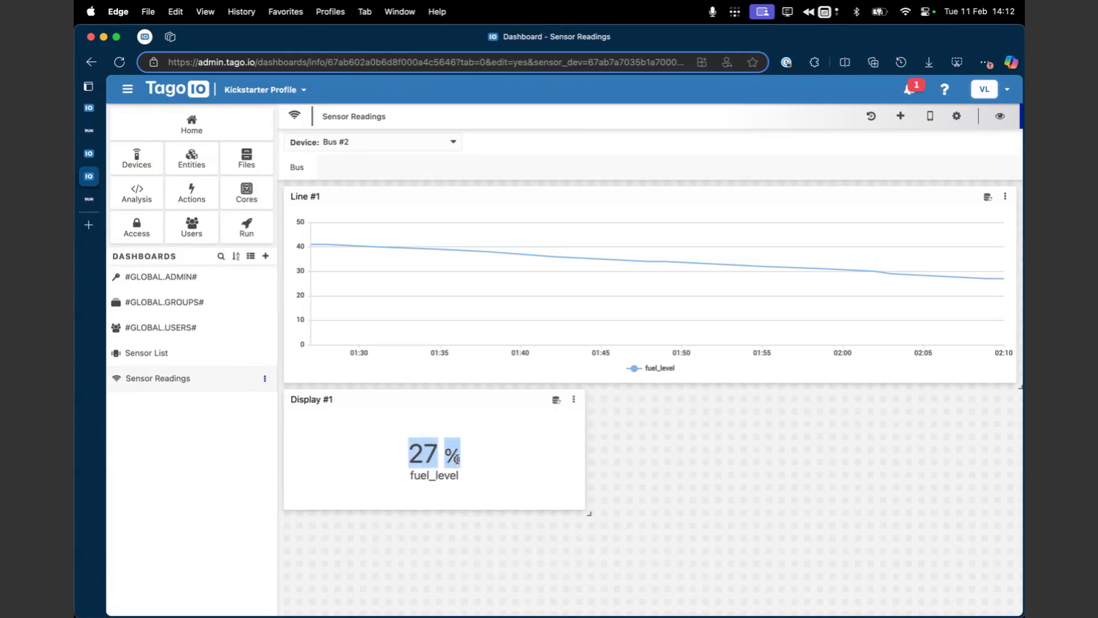
left_click(521, 452)
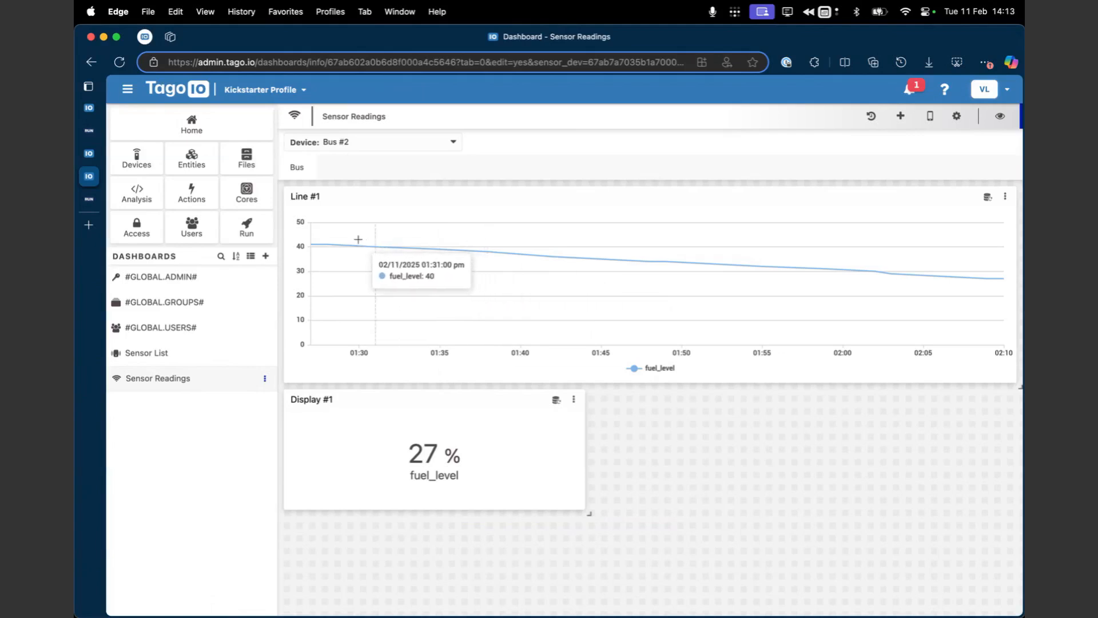
Step: Open the Bus #2 device's stored data and examine its speed, fuel_level and location variables
left_click(136, 158)
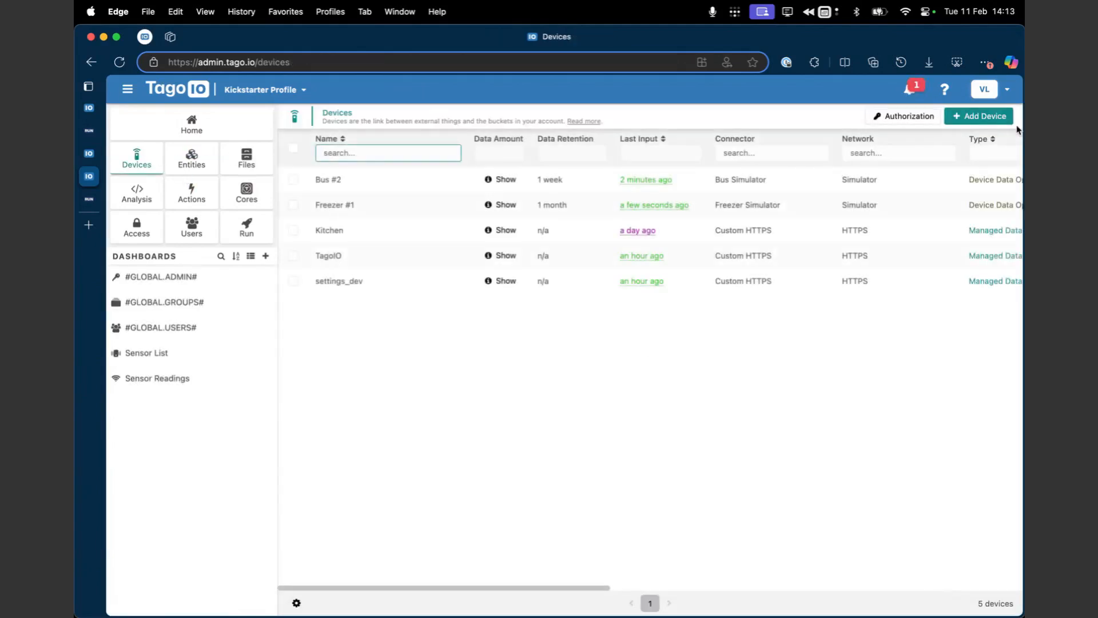
left_click(479, 203)
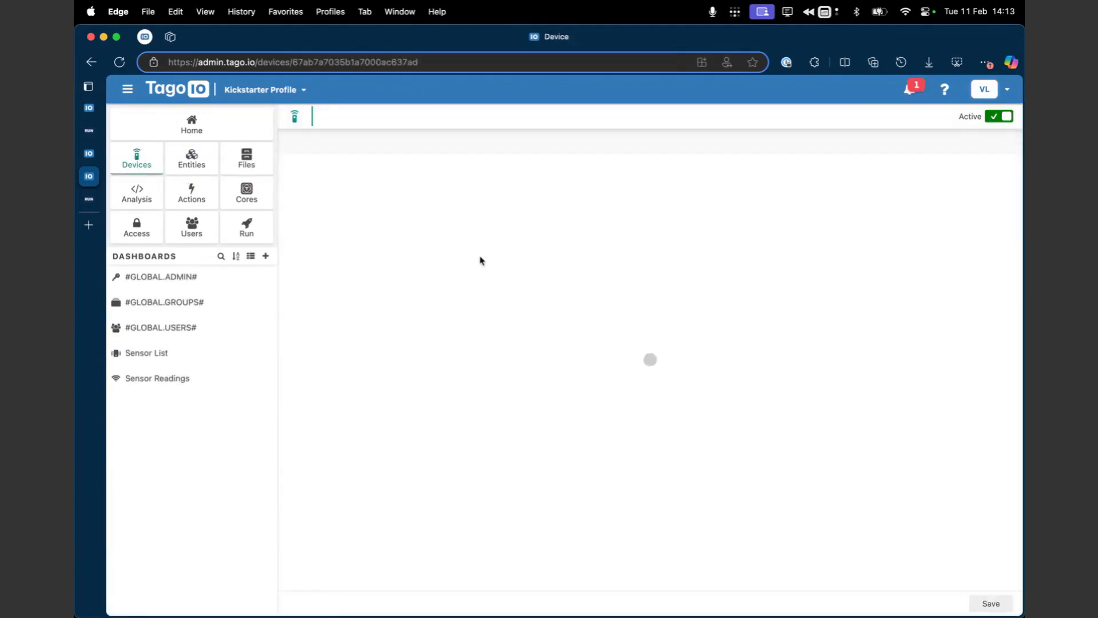
left_click(364, 143)
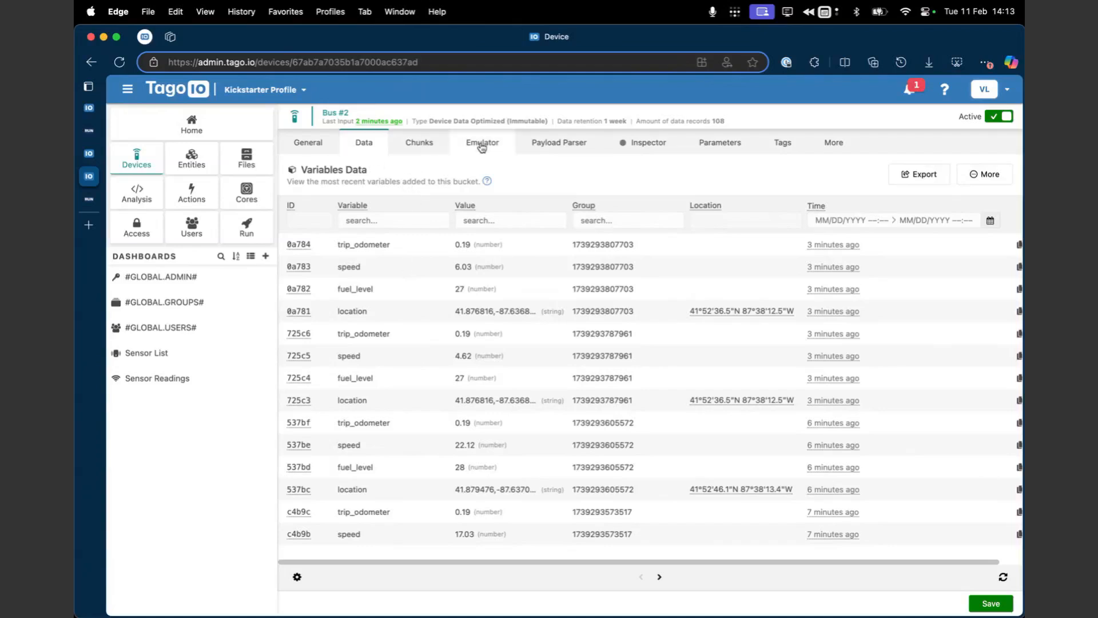
double_click(349, 267)
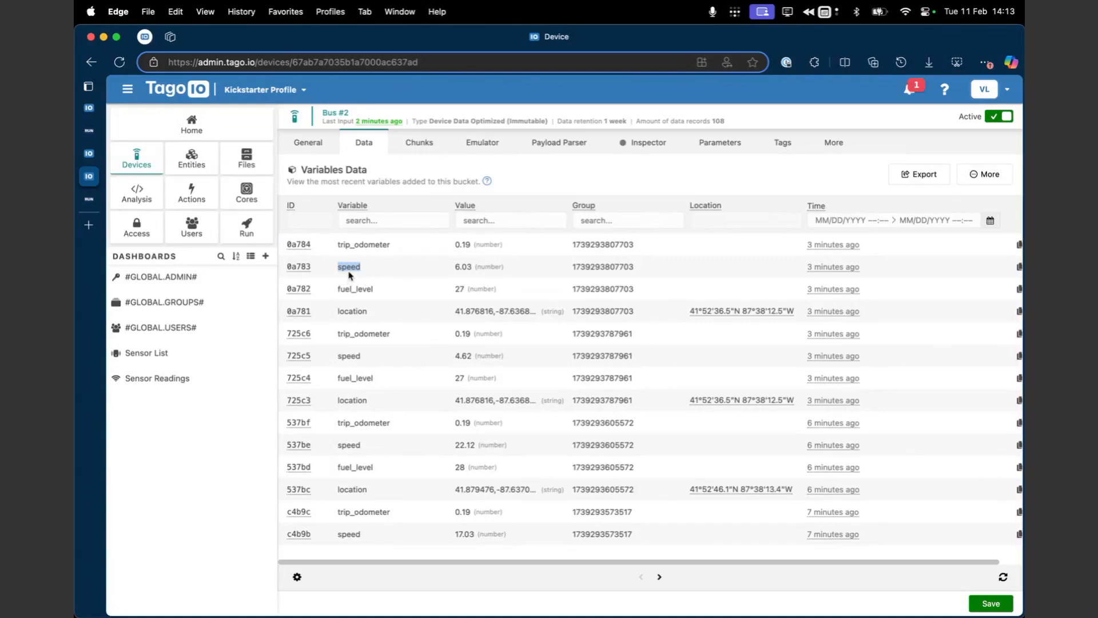
double_click(361, 289)
left_click(360, 312)
double_click(359, 312)
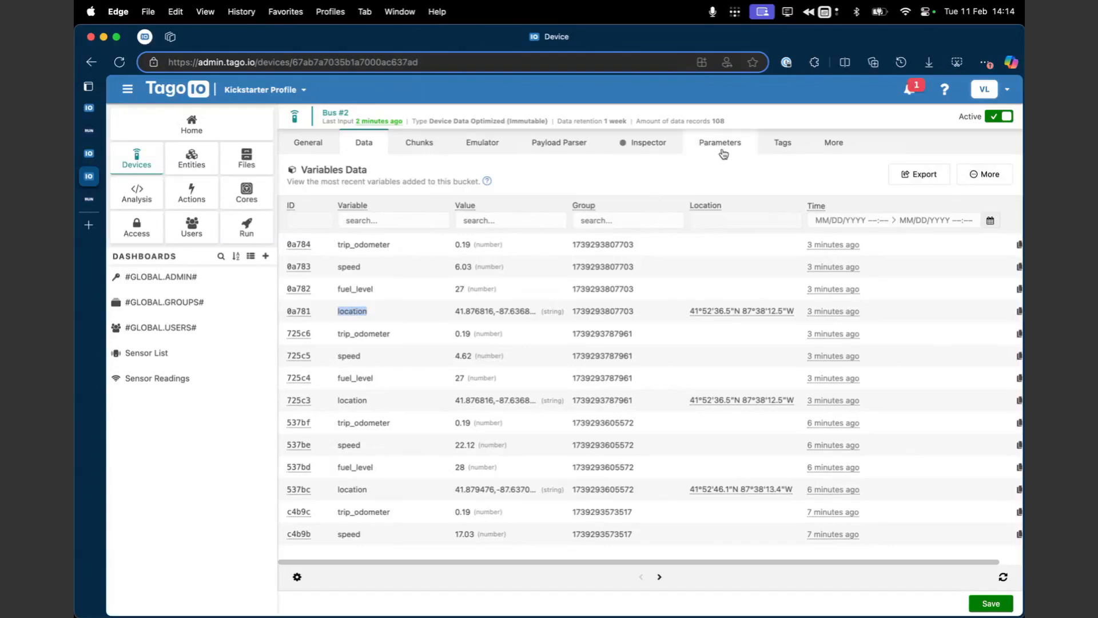
Step: Open the Bus #2 device's emulator and set the variable in the JSON payload to custom_location
left_click(478, 148)
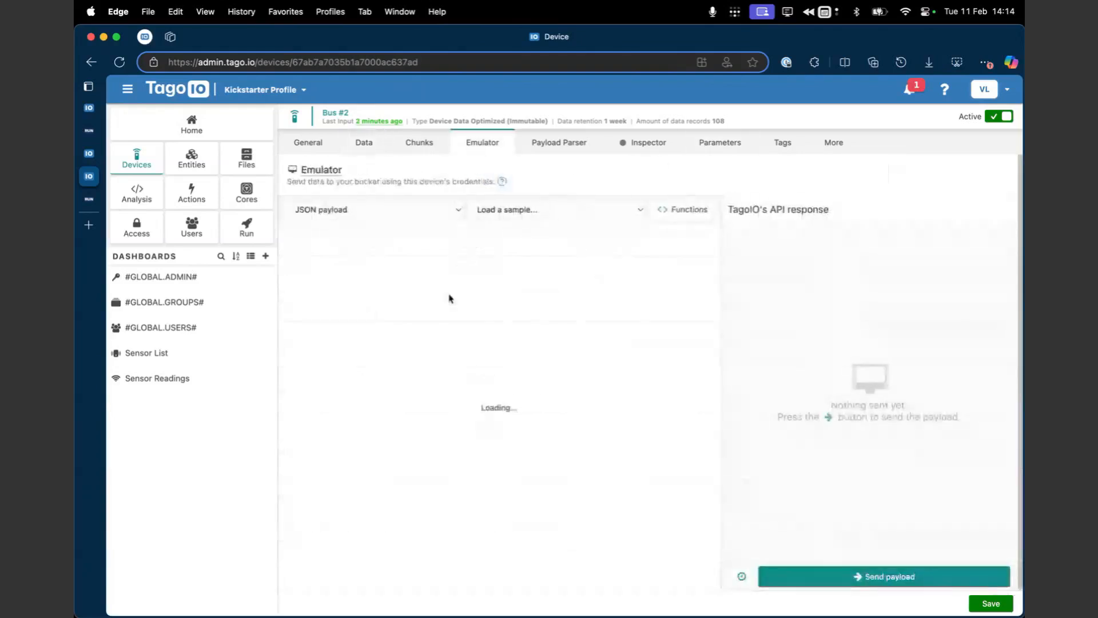
left_click(466, 240)
double_click(453, 252)
left_click(419, 262)
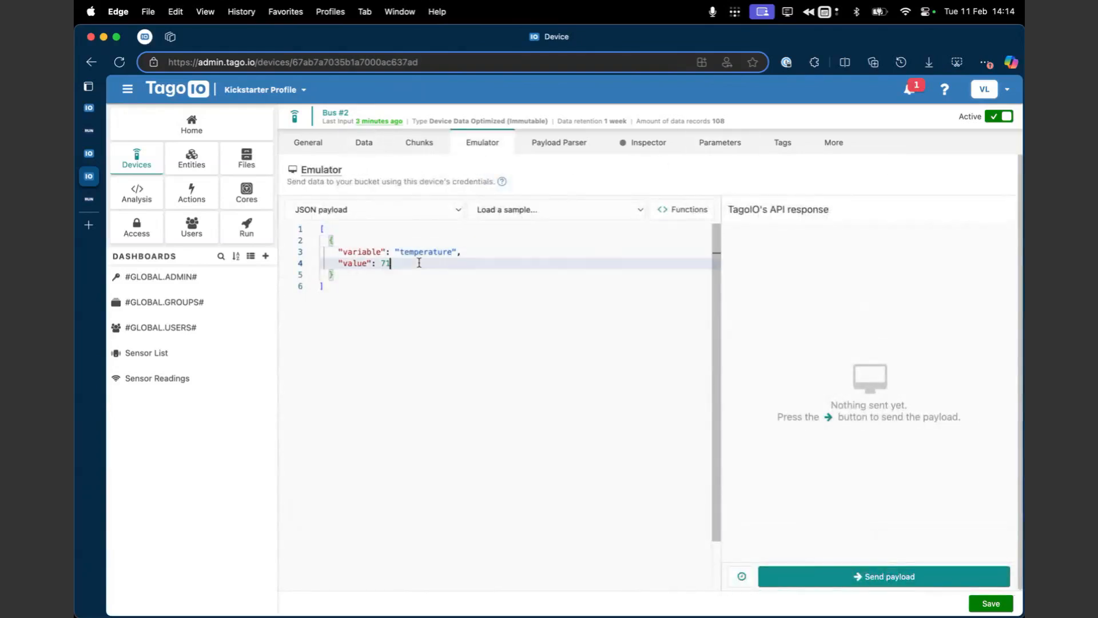
left_click(419, 252)
double_click(420, 252)
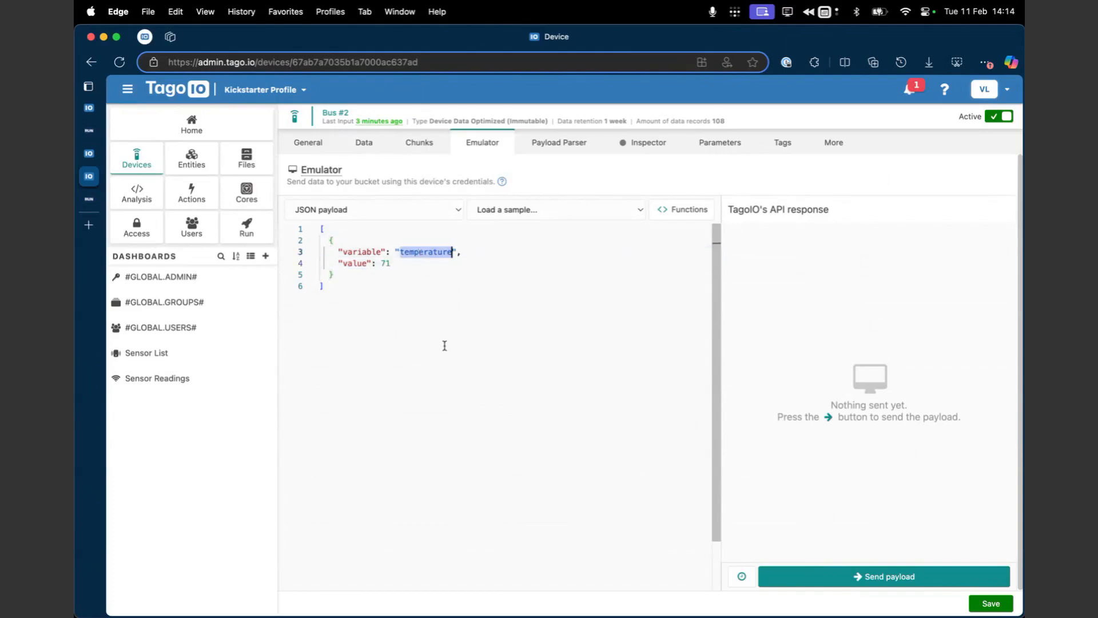
type("location_")
key("BackSpace")
key("BackSpace")
key("BackSpace")
key("BackSpace")
key("BackSpace")
key("BackSpace")
key("BackSpace")
key("BackSpace")
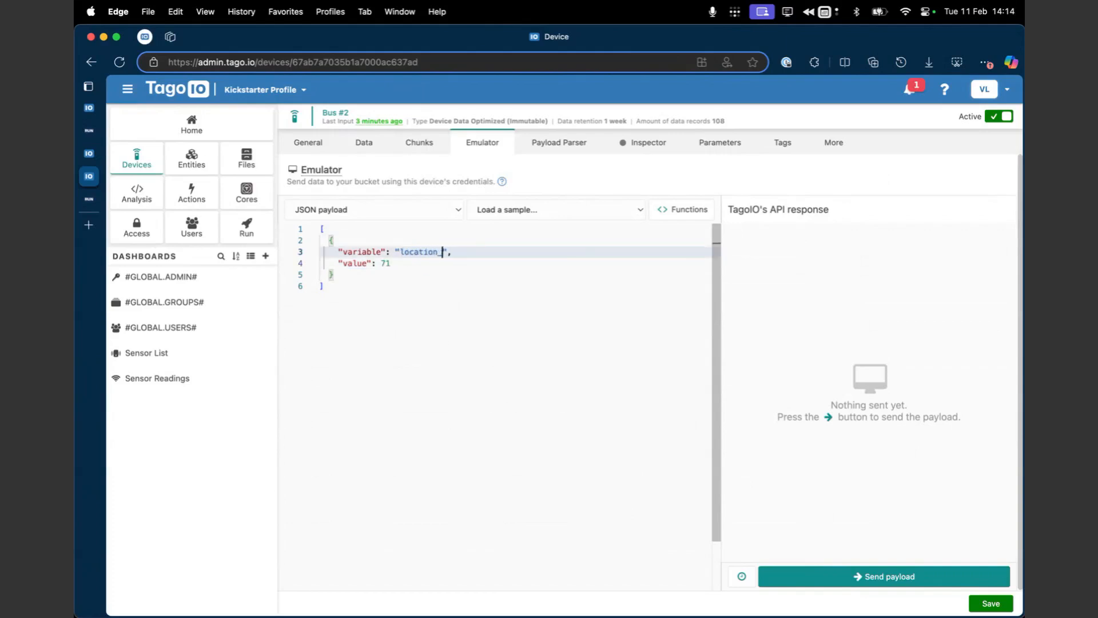
key("BackSpace")
key("BackSpace")
type("custom_location")
Step: Set the value of custom_location in the JSON payload to the string "127212;12312"
key("Down")
key("BackSpace")
key("BackSpace")
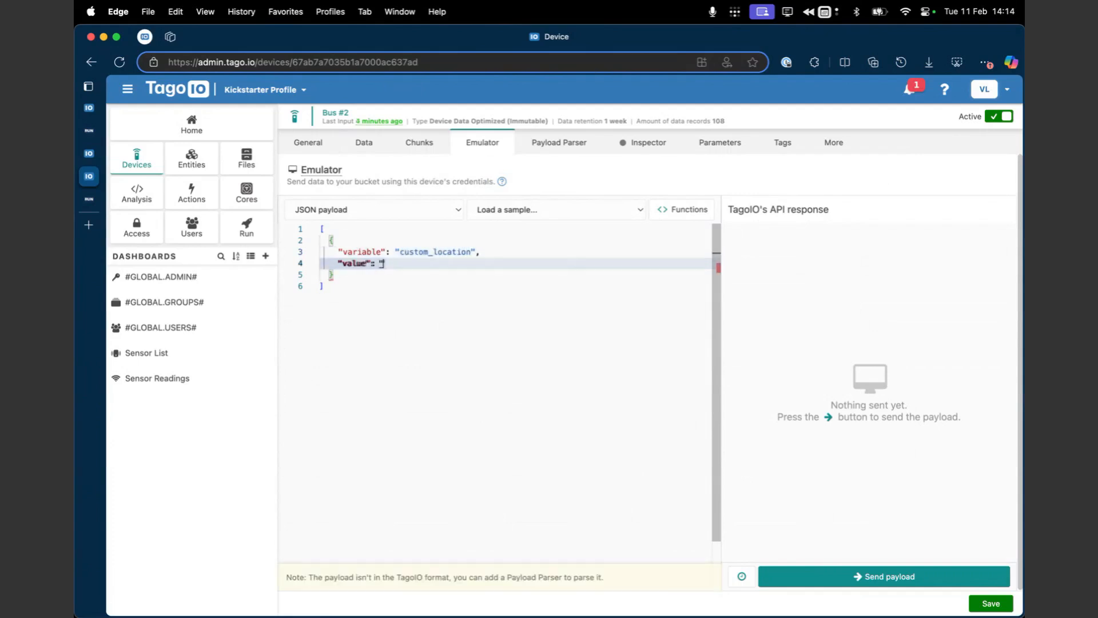
type("\"127")
key("BackSpace")
key("BackSpace")
type("127212;12312")
key("Right")
key("Right")
key("Left")
Step: Add a metadata object to the custom_location entry with an altitude of 1899
type(",")
key("Return")
type("\"")
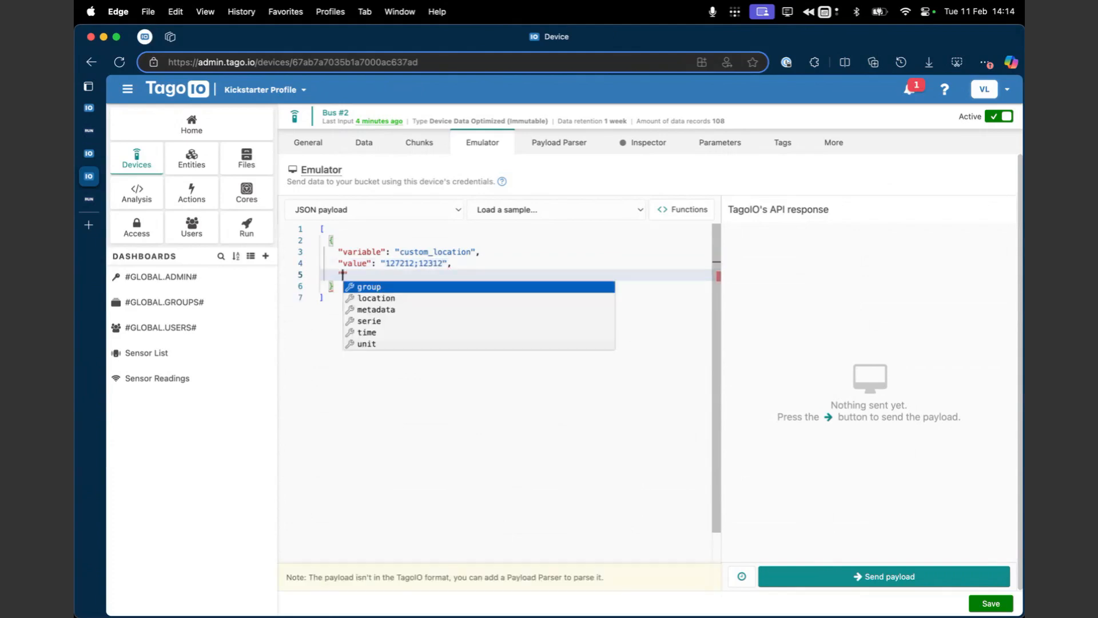
key("Down")
key("Down")
key("Return")
key("Return")
type("\"altitude\": ")
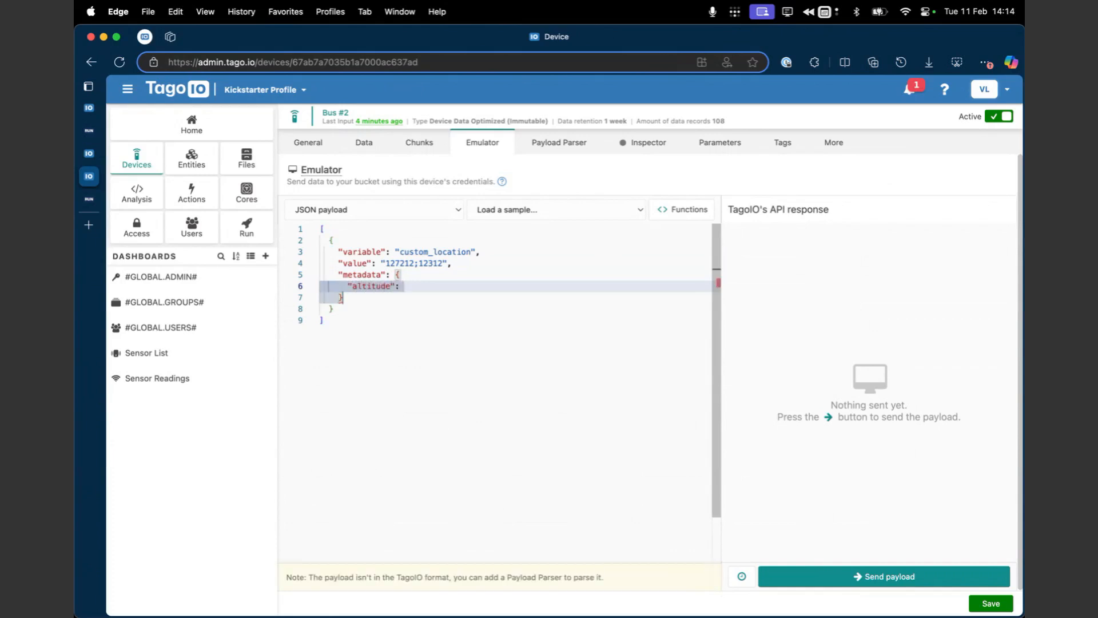
type("1899")
Step: Add a precision of 40 after the altitude in the payload's metadata
left_click(512, 349)
left_click(493, 286)
type(",")
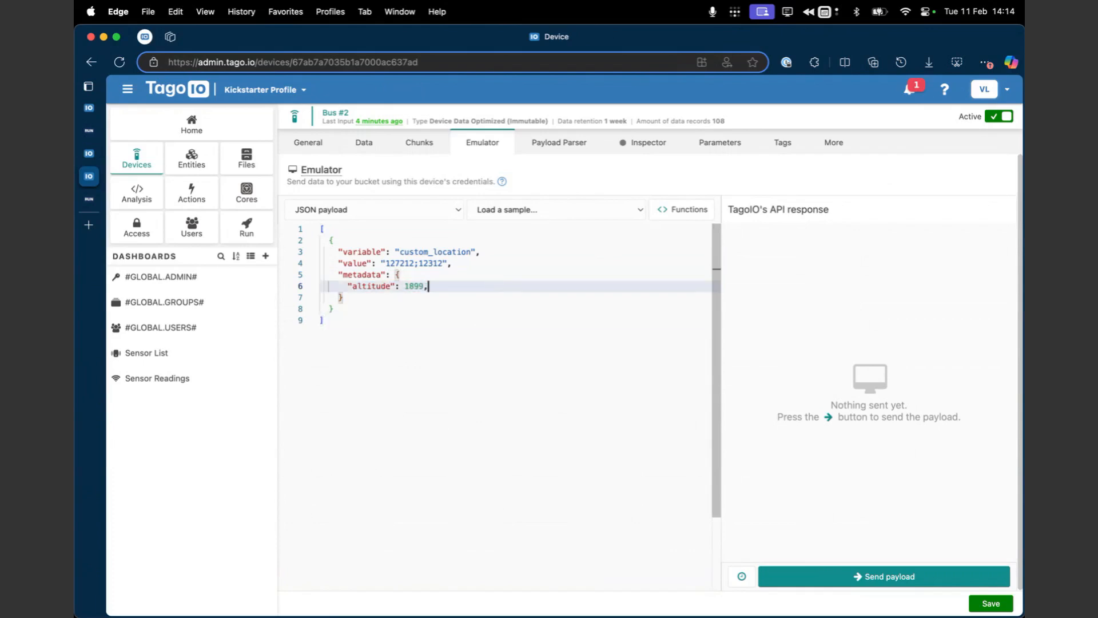
key("Return")
type("\"precision\"")
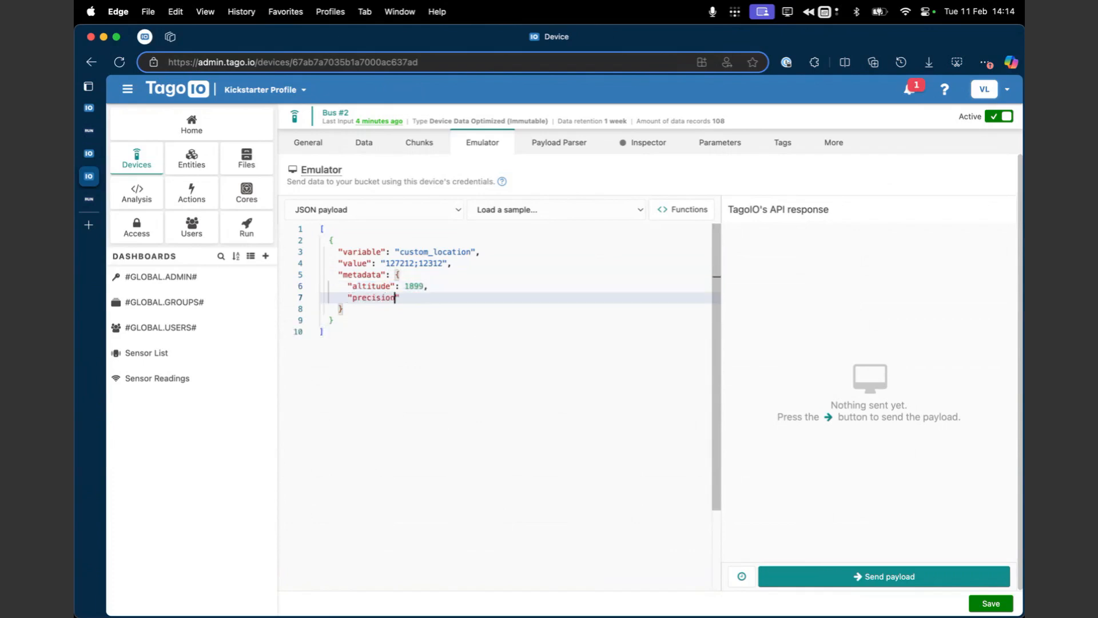
type(": 40")
left_click(491, 331)
Step: Review the custom_location variable and its altitude and precision metadata, and send the payload to the device
left_click_drag(491, 286, 486, 308)
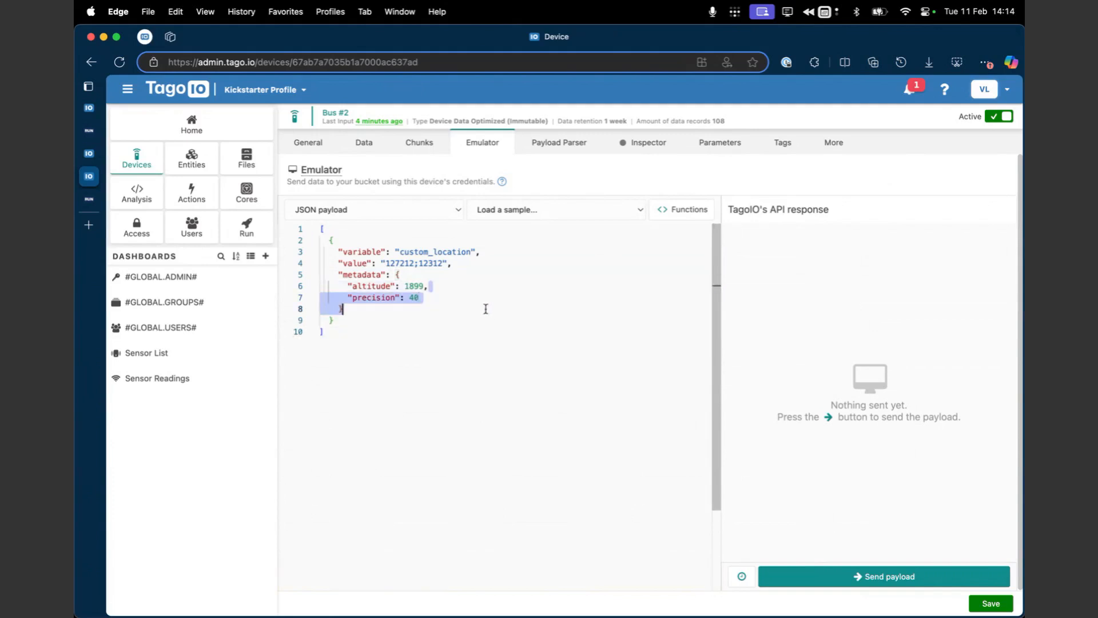
left_click(486, 309)
double_click(442, 251)
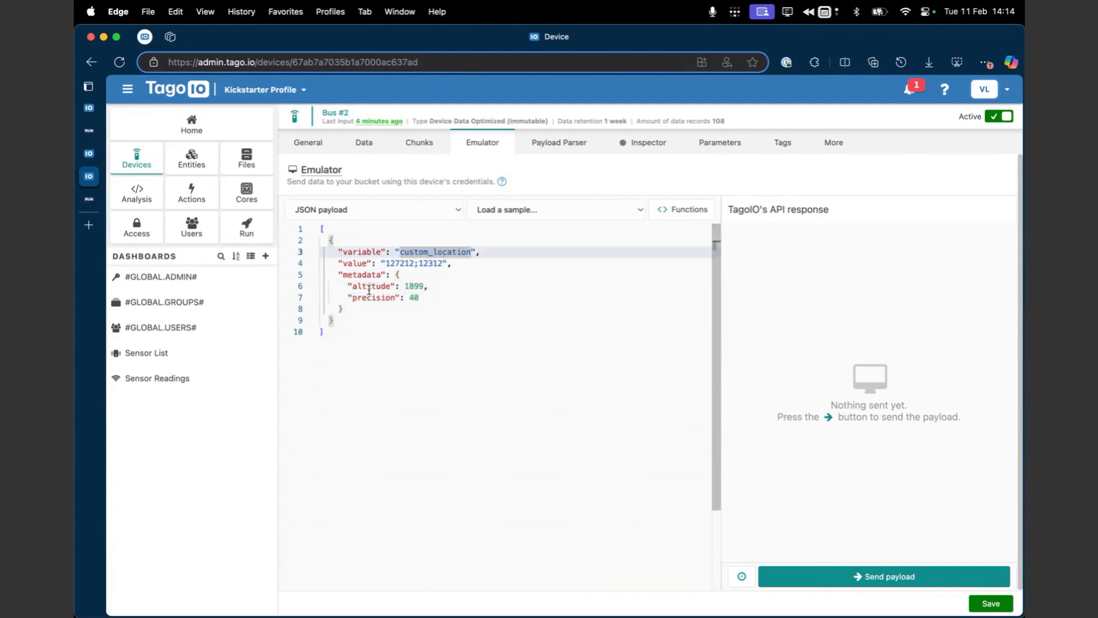
left_click_drag(356, 286, 429, 299)
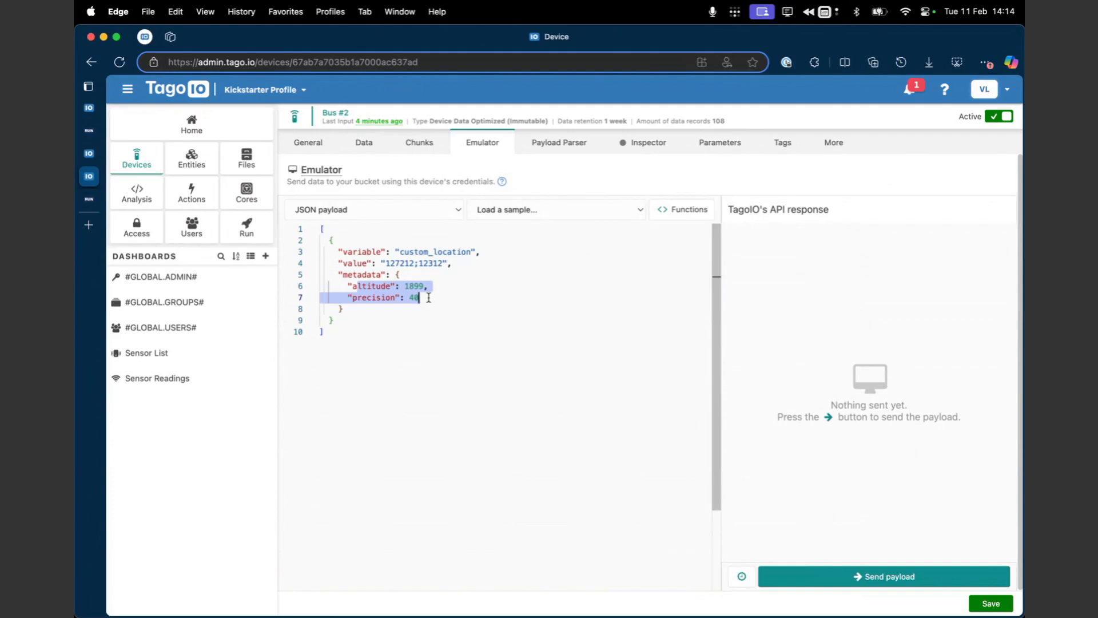
left_click(430, 297)
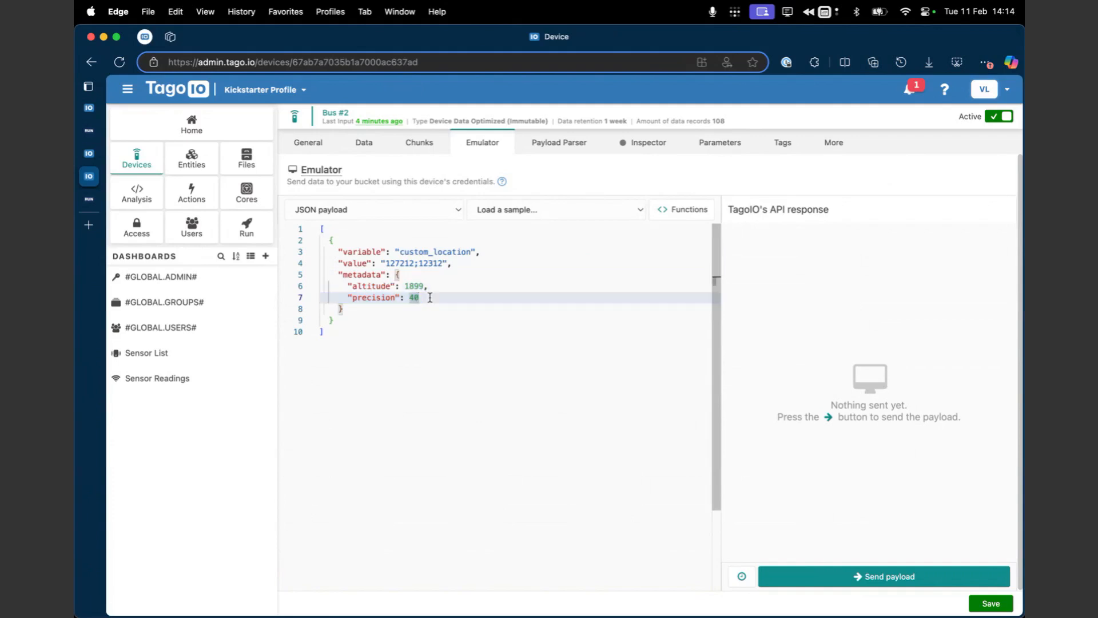
double_click(437, 251)
left_click_drag(423, 294, 318, 286)
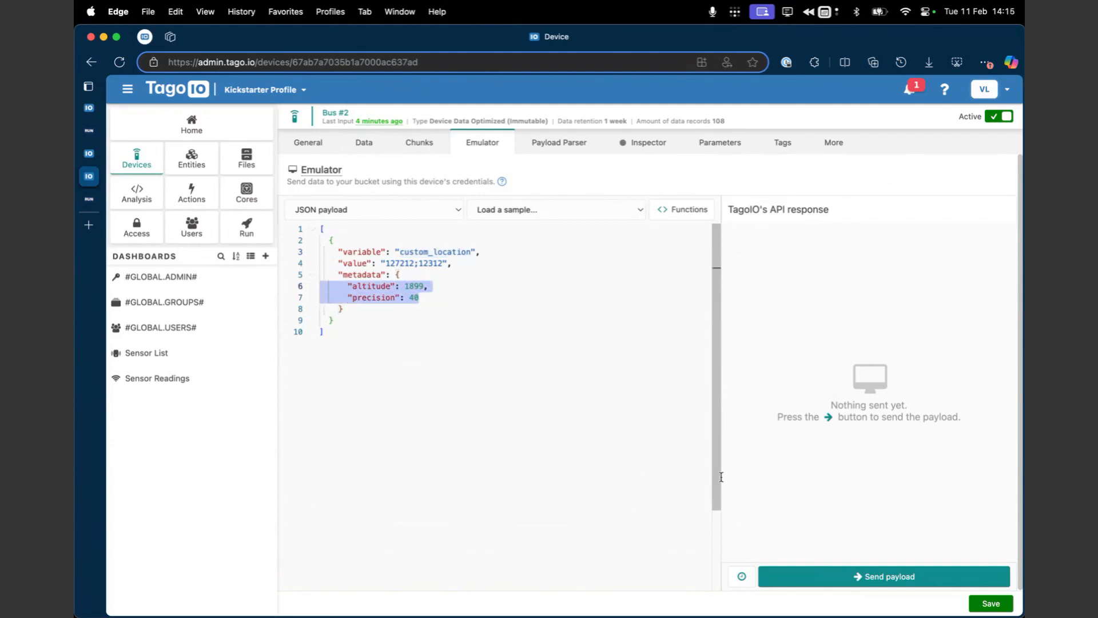
left_click(846, 577)
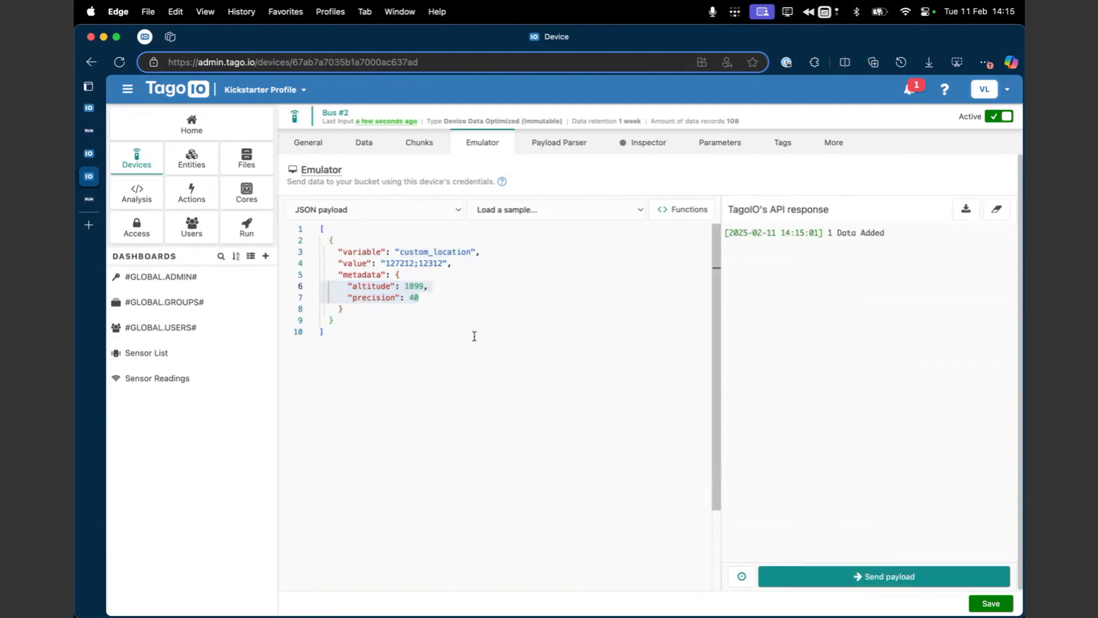
Step: Open the Sensor Readings dashboard for editing and set the Display #1 widget's variable to custom_location
left_click(194, 377, "super")
left_click(91, 202)
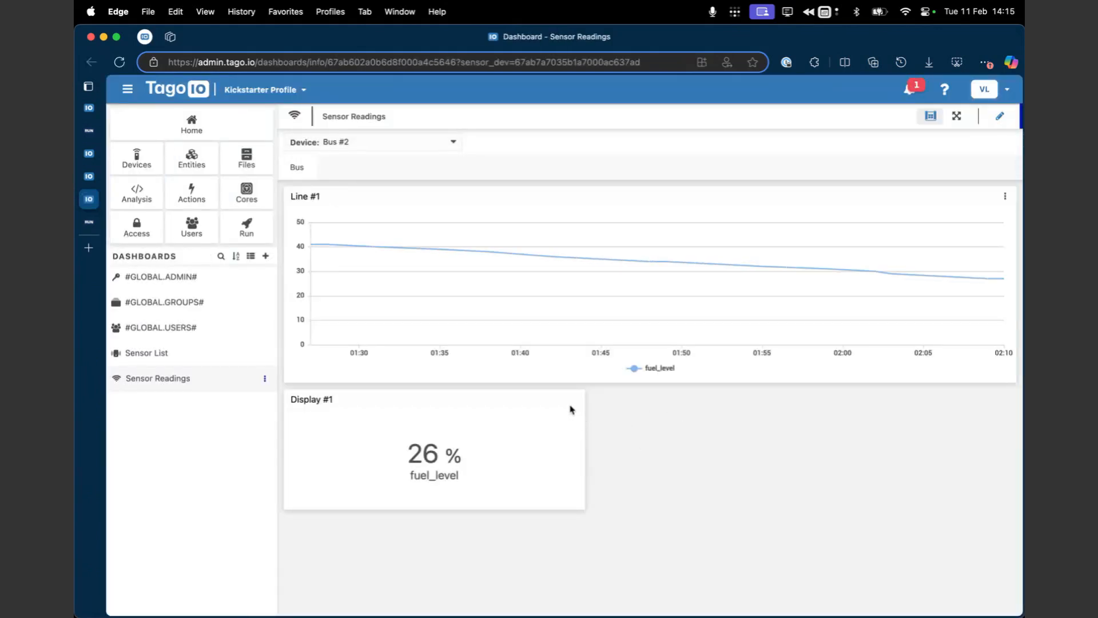
left_click(1000, 116)
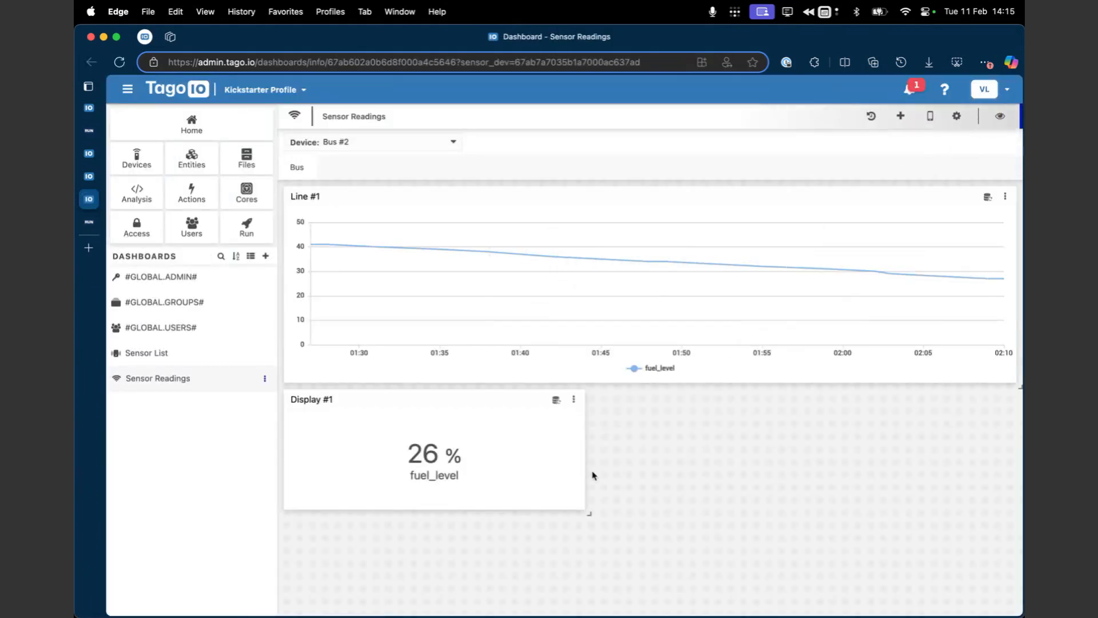
left_click(574, 399)
left_click(619, 419)
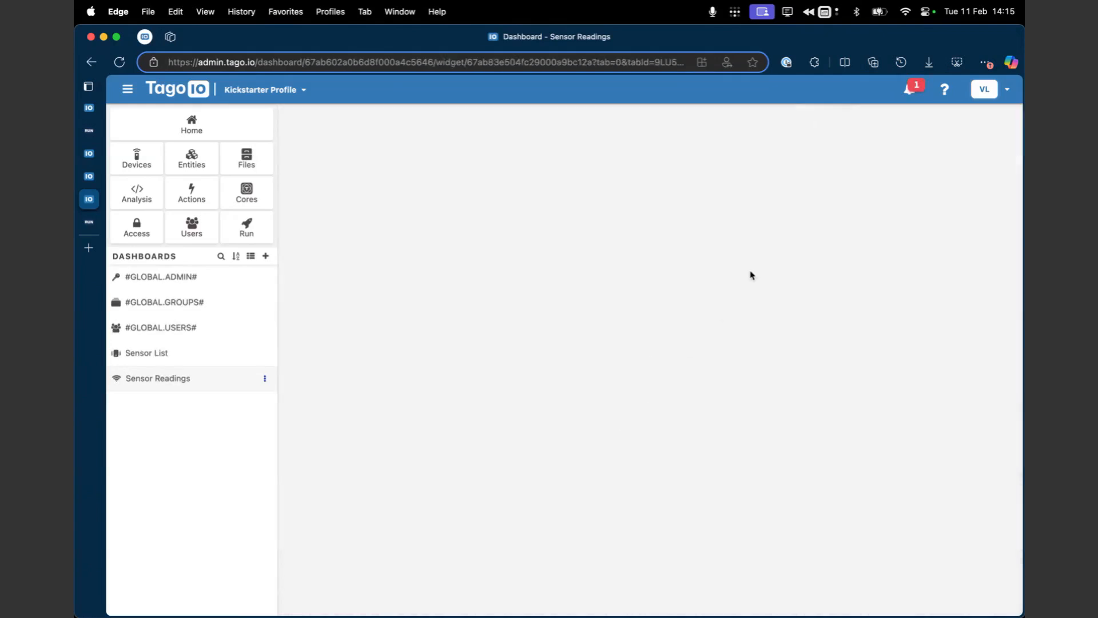
left_click(922, 209)
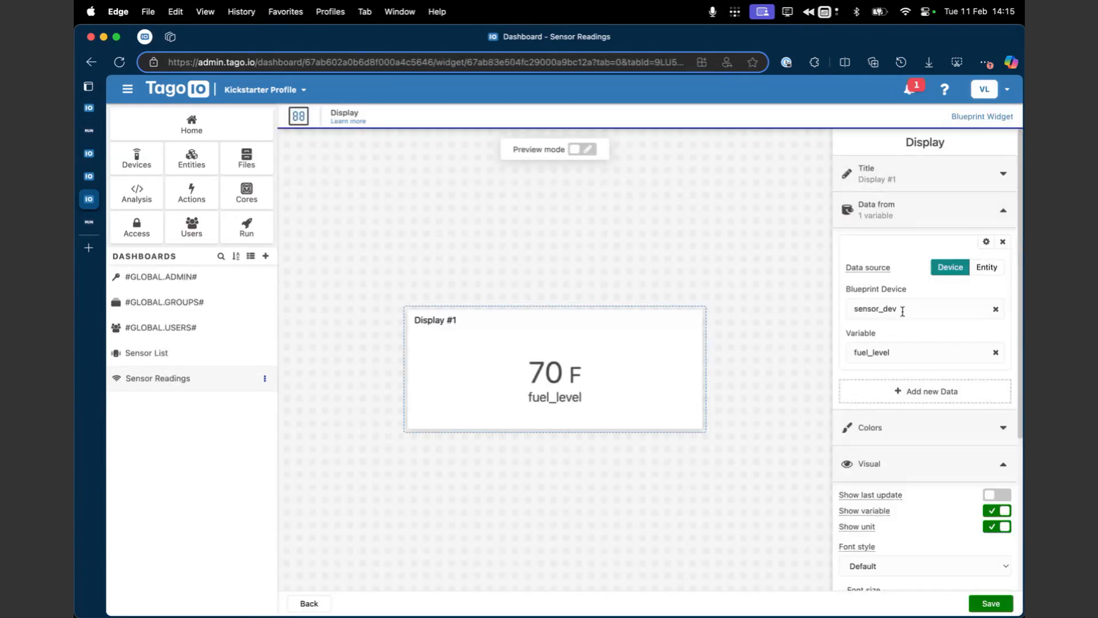
left_click(898, 349)
key("super+a")
type("custom_location")
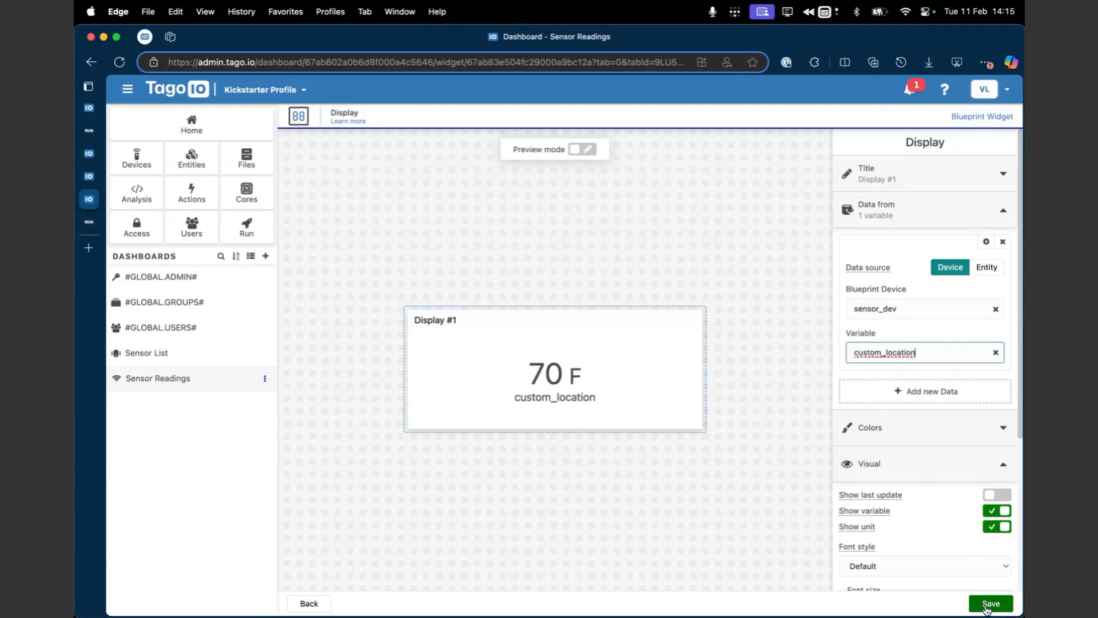
Step: Set the Data Analytics function of custom_location to Last Value and save the display widget
left_click(986, 241)
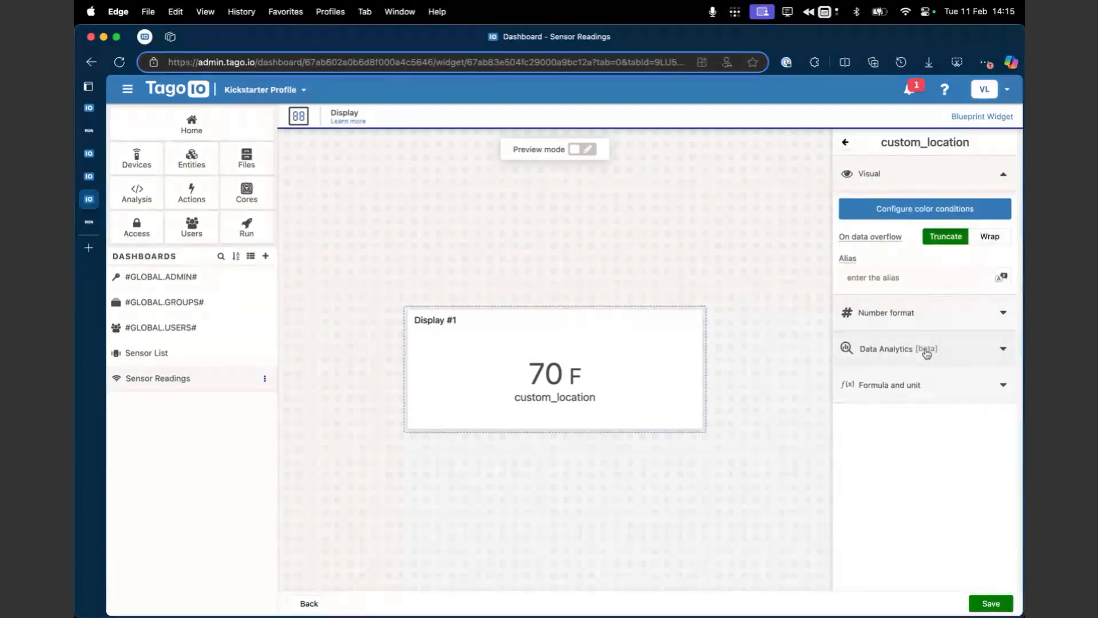
left_click(924, 358)
left_click(908, 423)
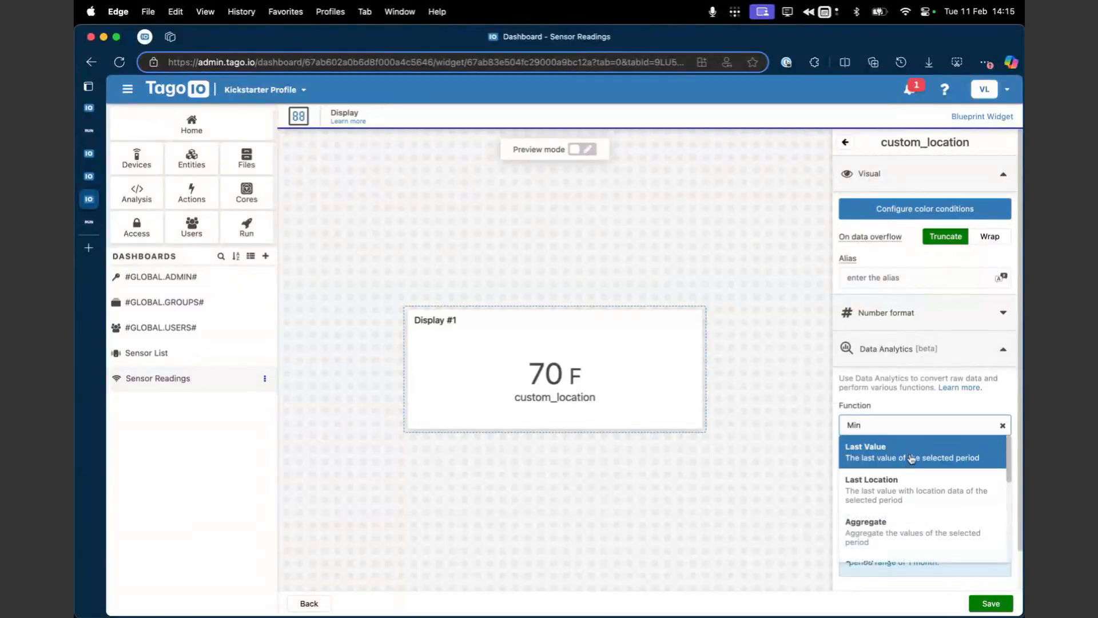
left_click(909, 453)
left_click(991, 603)
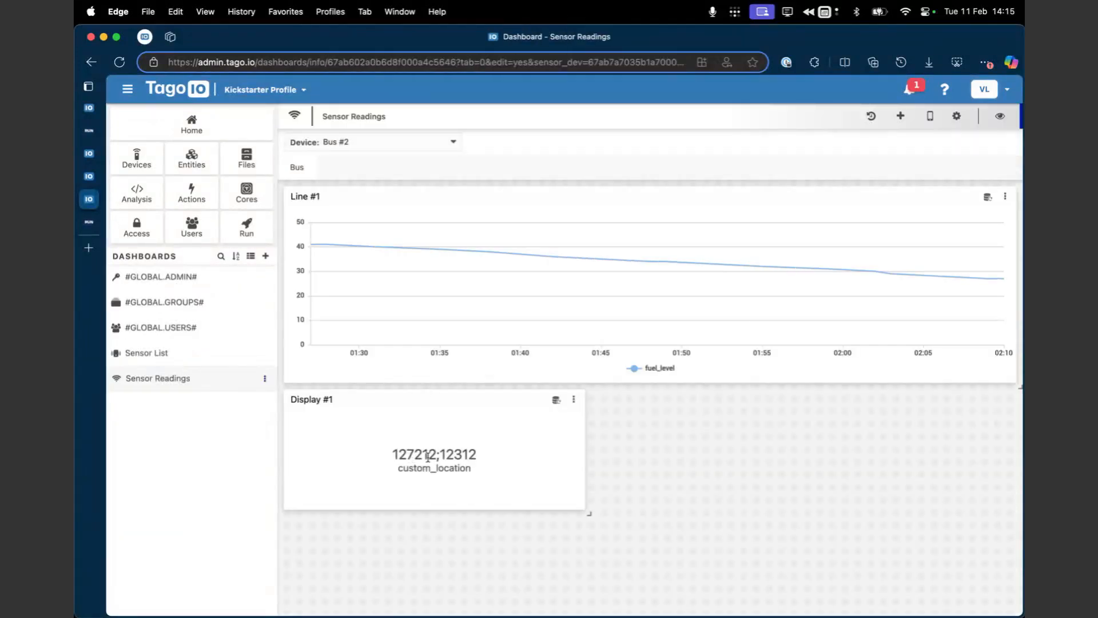
Step: Examine the value and variable name shown in the Display #1 widget, and check its available options
left_click_drag(390, 457, 488, 460)
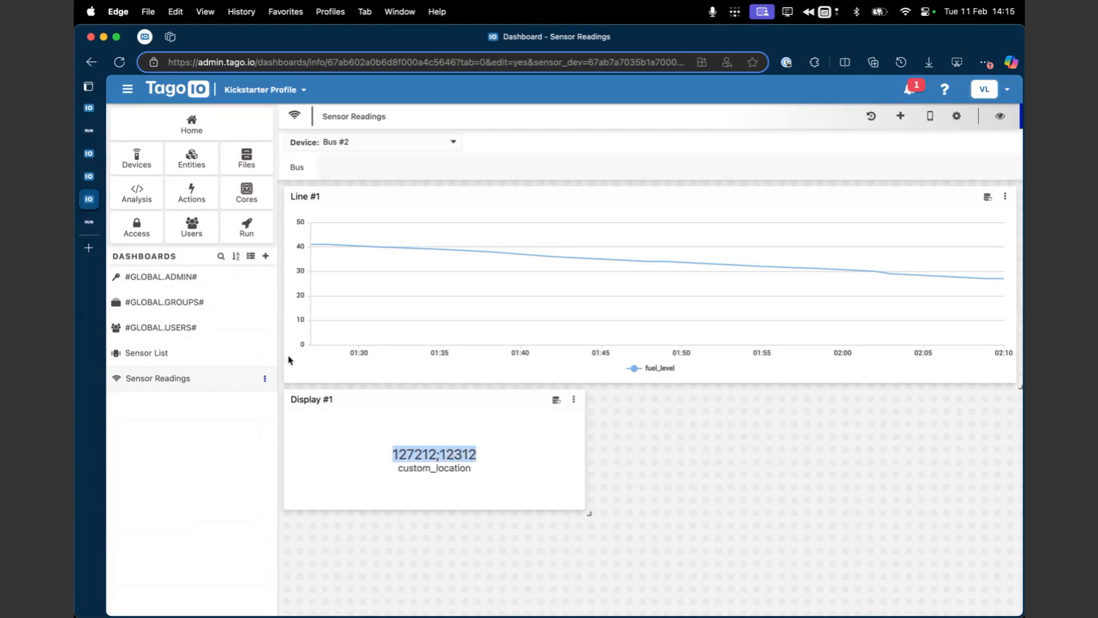
left_click(537, 446)
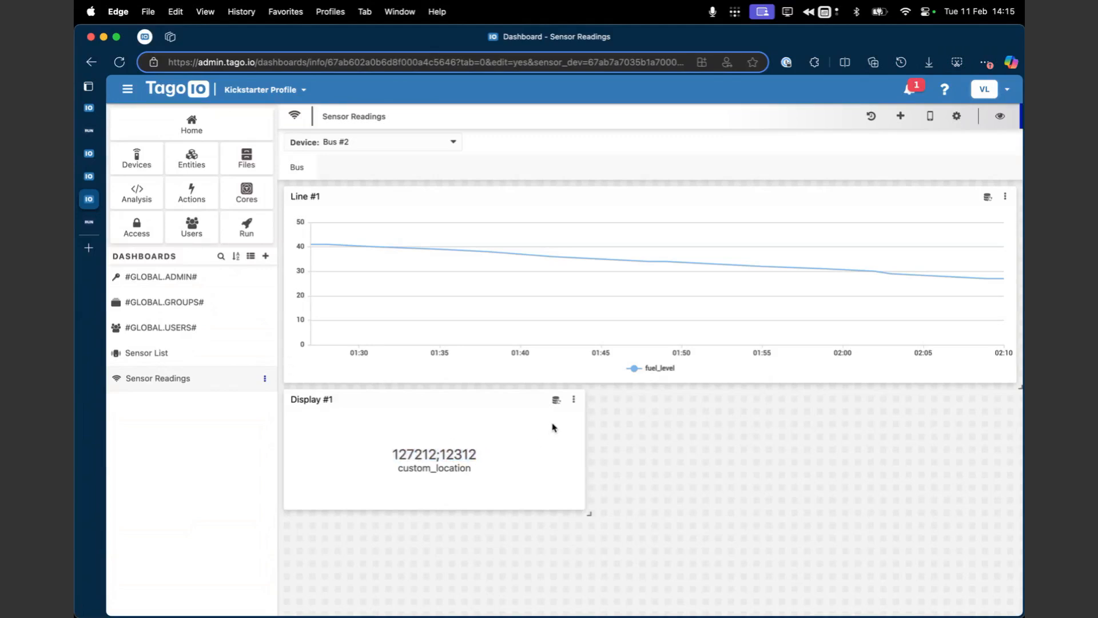
left_click(573, 400)
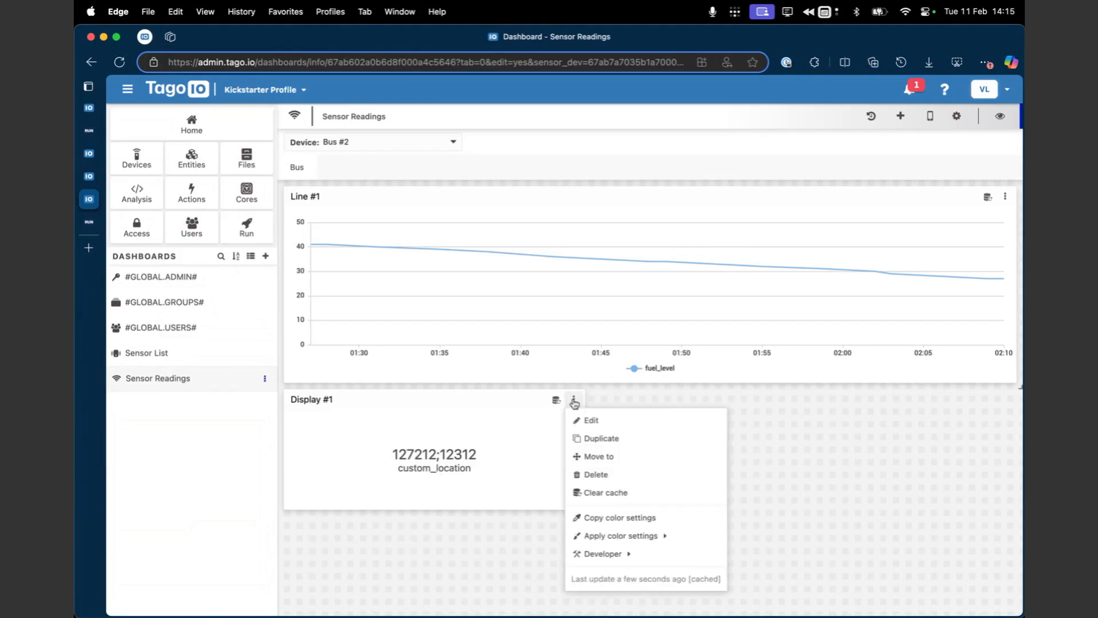
left_click(453, 456)
double_click(413, 469)
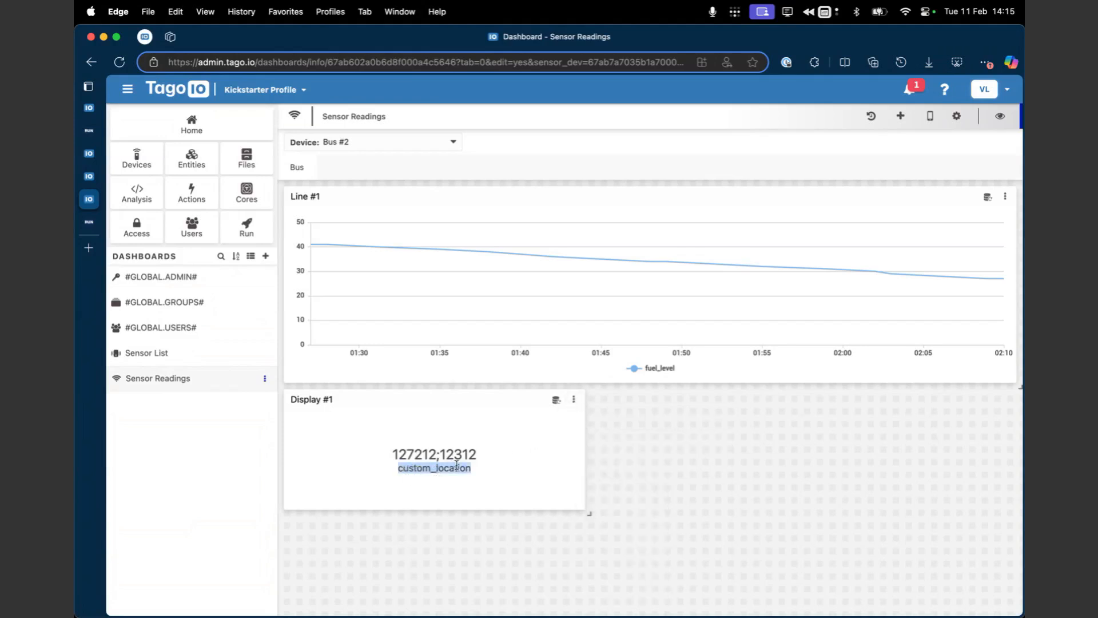
Step: Give custom_location in the Display #1 widget a simple formula with a fixed source of $METADATA.color$
left_click(574, 400)
left_click(599, 416)
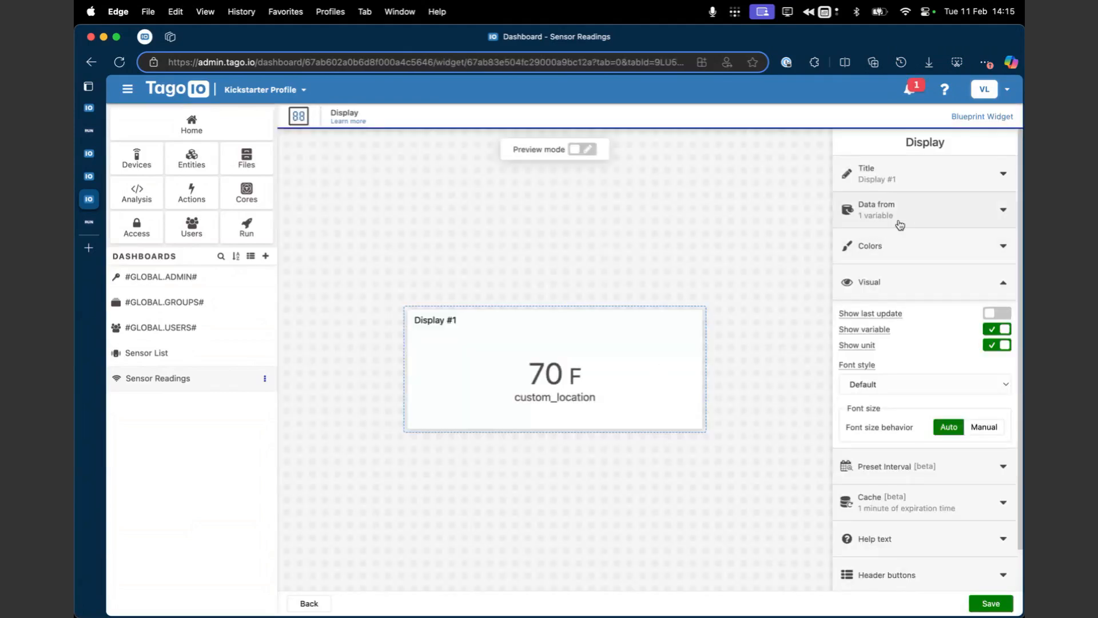
left_click(900, 224)
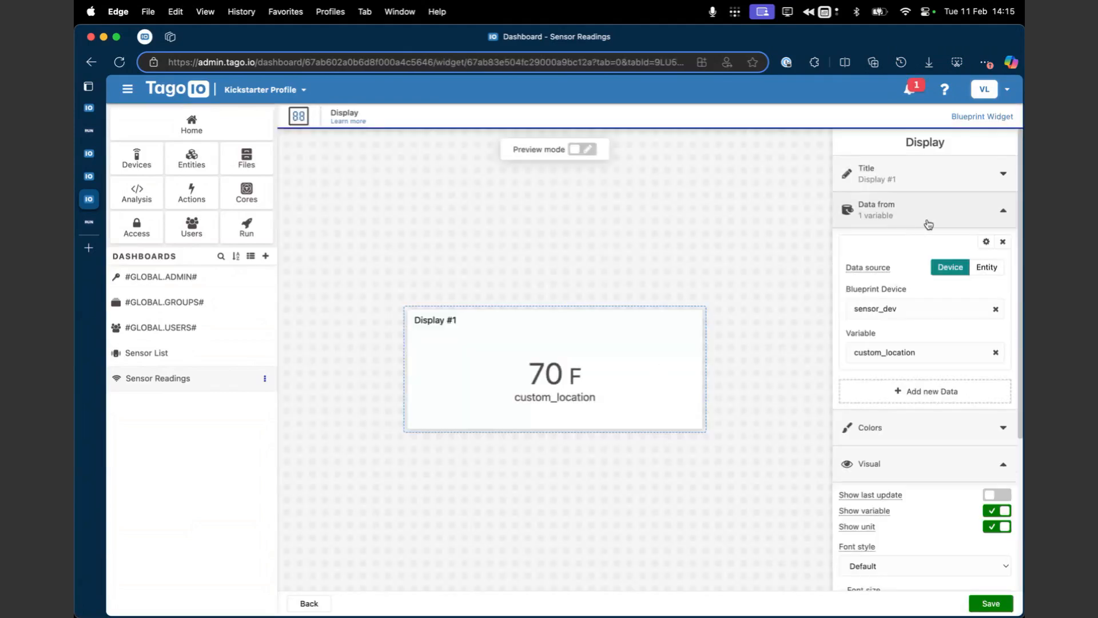
left_click(986, 245)
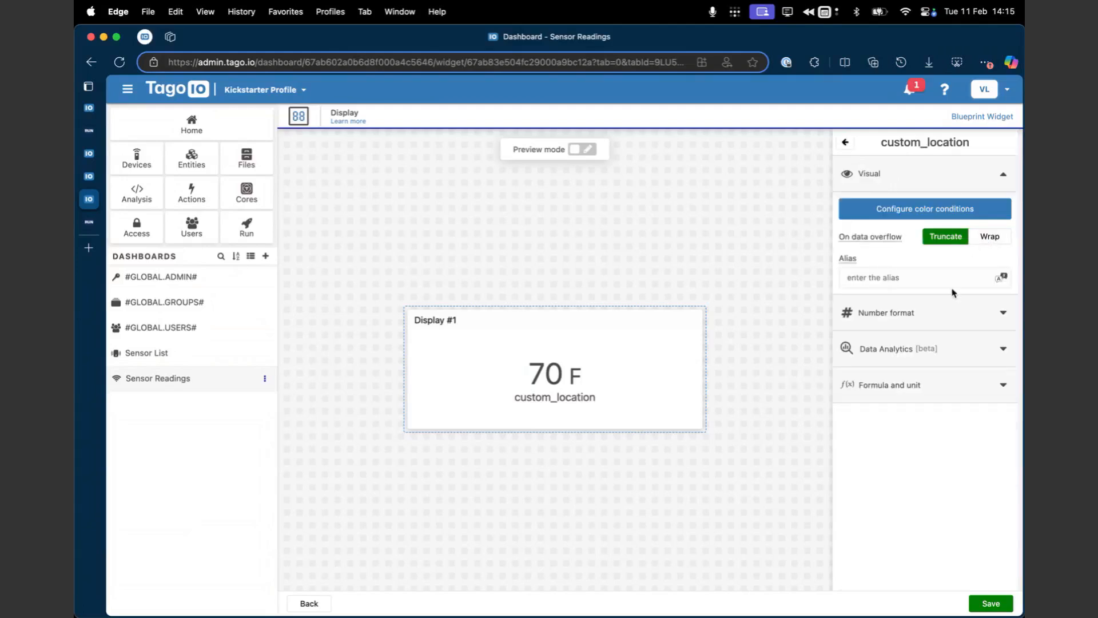
left_click(905, 385)
left_click(950, 445)
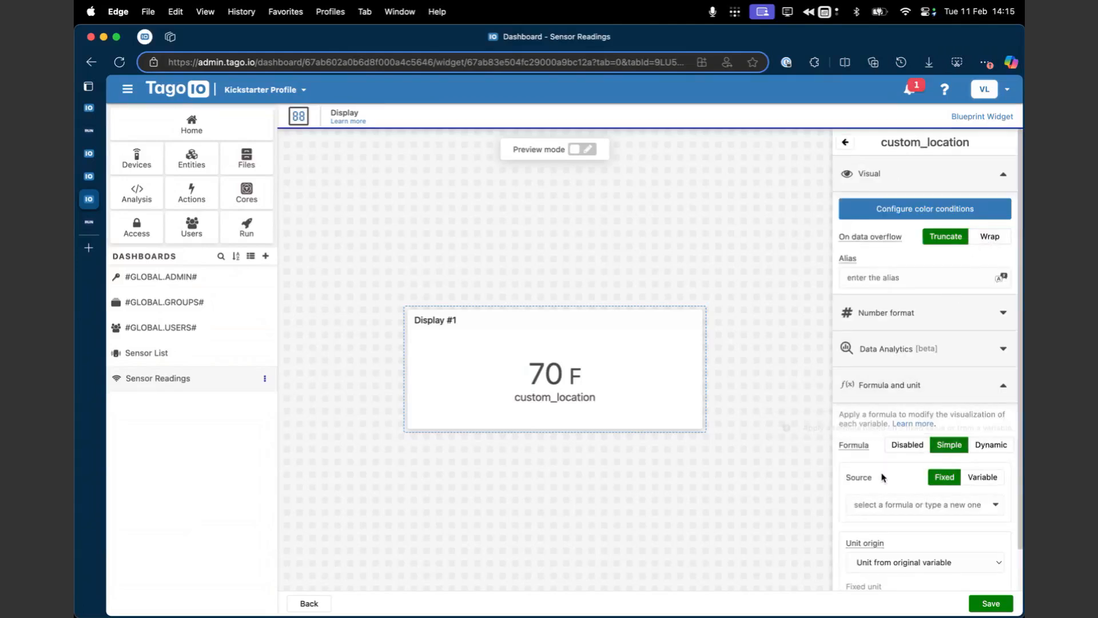
scroll(875, 486, "down", 1)
left_click(890, 456)
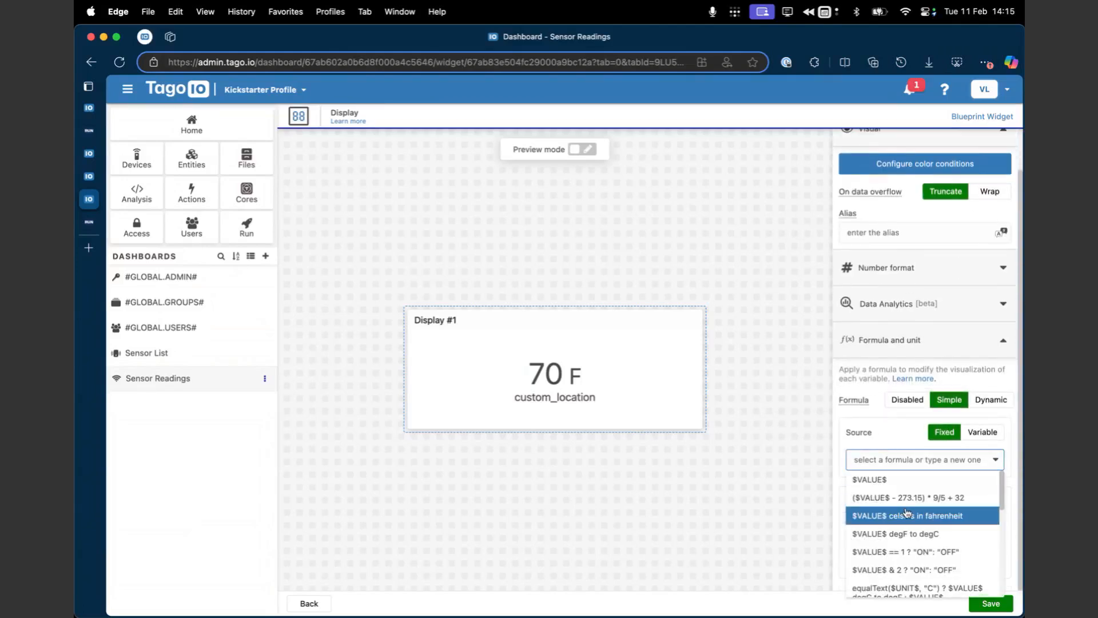
scroll(901, 515, "down", 5)
scroll(906, 517, "down", 2)
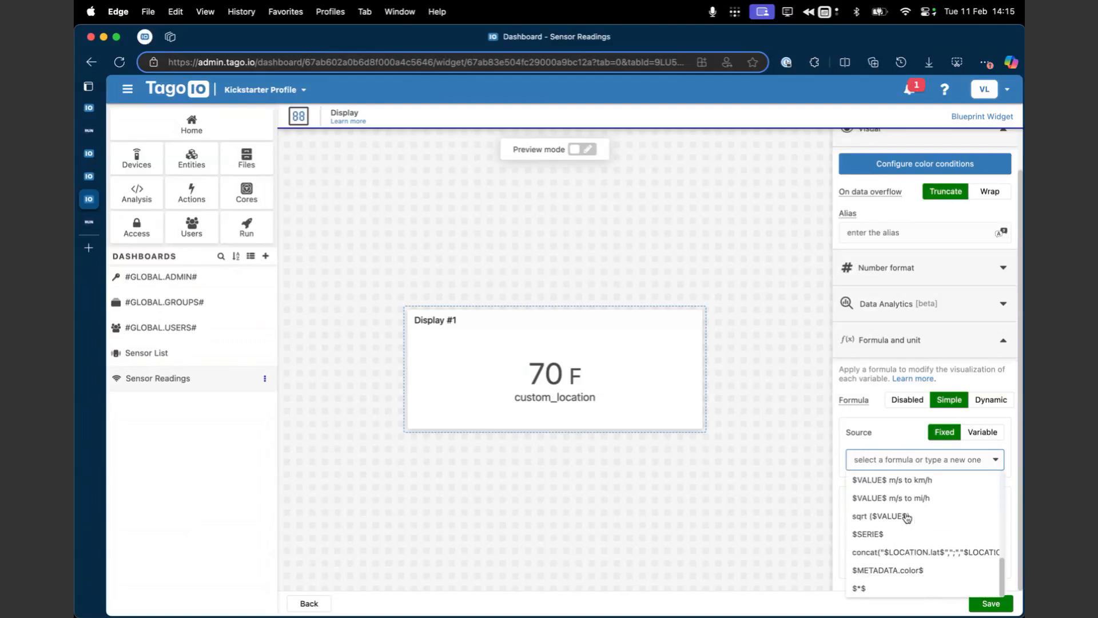
left_click(902, 572)
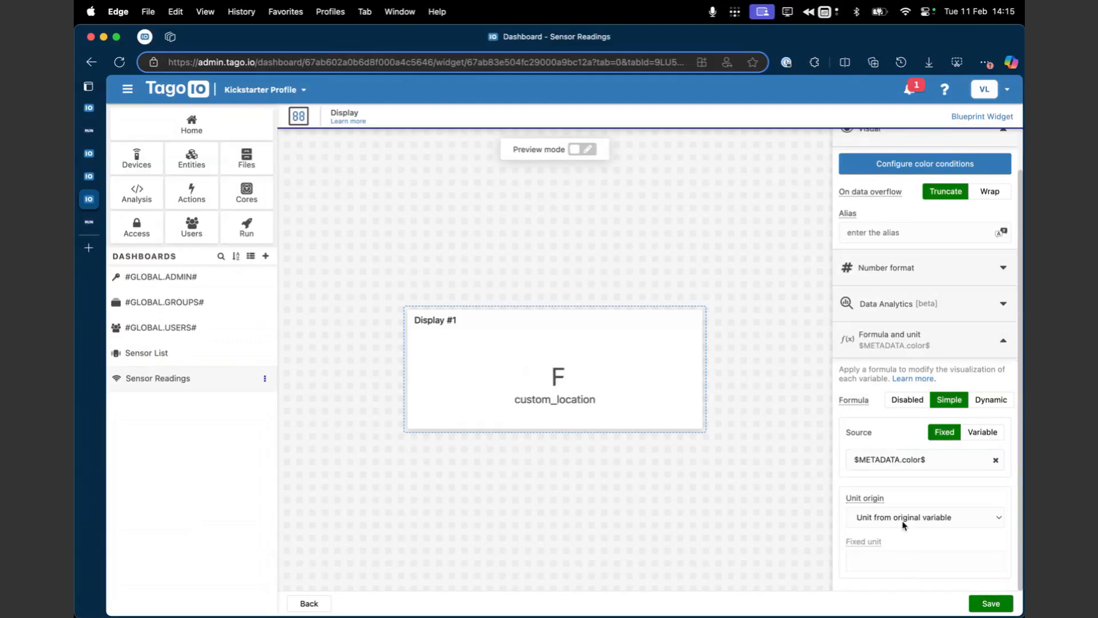
Step: Change the metadata key in the formula so that it reads $METADATA.precision$
double_click(896, 460)
double_click(910, 460)
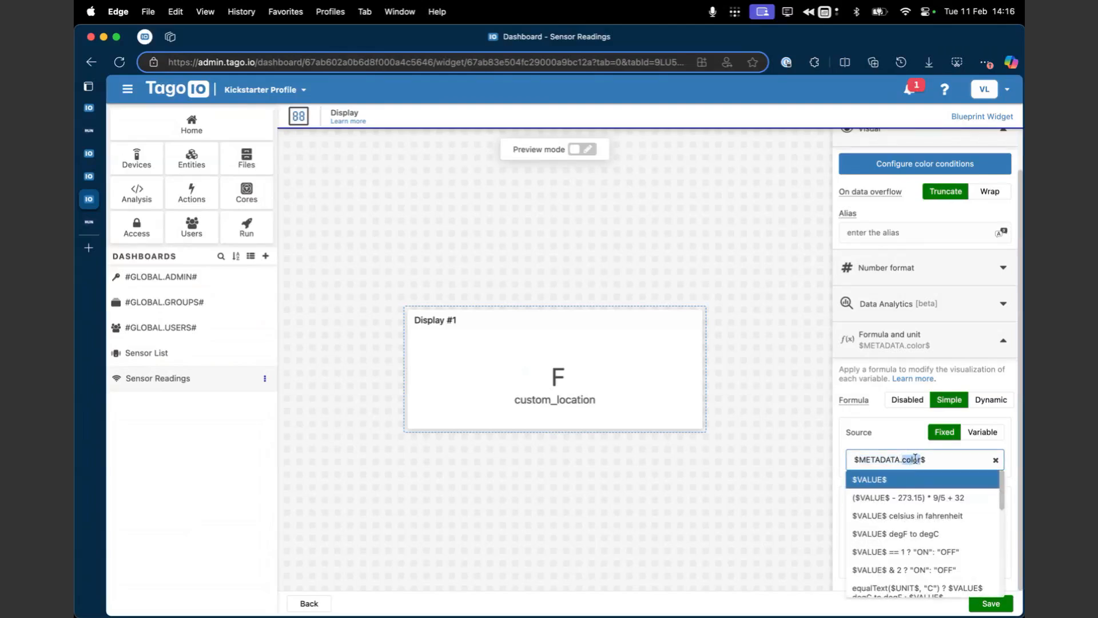
type("precision")
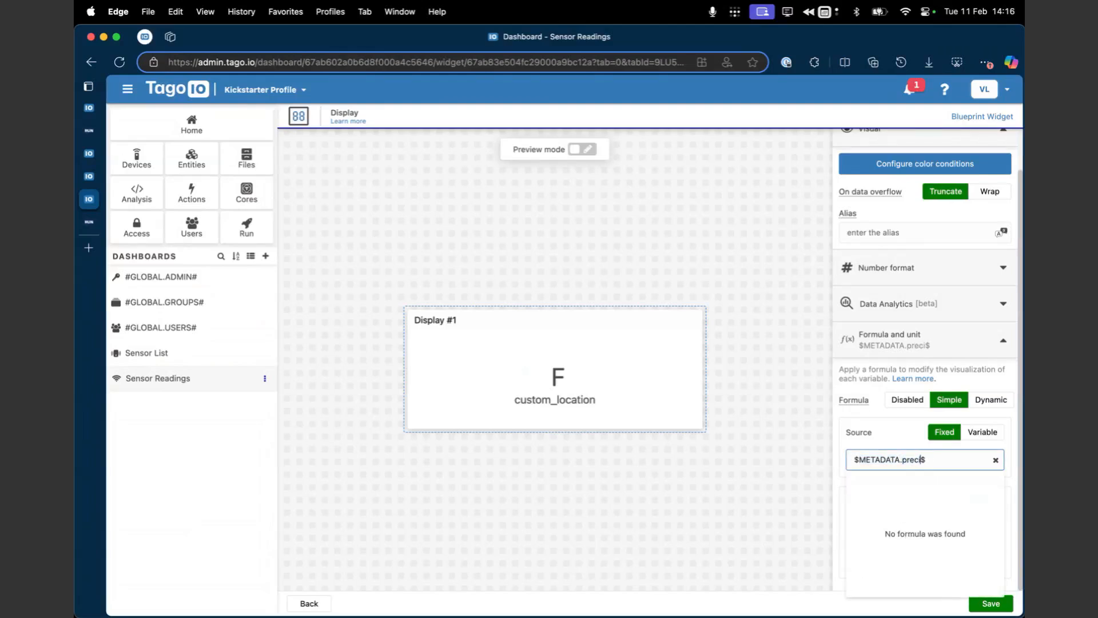
left_click(901, 434)
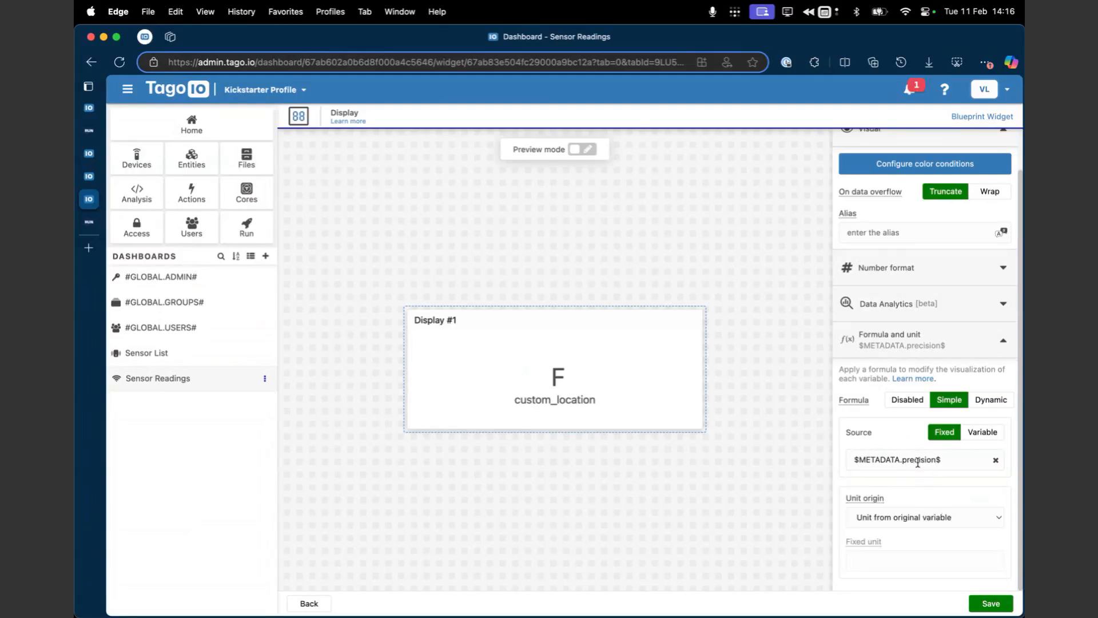
Step: Try Fixed unit as the formula's unit origin, and restore Unit from original variable
left_click(907, 518)
left_click(922, 545)
left_click(909, 558)
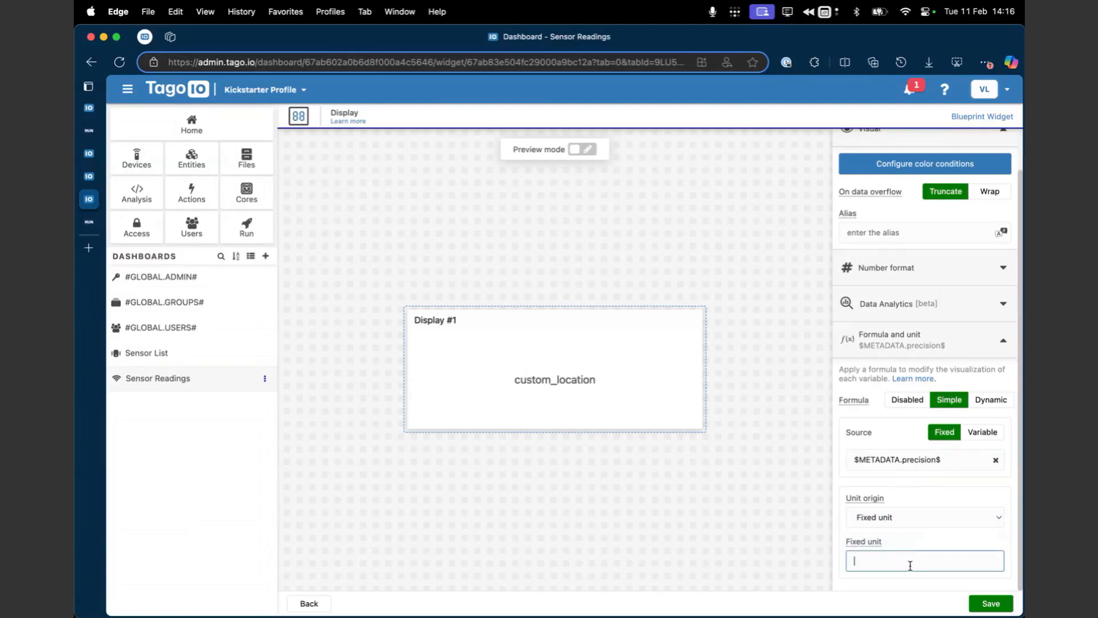
left_click(909, 517)
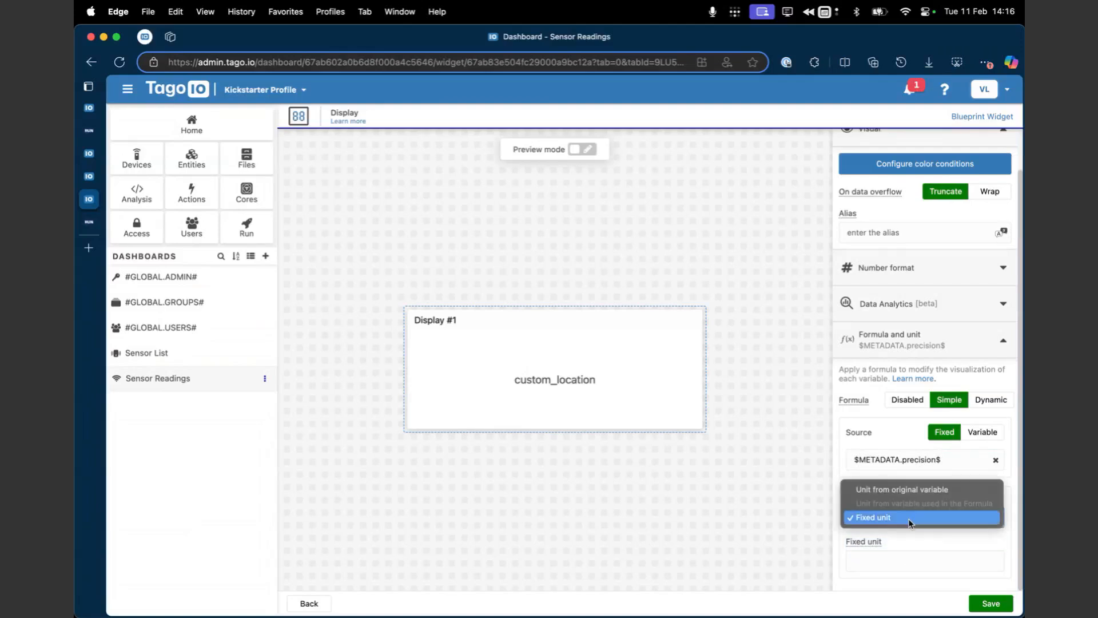
left_click(907, 482)
Step: Save the display widget, check its value on the dashboard, and centre the widget beneath the Line #1 chart
left_click(990, 603)
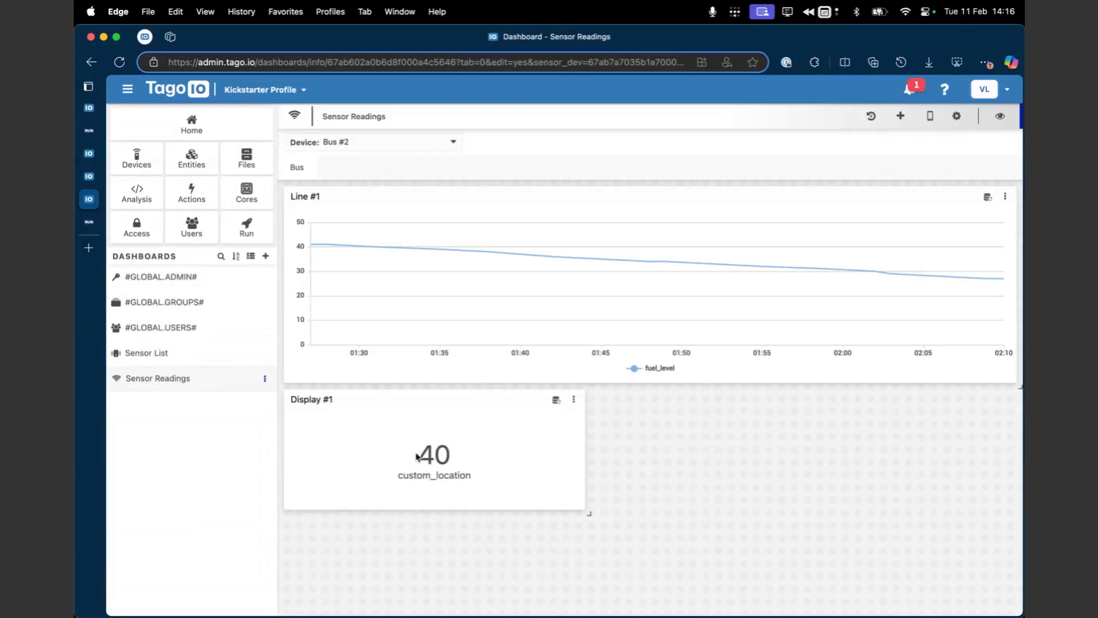
left_click_drag(416, 456, 468, 458)
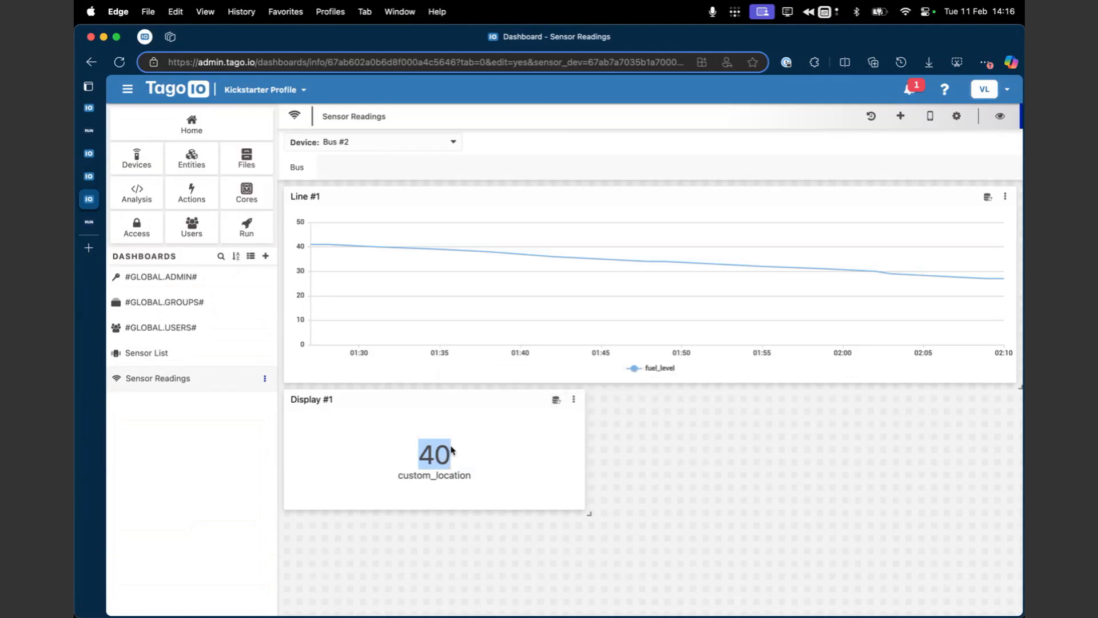
left_click(452, 450)
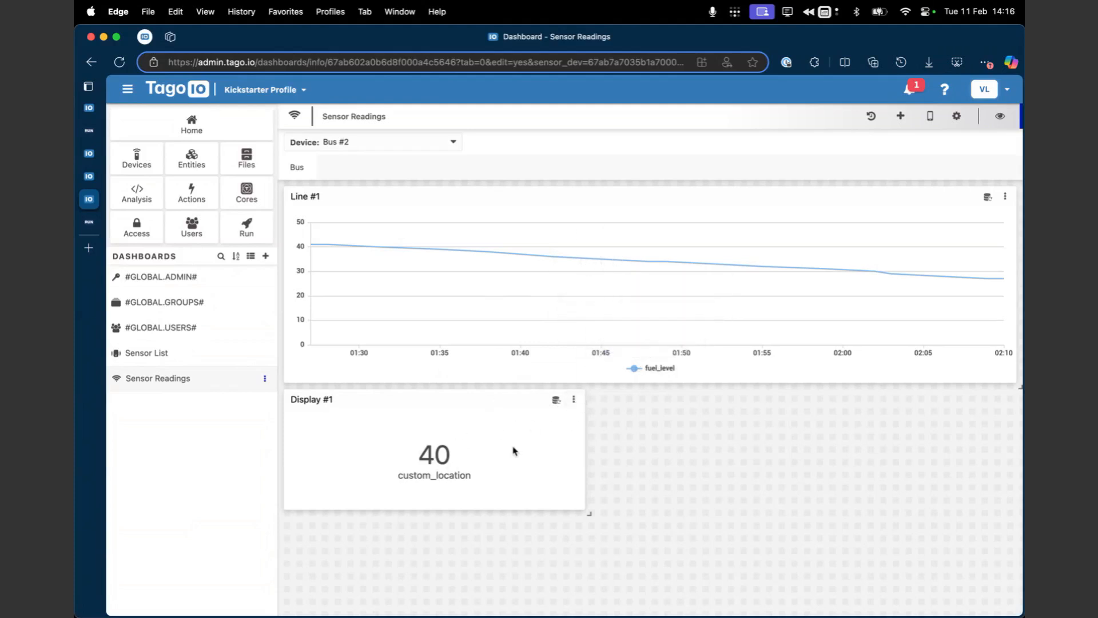
left_click_drag(460, 397, 645, 397)
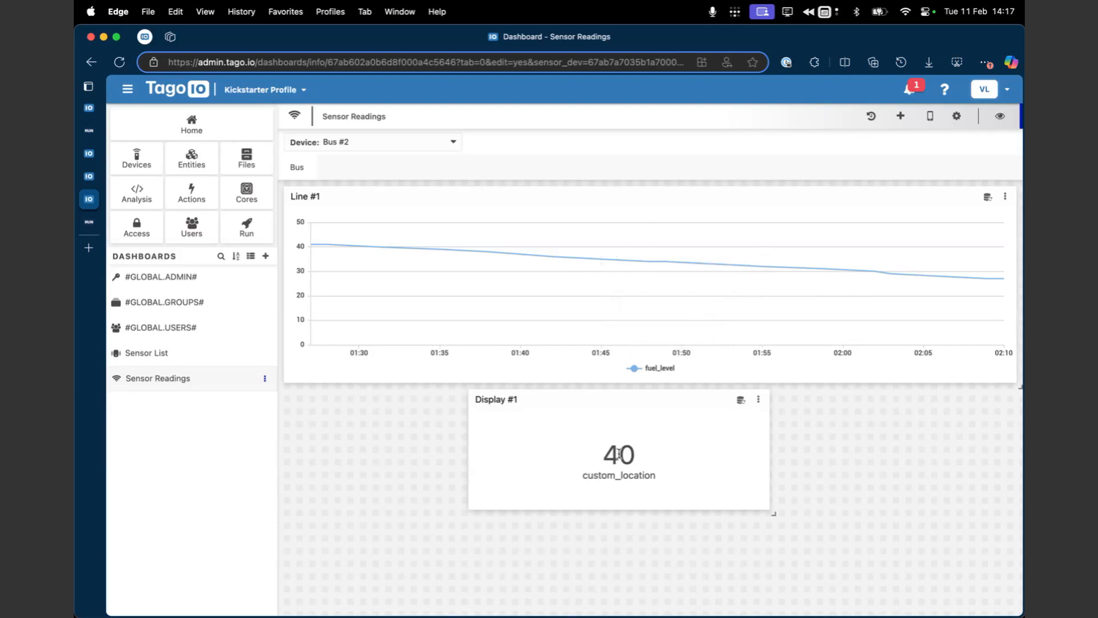
Step: Add a color of "red" after the precision in the metadata of the Bus #2 device's emulator payload
mouse_move(105, 226)
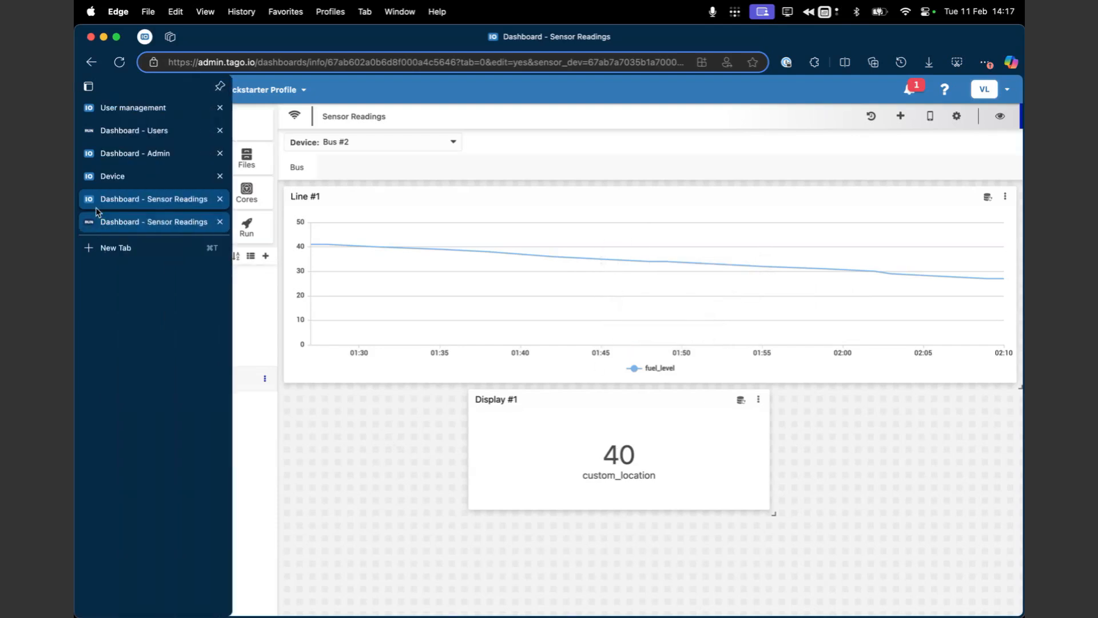
left_click(103, 178)
left_click(451, 294)
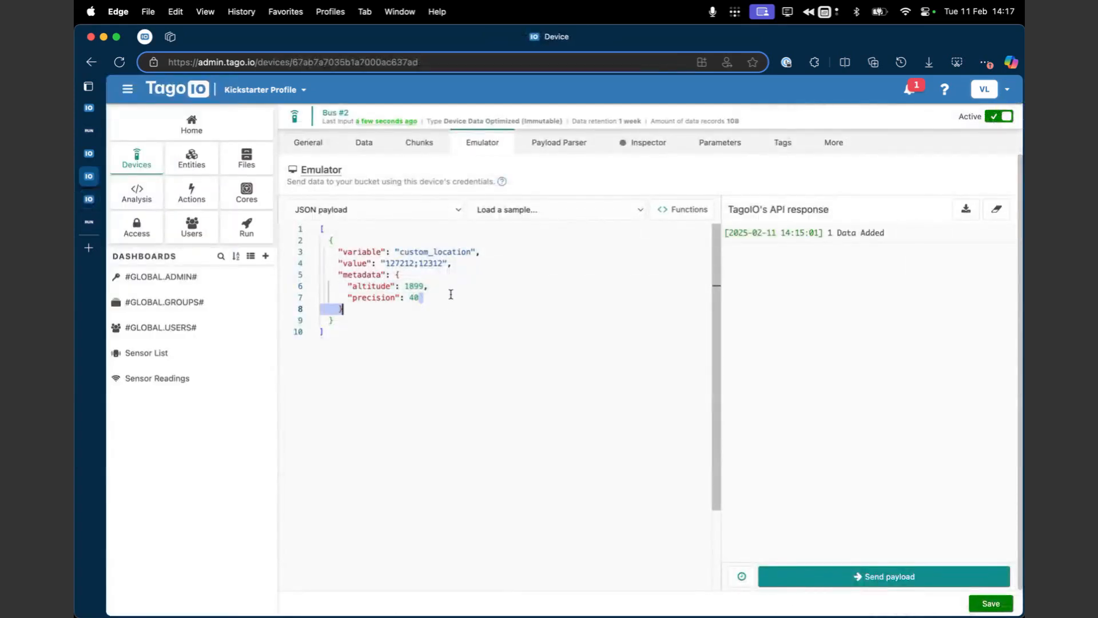
type(",")
key("Return")
type("\"color\"")
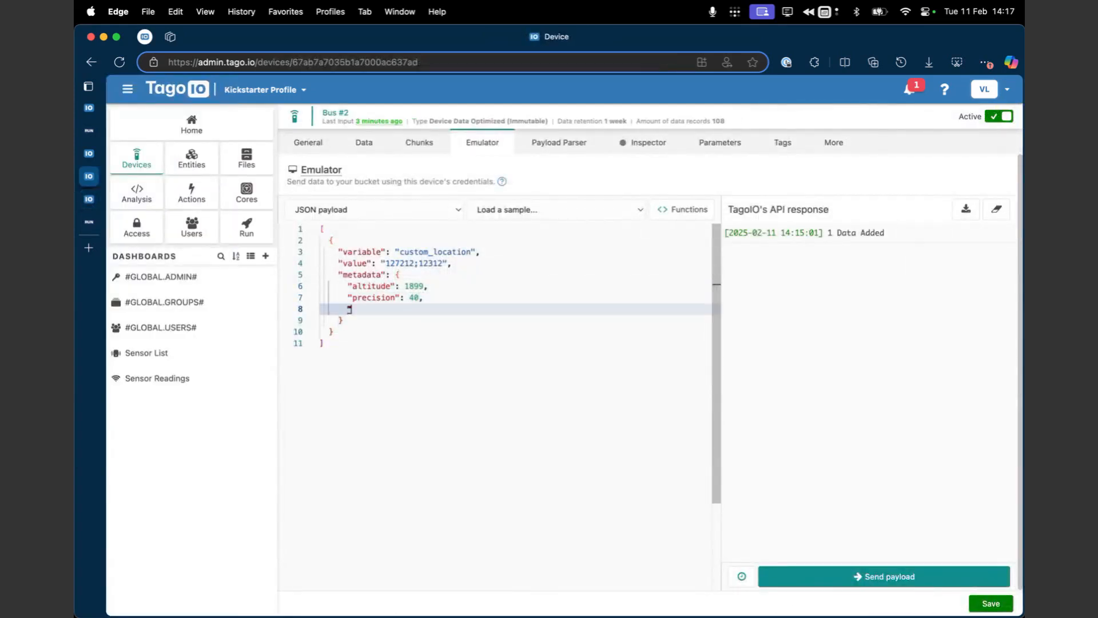
type(": \"red\"")
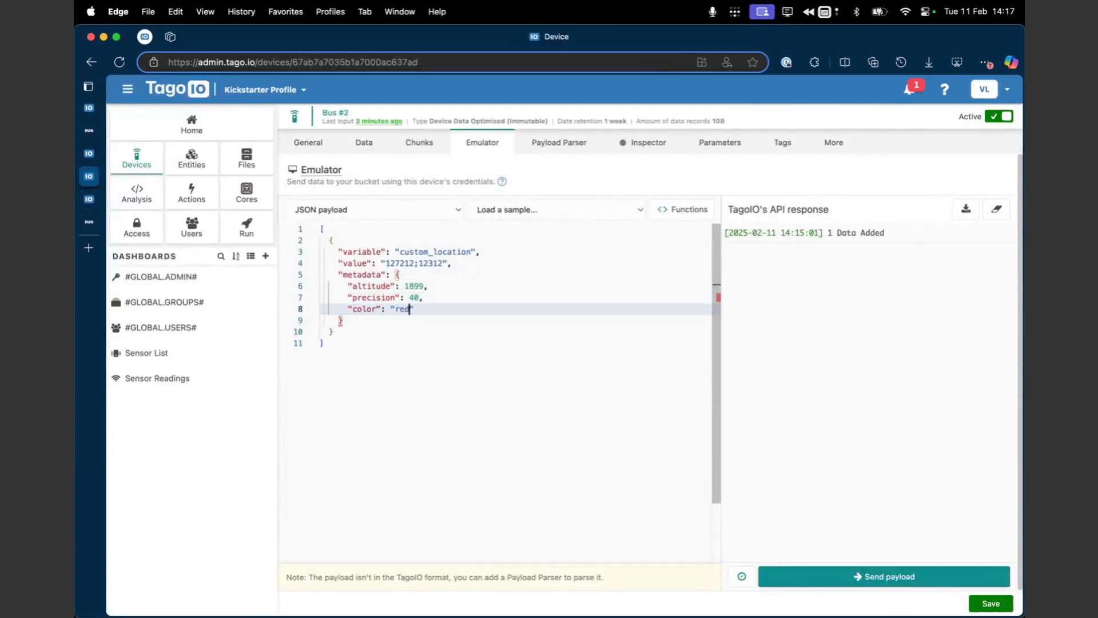
Step: Review the color entry in the metadata and send the payload to the Bus #2 device
mouse_move(347, 299)
left_mouse_down()
mouse_move(416, 306)
mouse_move(352, 310)
left_mouse_up()
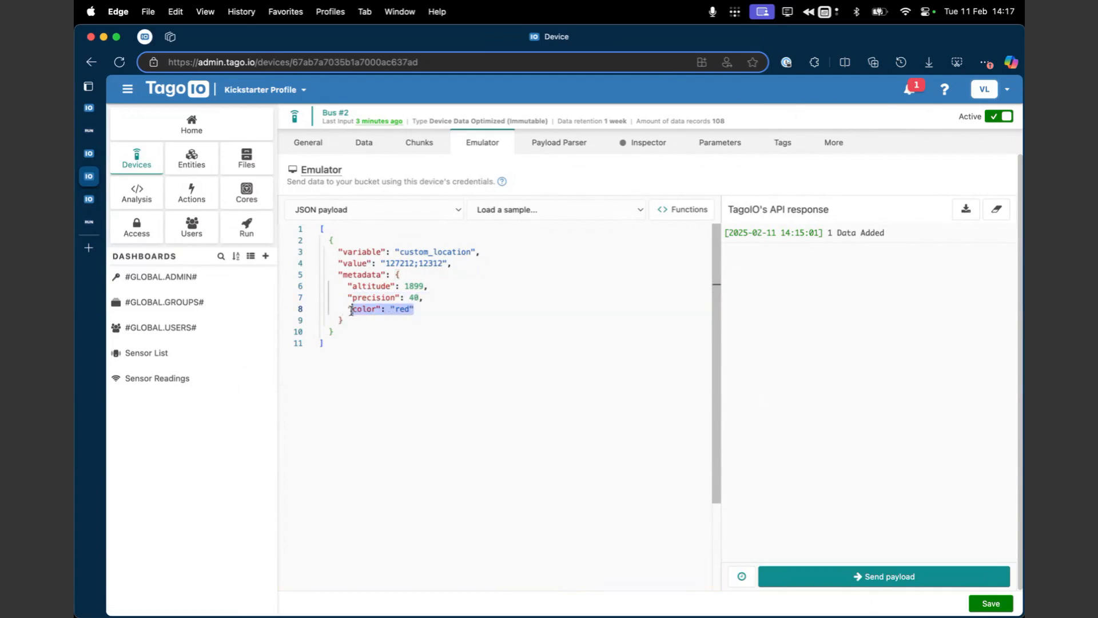
left_click(426, 308)
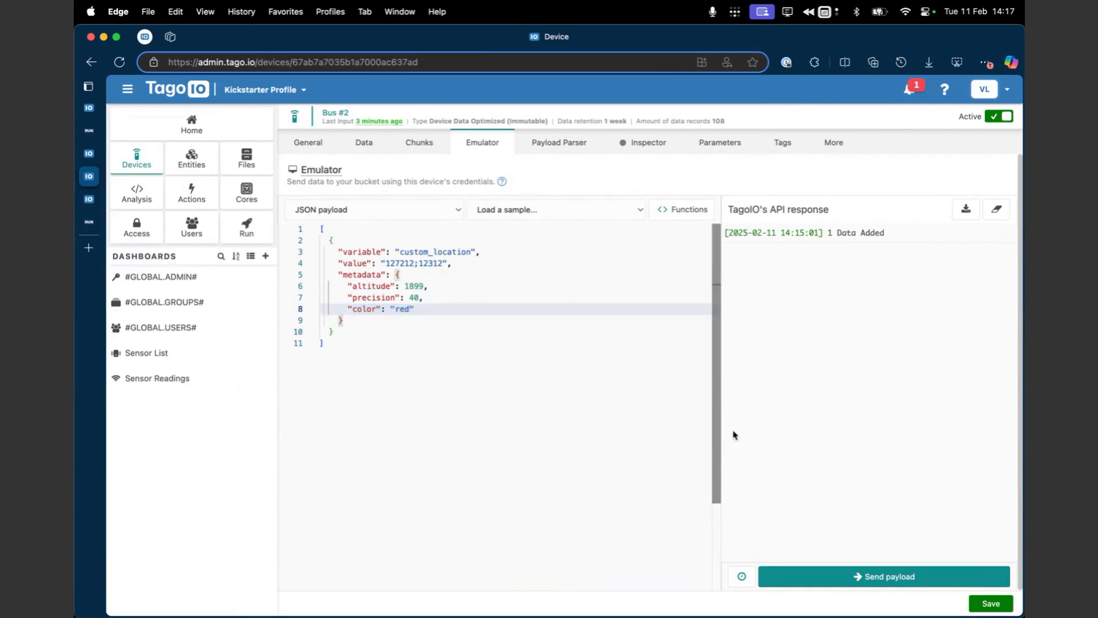
left_click(823, 576)
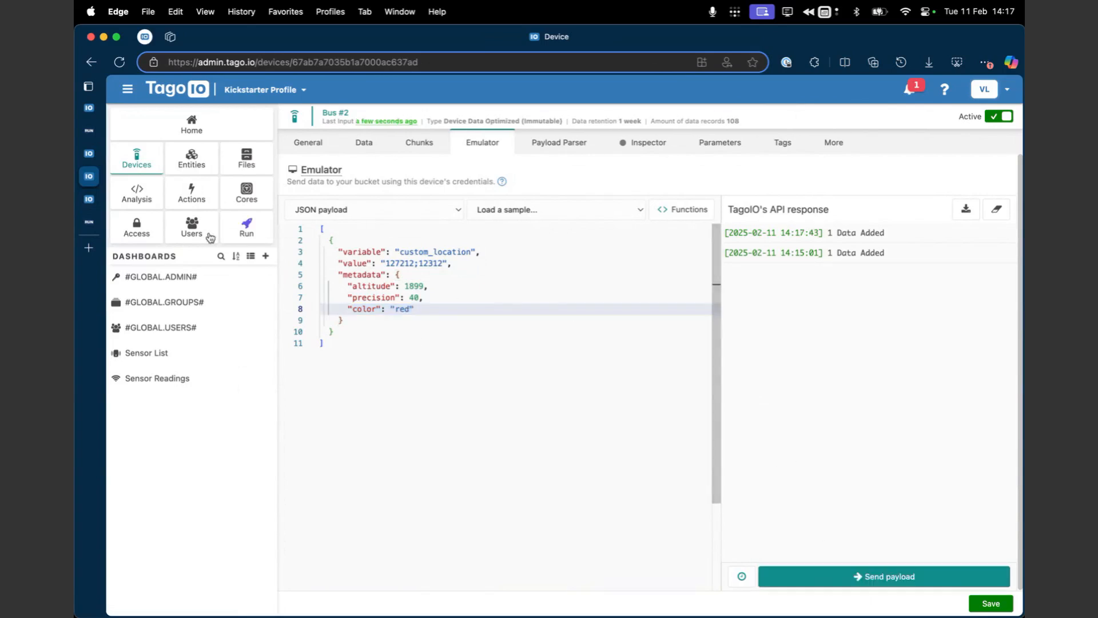
Step: Move the Display #1 widget on the Sensor Readings dashboard to the left edge beneath the Line #1 chart
left_click(89, 199)
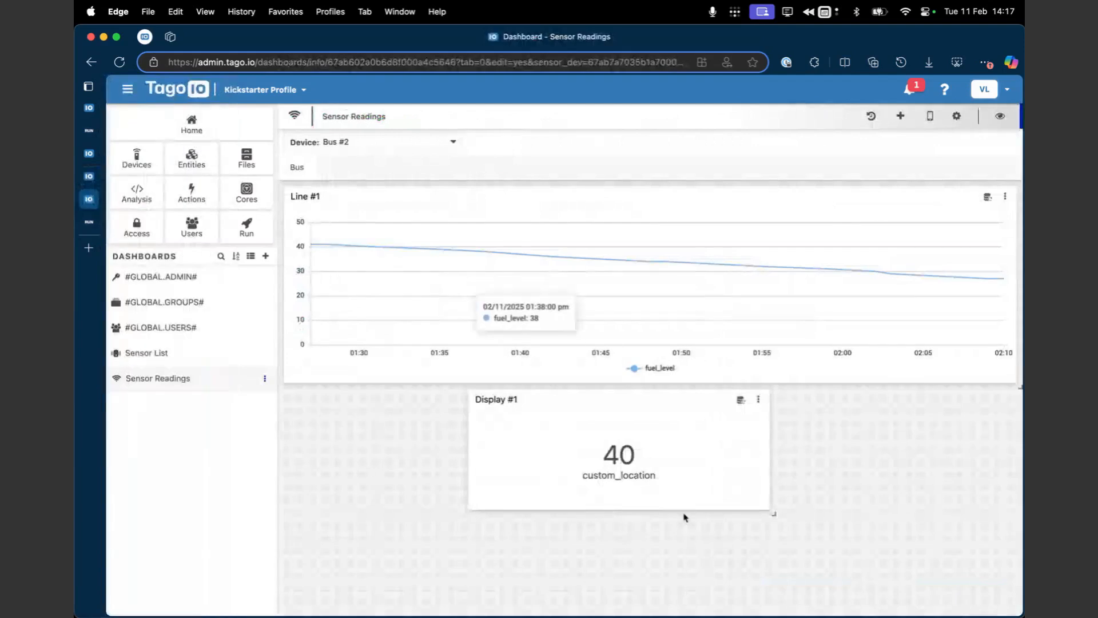
left_click_drag(641, 408, 469, 407)
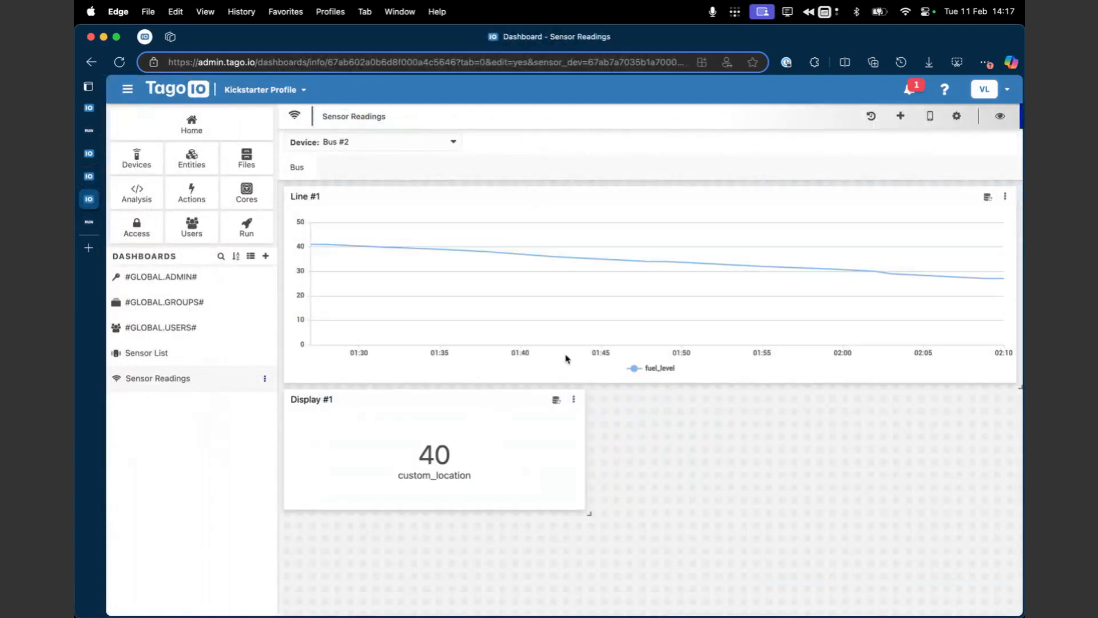
Step: Copy the most recent location record from the Bus #2 device's variables data
left_click(89, 176)
left_click(364, 143)
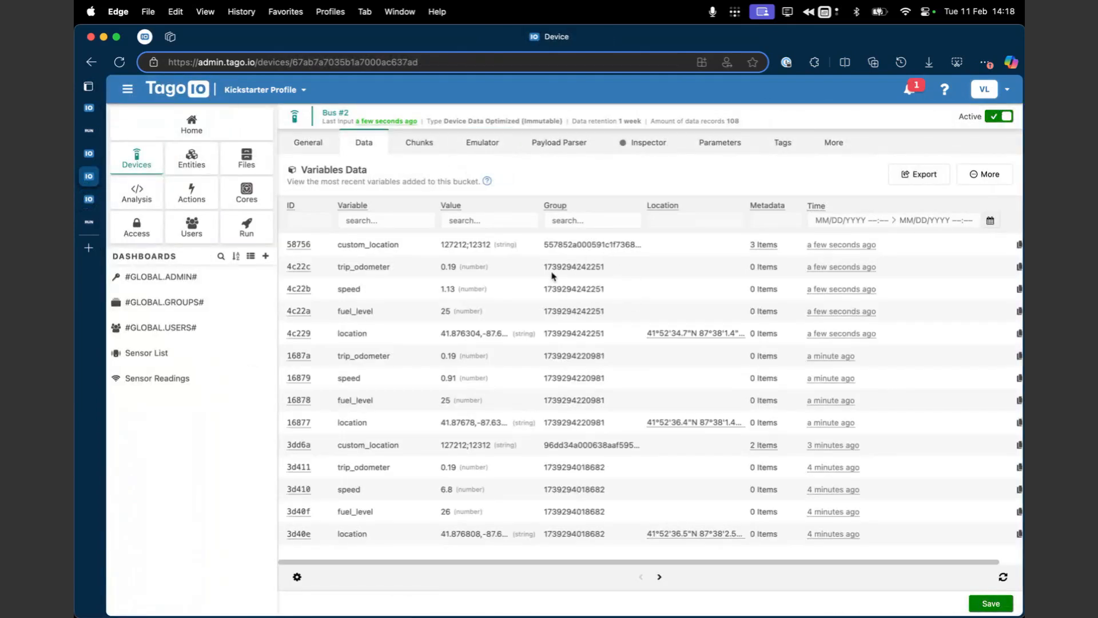
scroll(967, 346, "right", 1)
left_click(997, 333)
Step: Replace the object in the Bus #2 emulator payload with the copied location record, keeping the enclosing array brackets
left_click(466, 145)
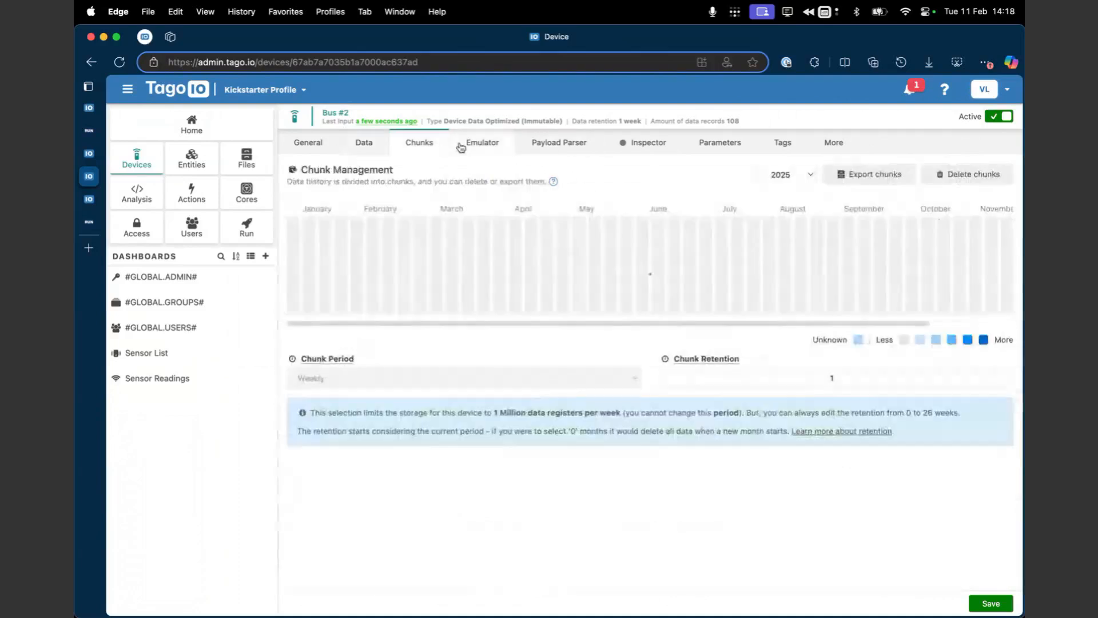
left_click(534, 313)
left_click_drag(349, 342, 330, 241)
left_click(344, 333)
key("super+v")
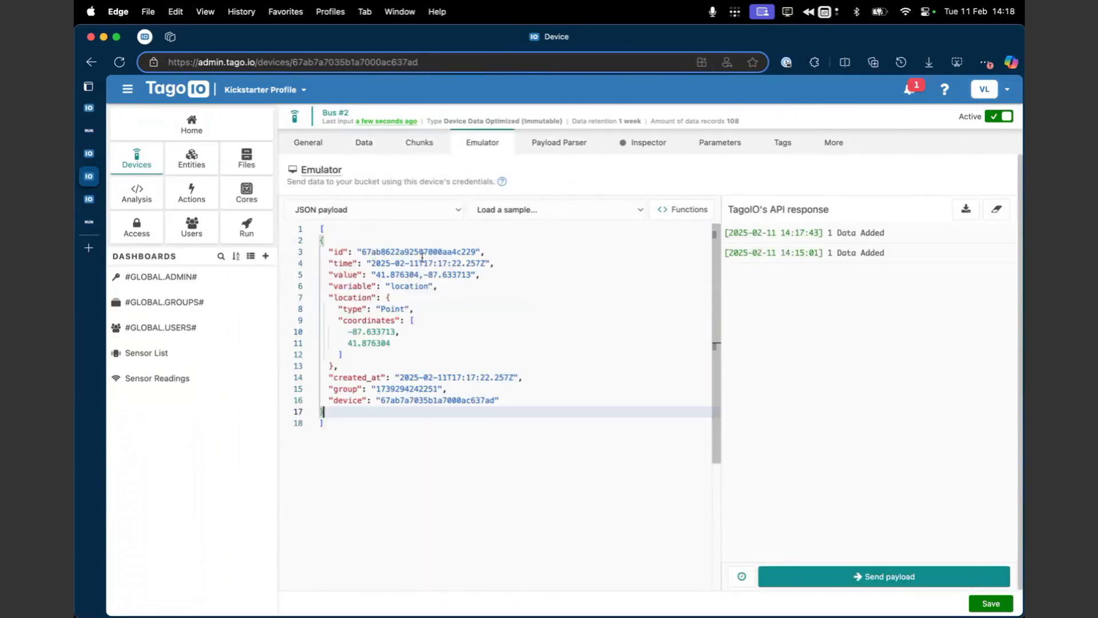
Step: Rename the pasted record's variable as custom_location and delete its id, time, created_at and device fields
double_click(407, 286)
type("custom_location")
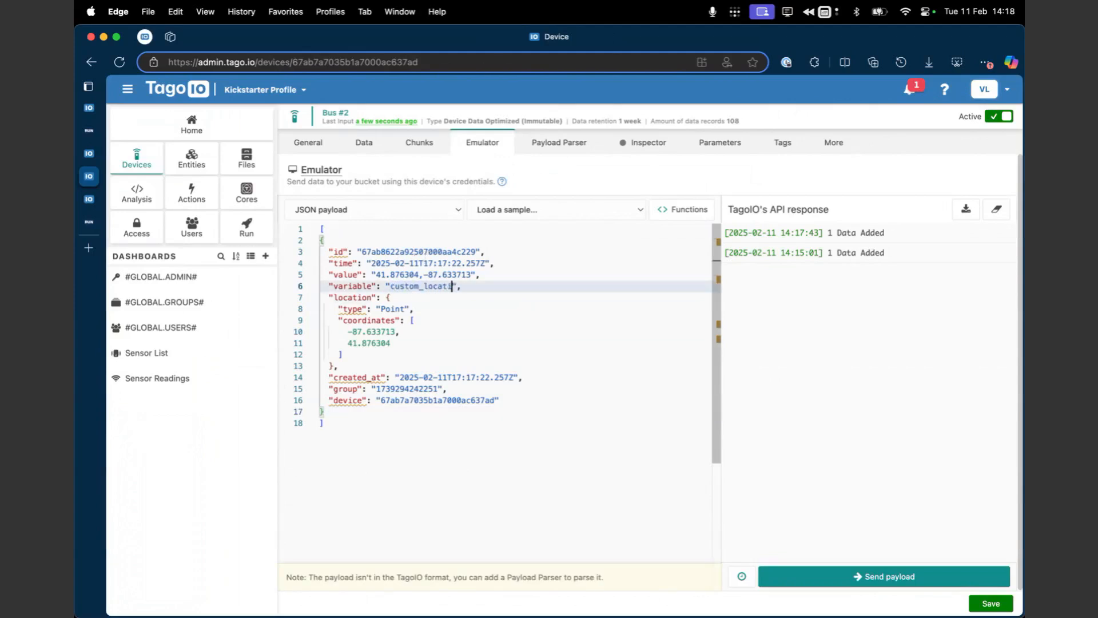
left_click_drag(491, 262, 513, 241)
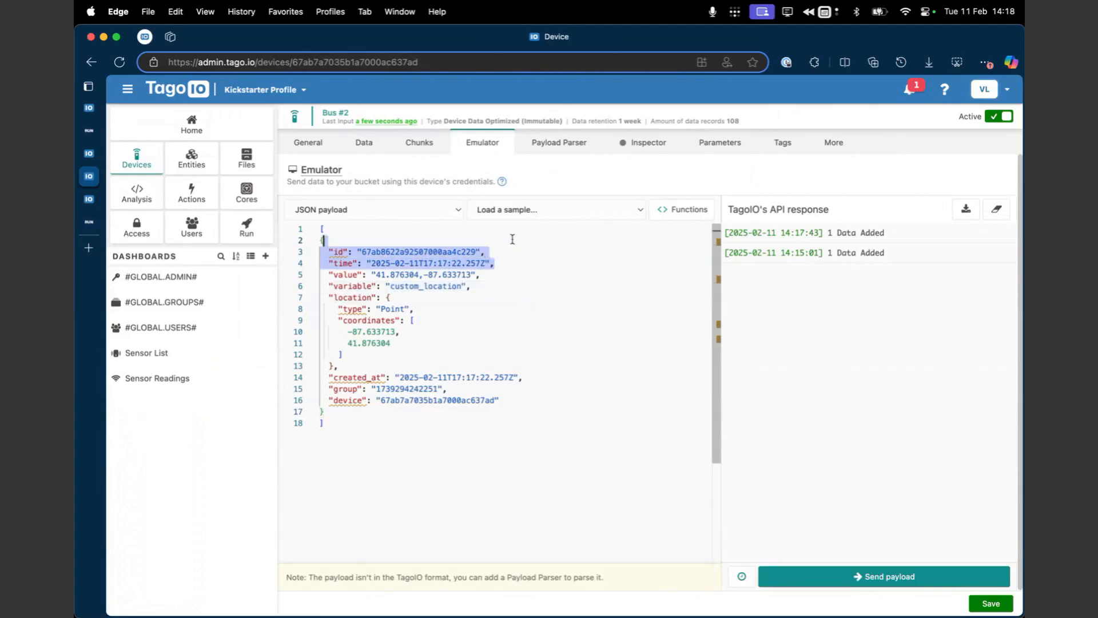
key("BackSpace")
left_click(486, 345)
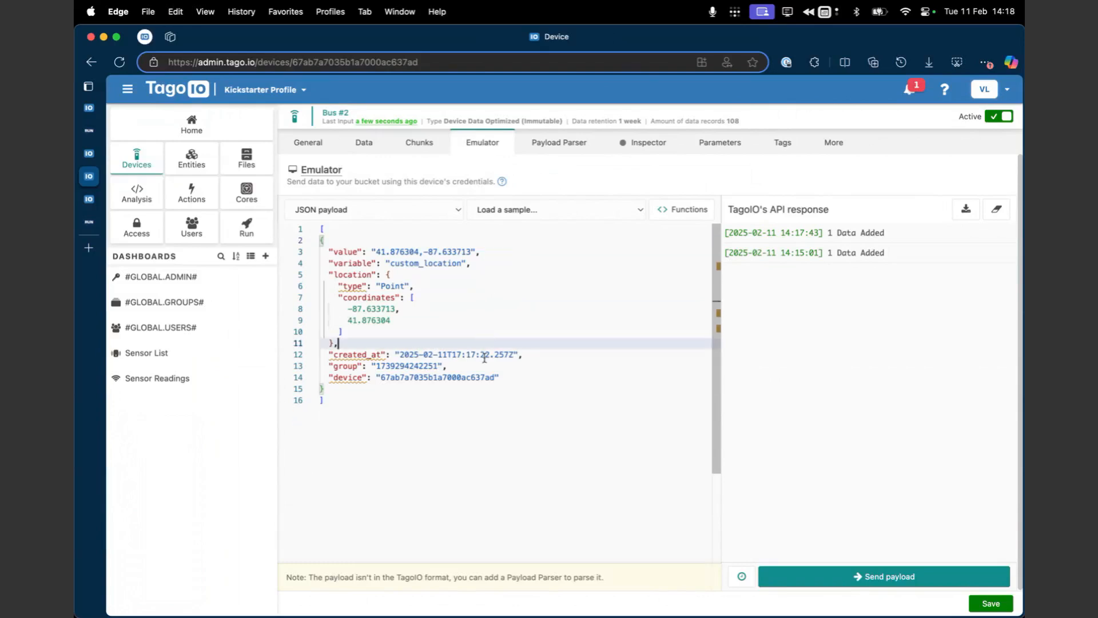
left_click(535, 359)
key("super+x")
left_click(530, 363)
key("super+x")
left_click(536, 317)
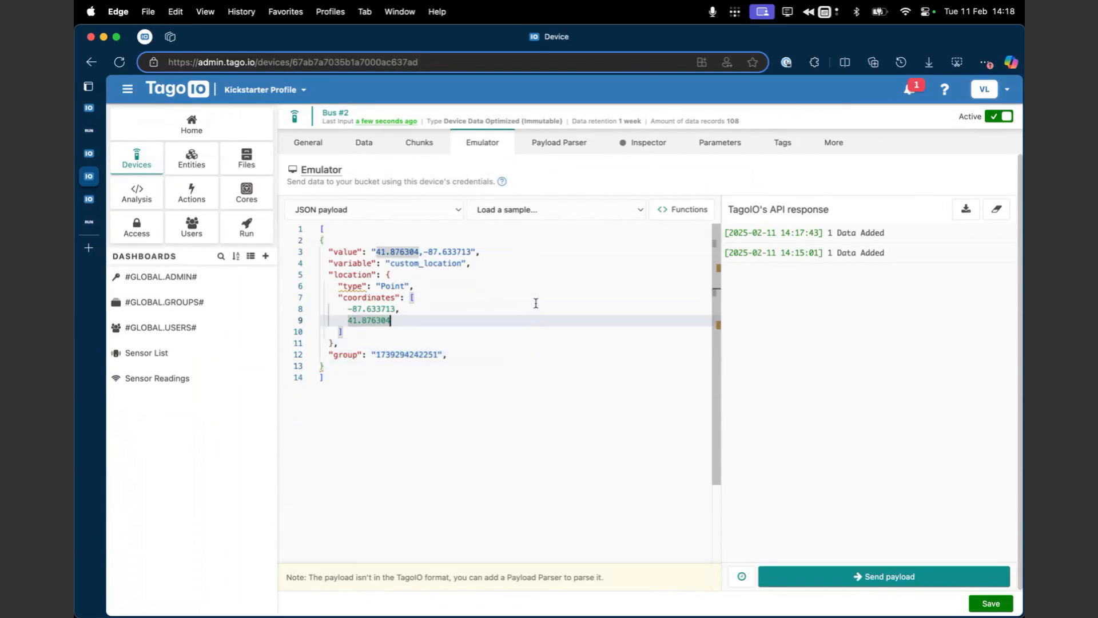
Step: Add a metadata object with a color of "red" after the location block in the payload
left_click(451, 341)
key("Return")
type("\"metadata")
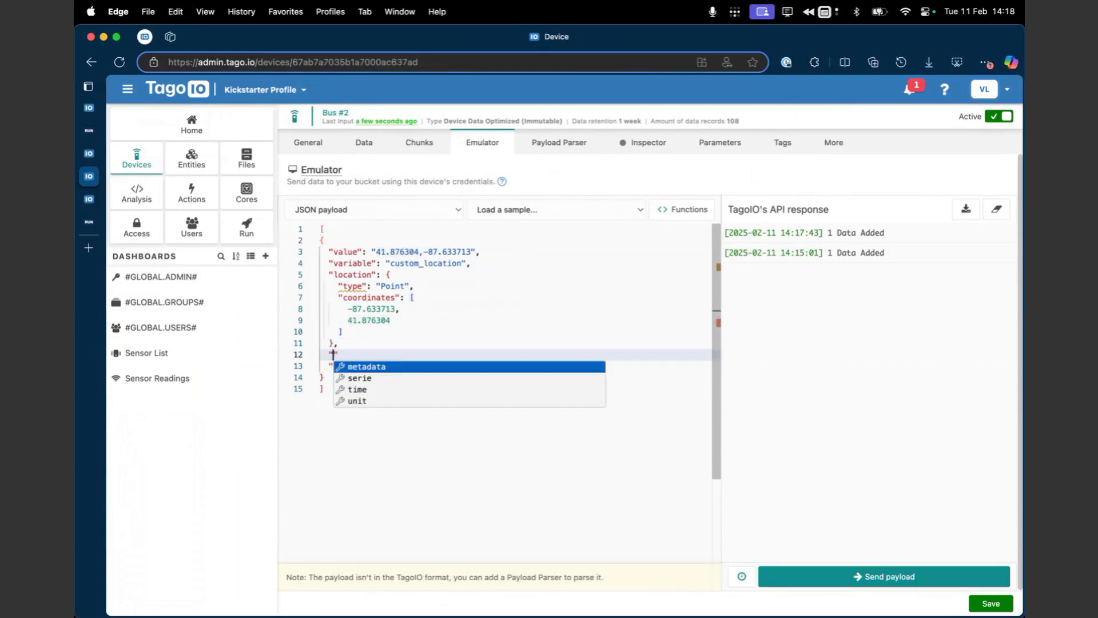
type("a\": {},")
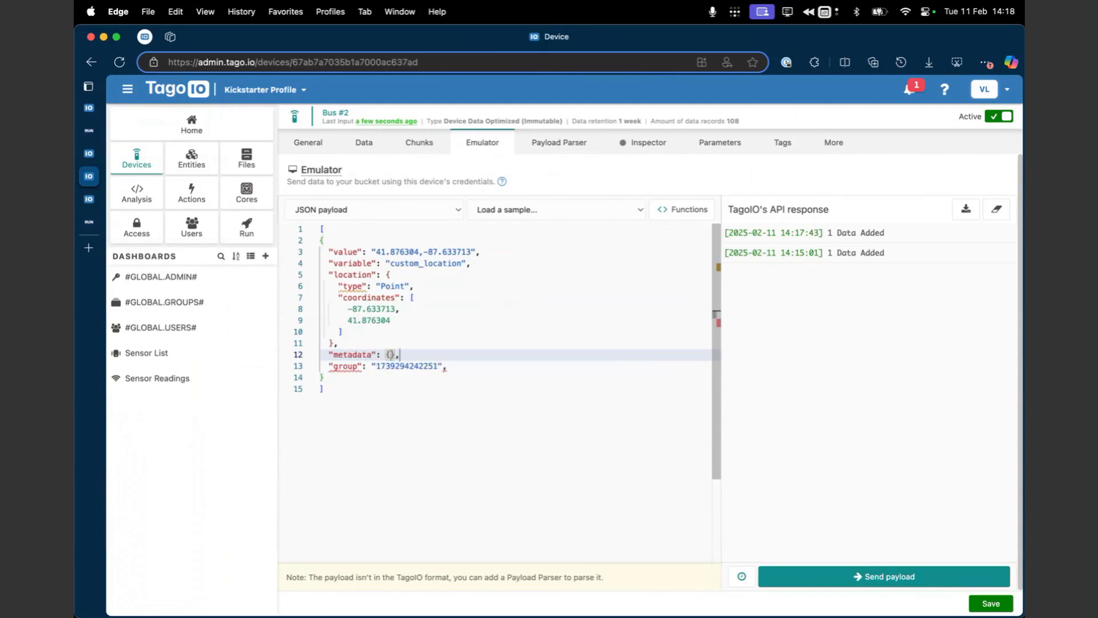
key("Return")
type("\"color\": \"red")
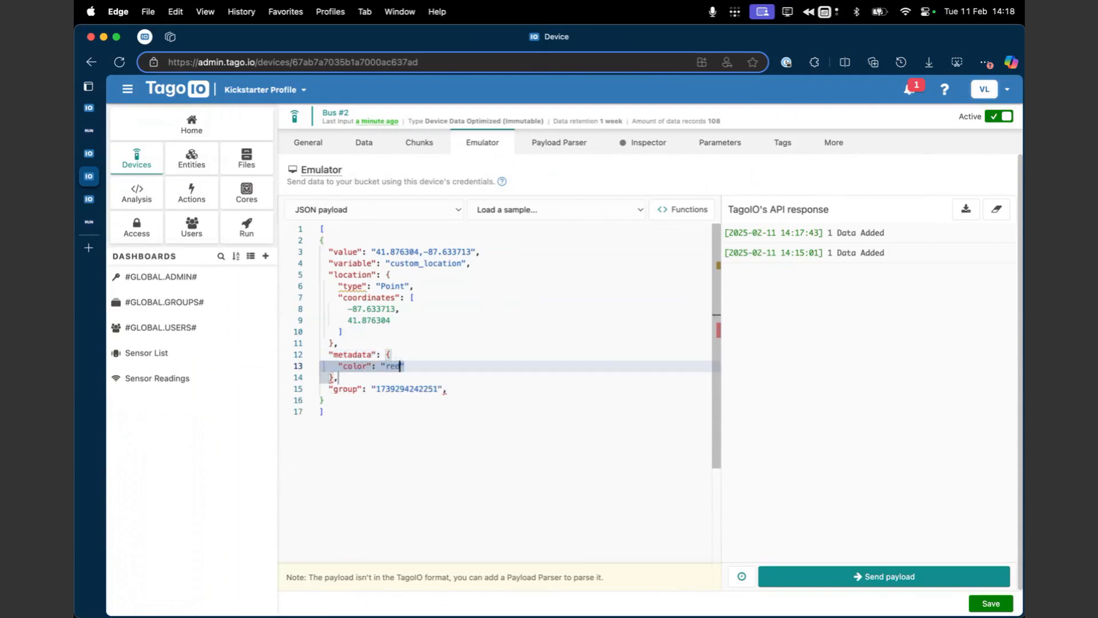
Step: Remove the trailing comma after the group value and send the payload to the Bus #2 device
left_click(410, 366)
left_click(579, 400)
left_click(579, 389)
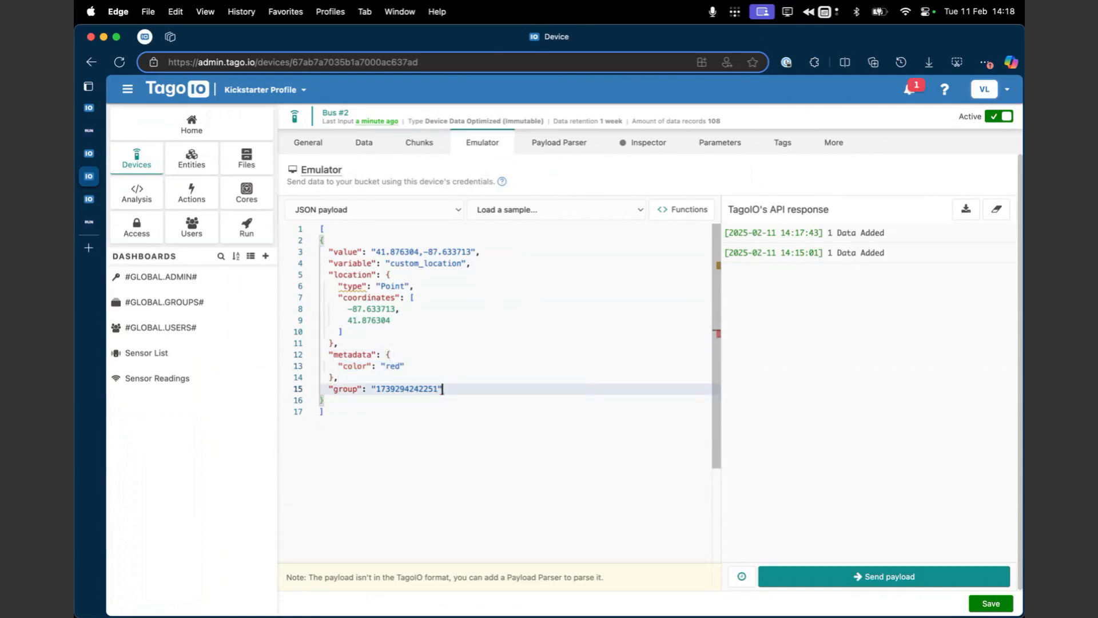
left_click(829, 576)
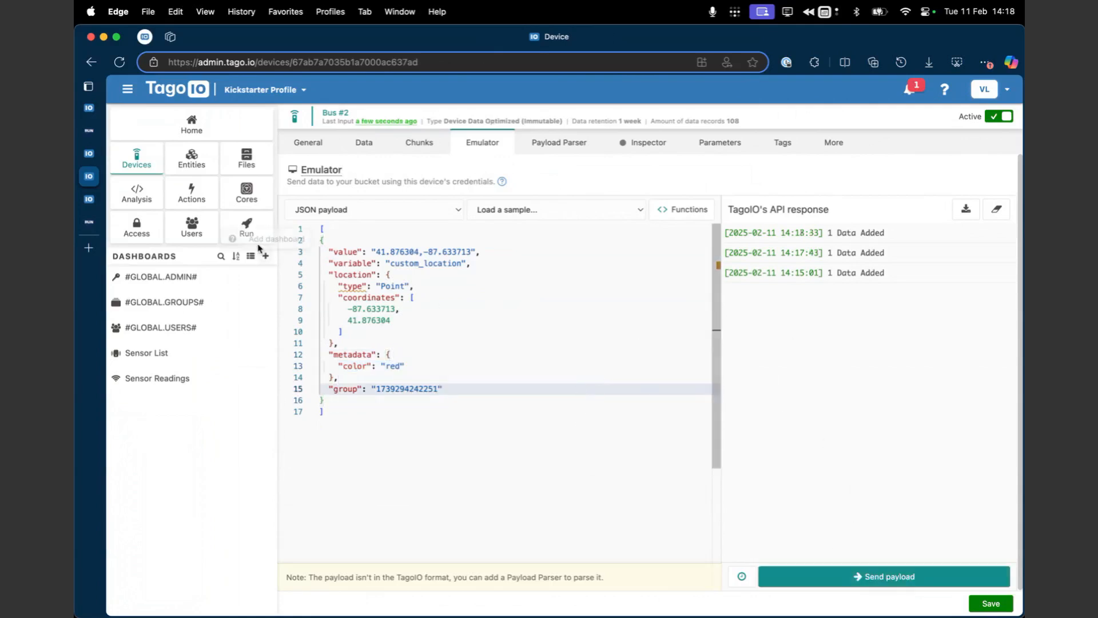
Step: Start a new Map widget on the Sensor Readings dashboard
left_click(91, 223)
left_click(94, 200)
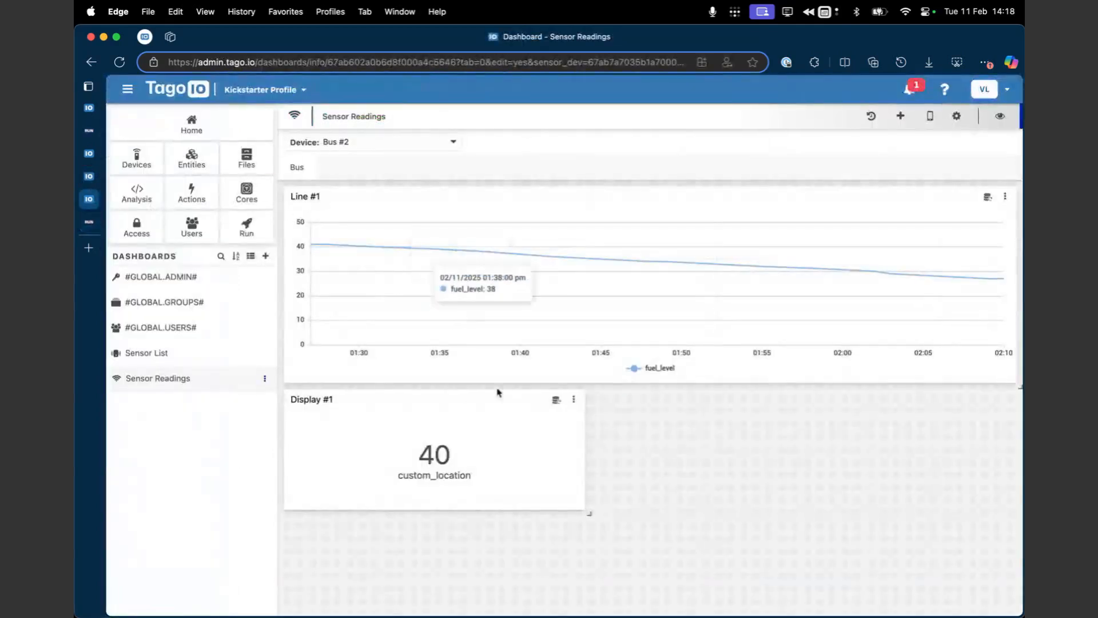
left_click(900, 115)
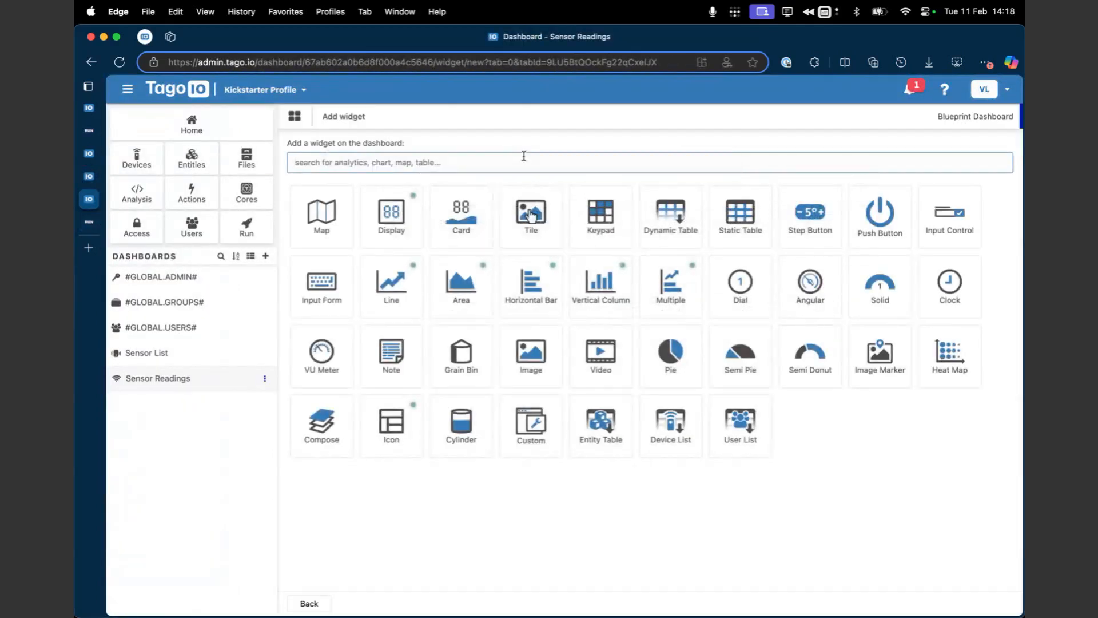
type("map")
left_click(338, 234)
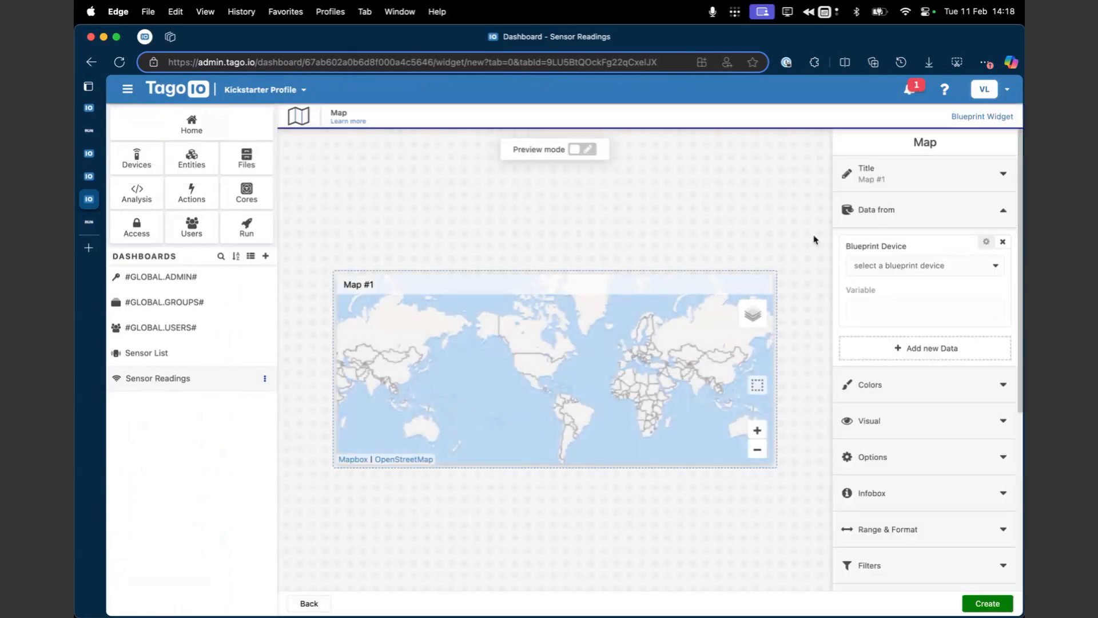
Step: Use the custom_location variable of the sensor_dev blueprint device as the map's data and create the widget
left_click(895, 260)
left_click(887, 286)
left_click(887, 309)
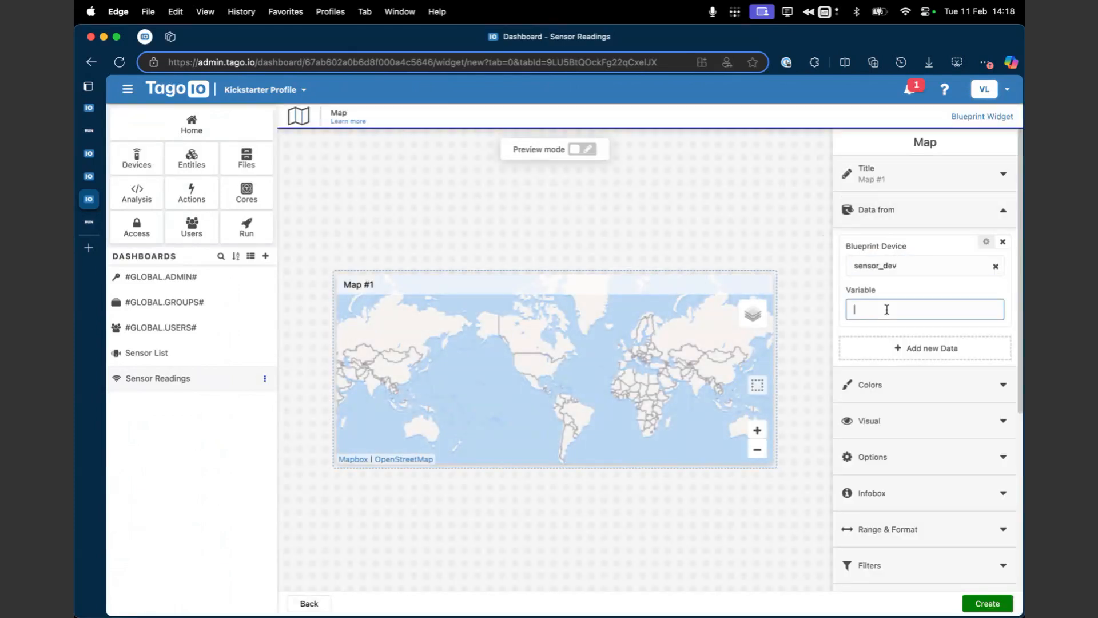
type("custom_location")
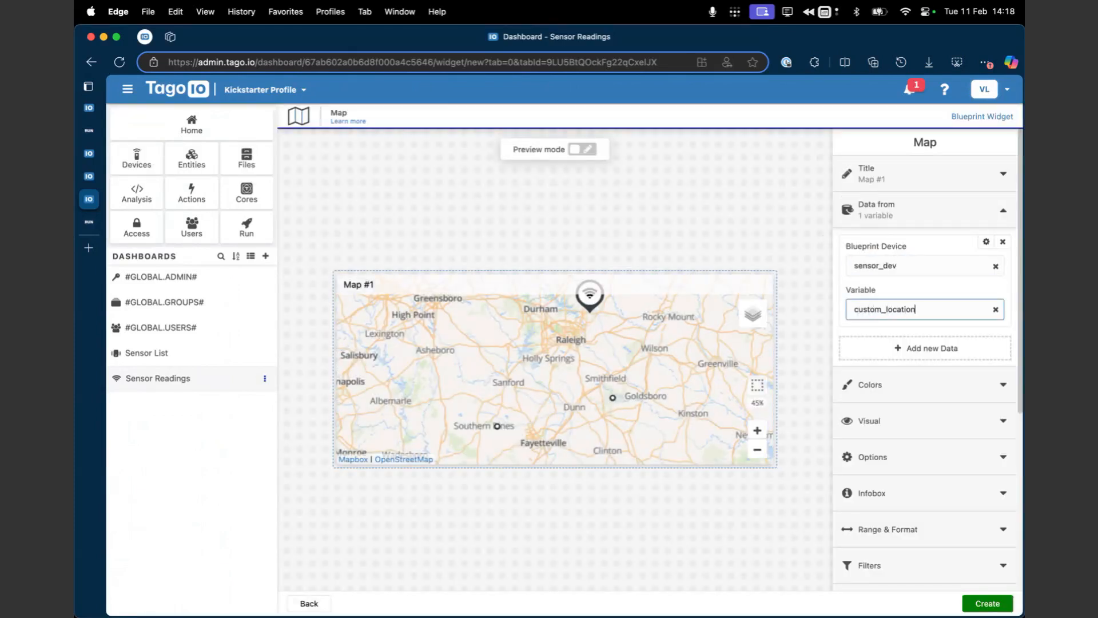
left_click(985, 603)
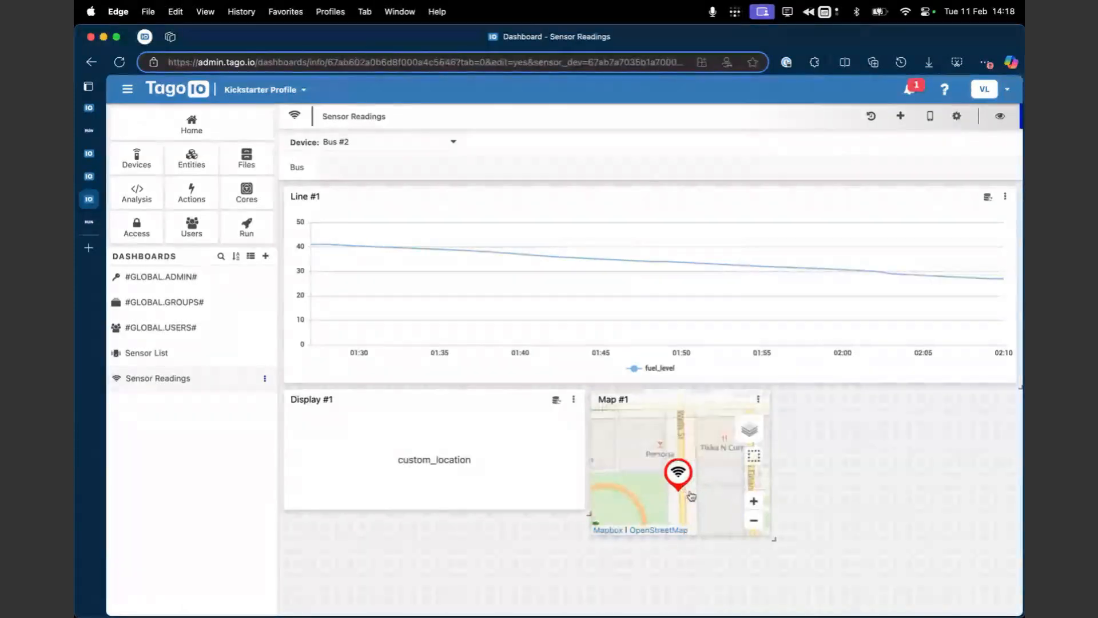
Step: Enlarge the Map #1 widget to fill the width beside Display #1 and make it taller
left_click_drag(772, 539, 1010, 607)
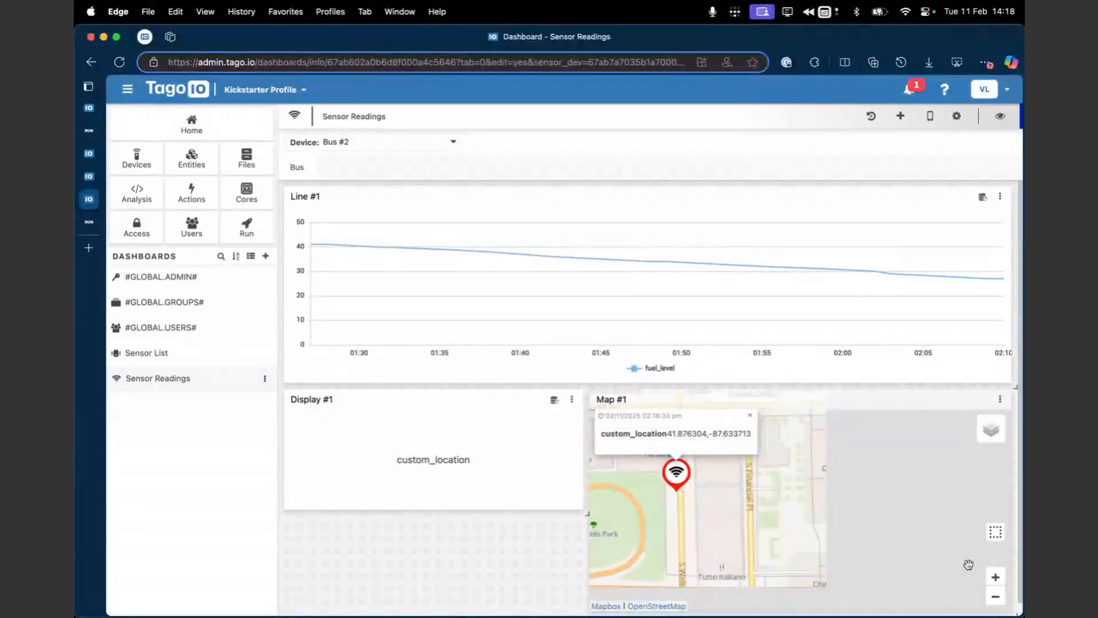
scroll(555, 566, "down", 3)
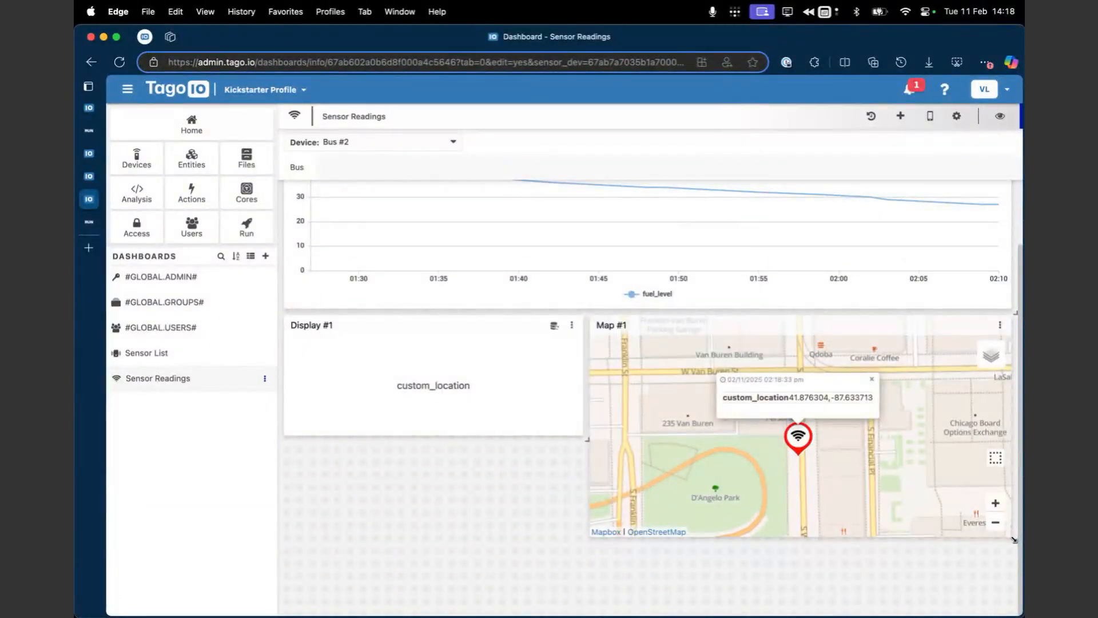
left_click_drag(1014, 539, 1014, 592)
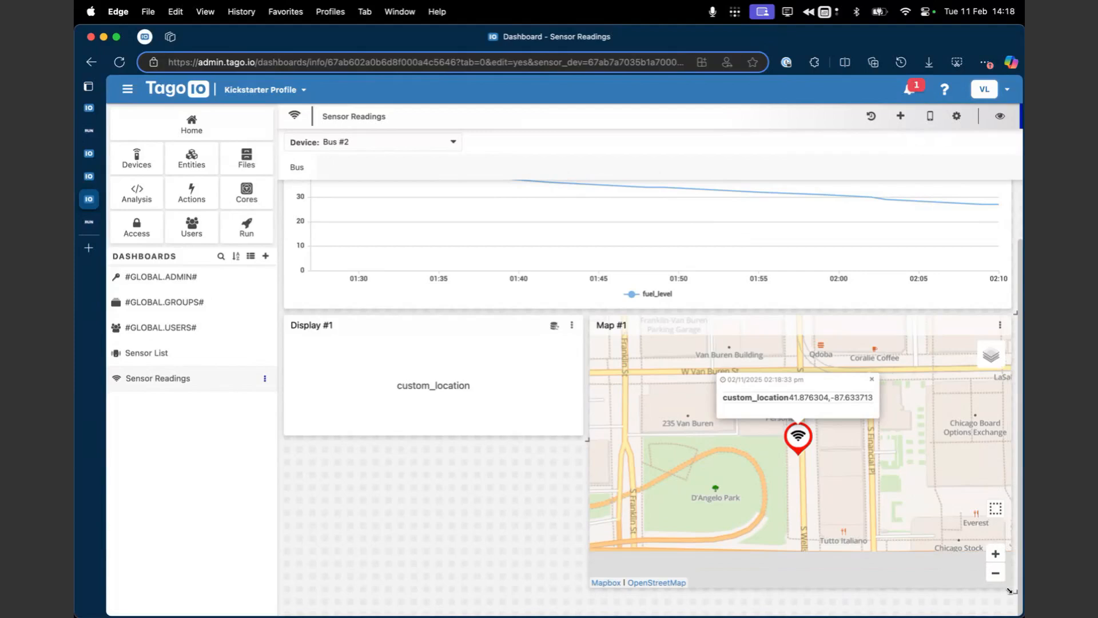
Step: Open the Map #1 widget for editing and examine its Visual and Data from settings
left_click(1001, 326)
left_click(978, 349)
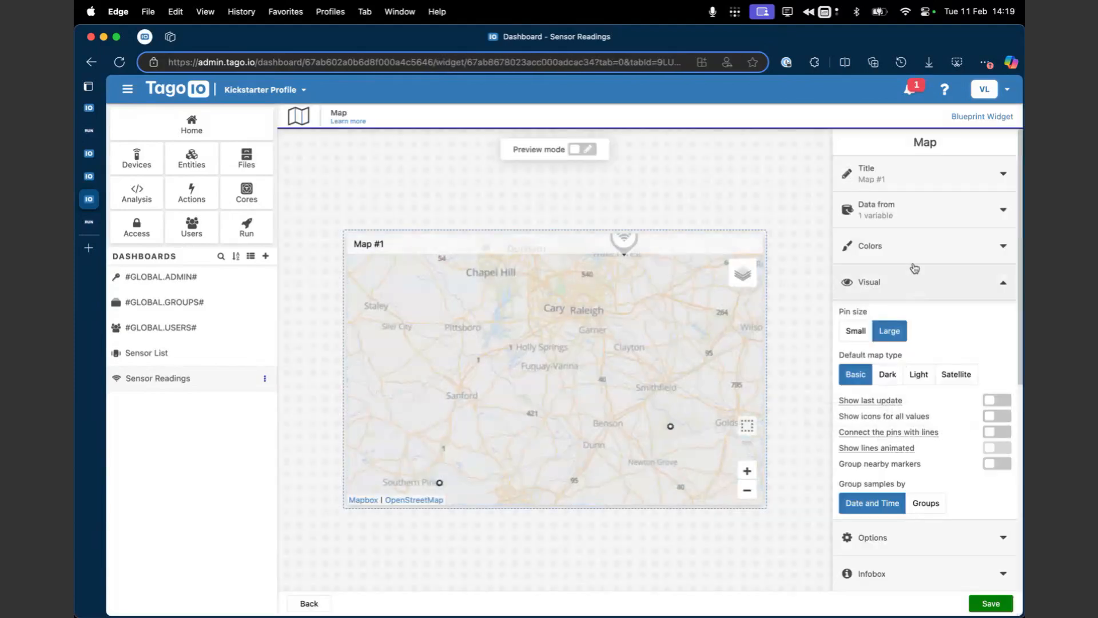
scroll(968, 360, "down", 5)
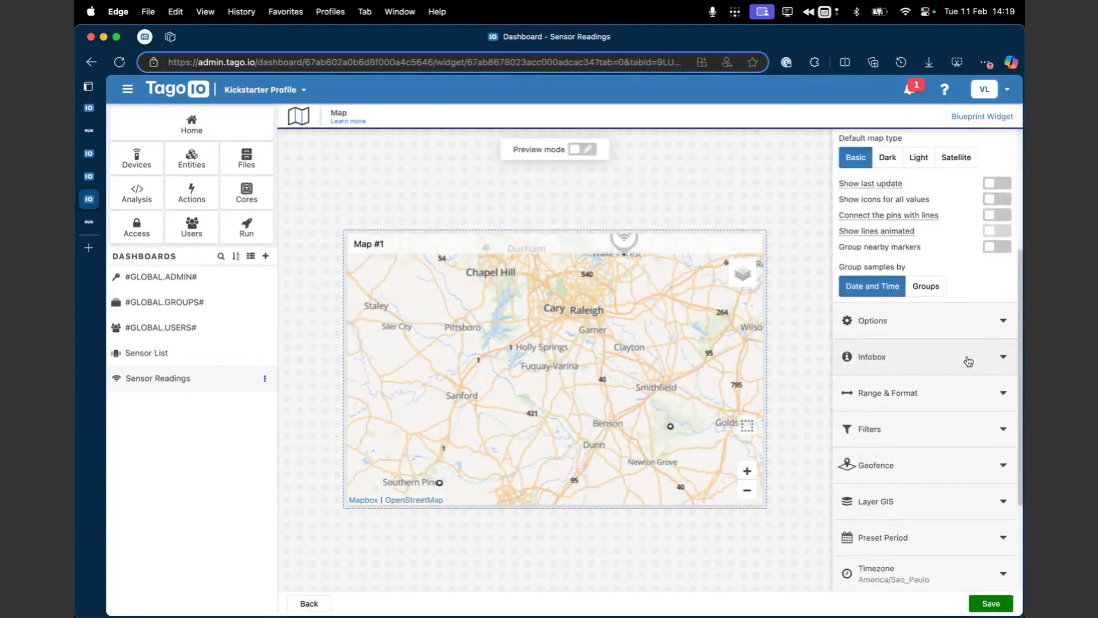
scroll(966, 360, "up", 1)
left_click(966, 358)
scroll(949, 389, "down", 1)
scroll(947, 396, "up", 8)
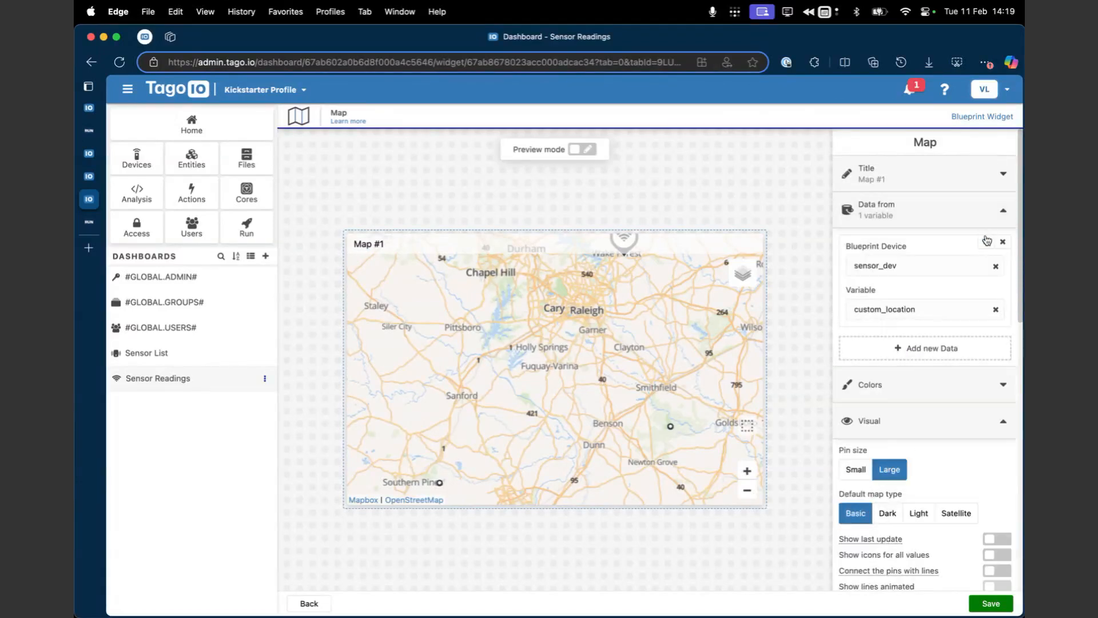
Step: Examine the custom_location variable's pin, Colors, Infobox and Number format settings in the map widget
left_click(987, 240)
left_click(907, 451)
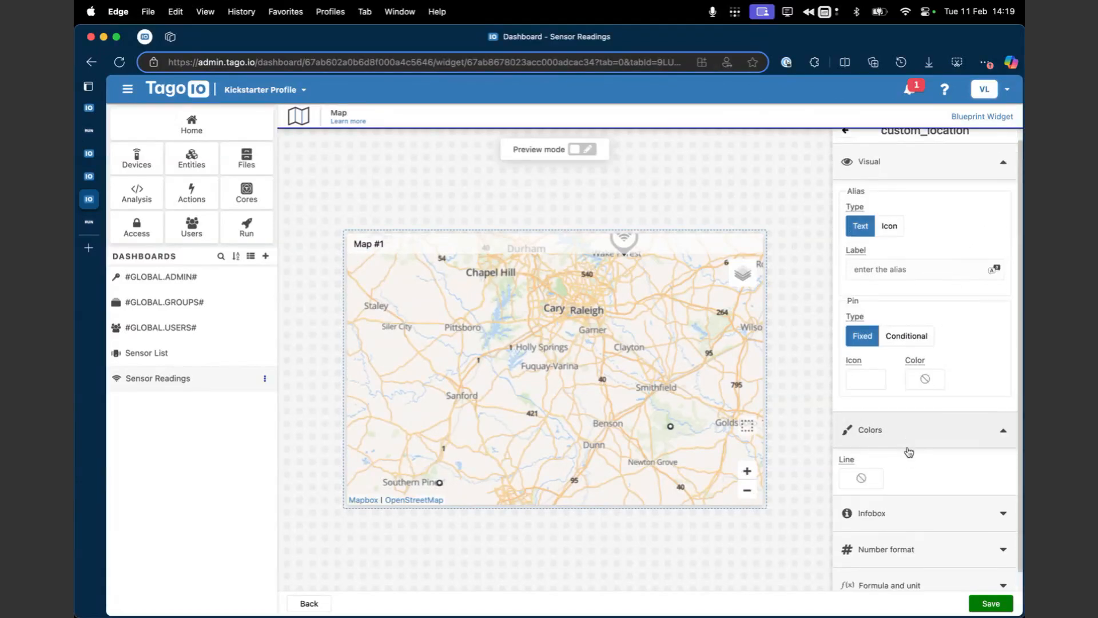
left_click(894, 485)
scroll(895, 484, "down", 3)
scroll(896, 484, "down", 2)
left_click(879, 533)
scroll(878, 542, "down", 2)
double_click(873, 566)
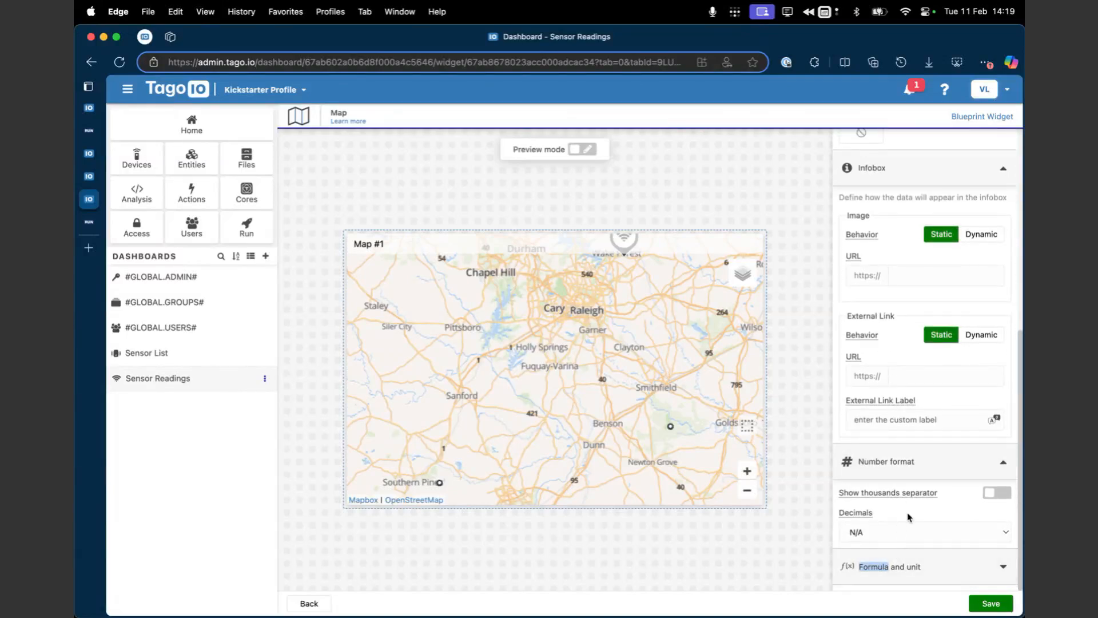
Step: Examine the map widget's general Infobox and Options sections and return to the dashboard without saving
scroll(909, 469, "up", 10)
scroll(917, 444, "down", 5)
left_click(933, 297)
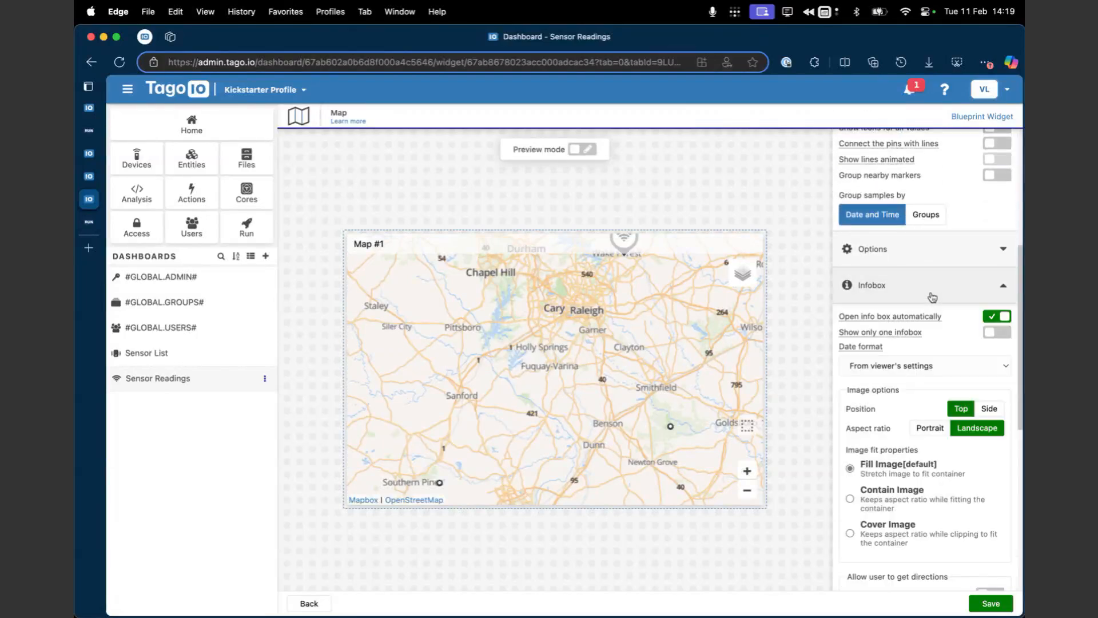
left_click(933, 297)
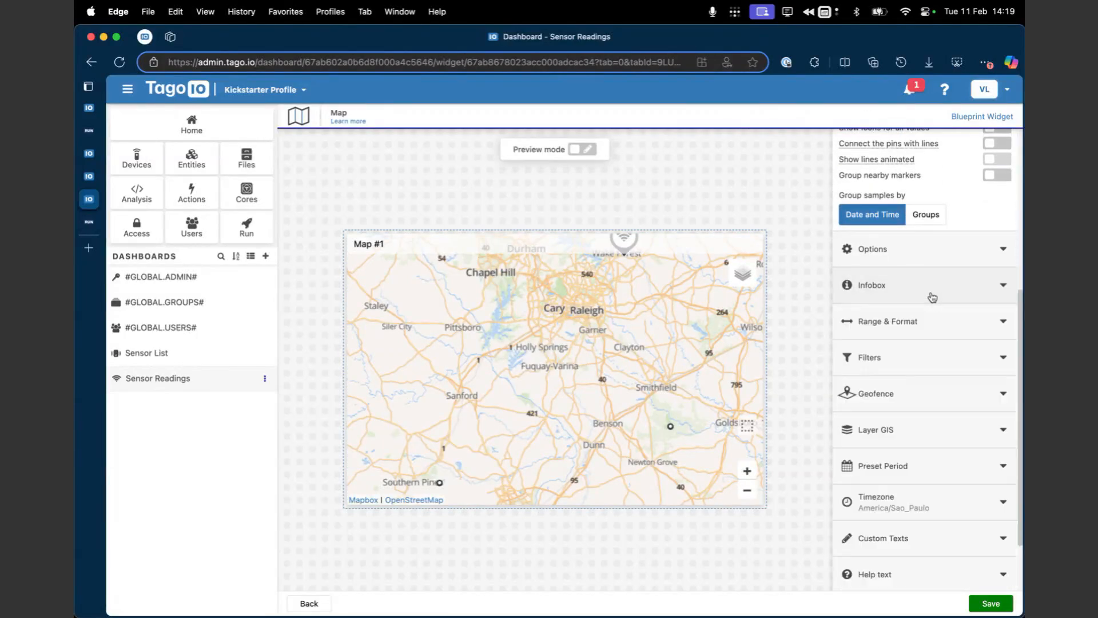
left_click(933, 265)
left_click(933, 265)
left_click(321, 605)
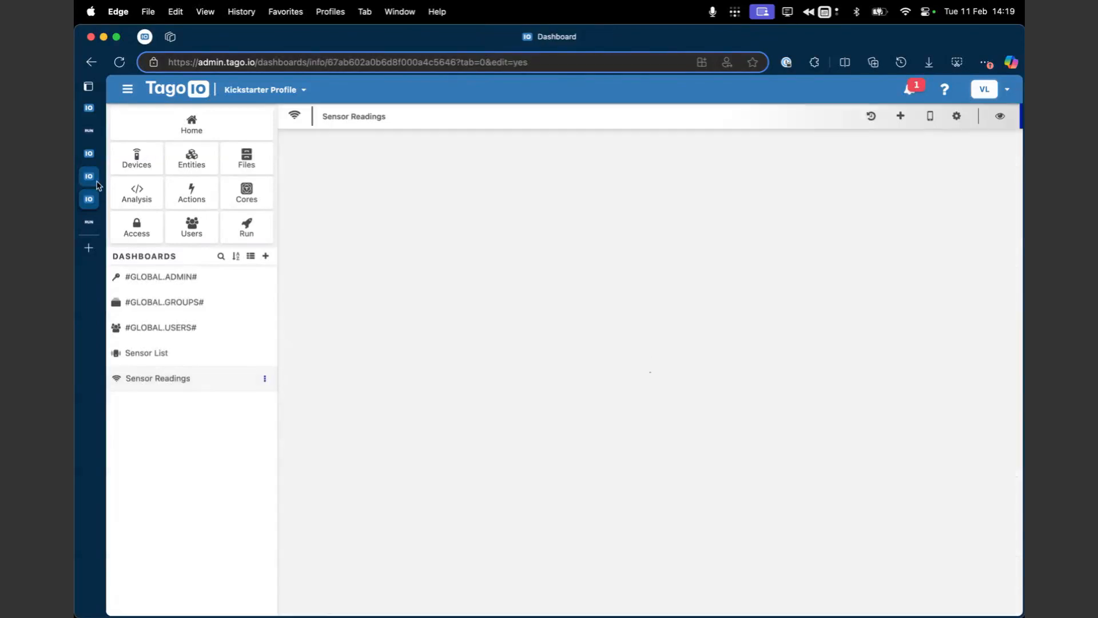
Step: Set the metadata color to "green" in the Bus #2 emulator, send the payload, and check the dashboard map's pin
mouse_move(143, 189)
left_click(88, 176)
double_click(393, 366)
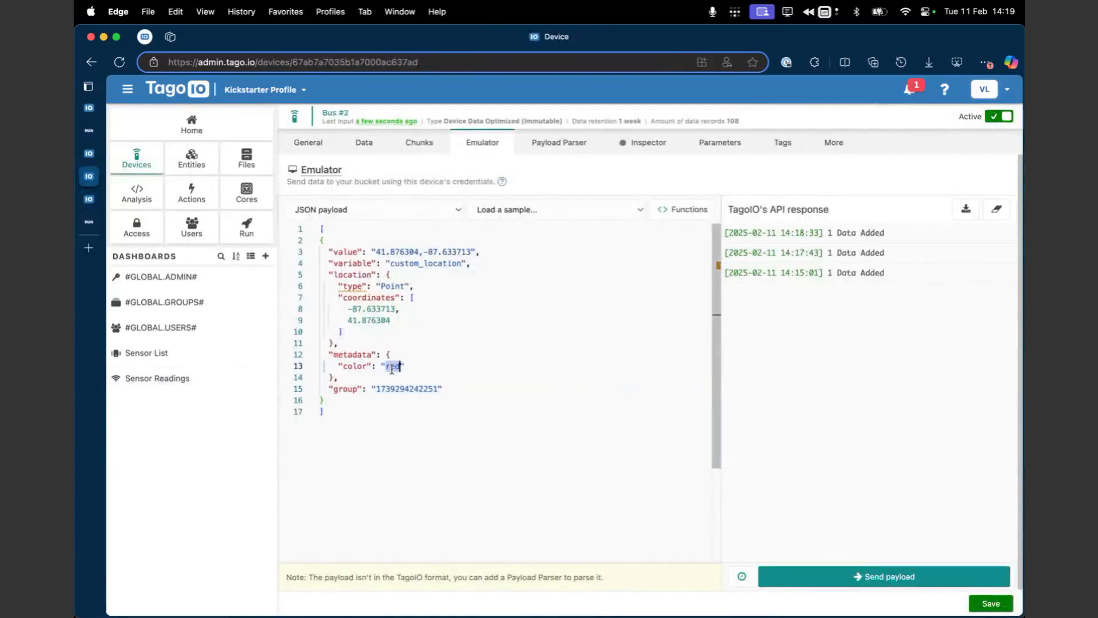
type("green")
left_click(902, 578)
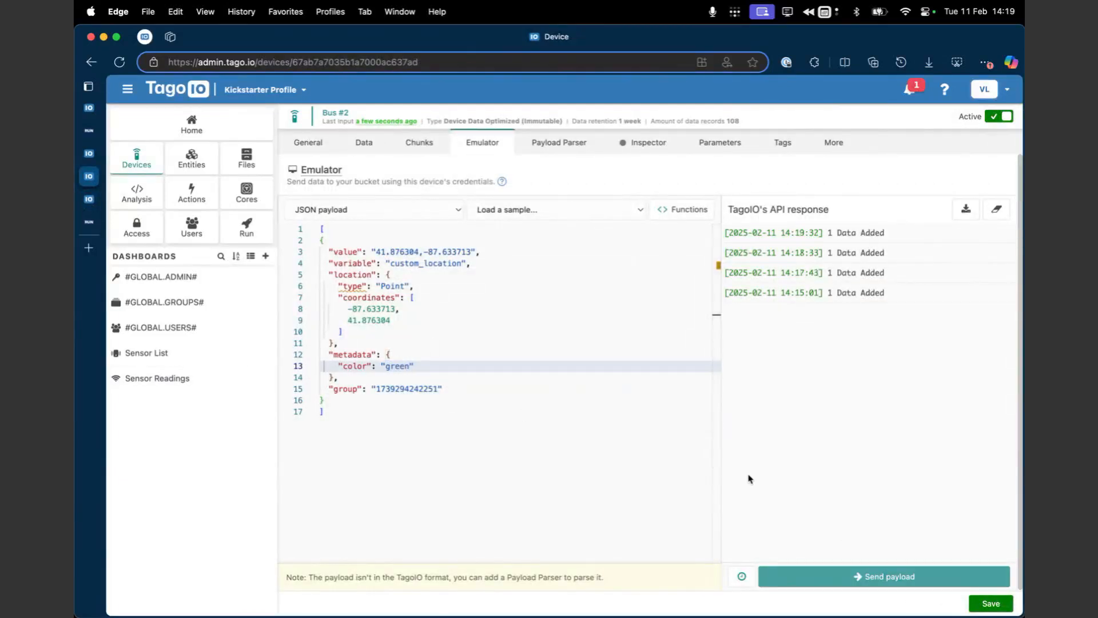
left_click(92, 200)
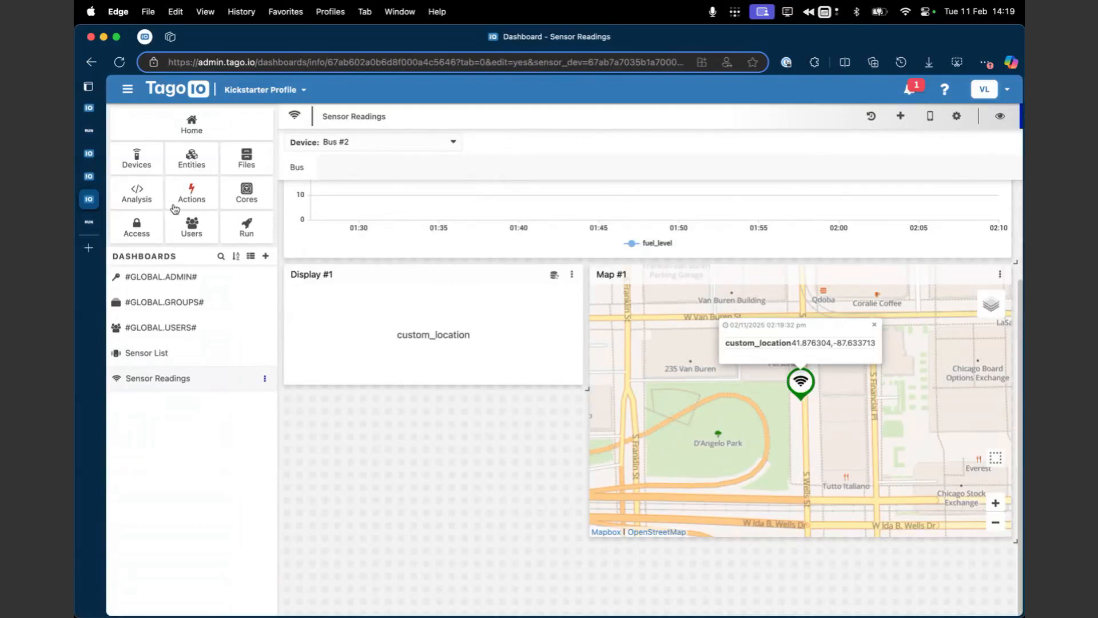
Step: Set the metadata color to "#000000" in the Bus #2 emulator, send the payload, and check the pin on the dashboard map
left_click(89, 176)
double_click(388, 369)
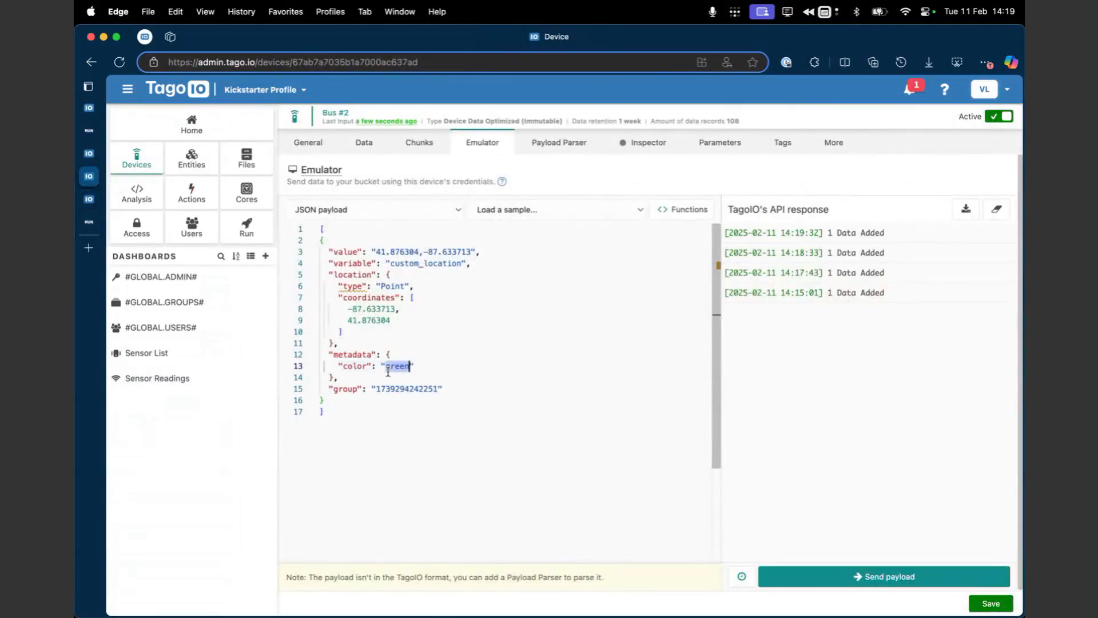
type("#00000")
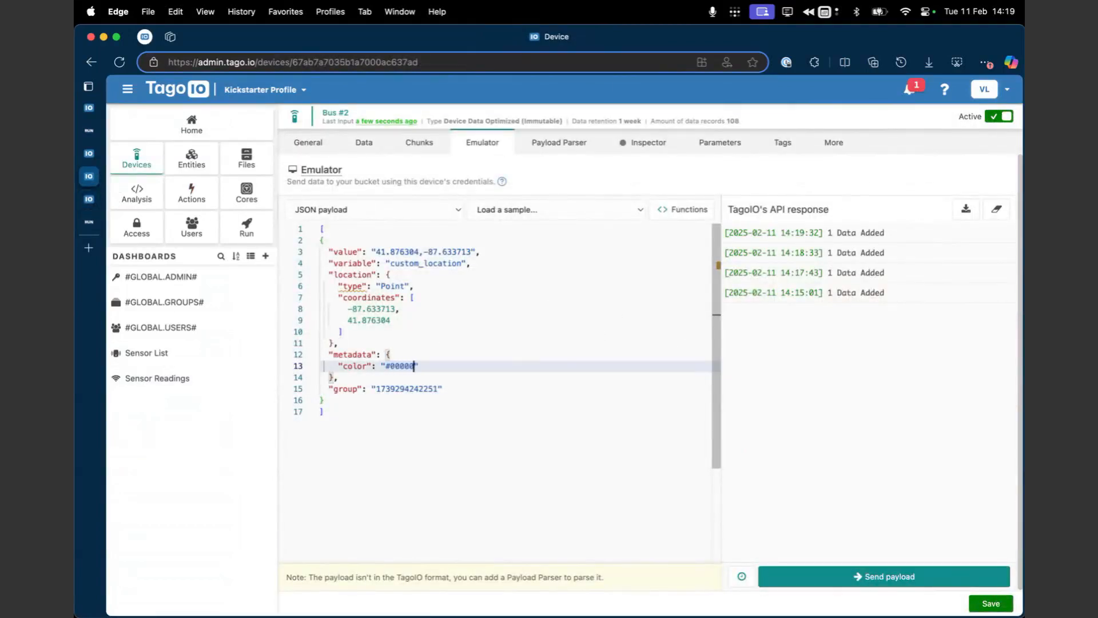
type("0")
left_click(884, 576)
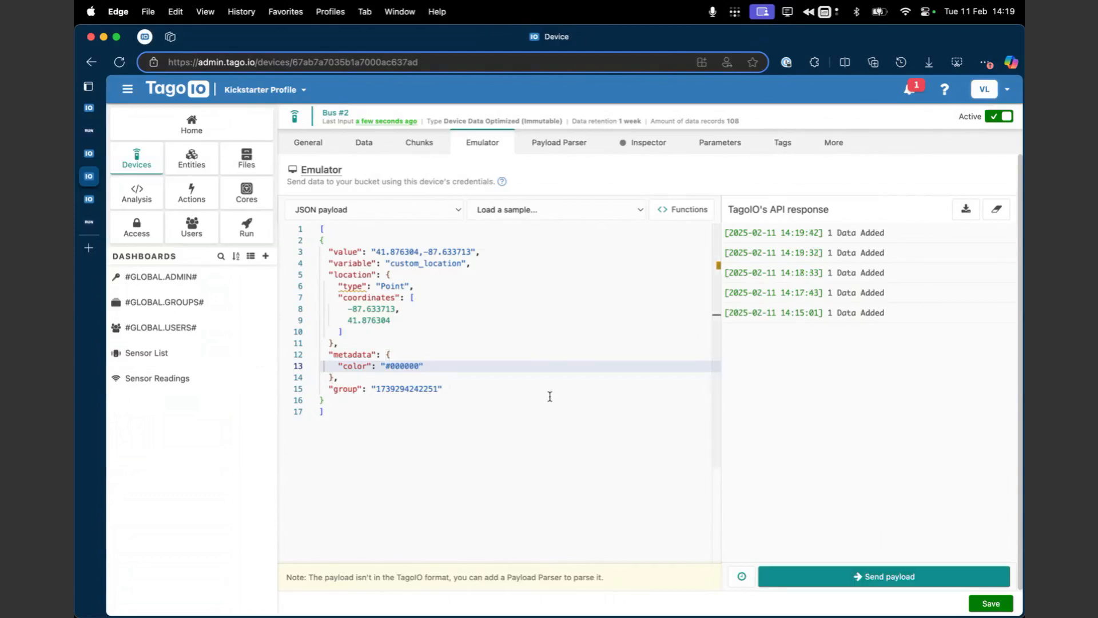
left_click(158, 378)
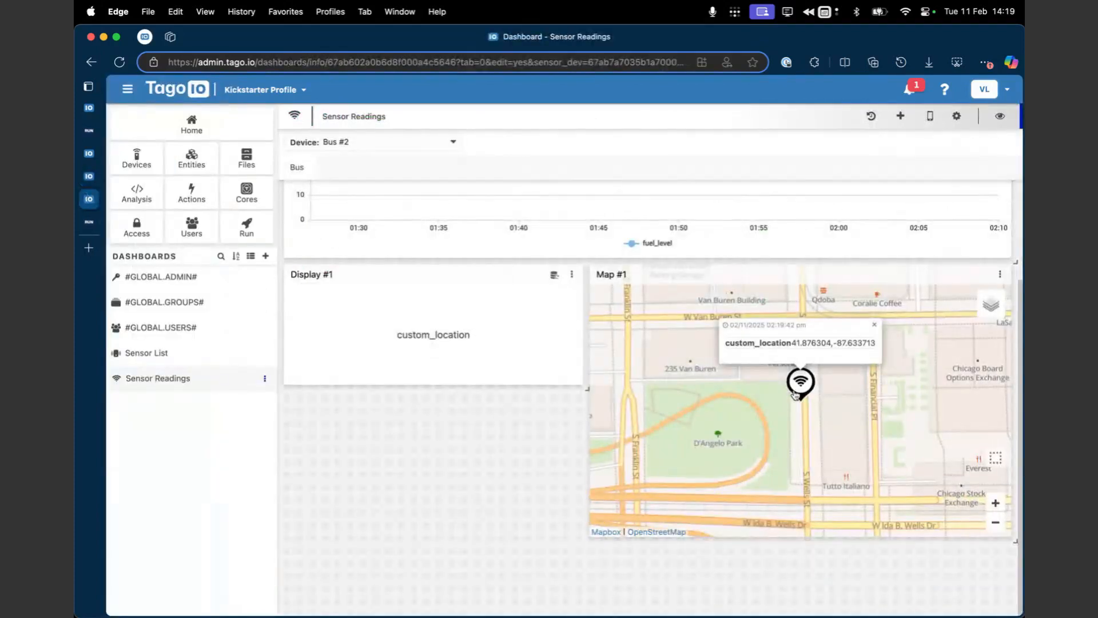
left_click_drag(773, 438, 743, 443)
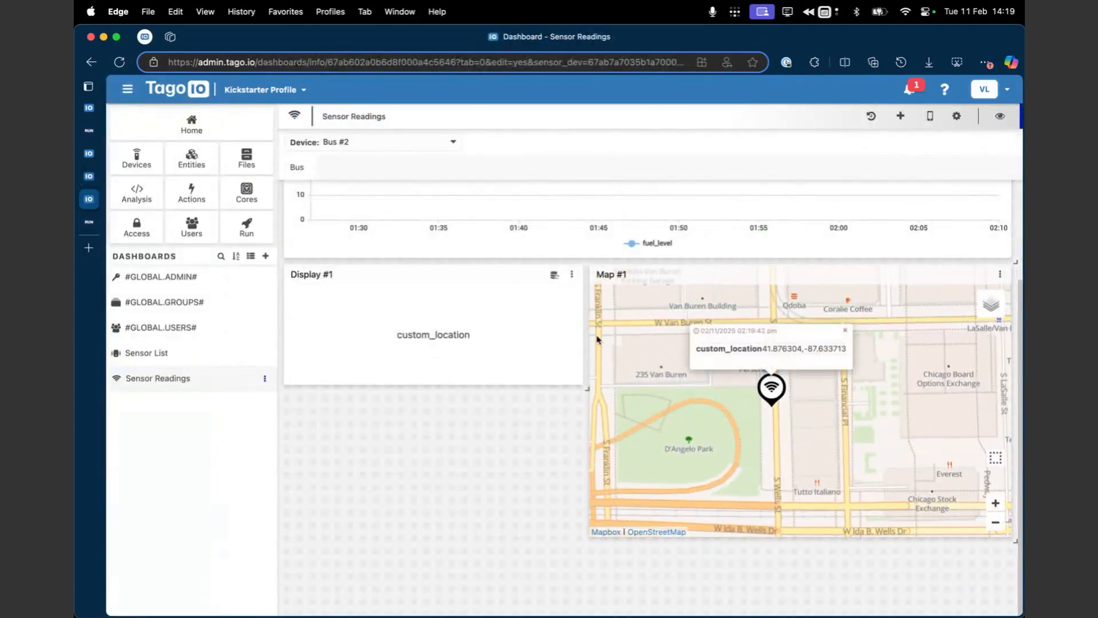
Step: Open the Map #1 widget for editing and bring up its help article
left_click(998, 276)
left_click(982, 294)
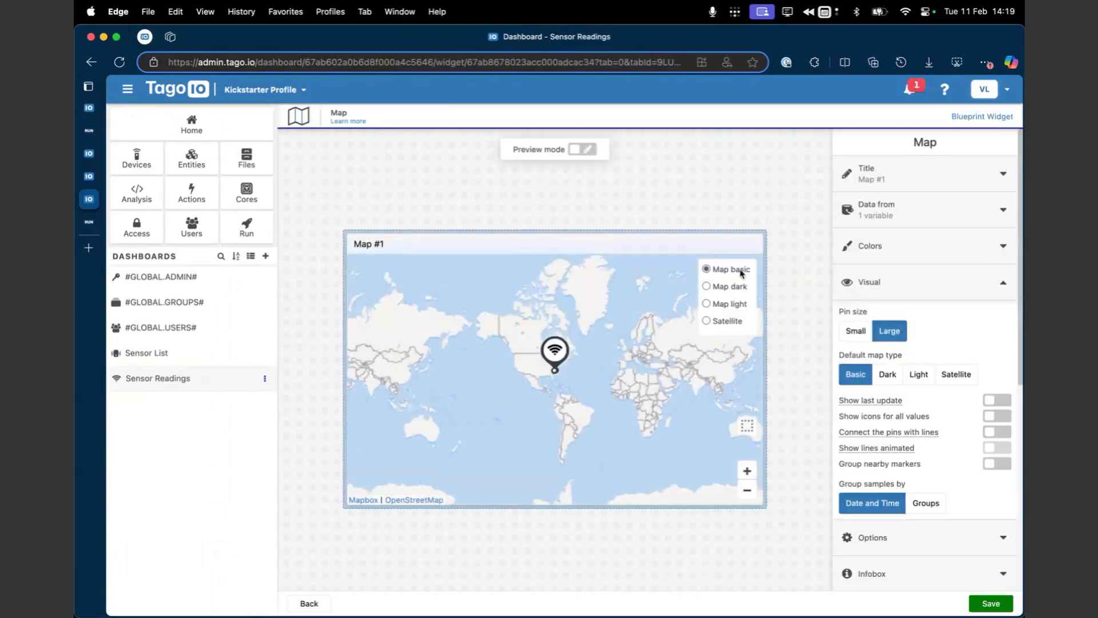
left_click(343, 121)
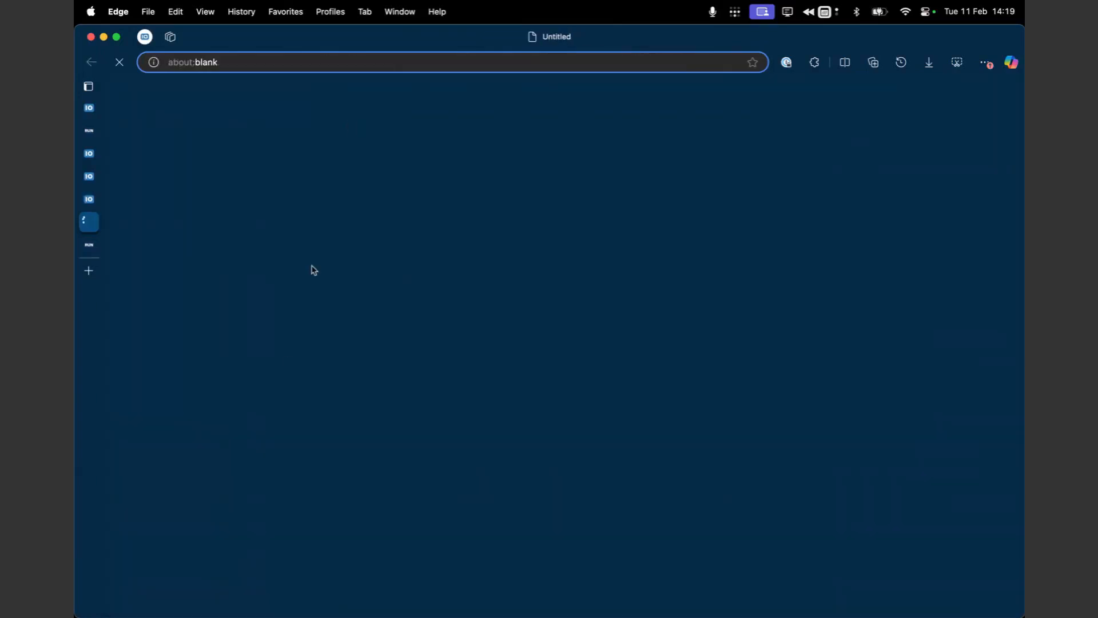
Step: Examine the Map Widget article's payload example and its Data From, Infobox, Filter, Geofence and Layer GIS sections
scroll(418, 418, "down", 10)
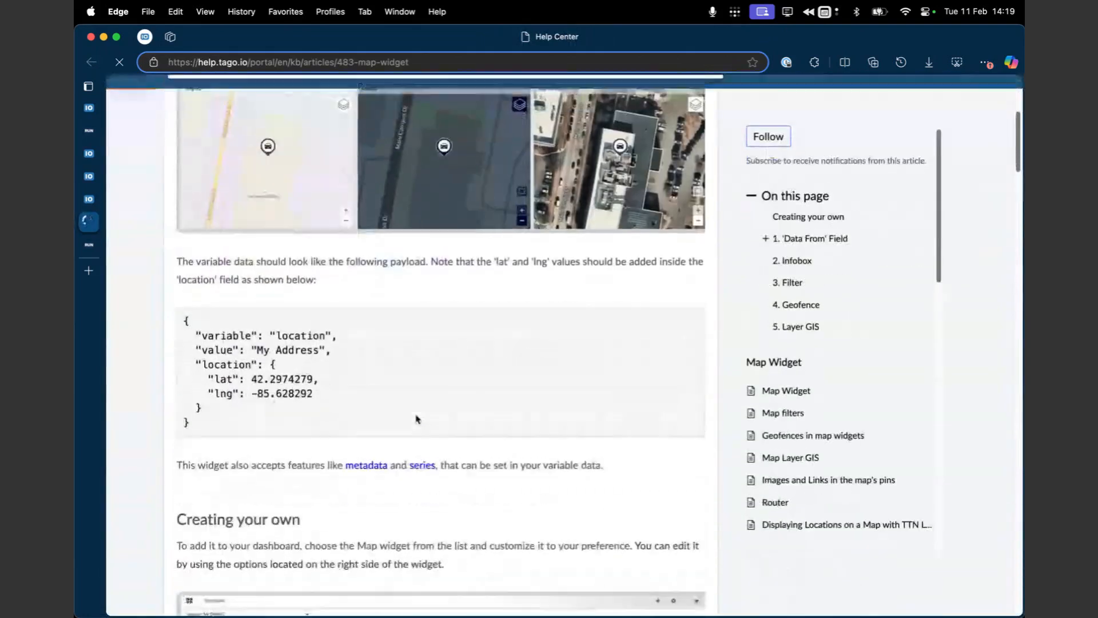
scroll(417, 419, "down", 8)
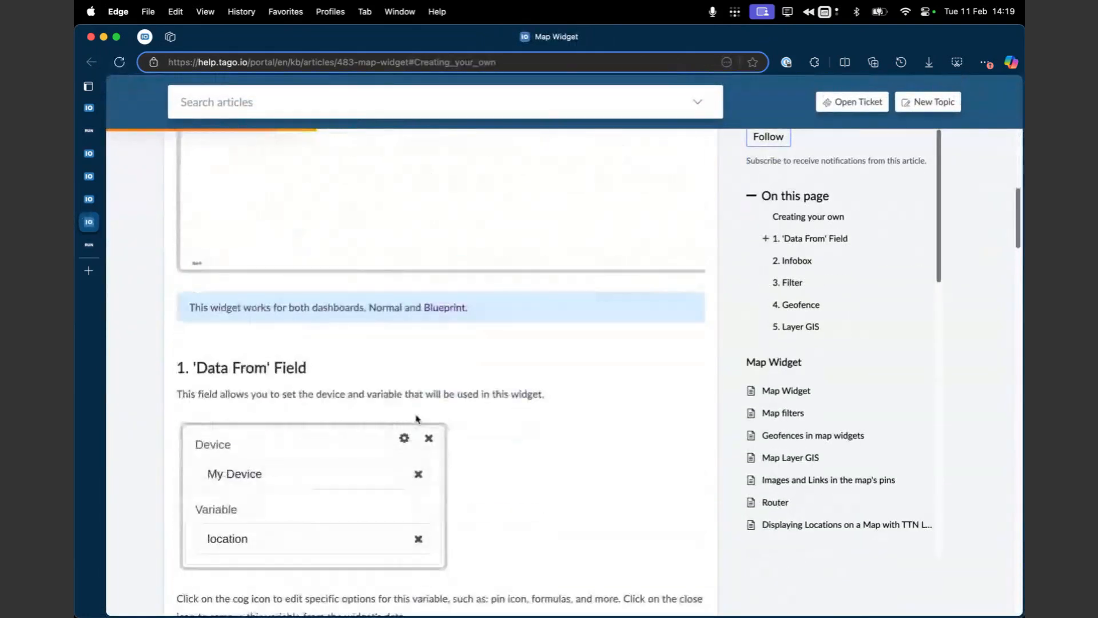
scroll(418, 420, "down", 4)
scroll(415, 420, "down", 15)
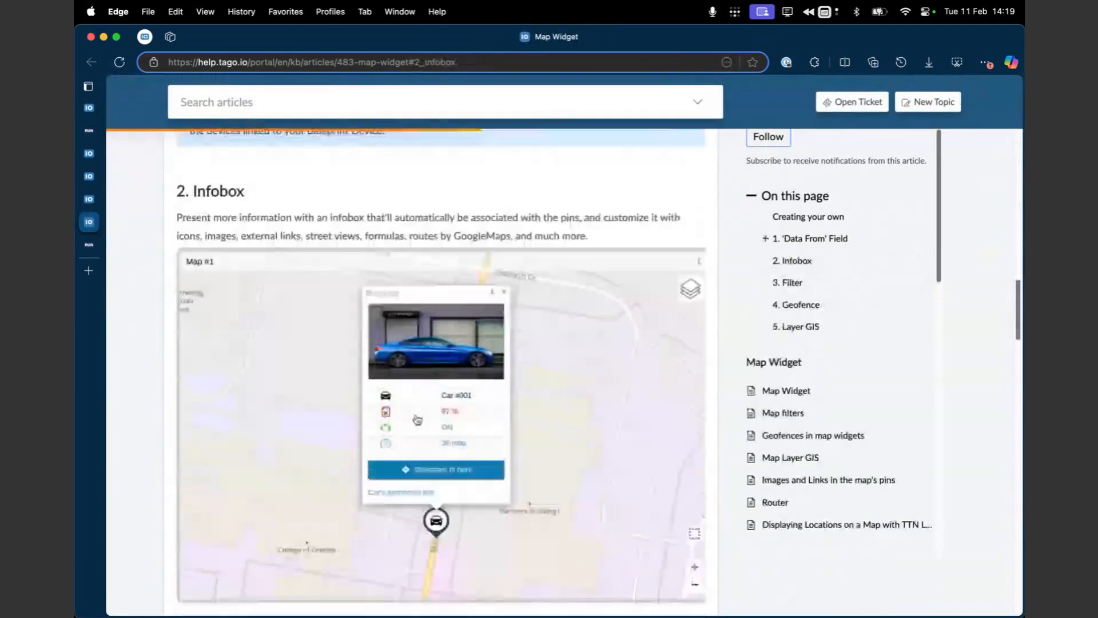
scroll(415, 420, "down", 14)
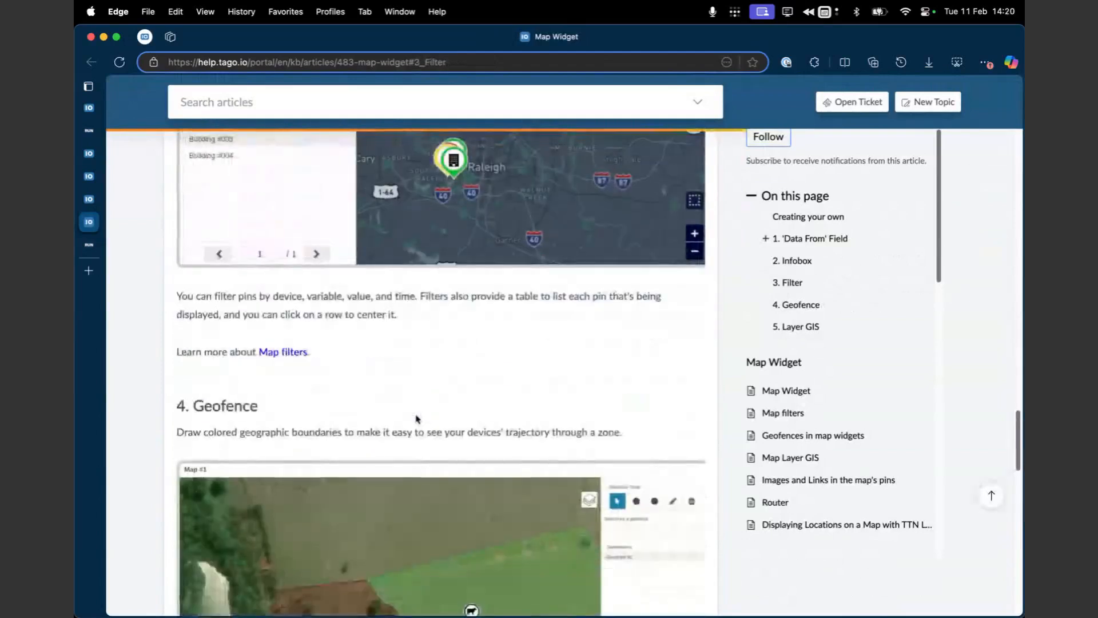
scroll(416, 419, "down", 9)
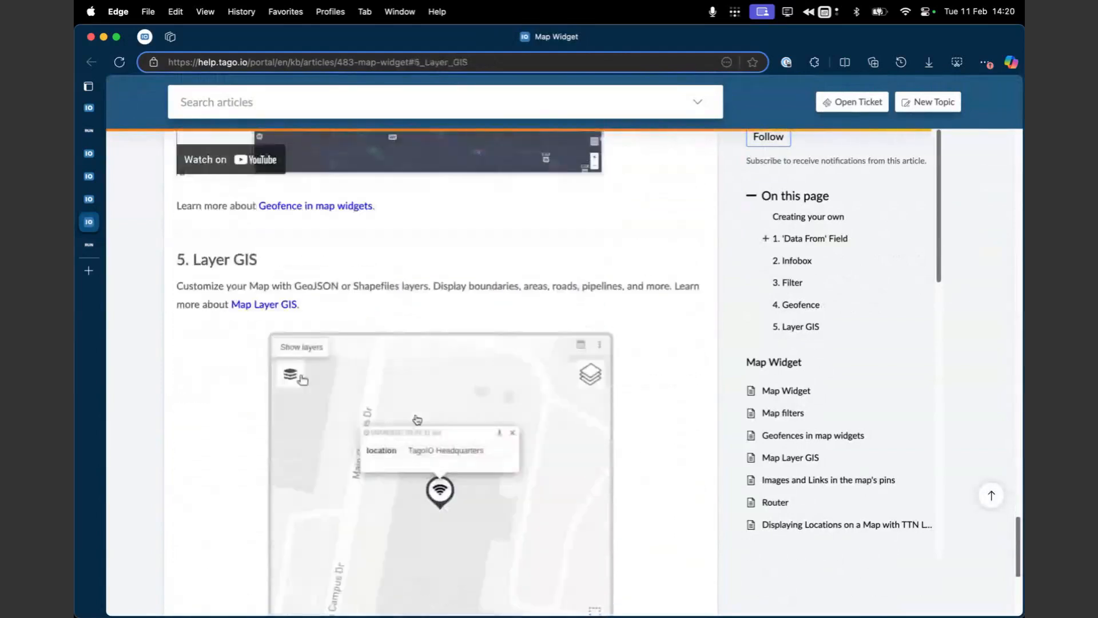
scroll(417, 419, "up", 10)
scroll(415, 420, "up", 11)
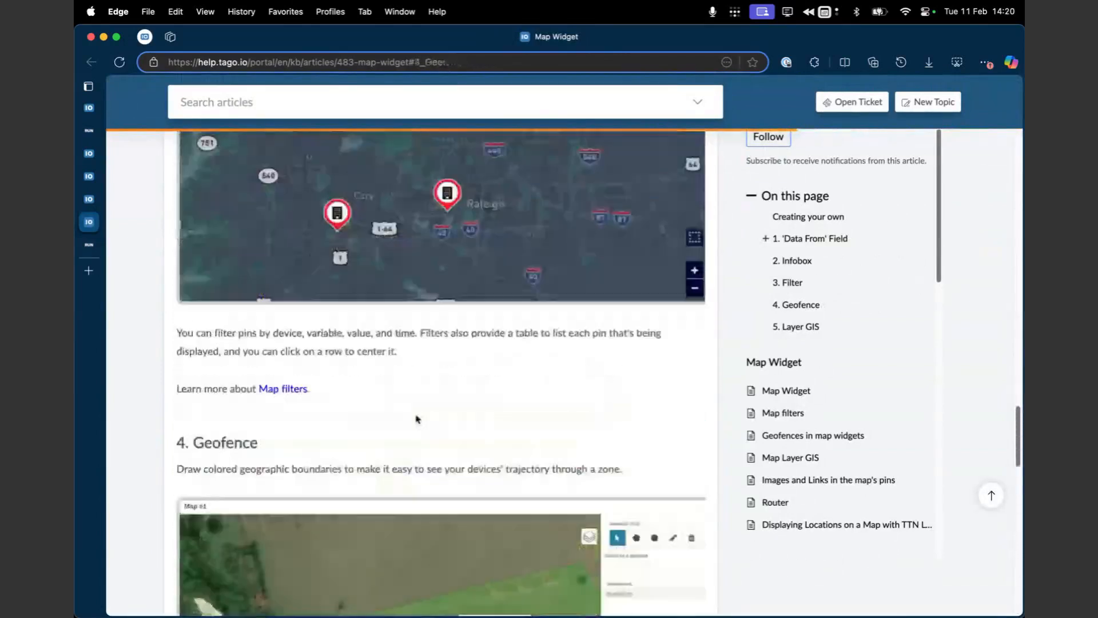
scroll(417, 420, "up", 12)
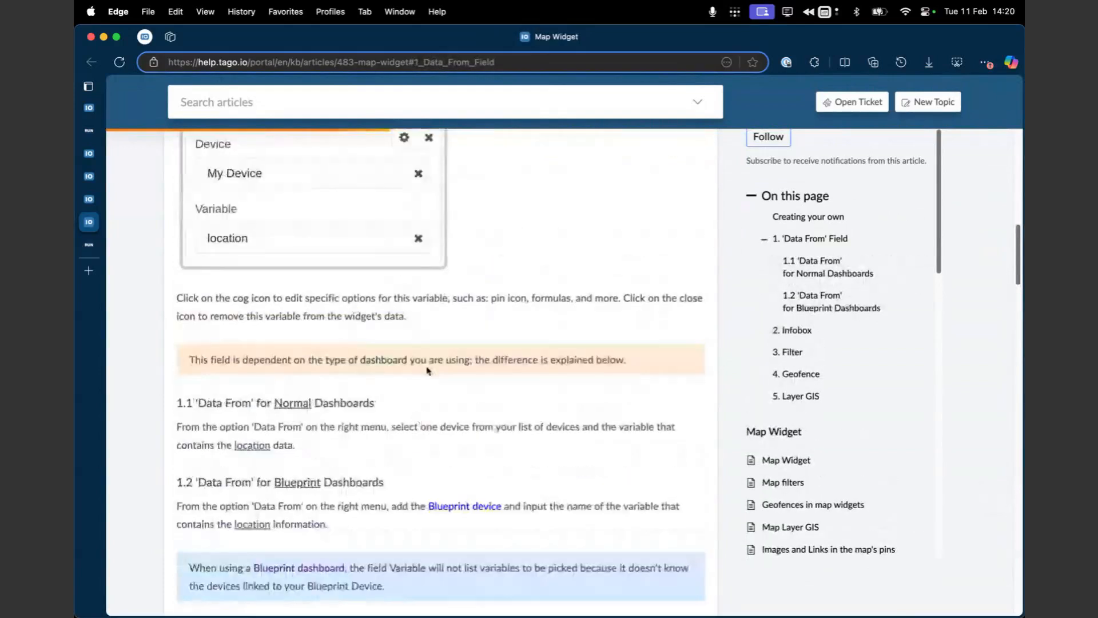
scroll(416, 419, "up", 10)
scroll(429, 358, "down", 6)
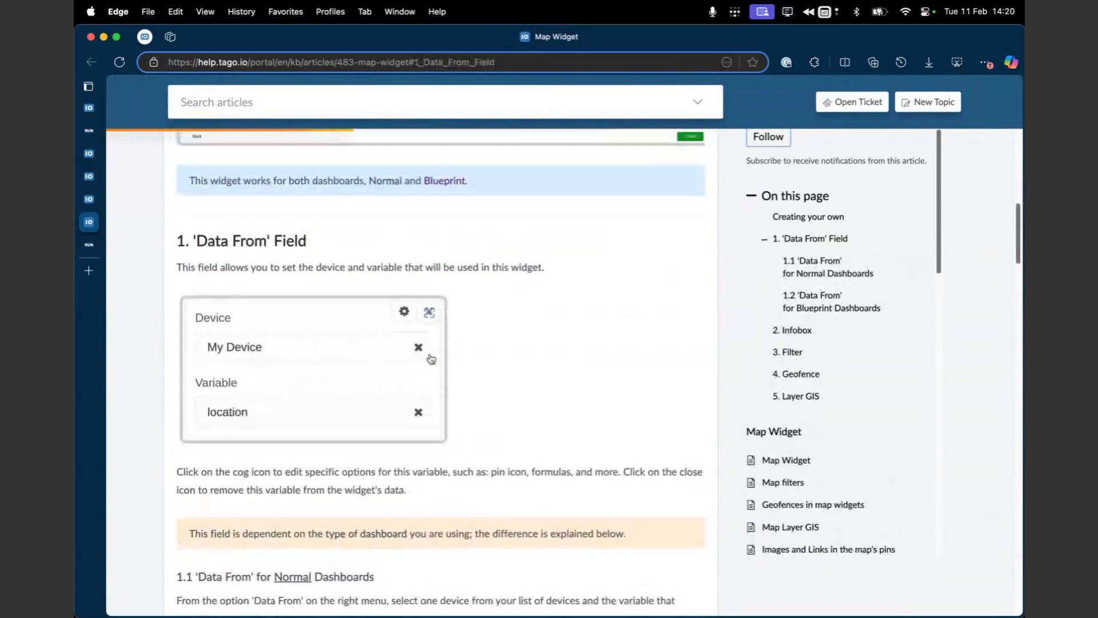
scroll(430, 358, "up", 6)
scroll(431, 359, "up", 6)
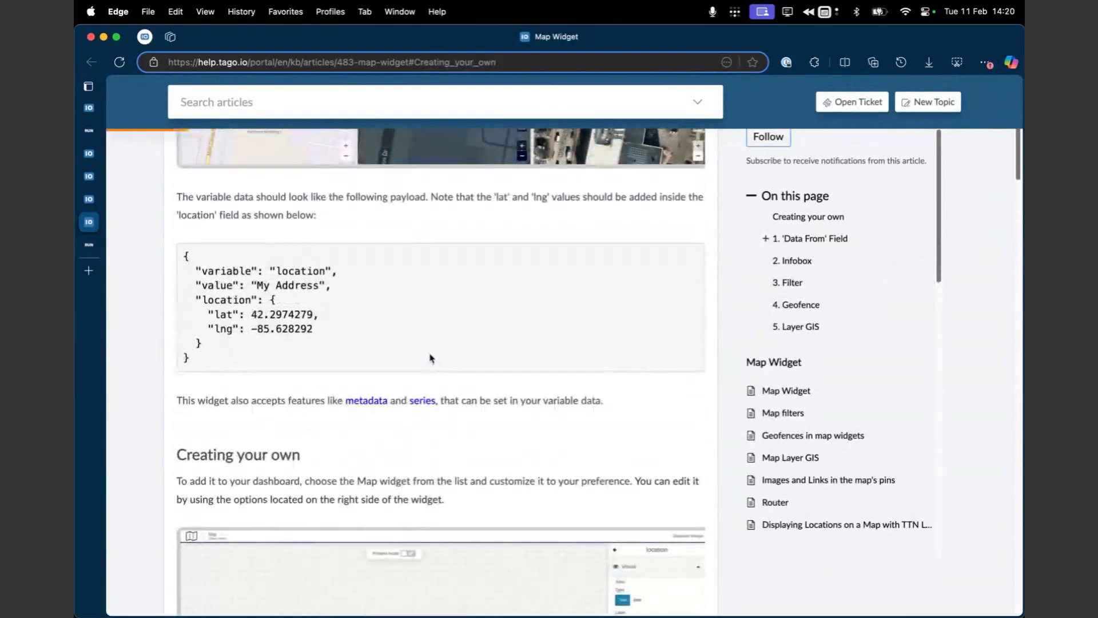
Step: Open the metadata article linked from the Map Widget documentation and examine the color and icon example
left_click(358, 401)
scroll(449, 386, "down", 3)
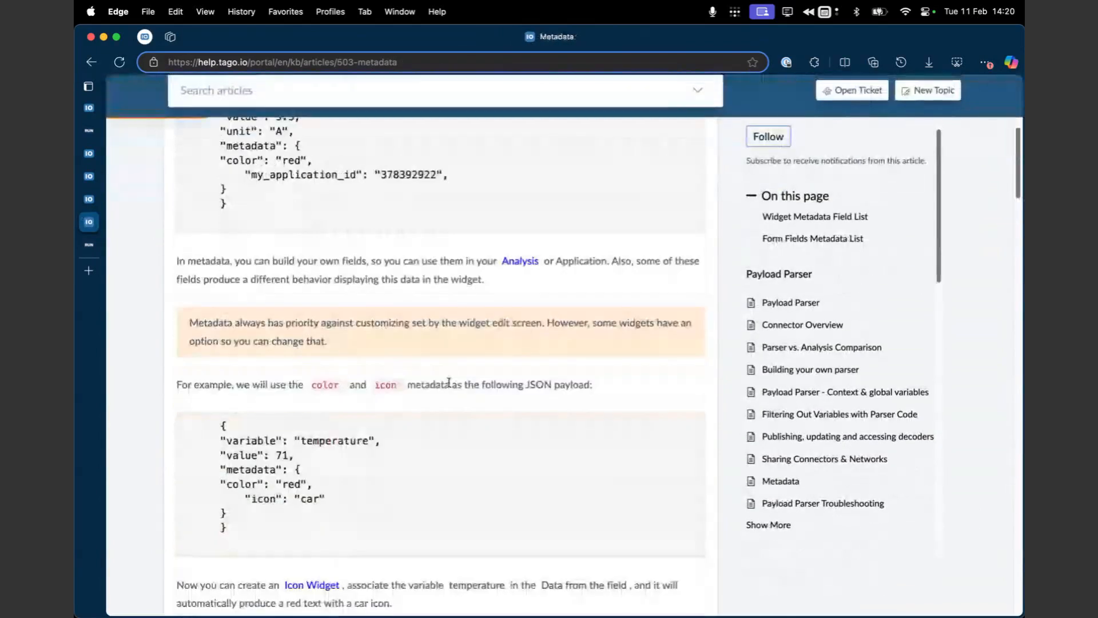
double_click(388, 385)
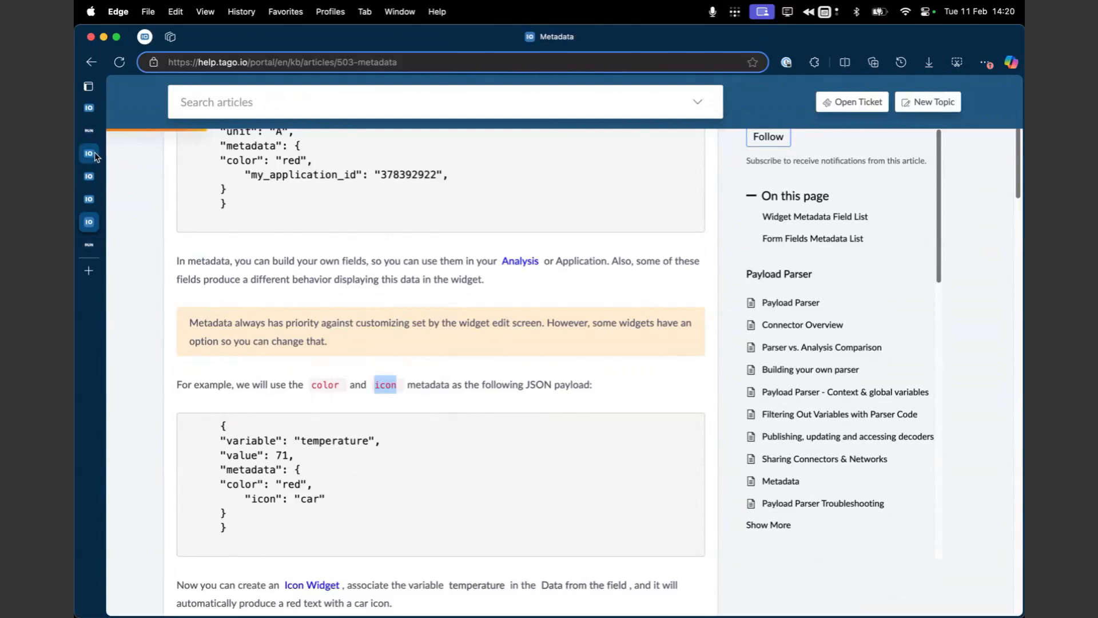
Step: Return to the Sensor Readings dashboard in the TagoIO admin, leaving the map widget editor without saving
mouse_move(92, 154)
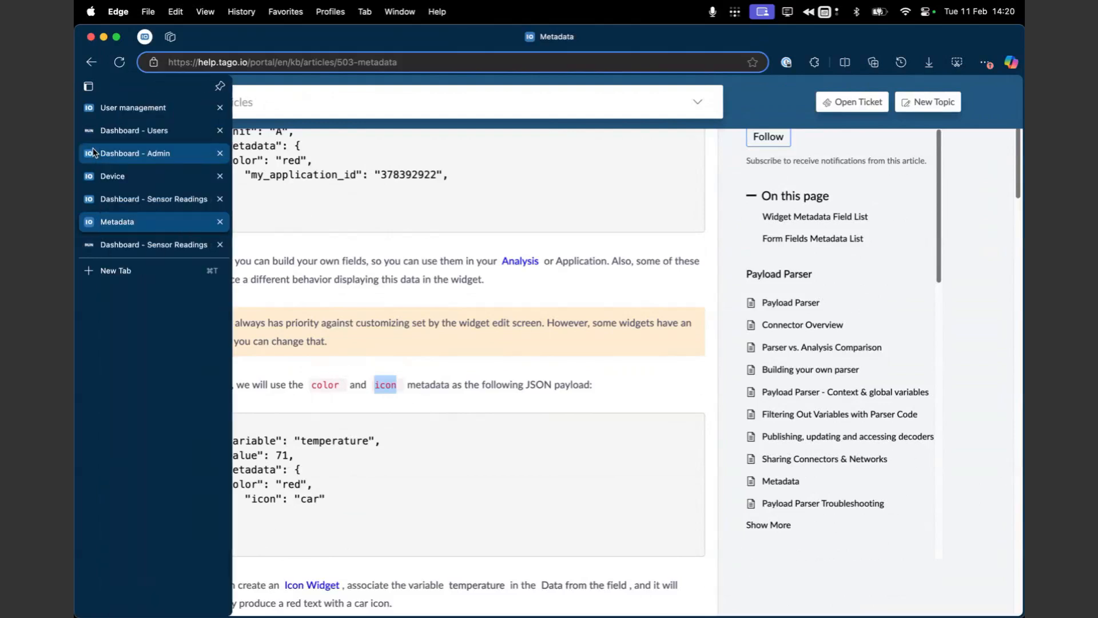
left_click(109, 197)
left_click(317, 601)
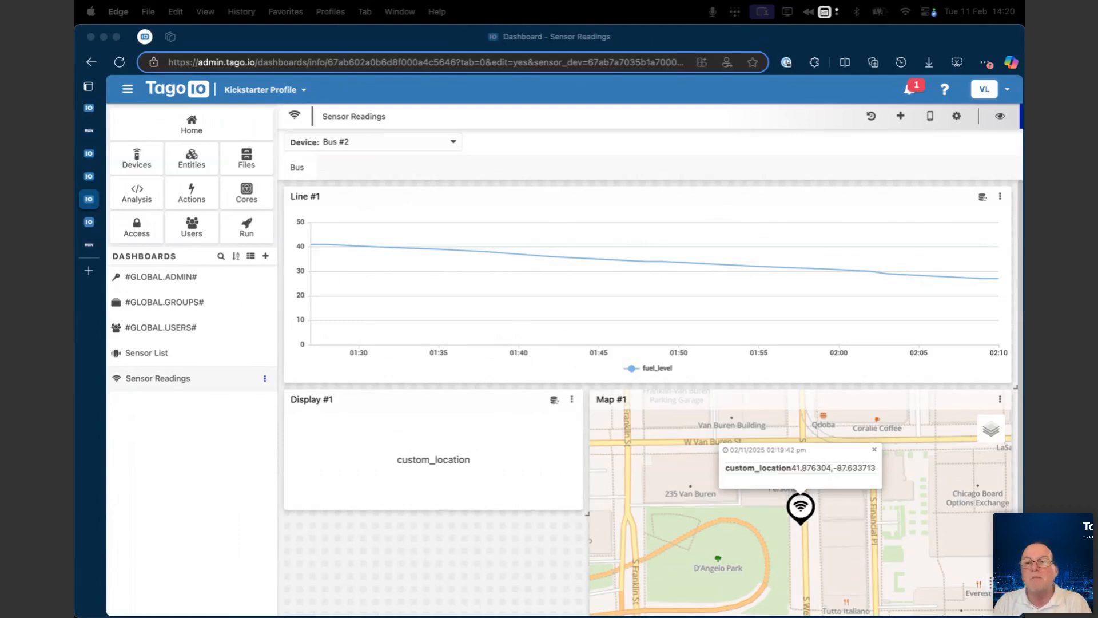
left_click(842, 259)
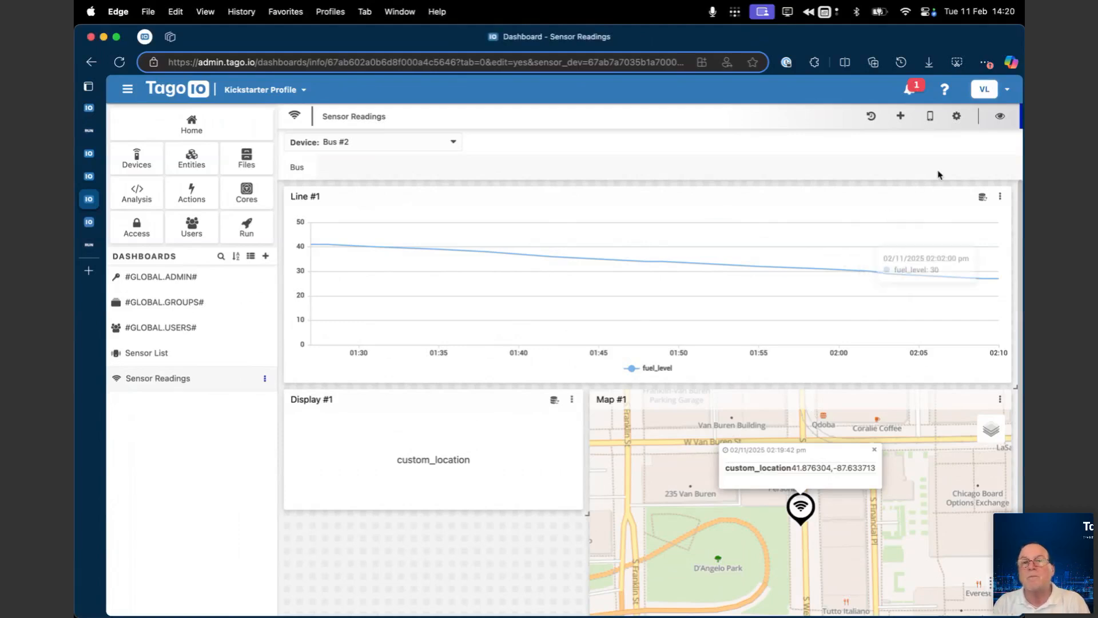
left_click(999, 116)
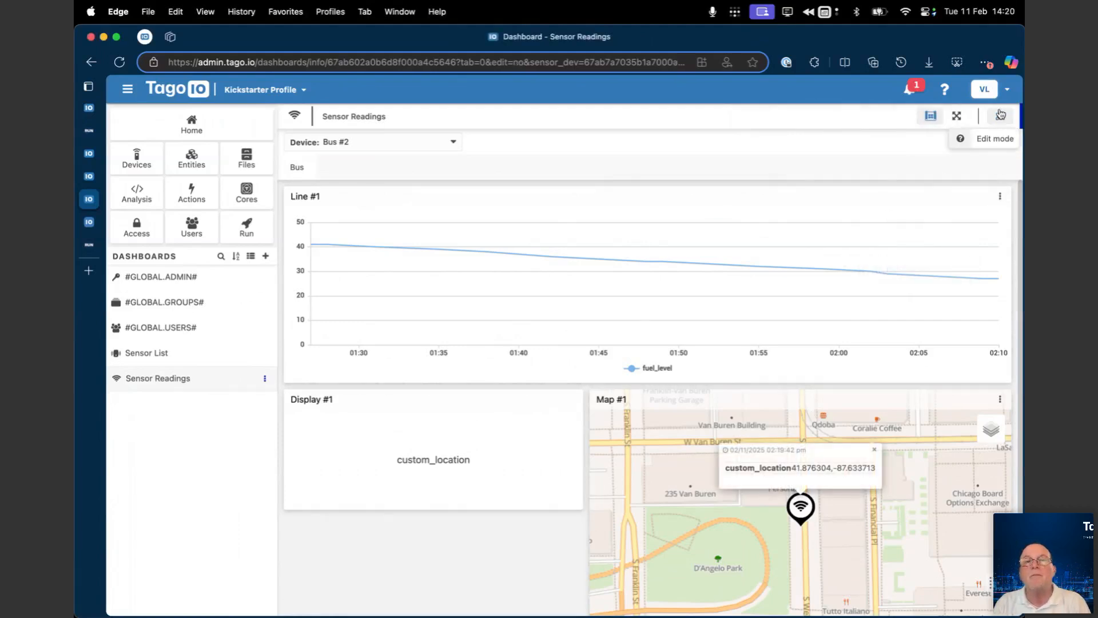
left_click(1000, 116)
Step: Add a second data entry to the Line #1 widget, using the blueprint device sensor_dev and the variable fuel_level
left_click(1001, 198)
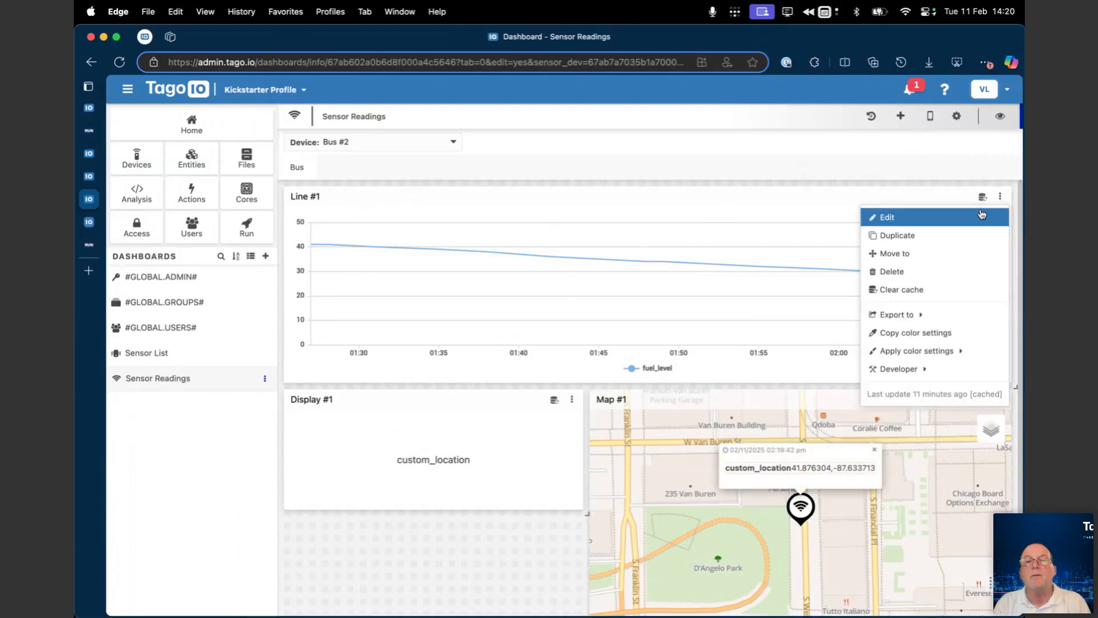
left_click(890, 216)
left_click(904, 210)
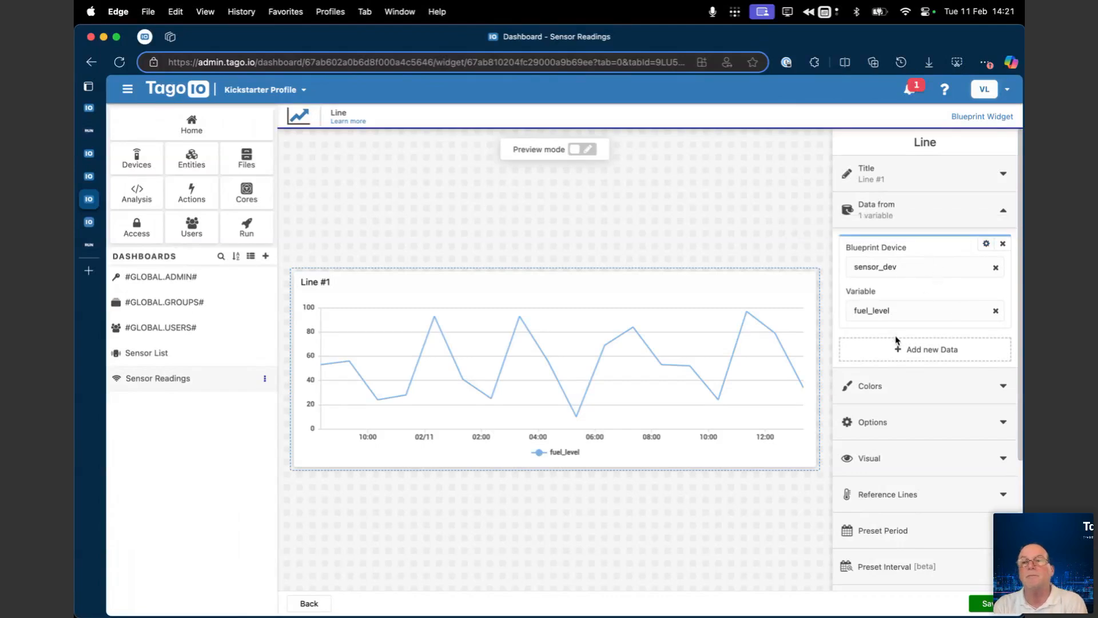
left_click(922, 349)
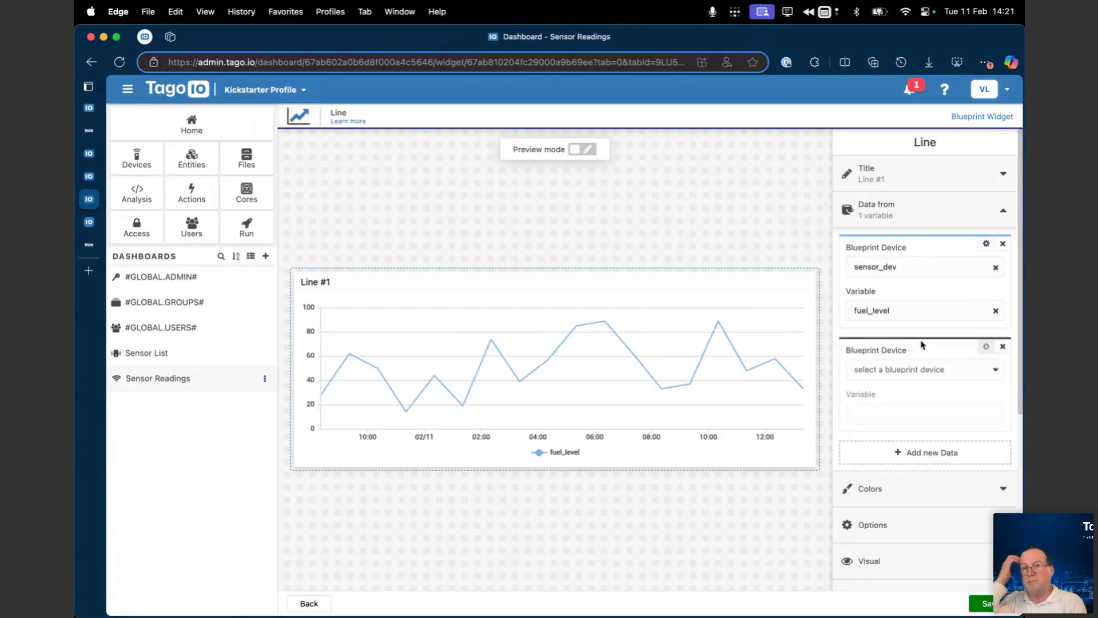
left_click(899, 372)
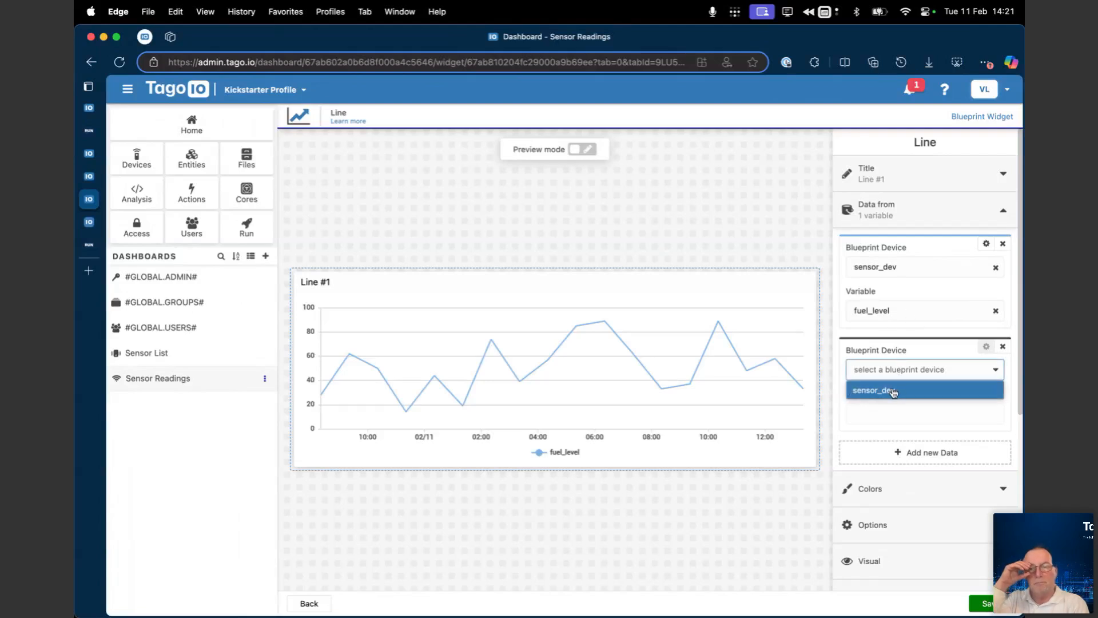
left_click(894, 391)
left_click(889, 412)
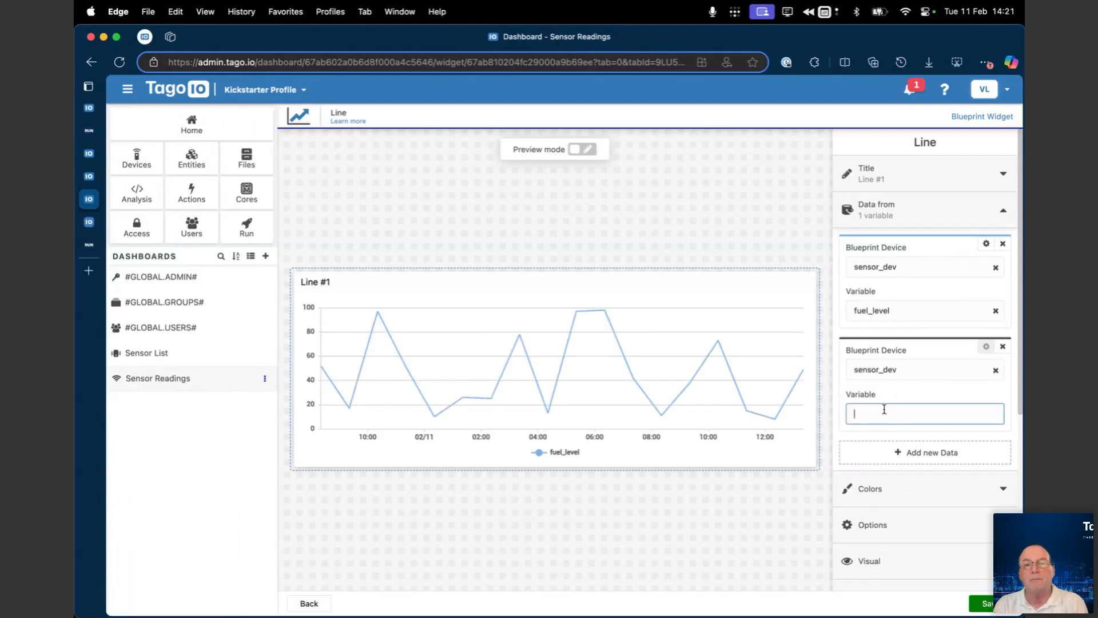
type("fuel")
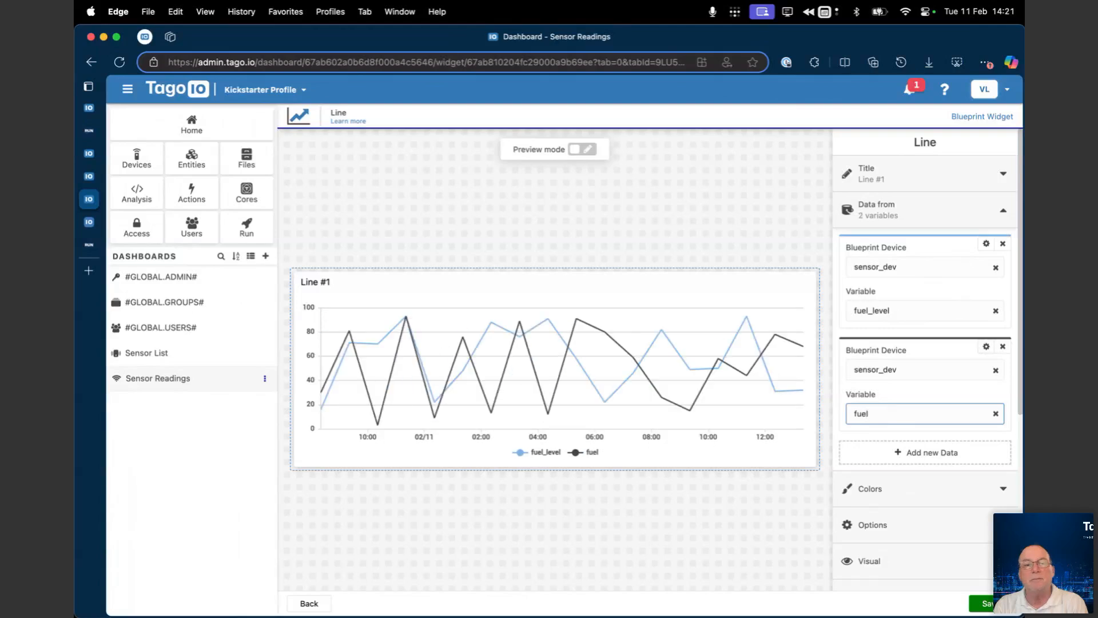
type("_level")
left_click(885, 371)
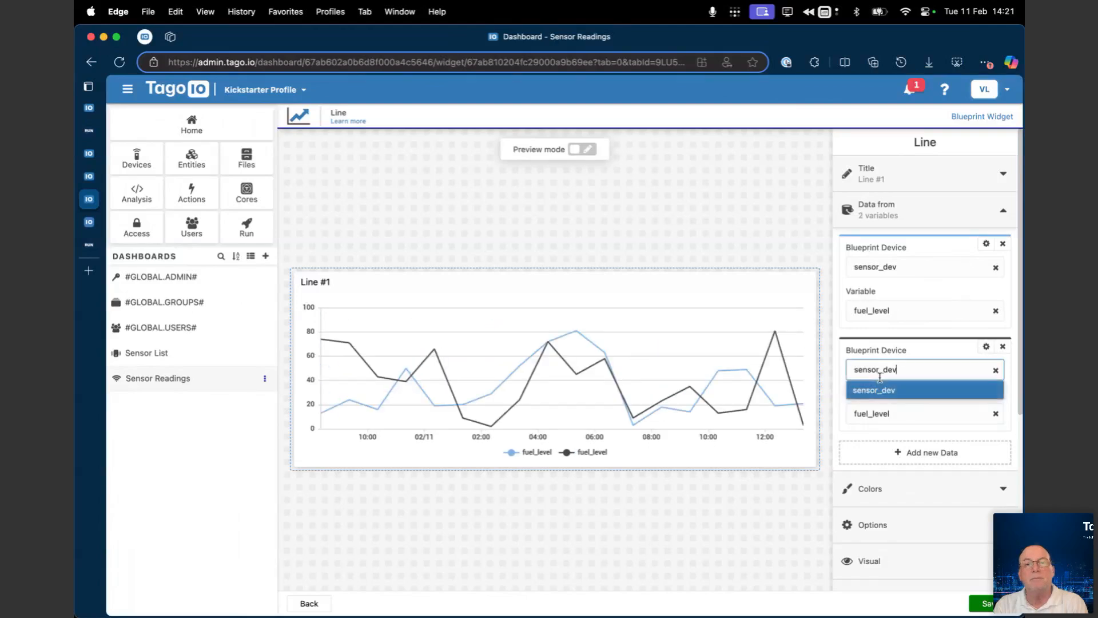
left_click(891, 357)
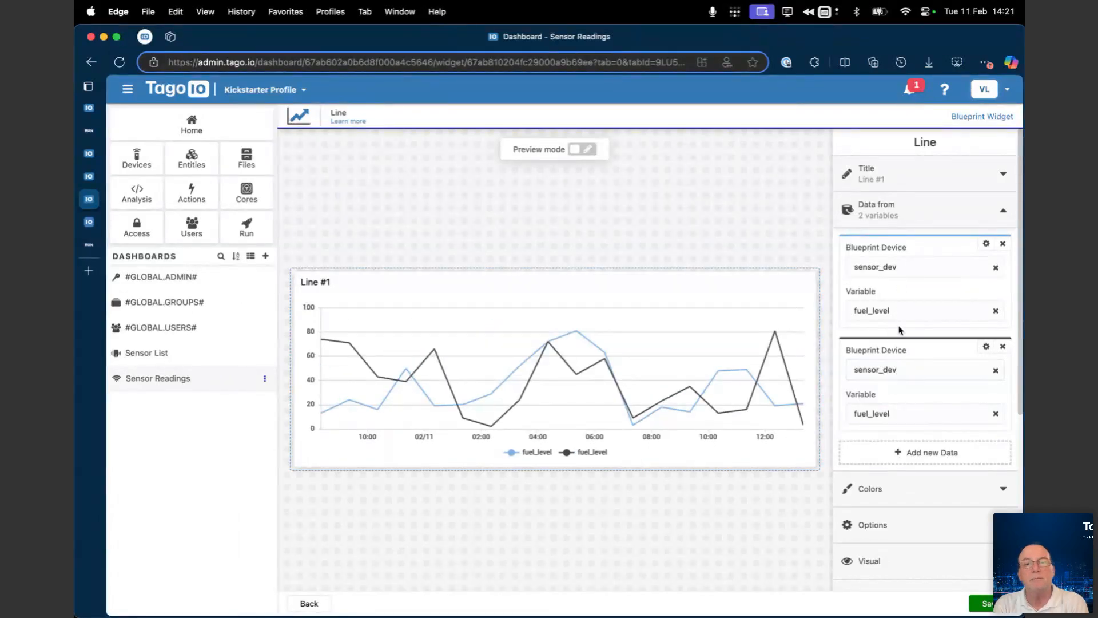